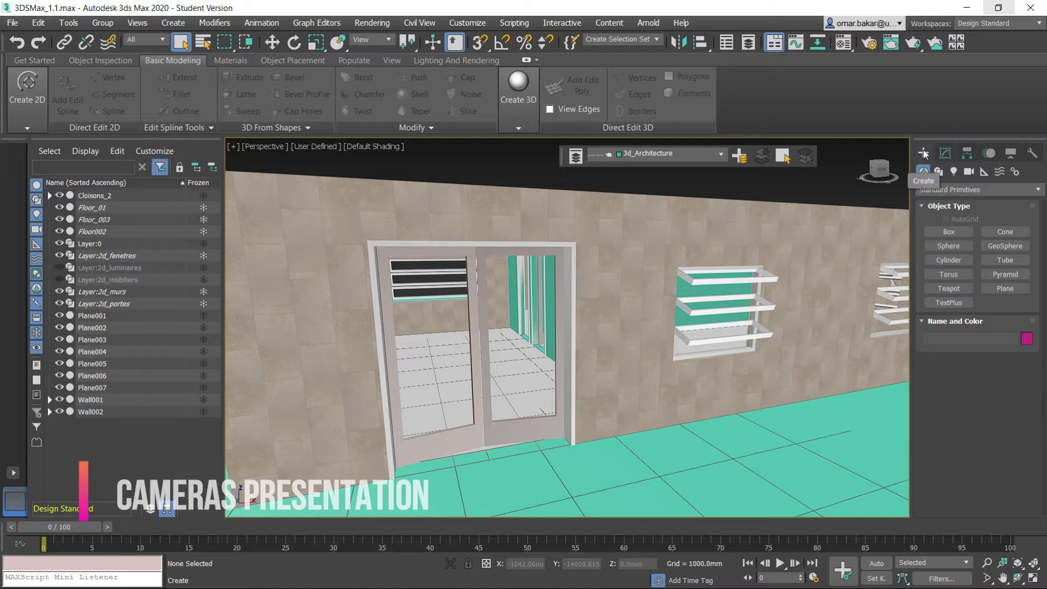
Bring up the Cameras category and try the Physical, Target and Free camera types
click(970, 173)
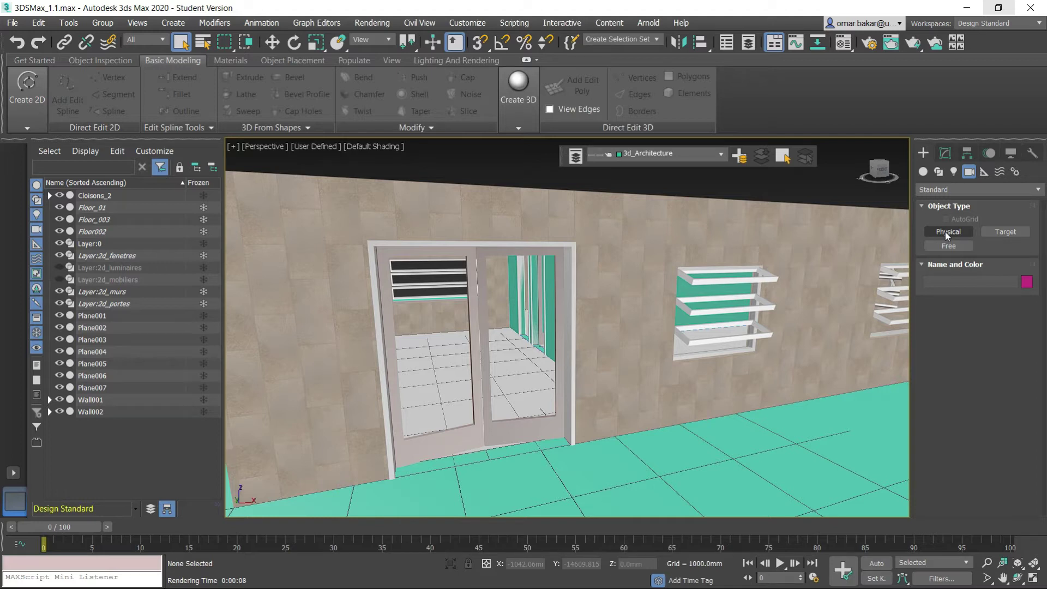
click(1003, 233)
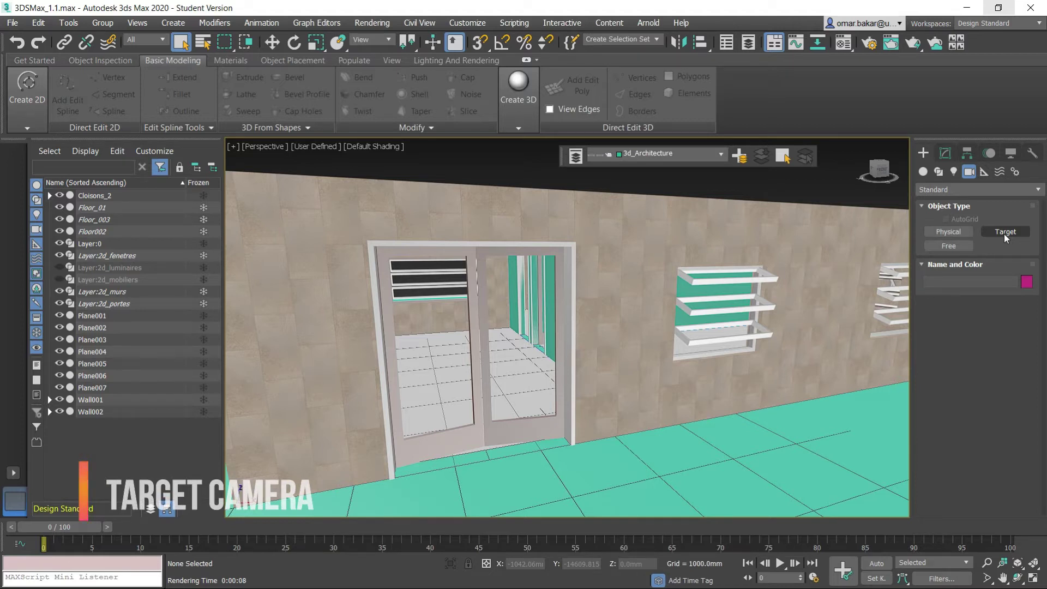
click(957, 247)
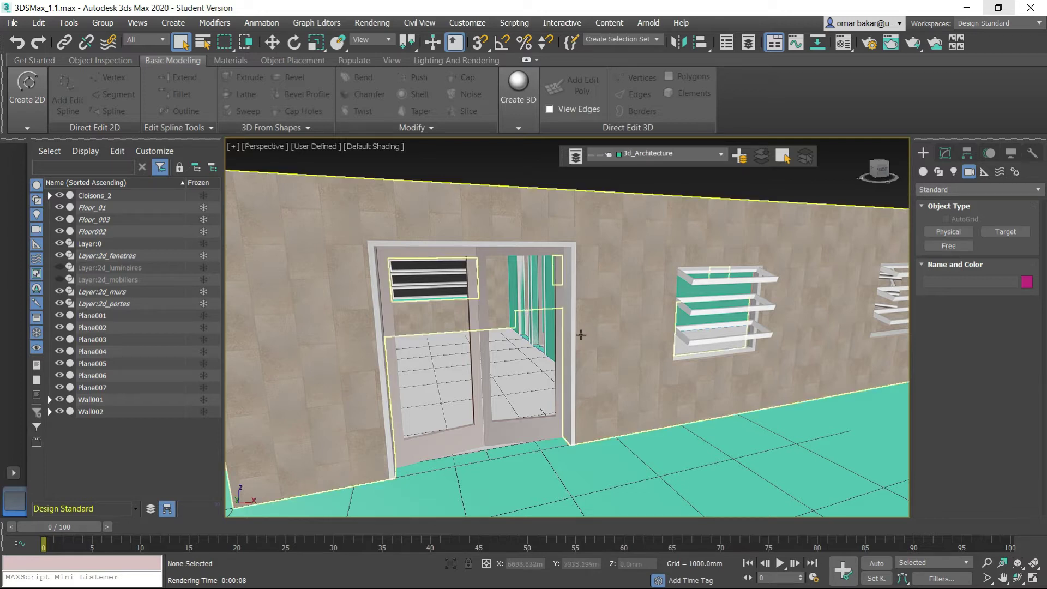
Orbit to a nearly top-down view of the roof and select the back ceiling plane Plane001
mouse_move(551, 343)
alt+middle_down()
mouse_move(519, 351)
mouse_move(563, 372)
alt+middle_up()
scroll(538, 348, down, 10)
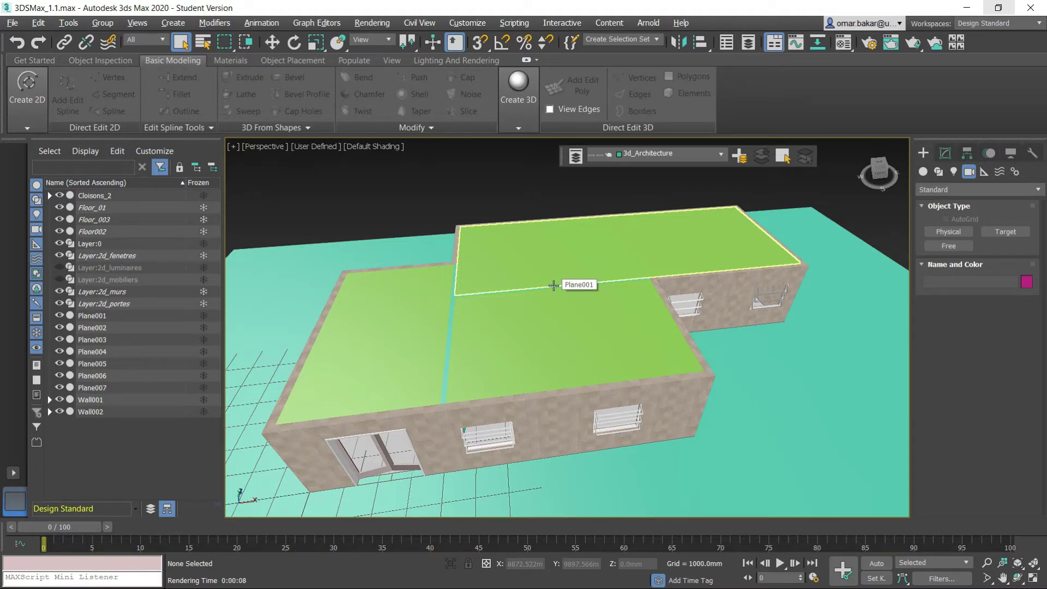
alt+middle_drag(582, 292, 572, 328)
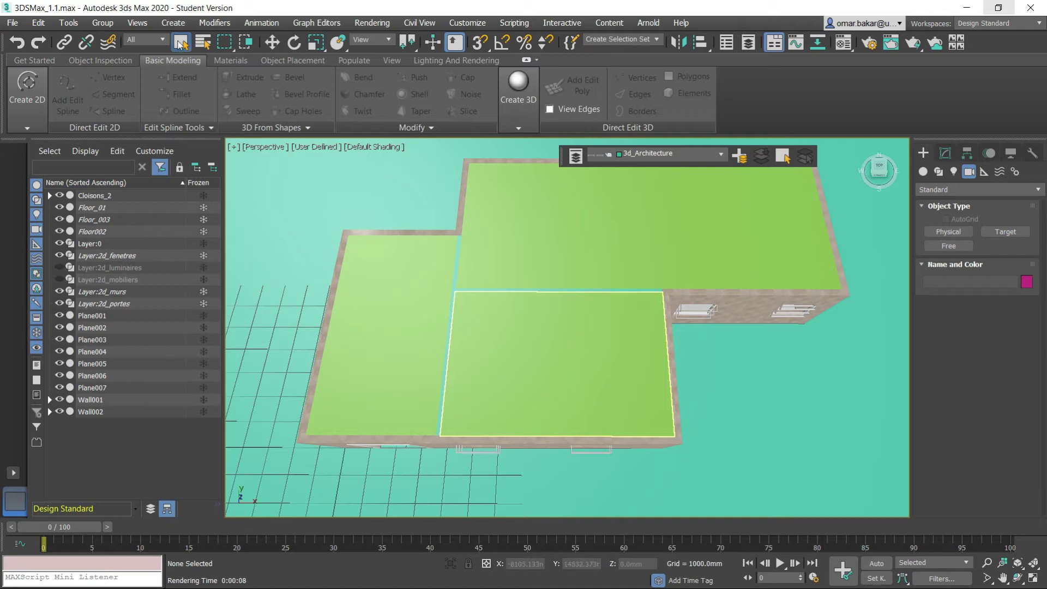
click(502, 252)
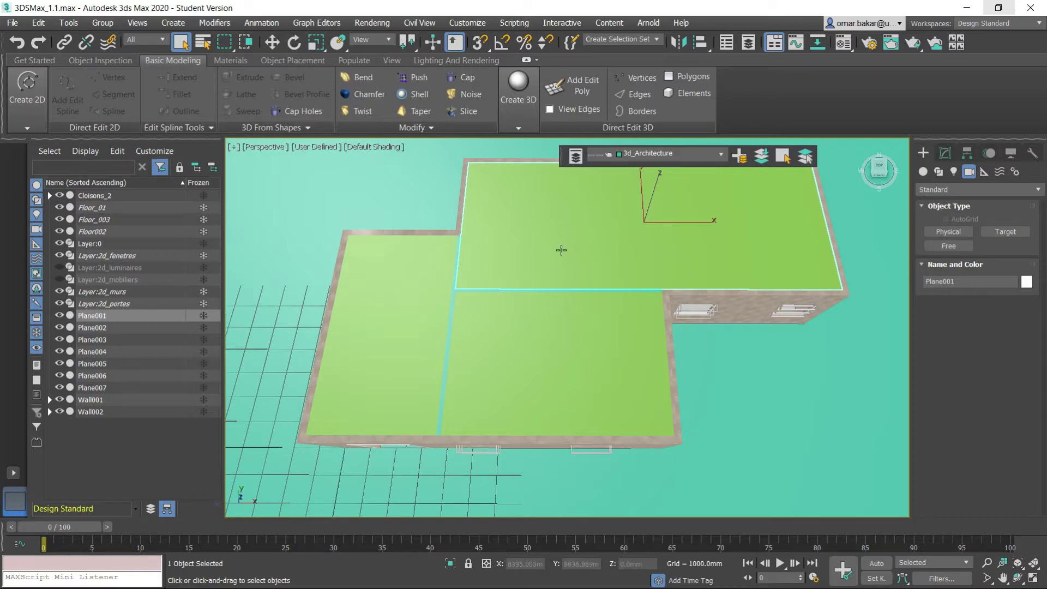
Rename Plane001 to Ceinling_01 in Scene Explorer and hide it
click(92, 316)
right_click(135, 315)
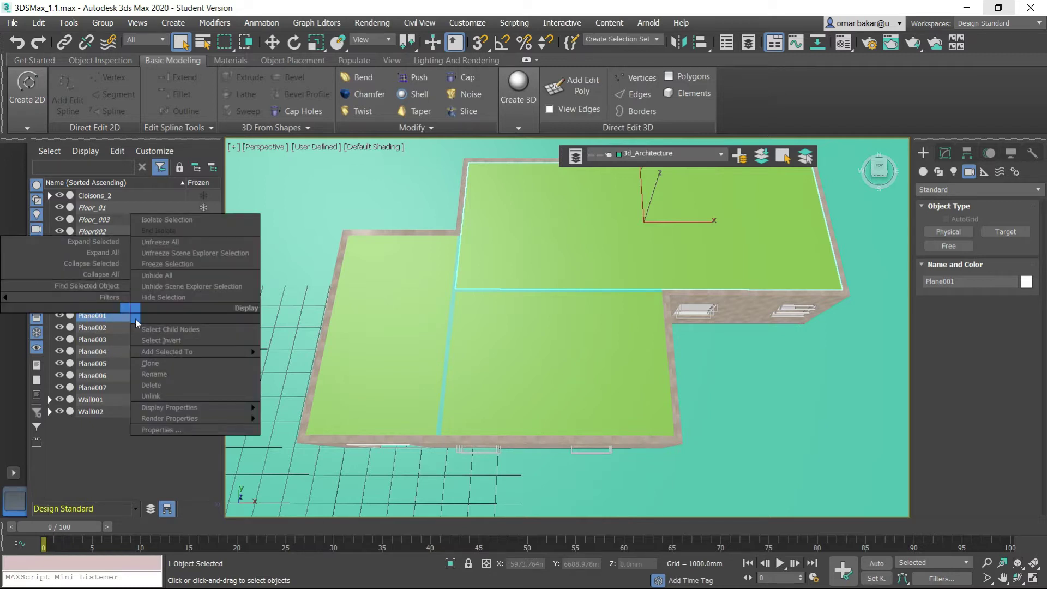
click(155, 374)
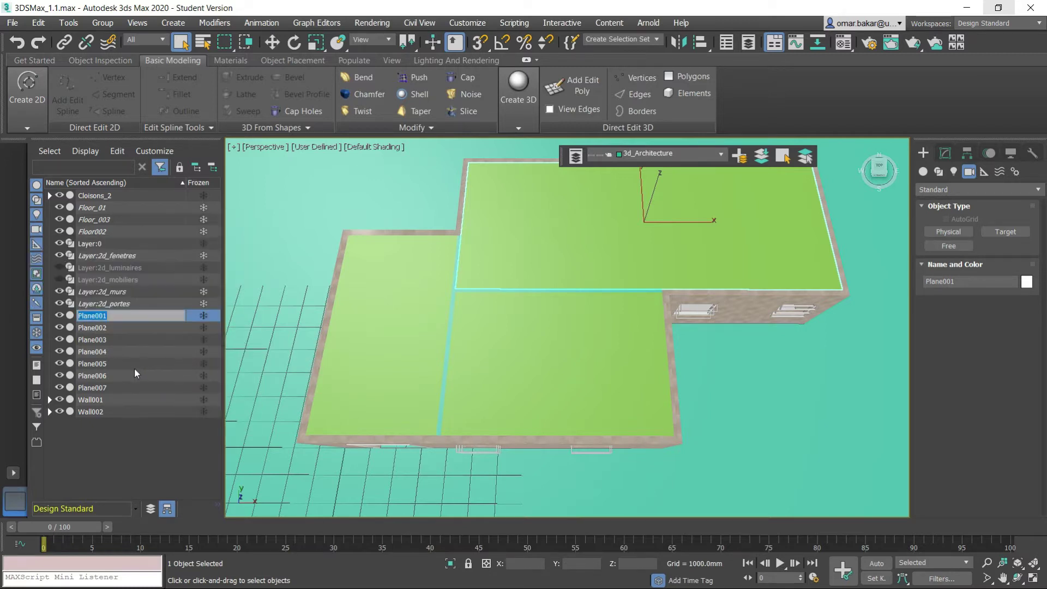
text(Ceinling)
text(_01)
key(Return)
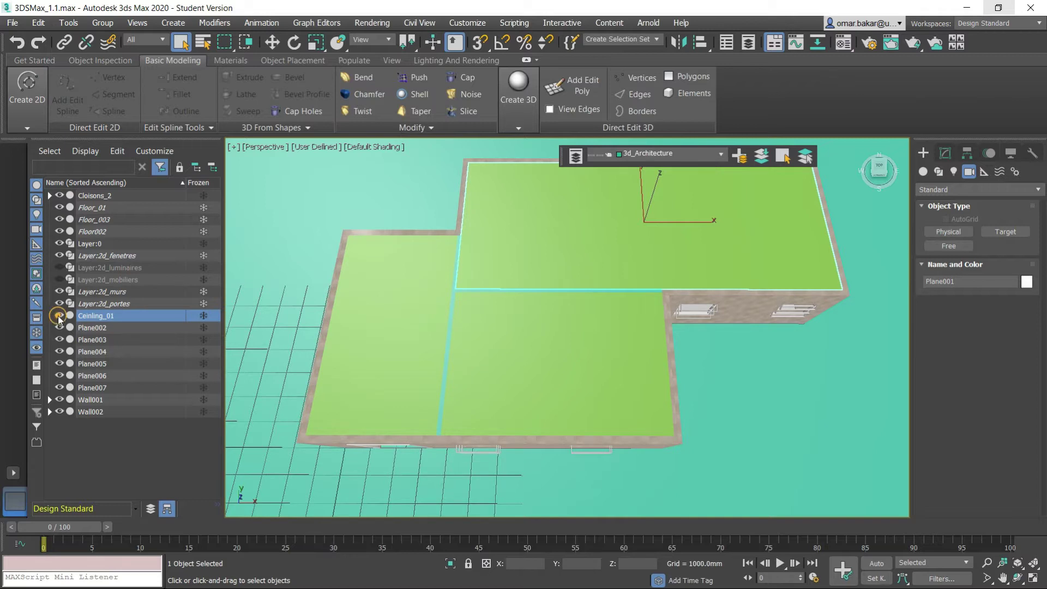
click(58, 316)
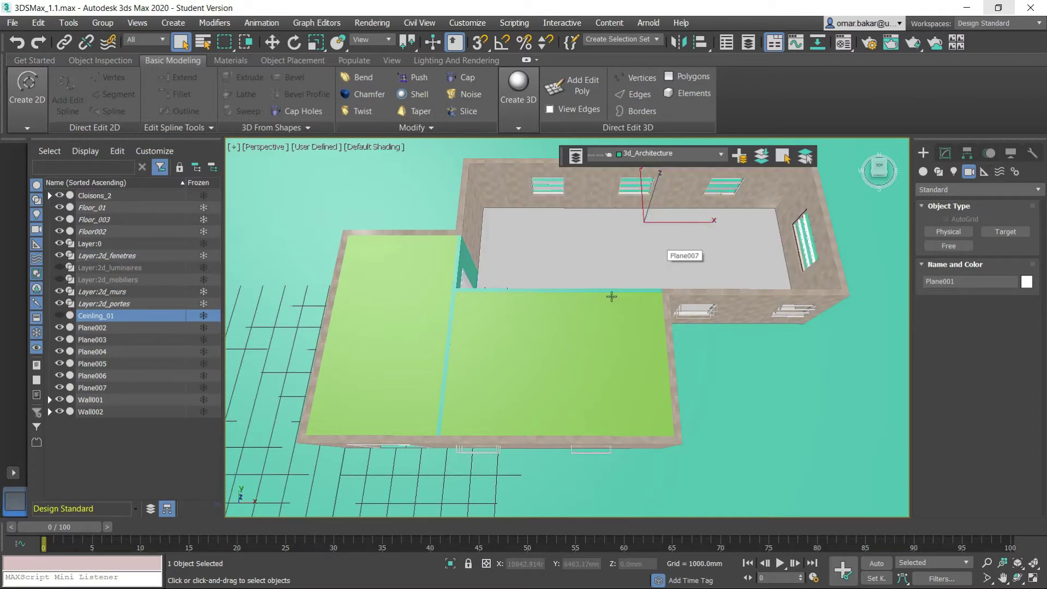
Rename ceiling plane Plane002 to Ceiling-Classe
click(538, 355)
right_click(131, 326)
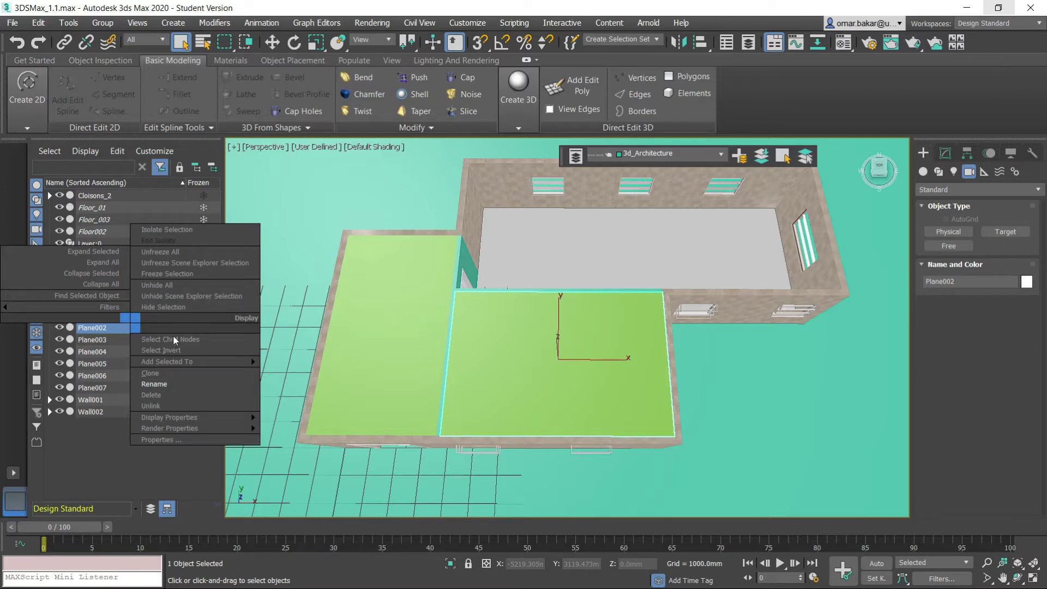
click(148, 384)
text(Ceiling )
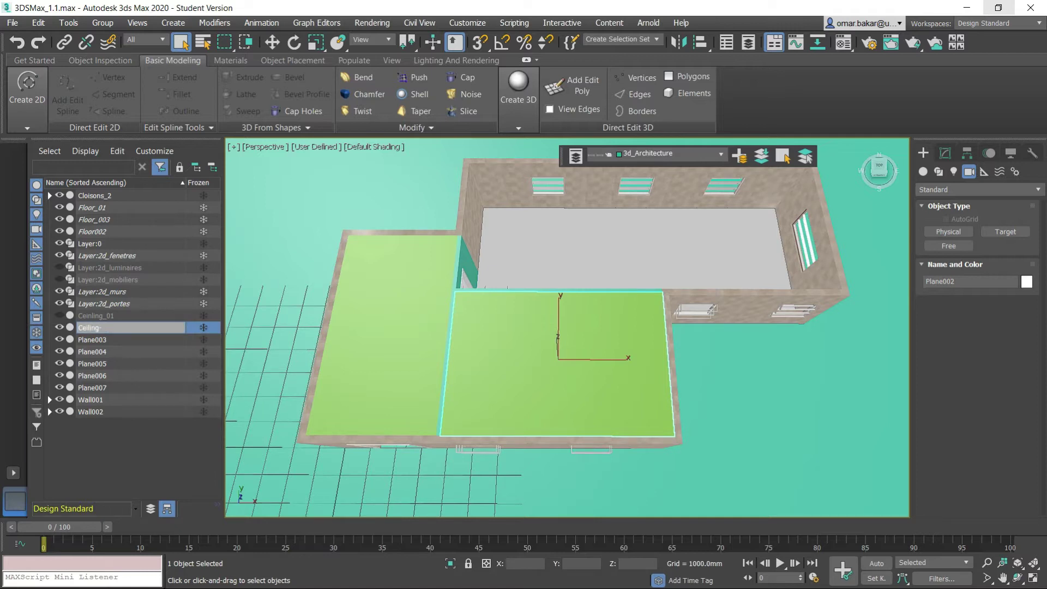
text(lasse)
key(Return)
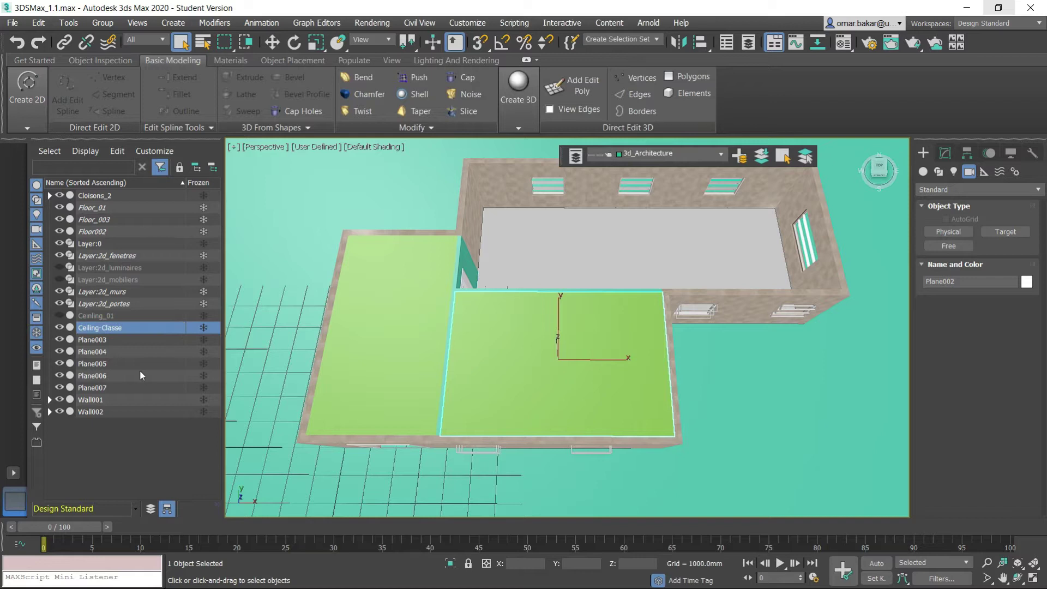
Rename Plane003 to Ceiling-reception and hide it along with Ceiling-Classe
click(387, 349)
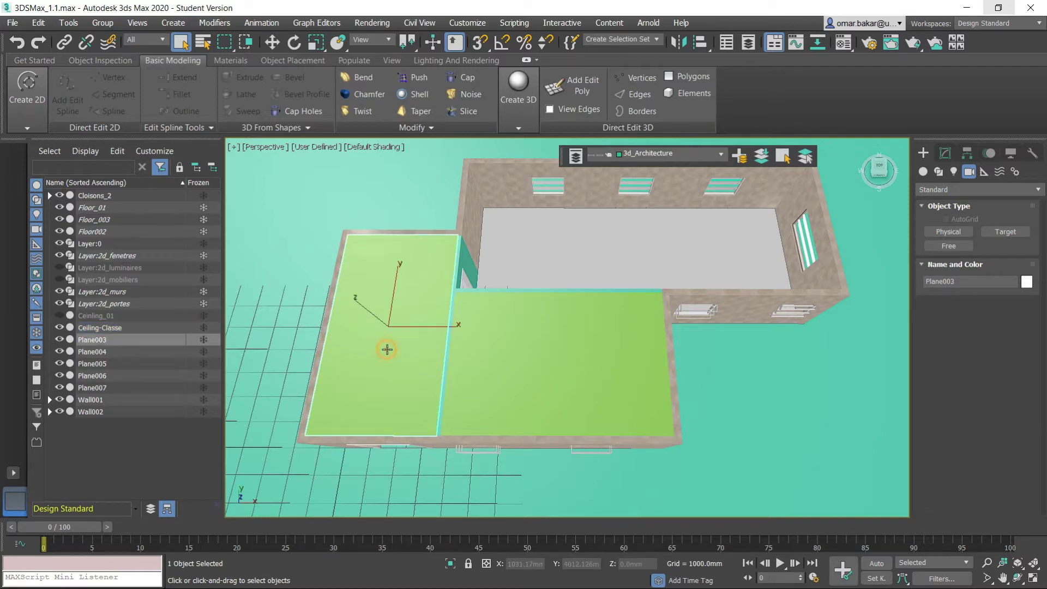
right_click(128, 341)
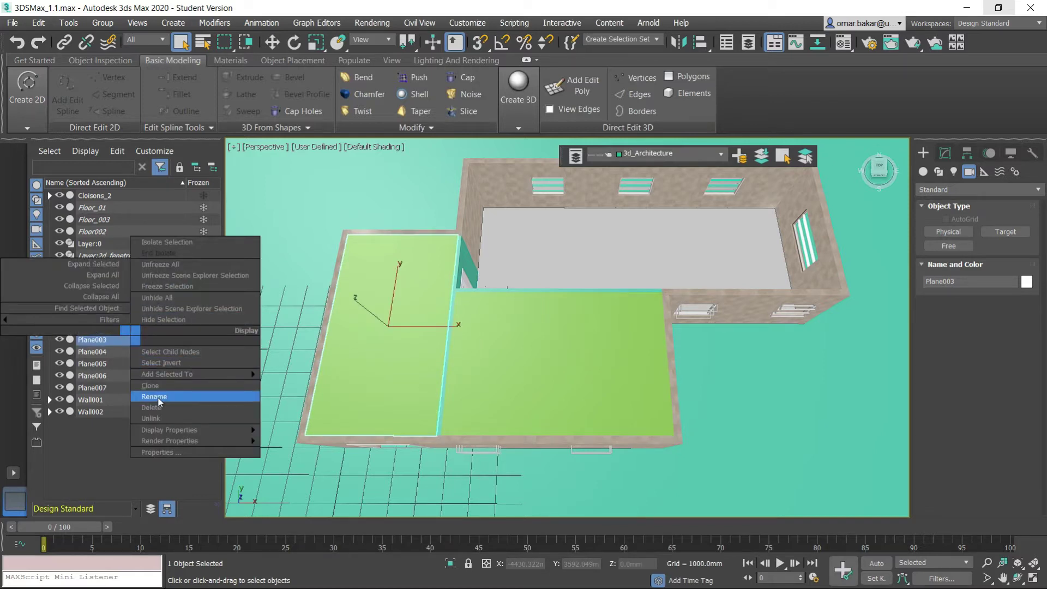
click(123, 397)
text(Ceiling)
text(eeception)
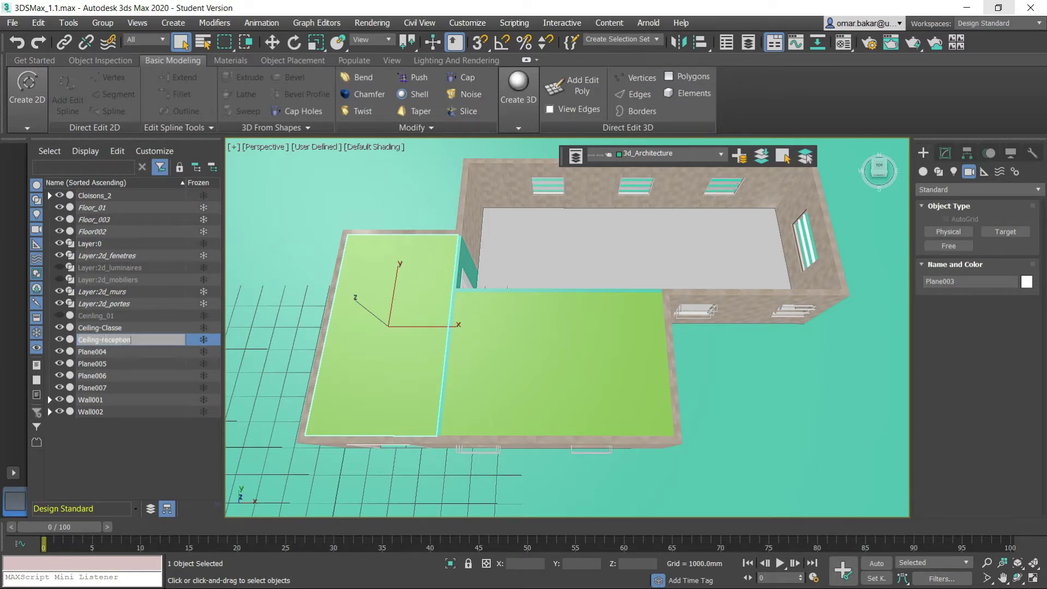
key(Return)
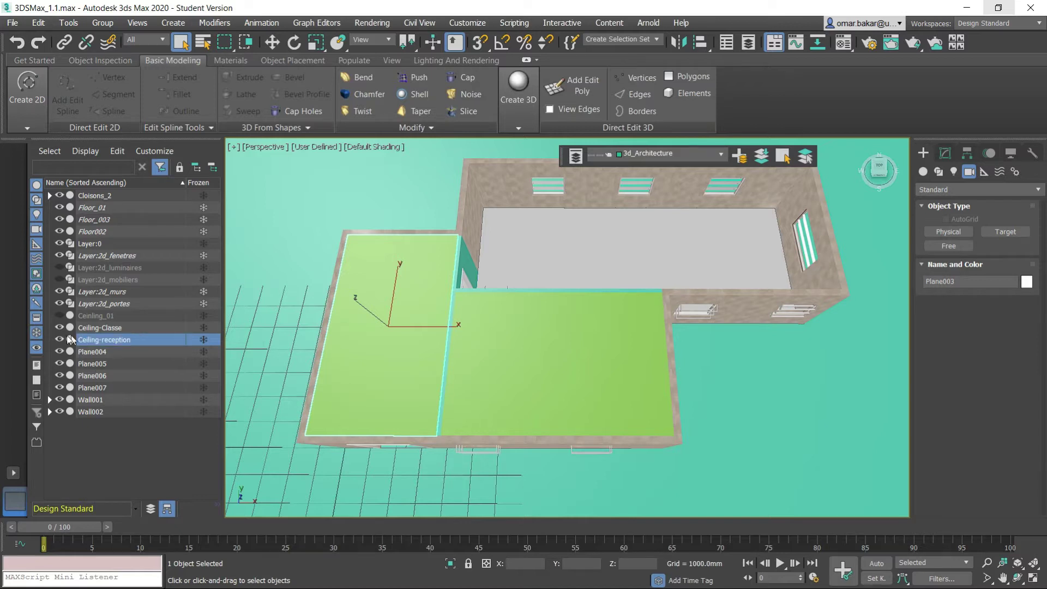
click(59, 339)
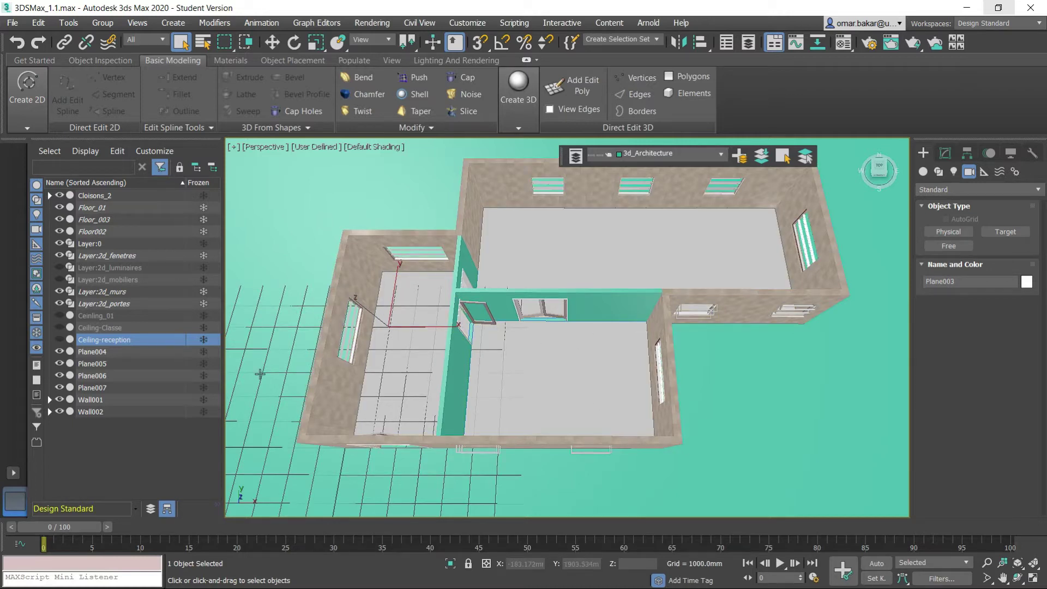
Return to the four-view layout and zoom the Top view onto the floor plan
mouse_move(696, 374)
alt+middle_down()
mouse_move(743, 350)
mouse_move(691, 386)
mouse_move(649, 360)
mouse_move(701, 387)
alt+middle_up()
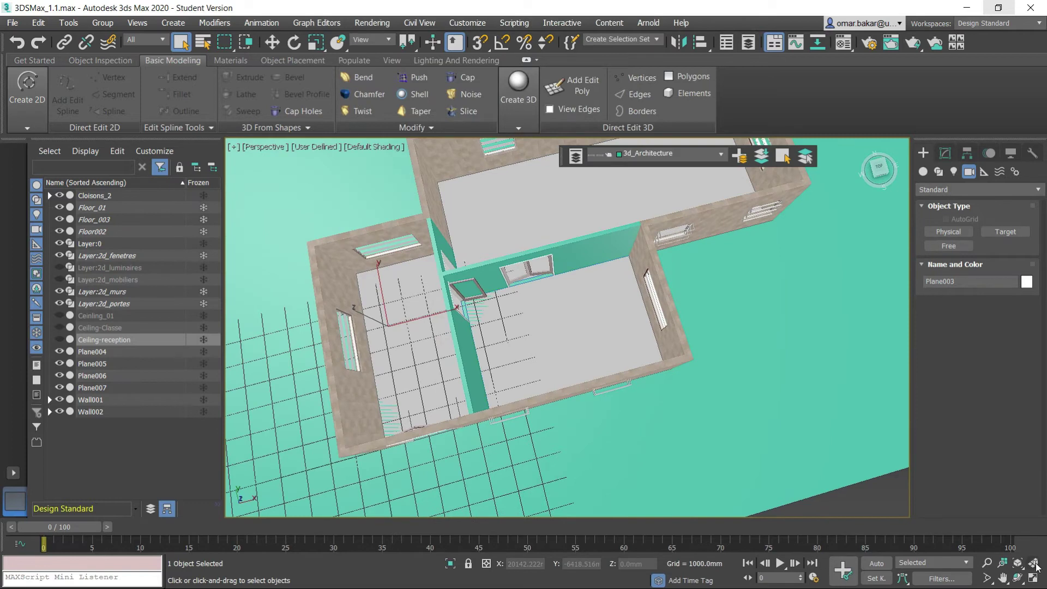
click(1034, 578)
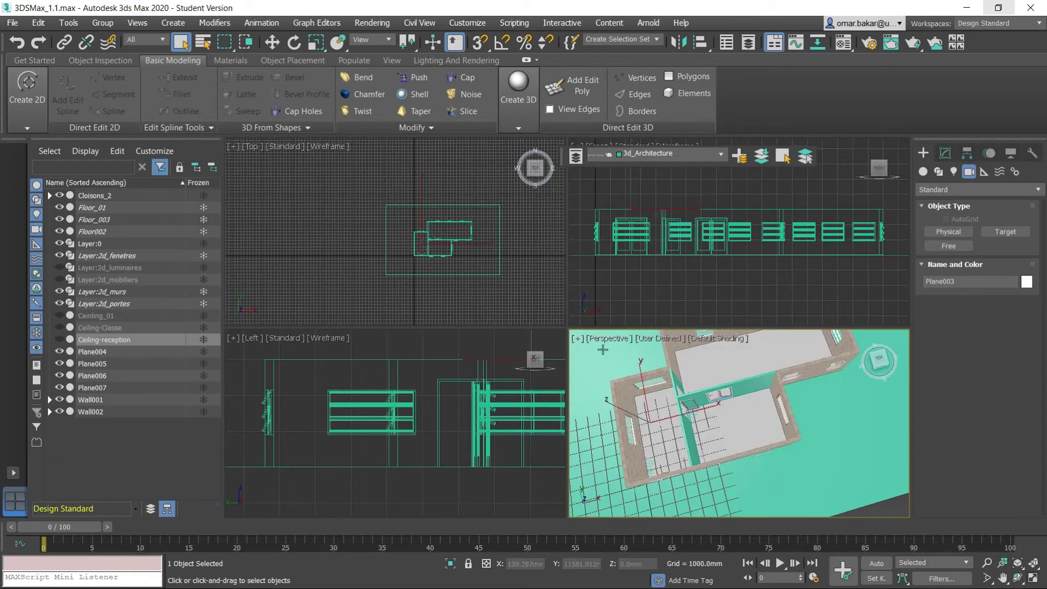
scroll(438, 227, up, 3)
scroll(439, 233, up, 2)
mouse_move(440, 233)
middle_down()
mouse_move(393, 230)
mouse_move(388, 219)
middle_up()
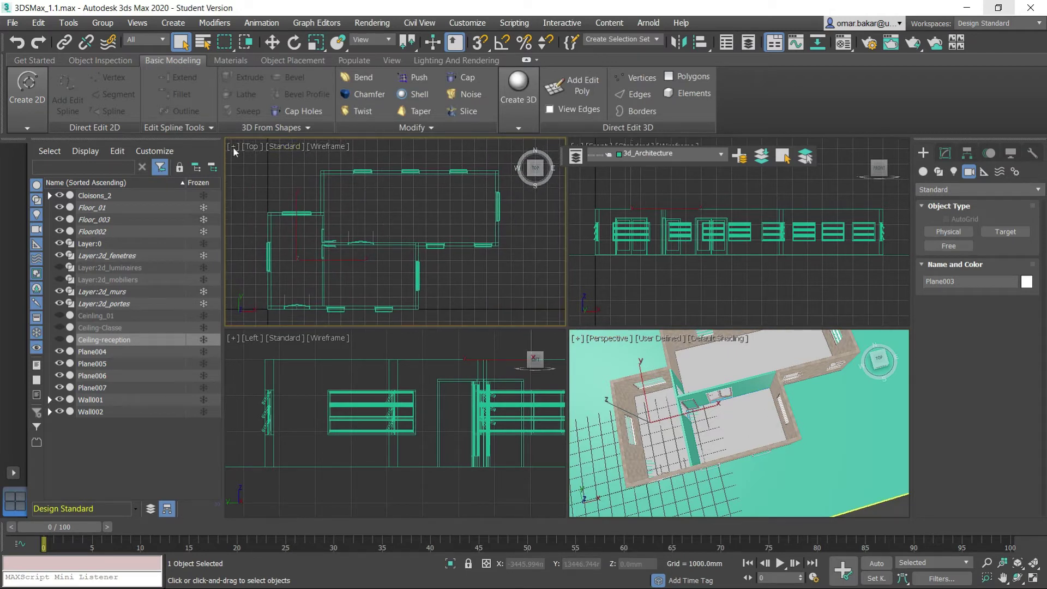
Switch the Top view from wireframe to Default Shading
click(332, 146)
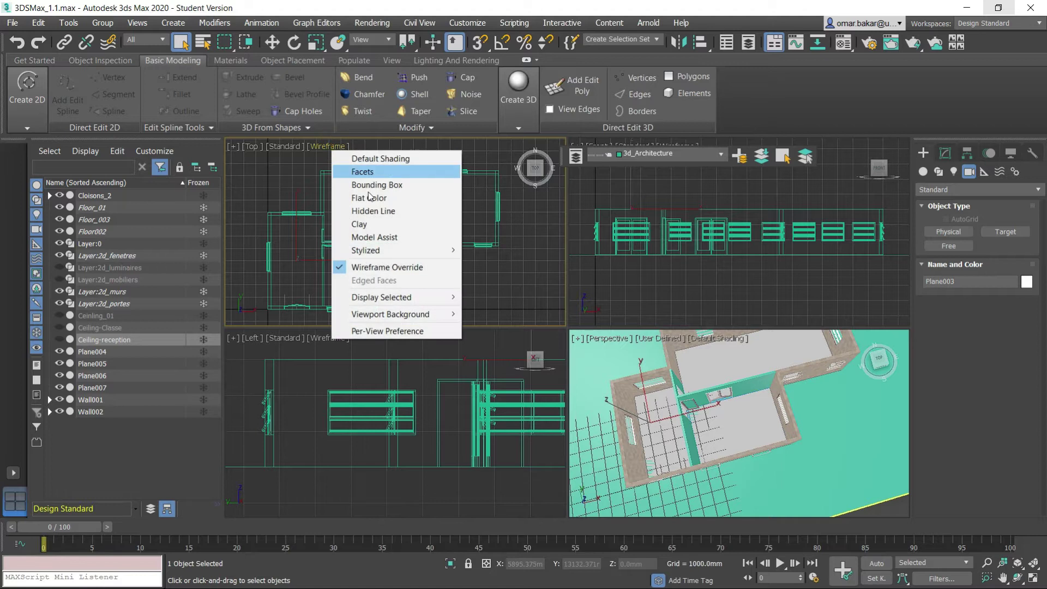
click(398, 159)
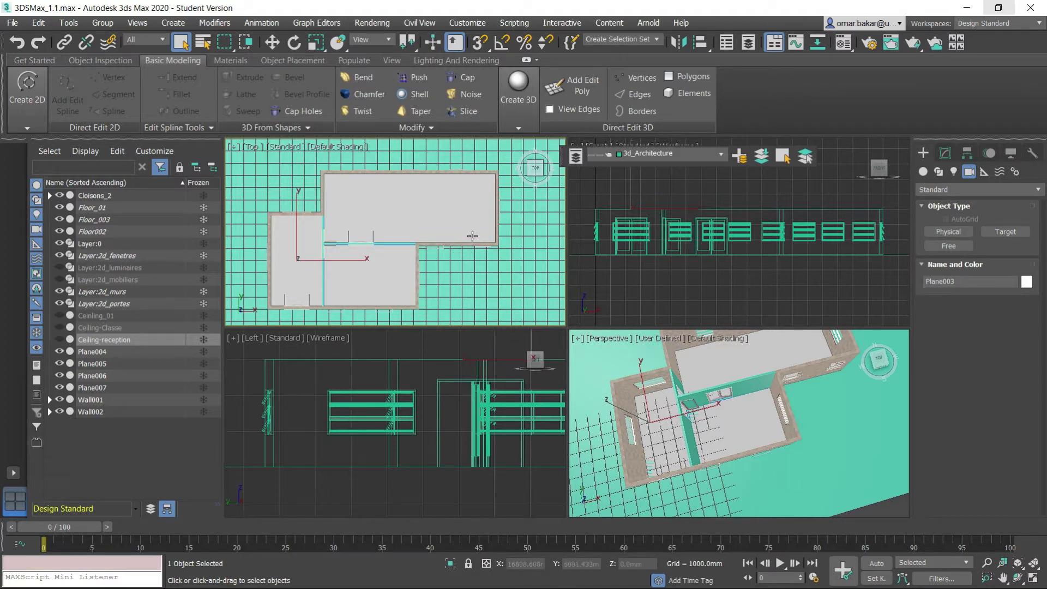
right_click(439, 222)
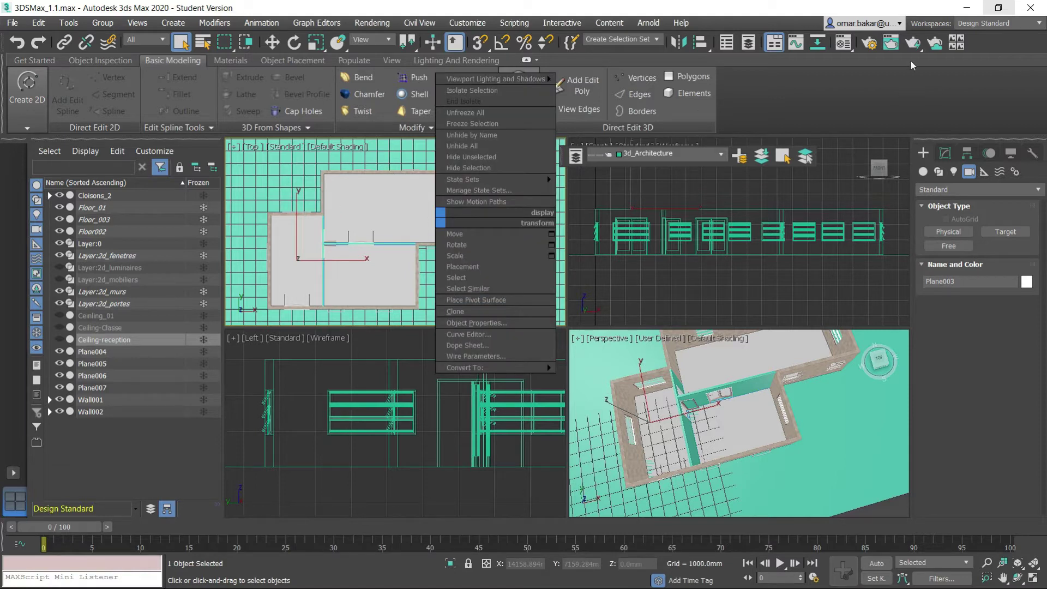
click(919, 48)
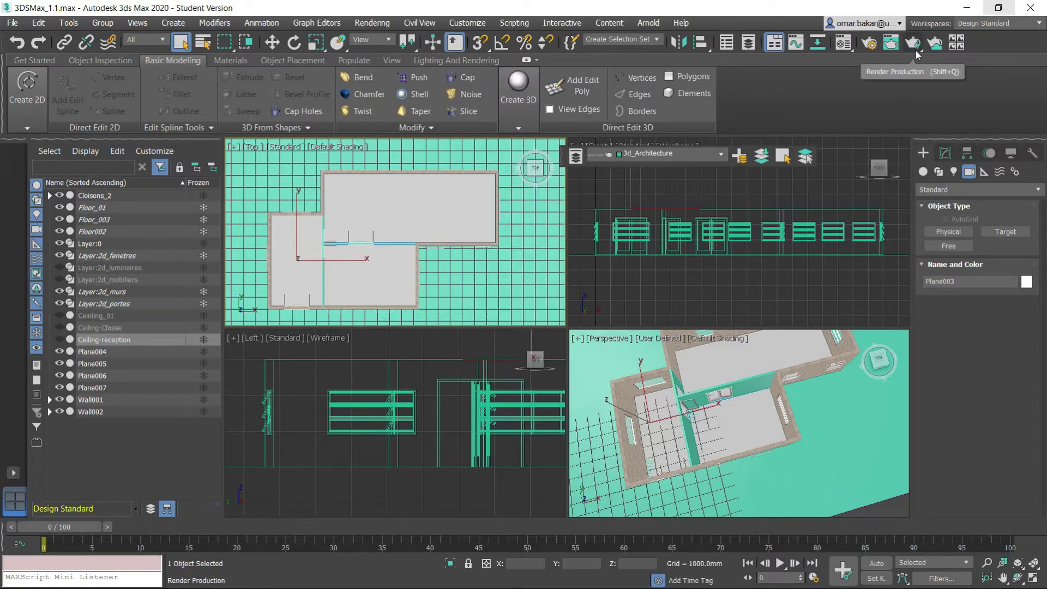
click(912, 44)
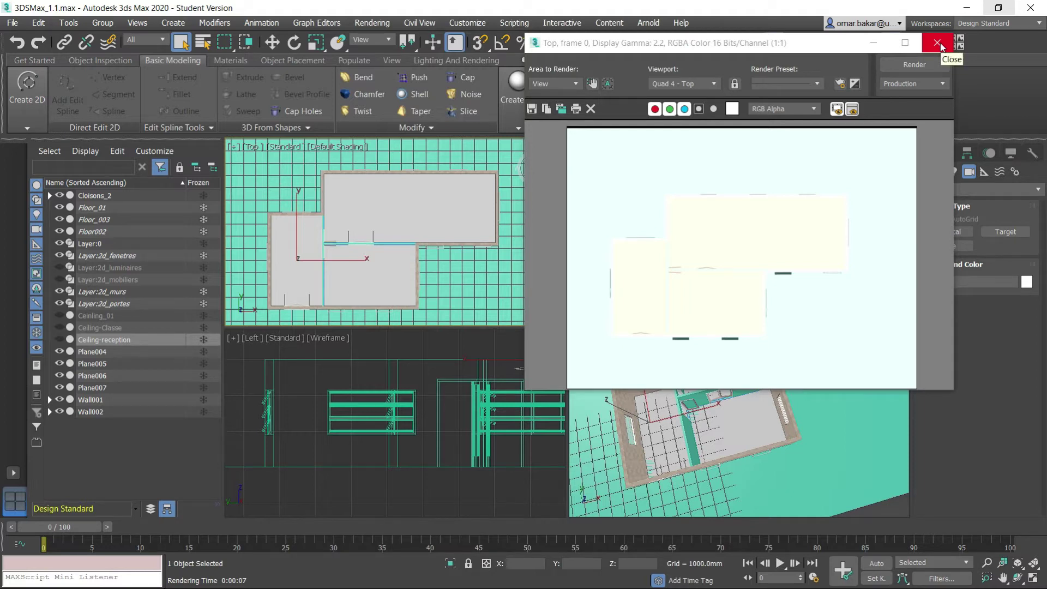
click(938, 43)
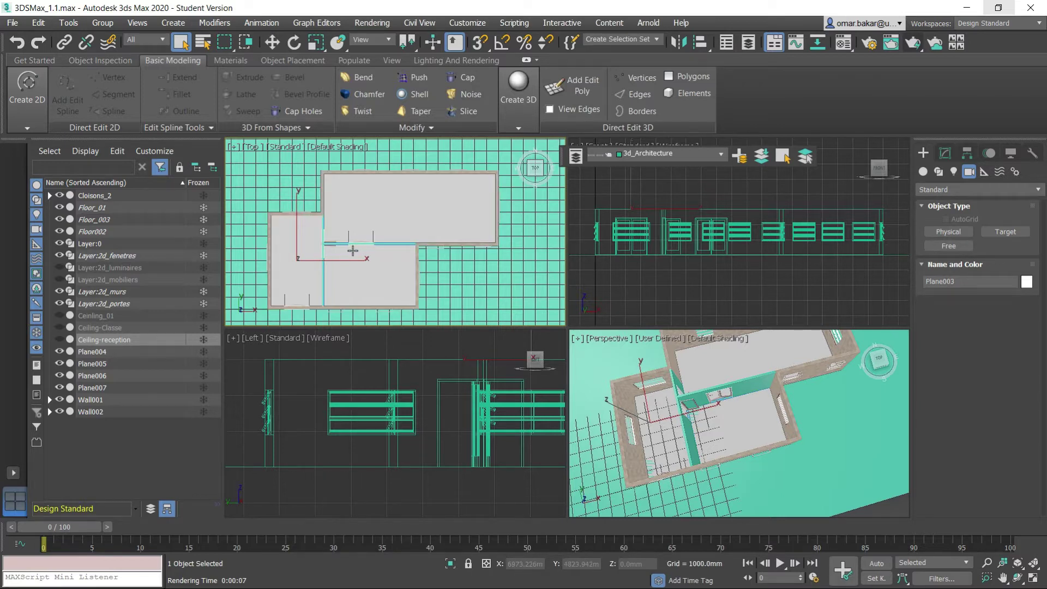
Place target camera Camera001 in the Top view, aimed toward the room's lower left, then activate the Front view
scroll(355, 250, up, 2)
middle_drag(362, 241, 365, 268)
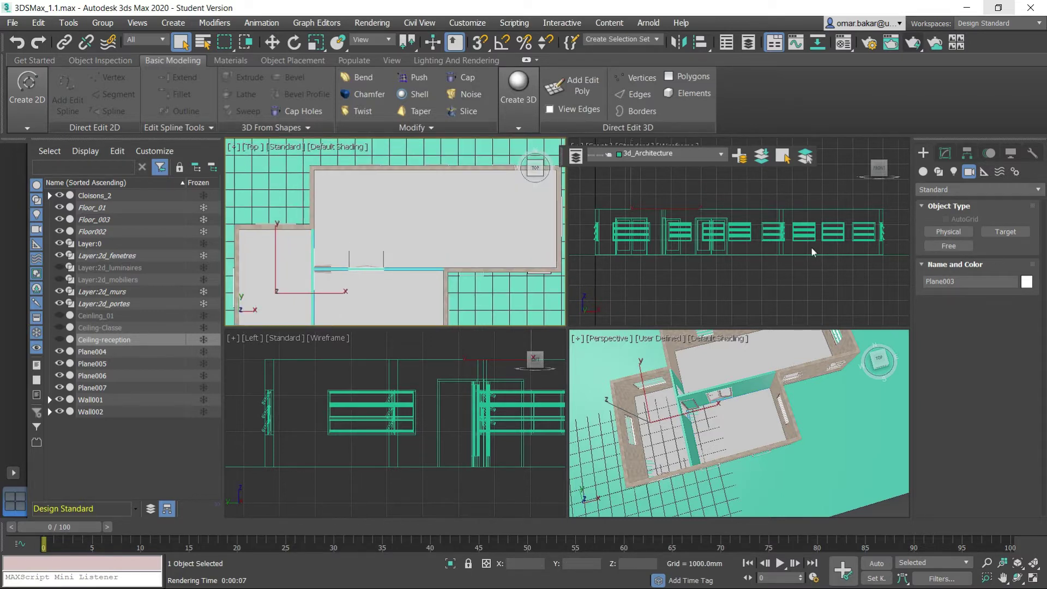
click(1002, 231)
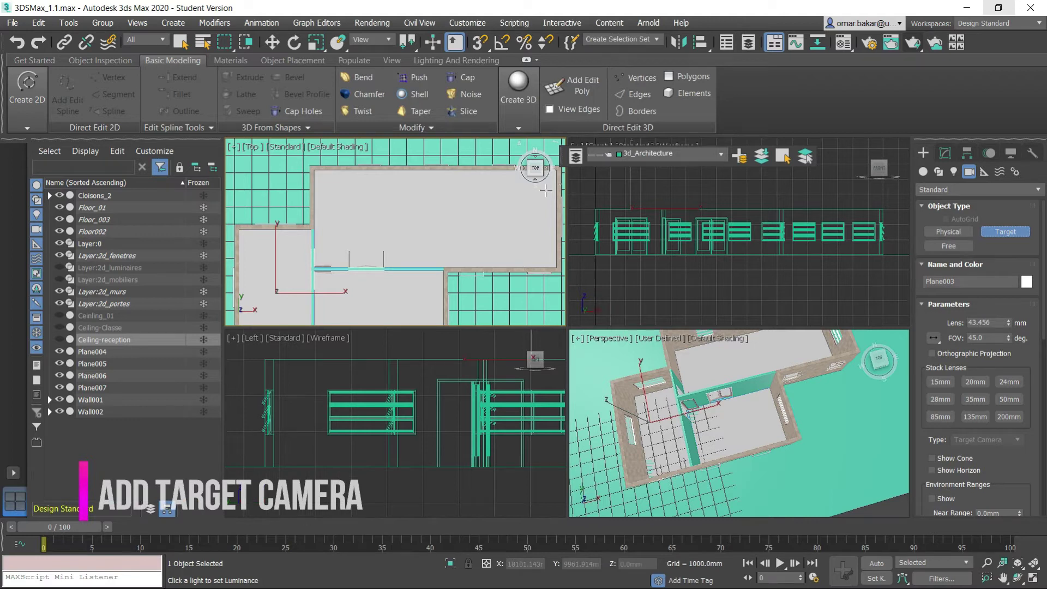
drag(545, 190, 466, 218)
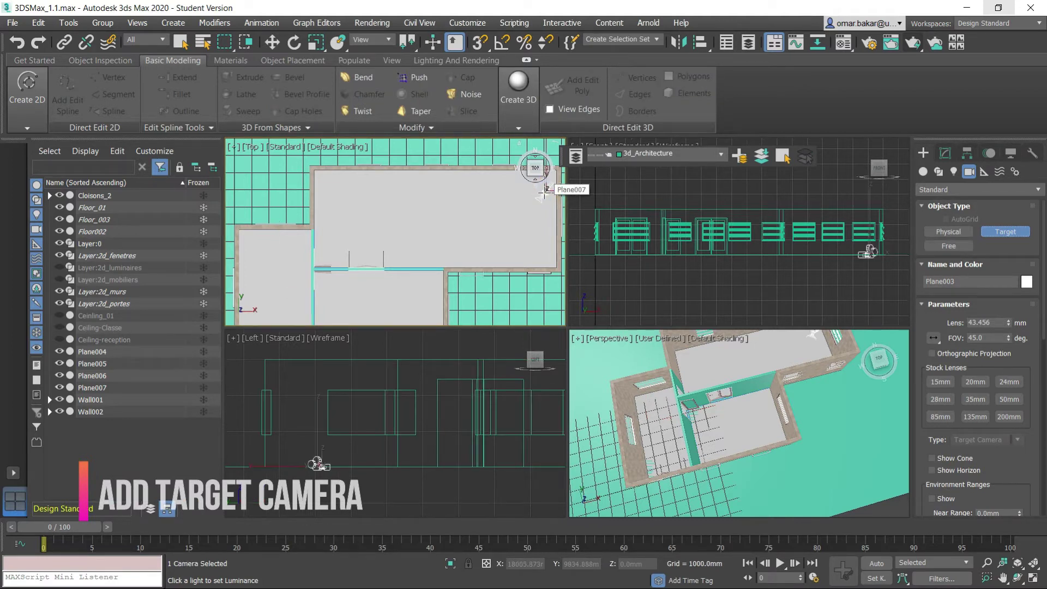
drag(466, 218, 373, 251)
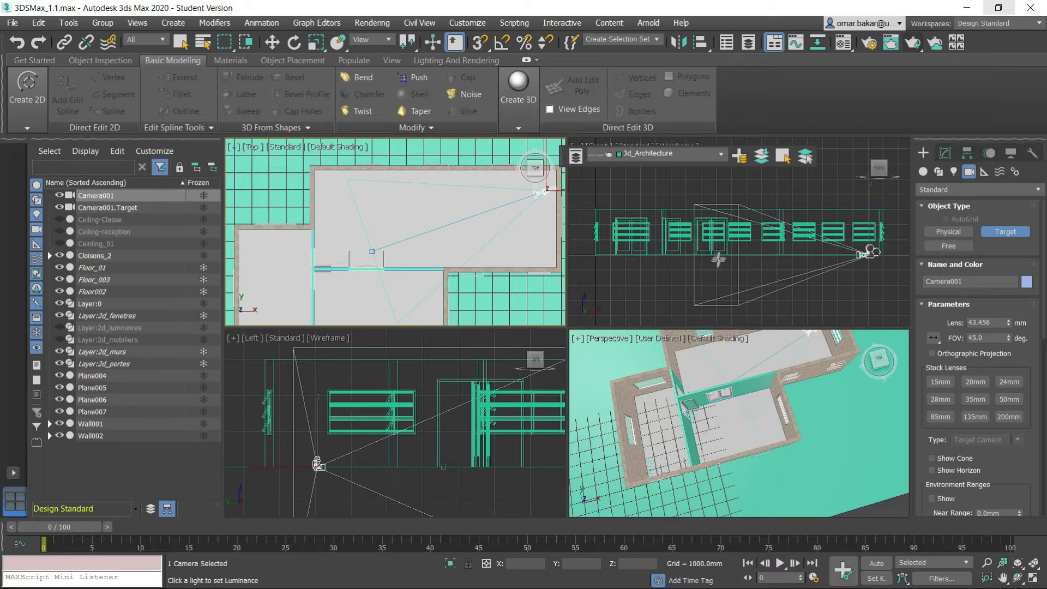
ctrl+click(97, 208)
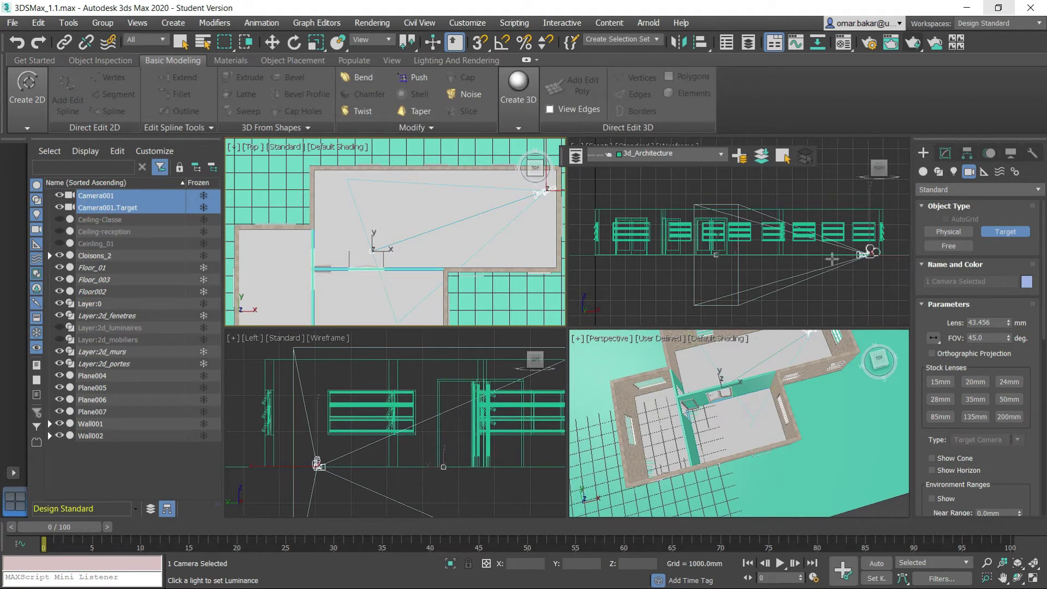
click(615, 284)
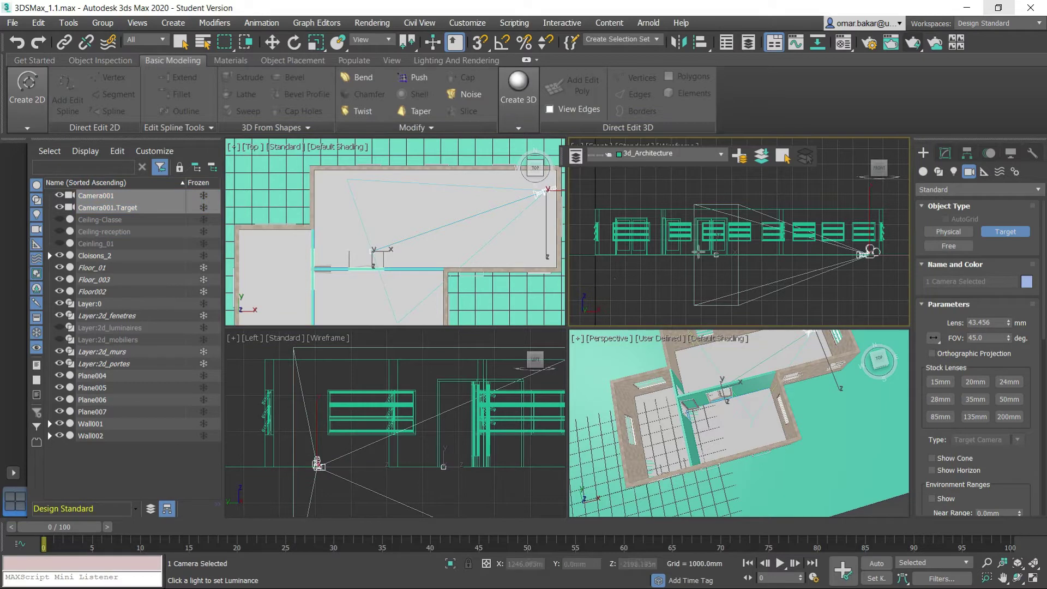
Move Camera001 and its target up about 800 mm and drag the 3d_Architecture layer bar aside
click(272, 43)
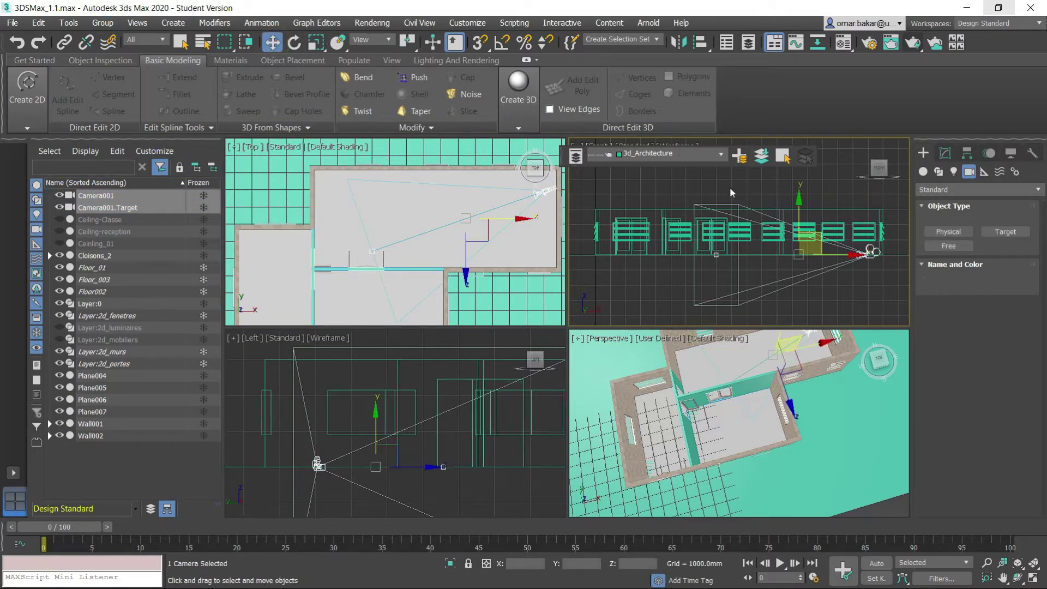
drag(799, 199, 798, 180)
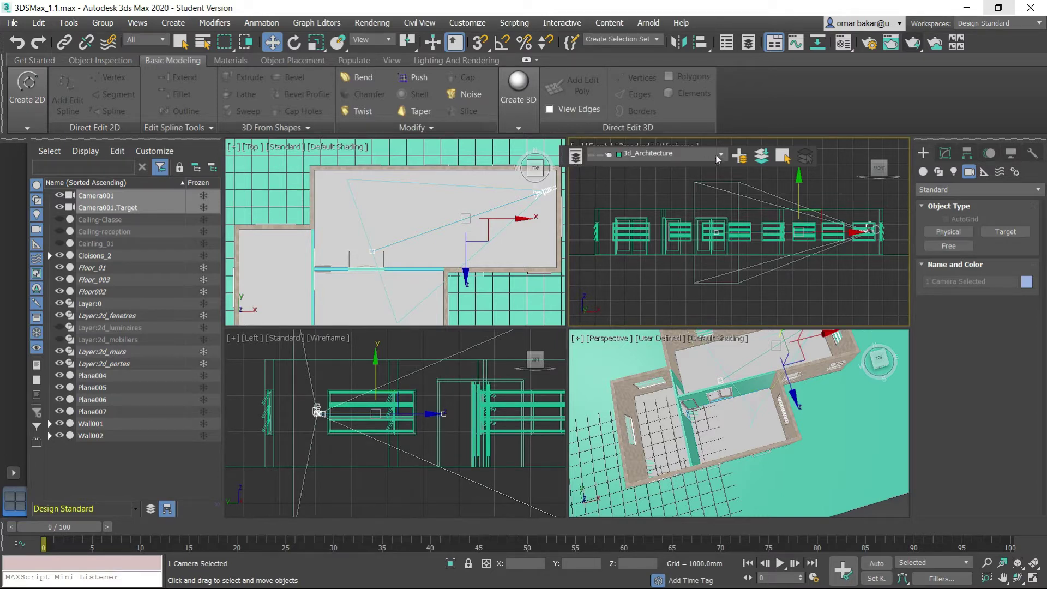
mouse_move(560, 154)
mouse_down()
mouse_move(730, 83)
mouse_move(637, 188)
mouse_up()
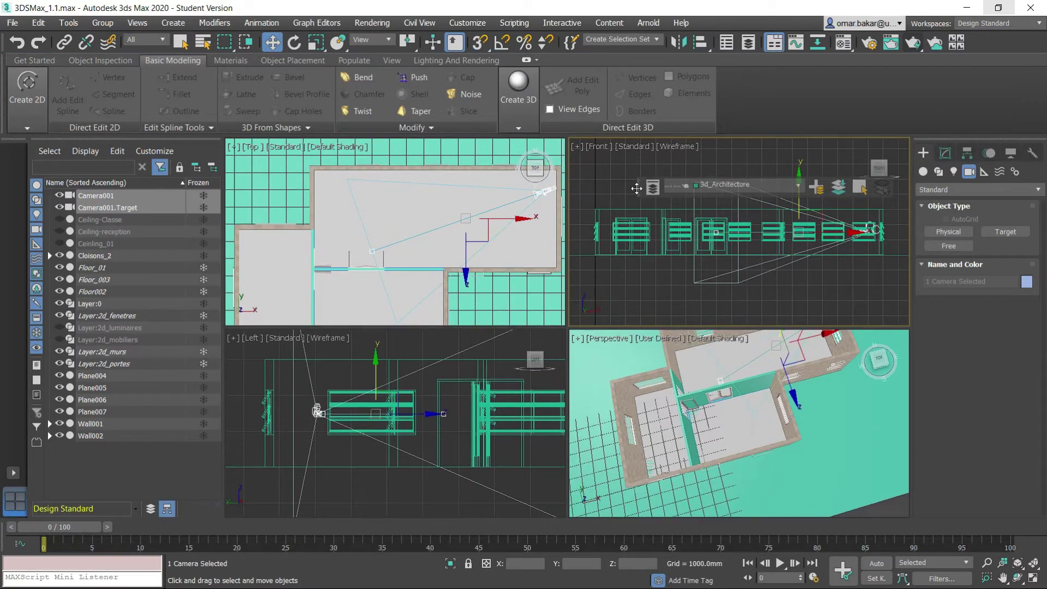
Hide the Layers toolbar and turn the front view into a Default Shading Camera001 view
right_click(728, 22)
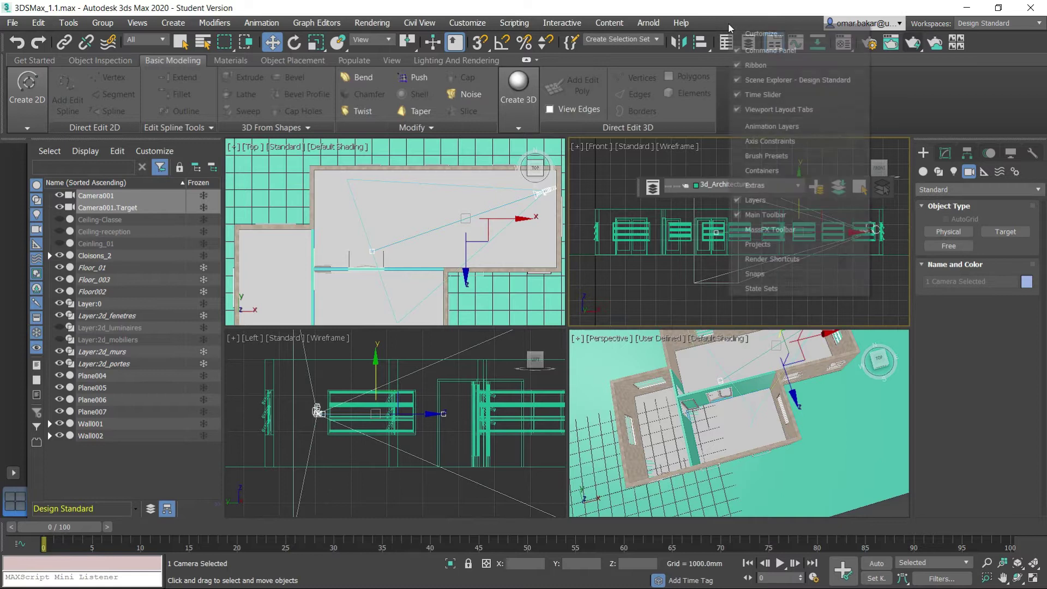
click(751, 202)
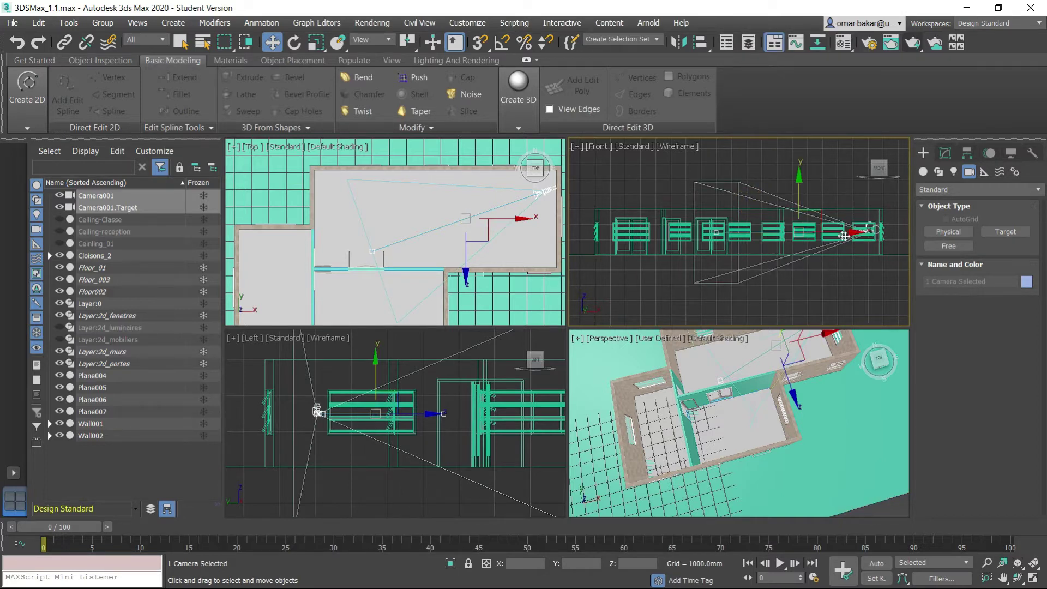
click(603, 146)
mouse_move(638, 159)
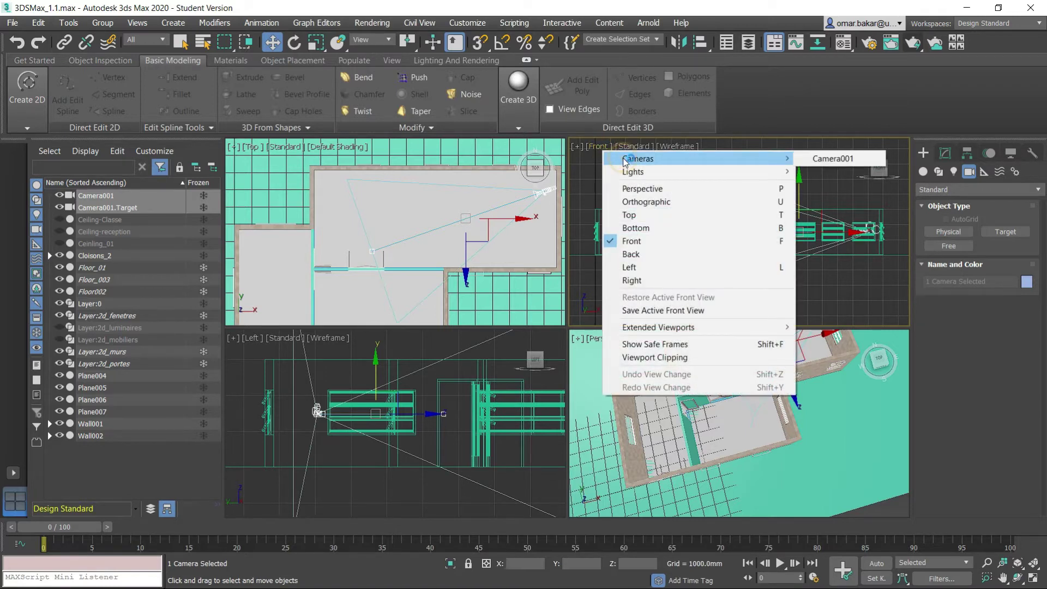
click(831, 159)
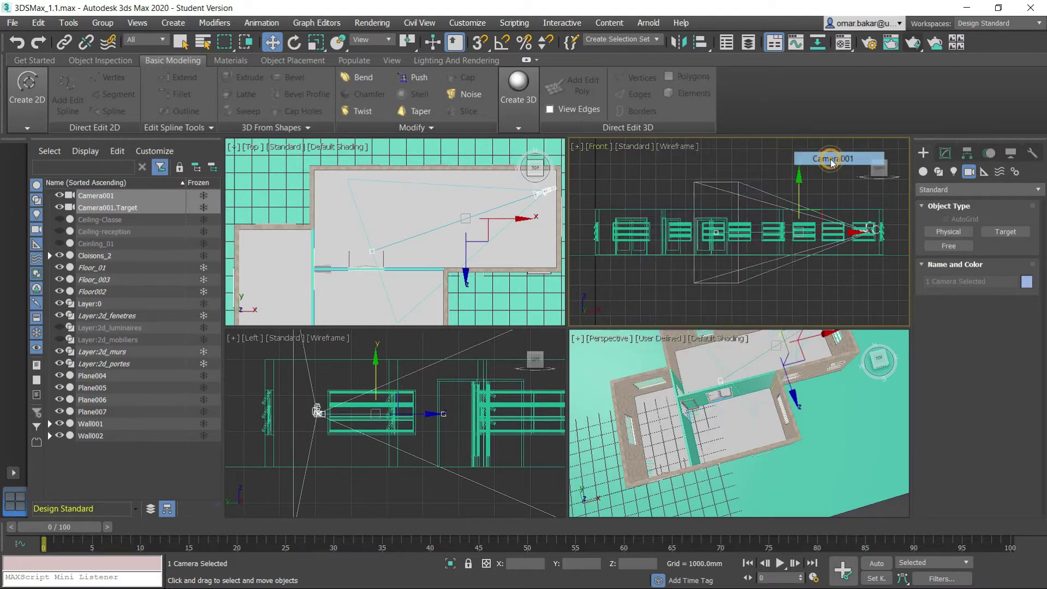
click(692, 147)
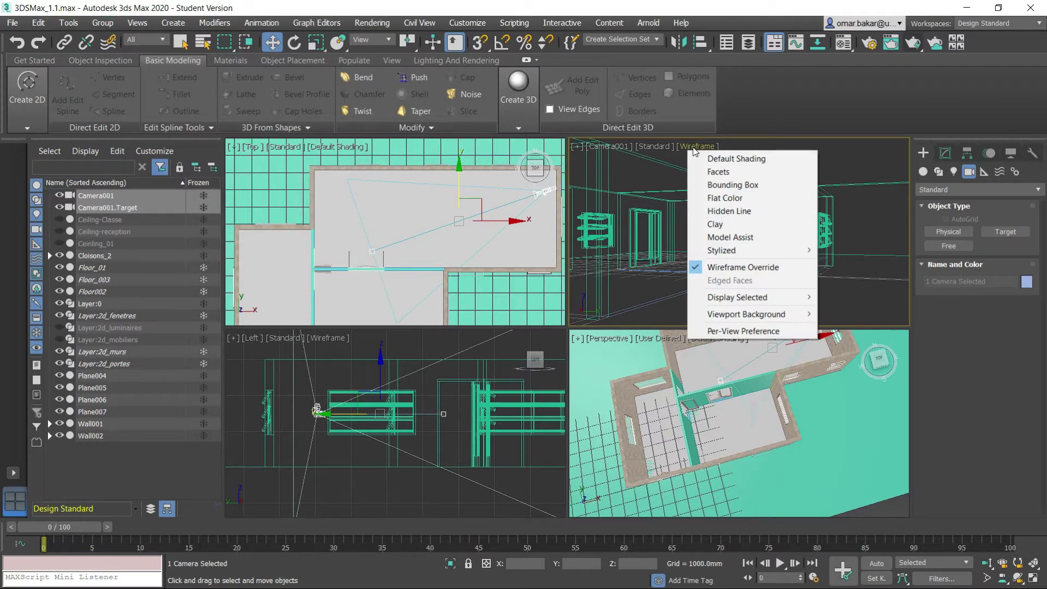
click(735, 159)
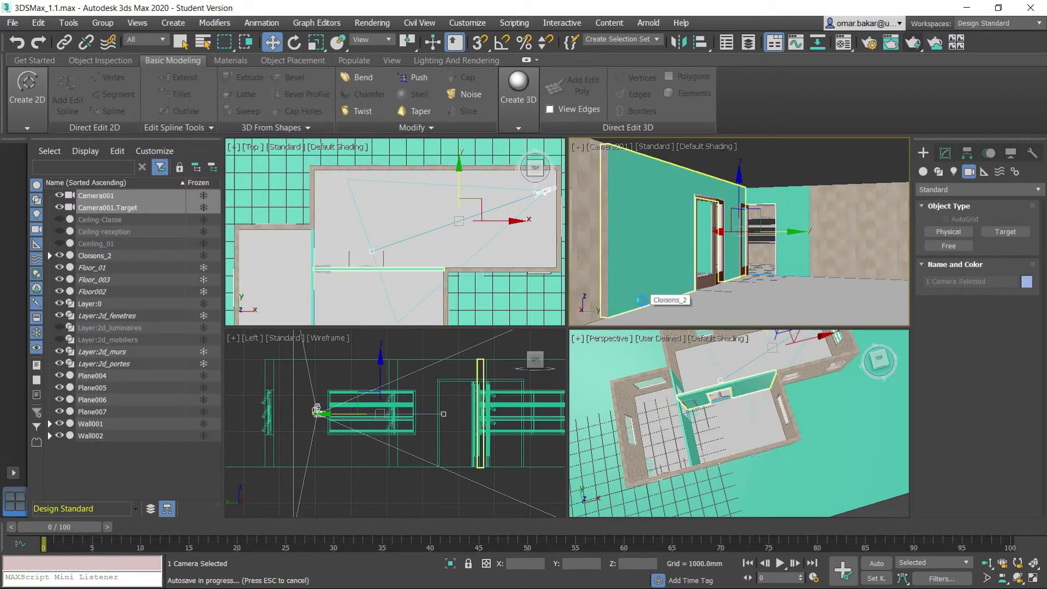
Select only Camera001 in the scene list and start renaming it
click(99, 197)
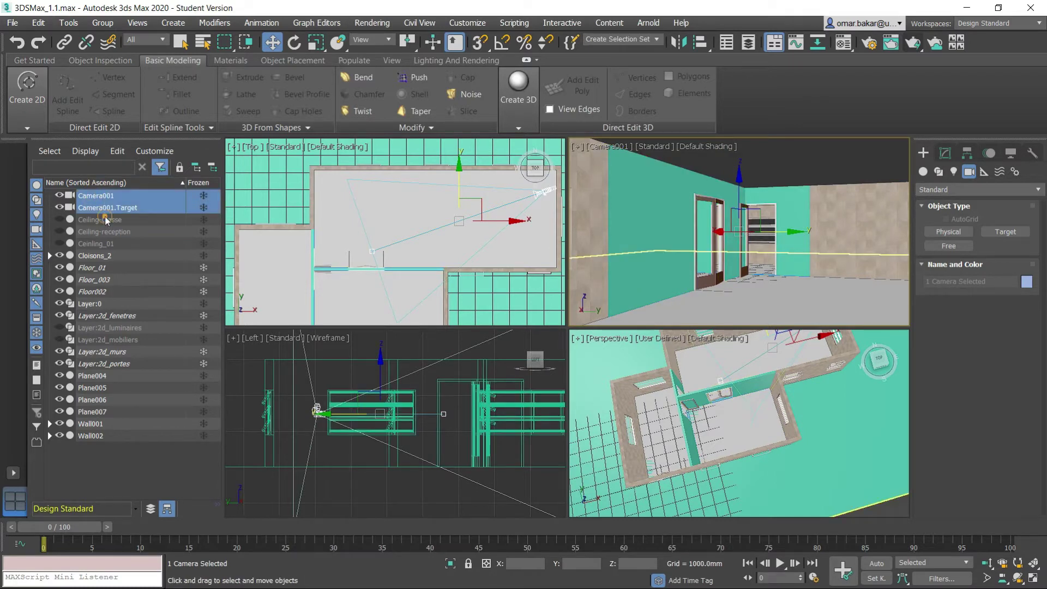
click(100, 195)
right_click(100, 195)
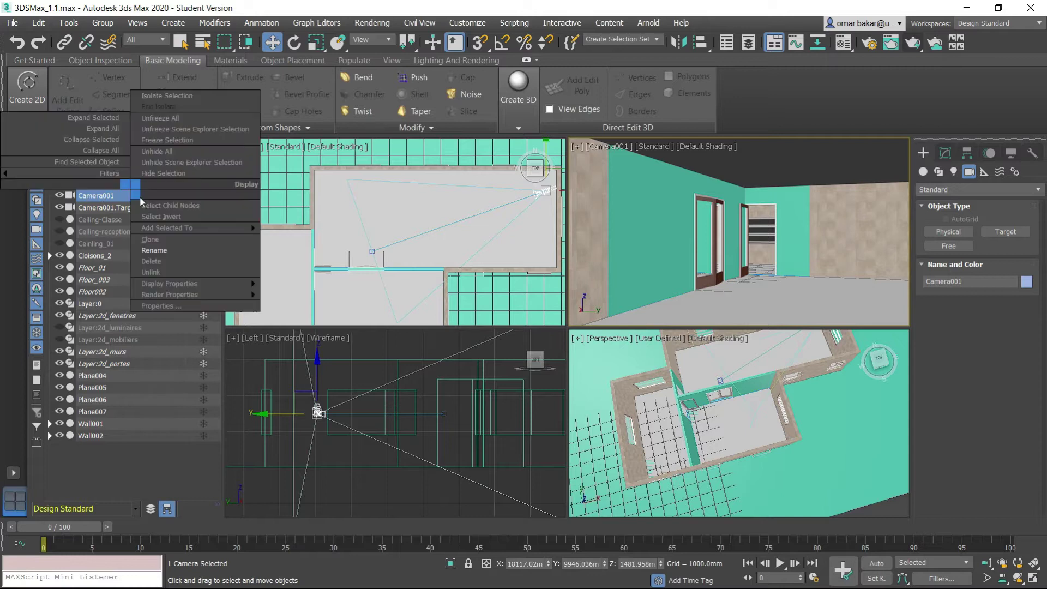
click(137, 252)
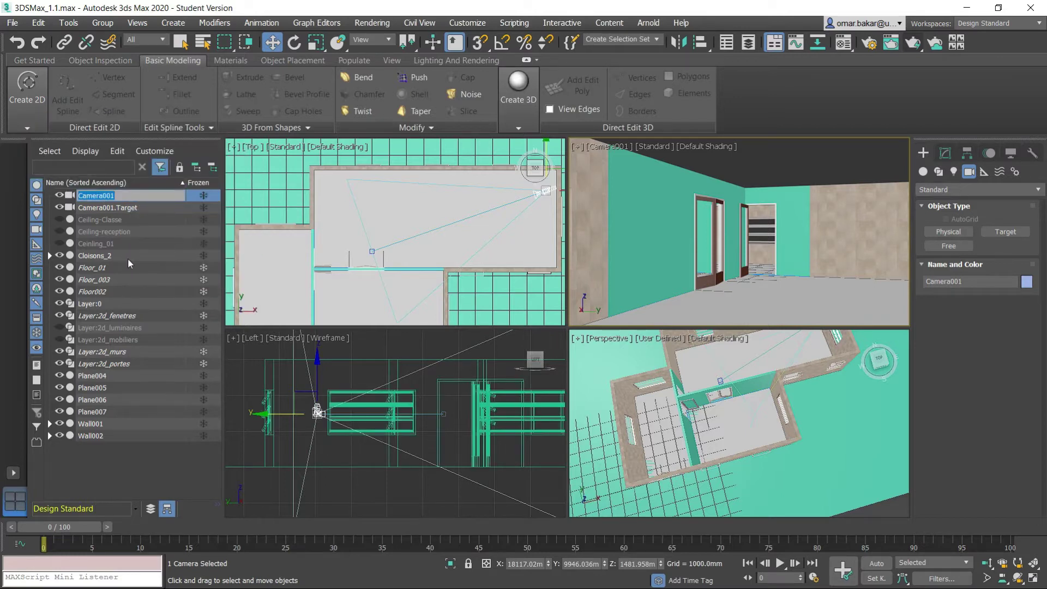
Enter the name Cam_SdConference for the camera
text(Cam_)
text(SdConference)
key(Return)
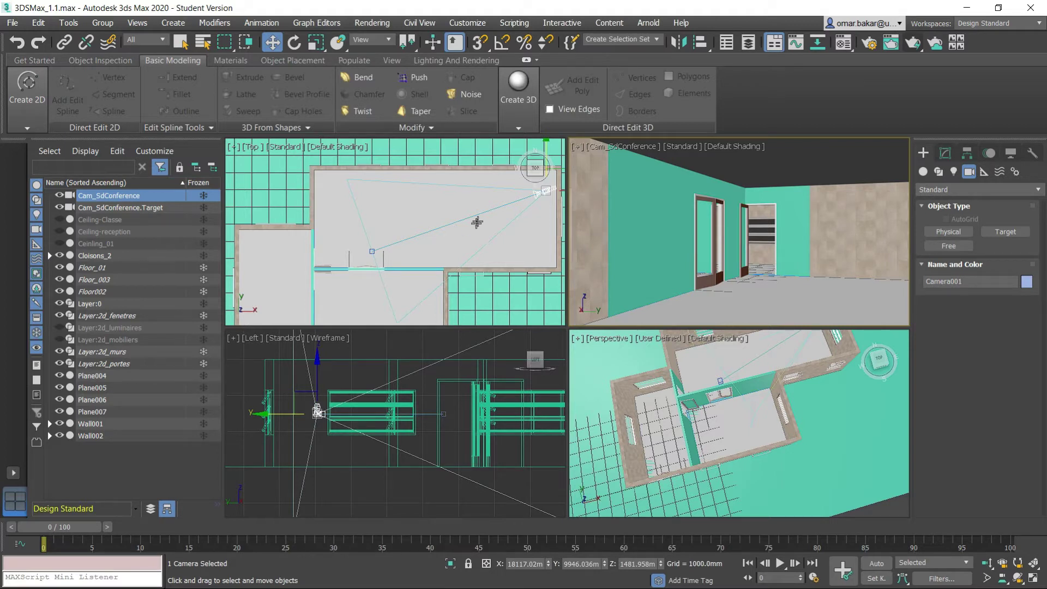
Shift Cam_SdConference's target to re-aim it, then change its type to Free Camera
click(373, 250)
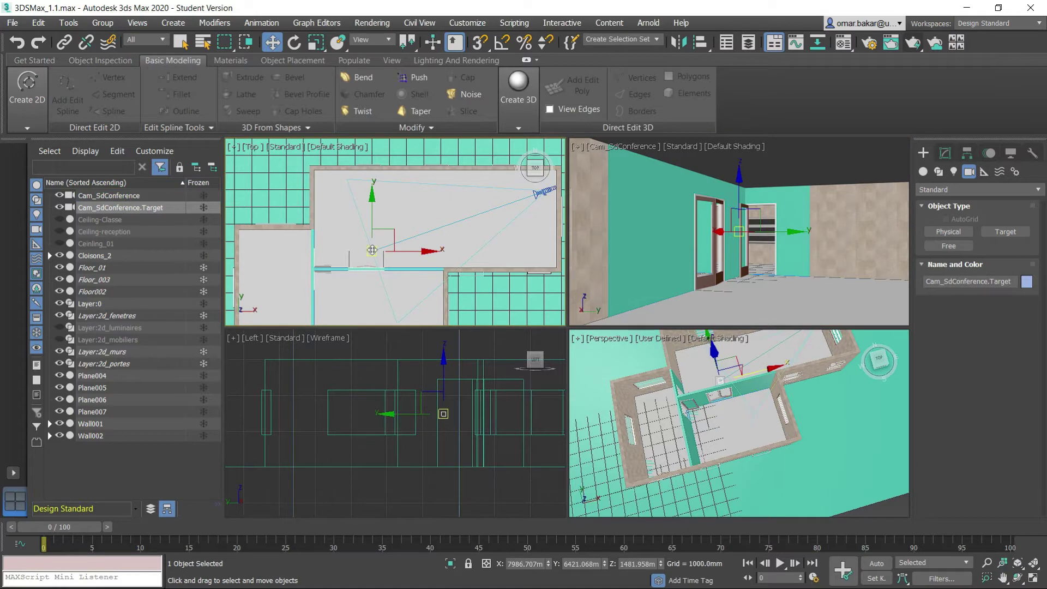
mouse_move(382, 229)
mouse_down()
mouse_move(352, 260)
mouse_move(349, 228)
mouse_up()
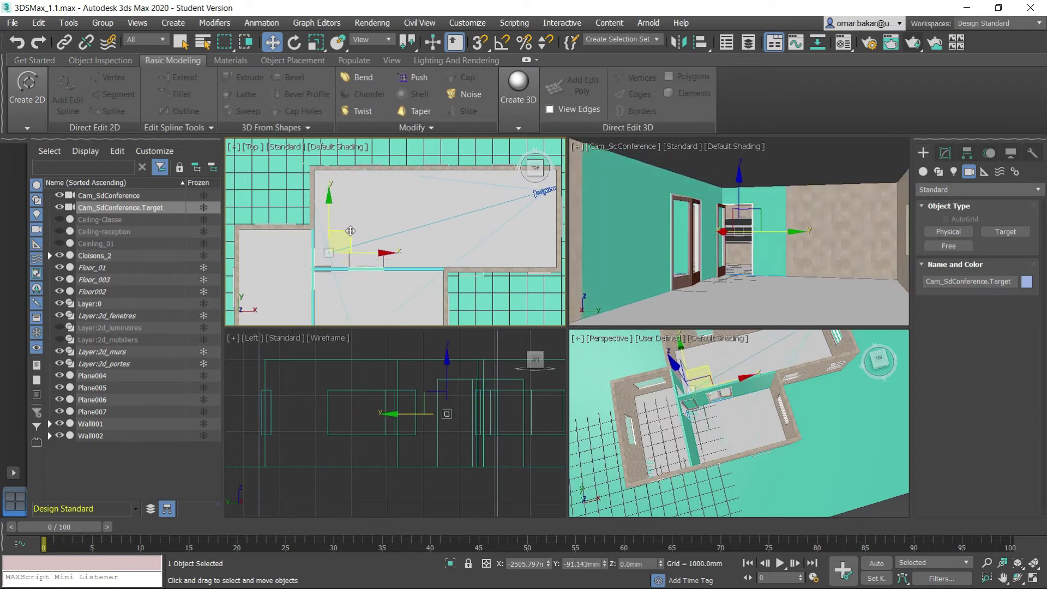
click(946, 155)
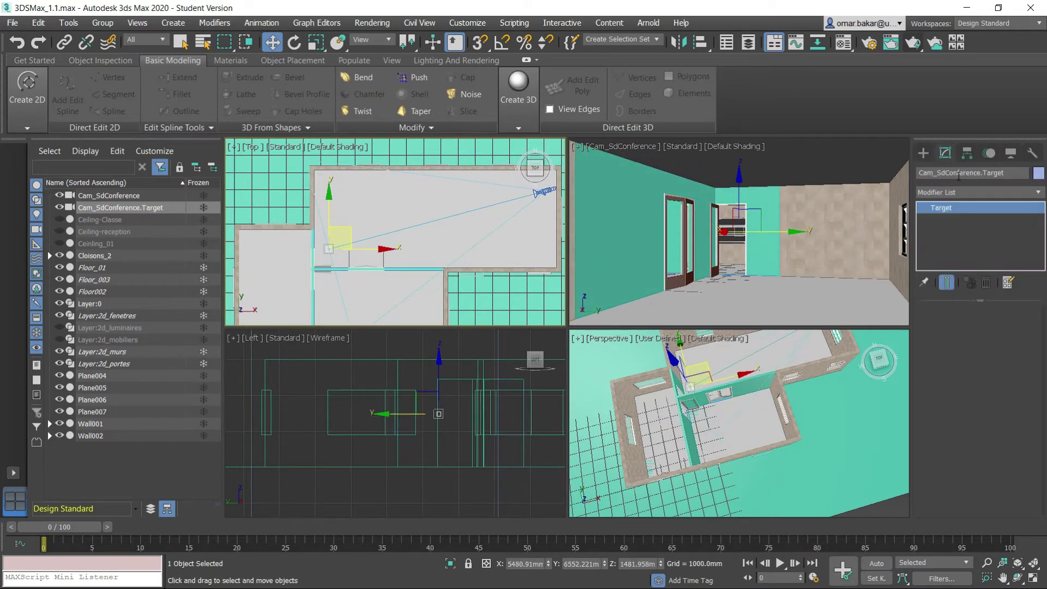
click(543, 191)
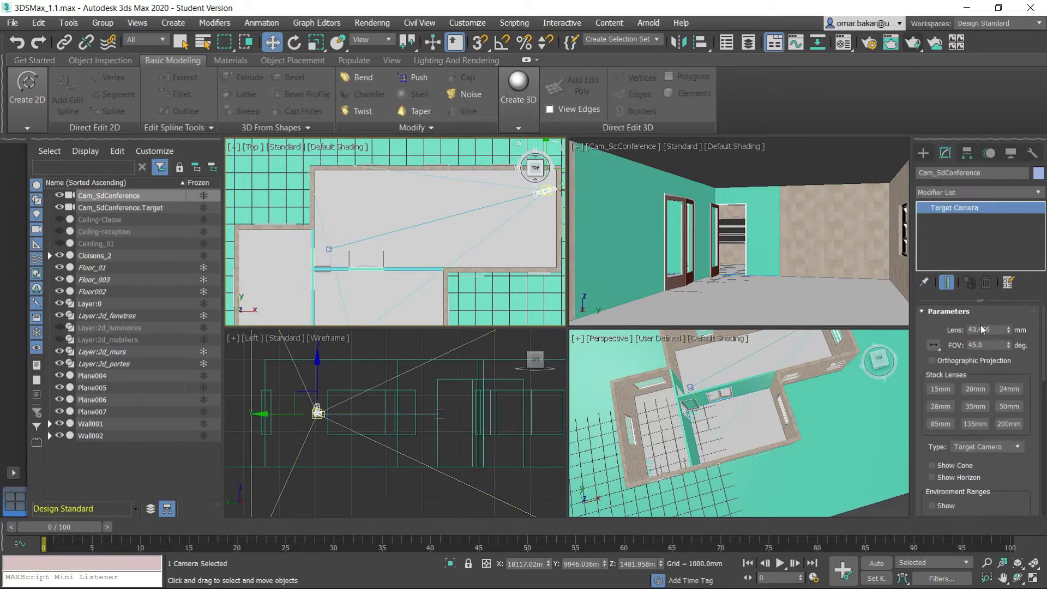
mouse_move(1024, 366)
mouse_down()
mouse_move(1013, 252)
mouse_move(995, 384)
mouse_up()
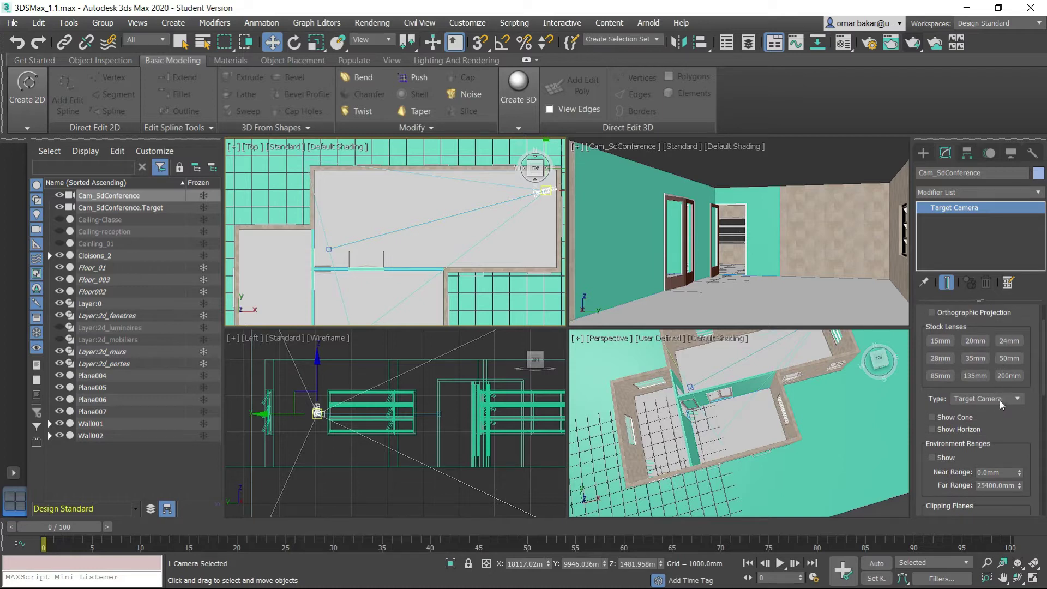
click(1006, 401)
click(990, 411)
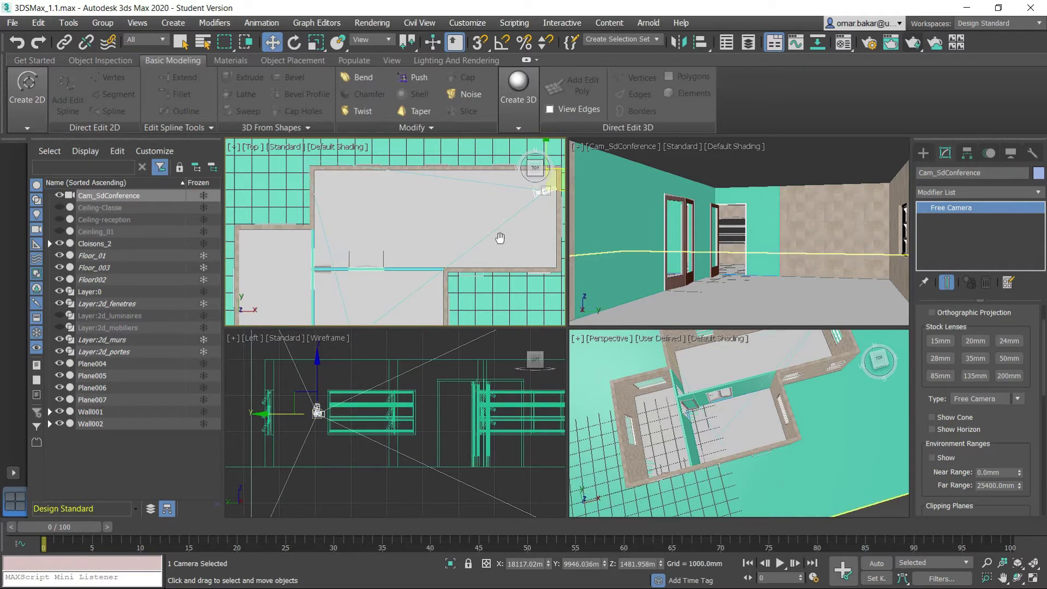
Rotate Cam_SdConference toward the double doors along the room and apply a shorter stock lens
middle_drag(507, 237, 480, 251)
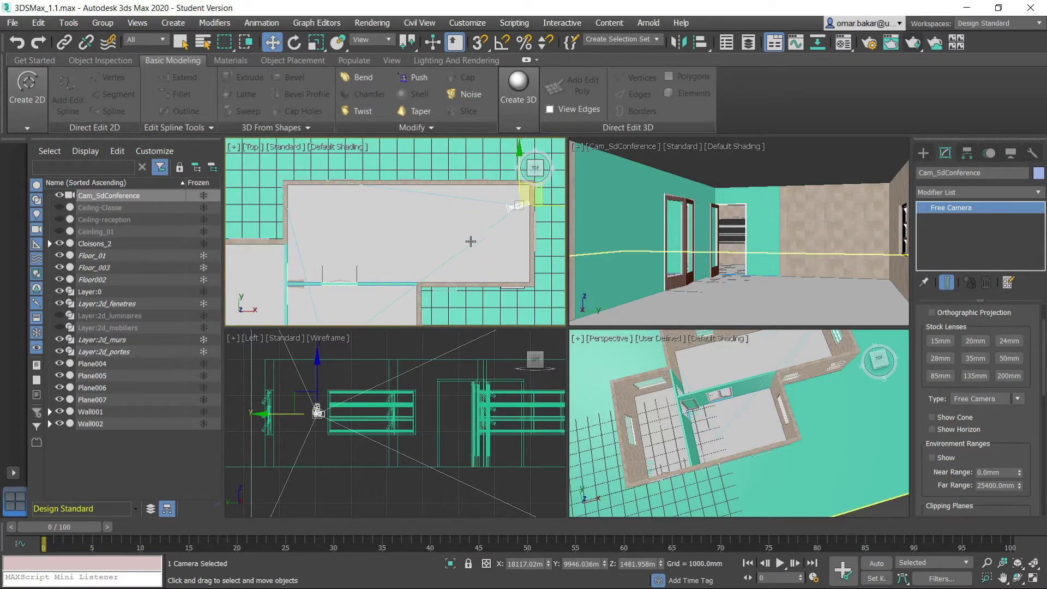
click(294, 43)
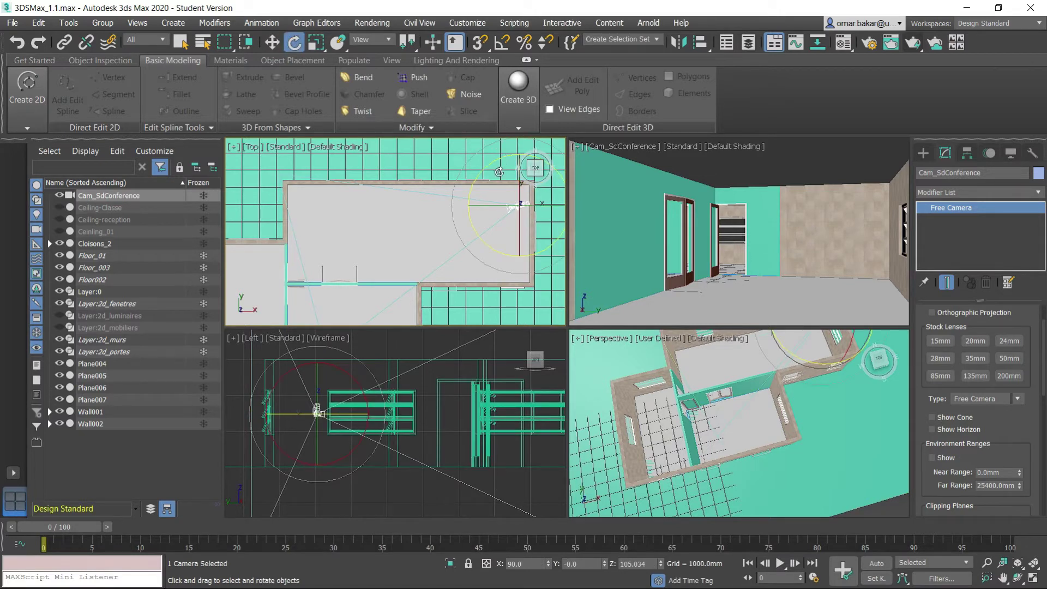
mouse_move(493, 162)
mouse_down()
mouse_move(476, 176)
mouse_move(505, 163)
mouse_up()
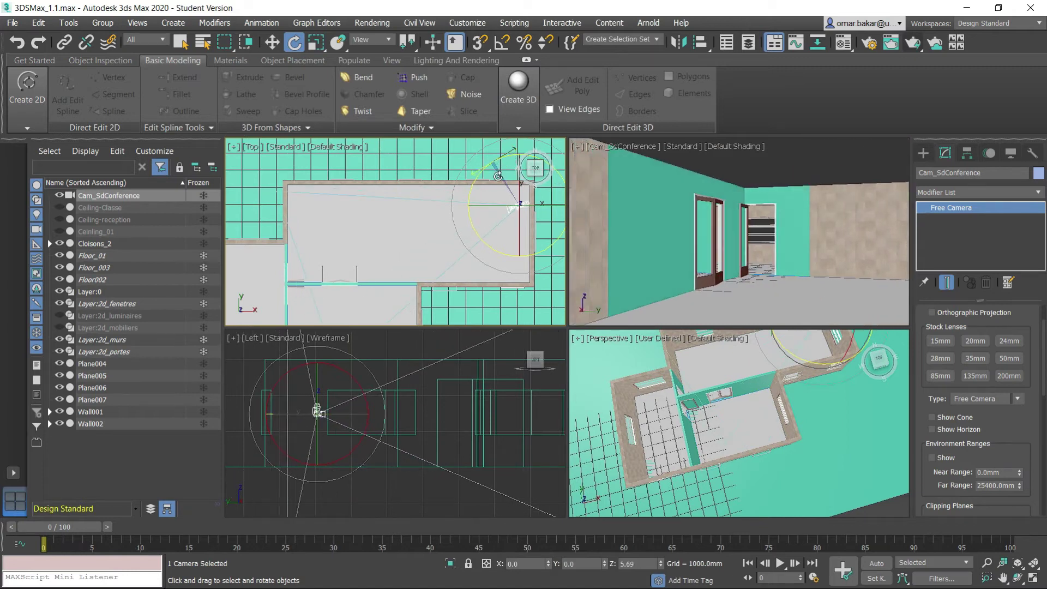
drag(505, 163, 504, 183)
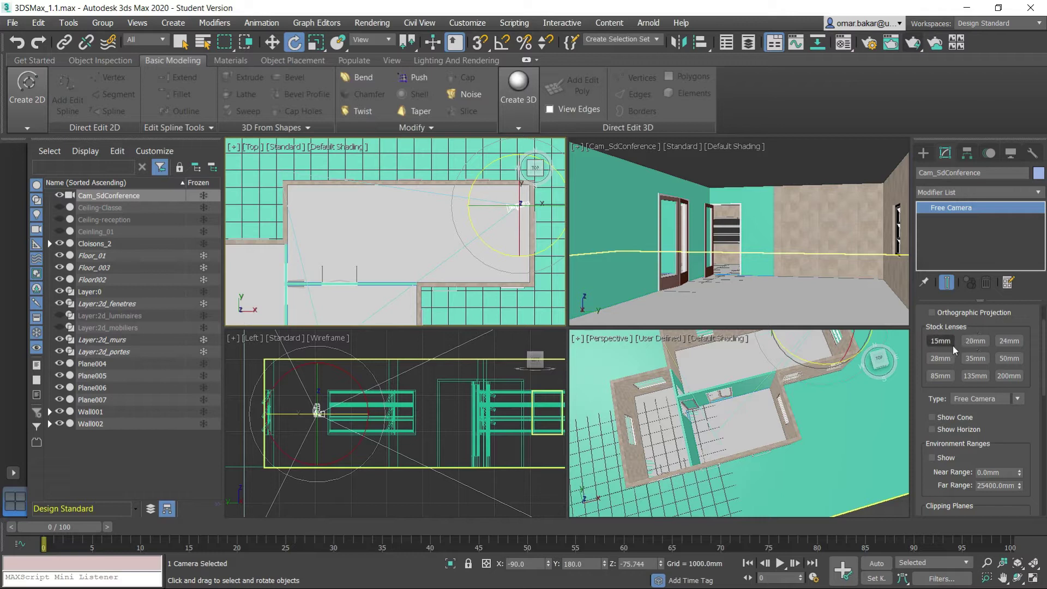
click(975, 341)
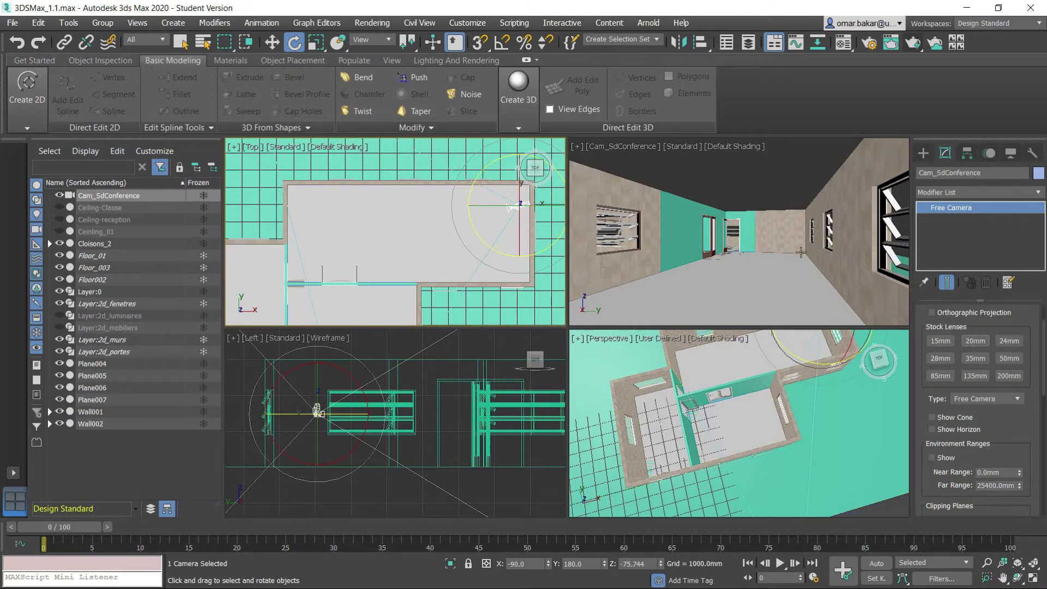
Try 24mm, 28mm and 35mm stock lenses on Cam_SdConference, settling on a wide lens
click(950, 341)
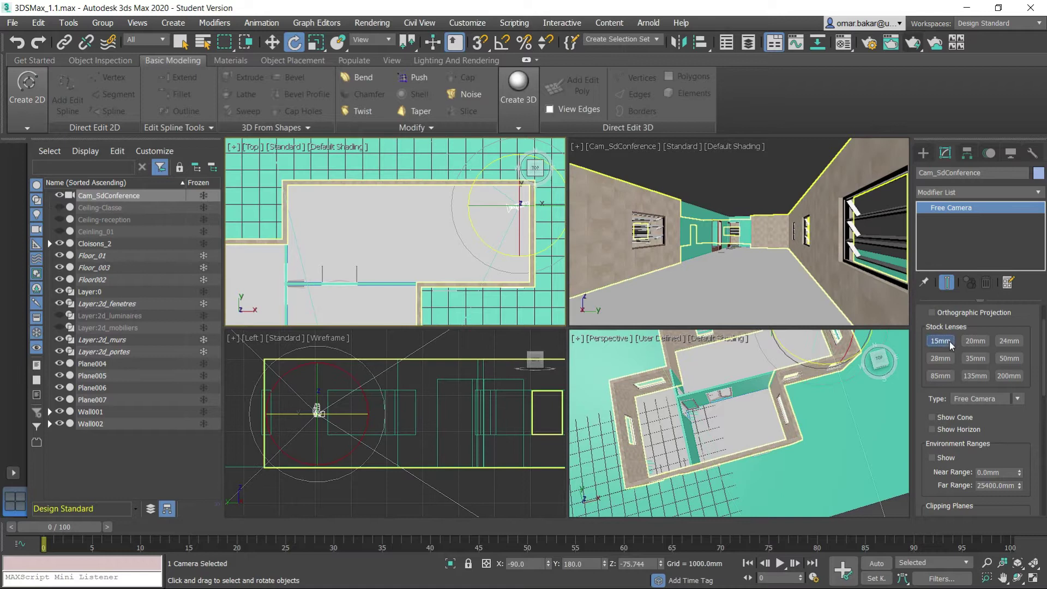
click(976, 341)
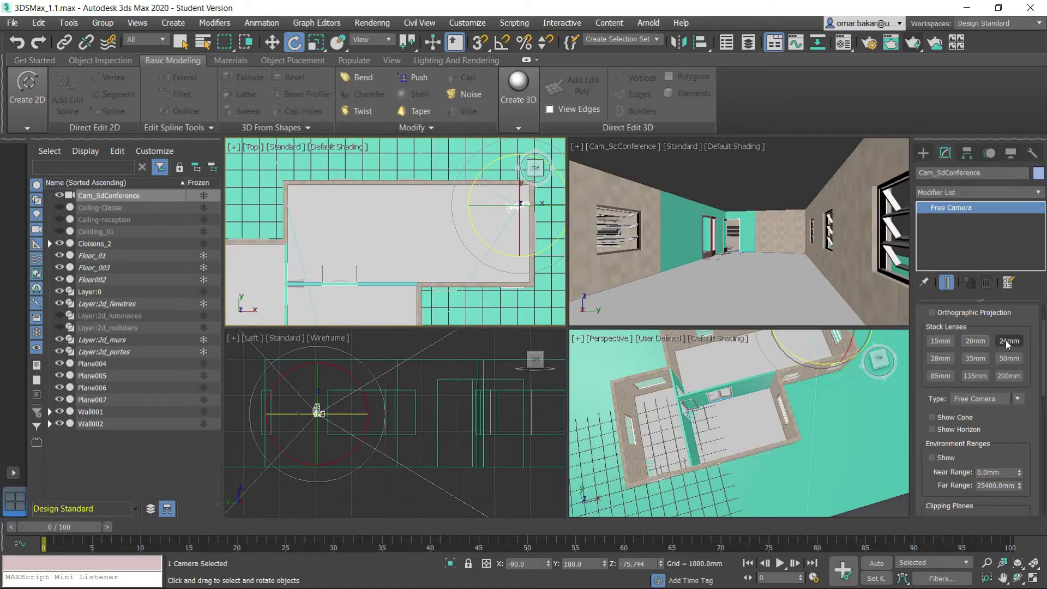
click(1006, 340)
click(976, 342)
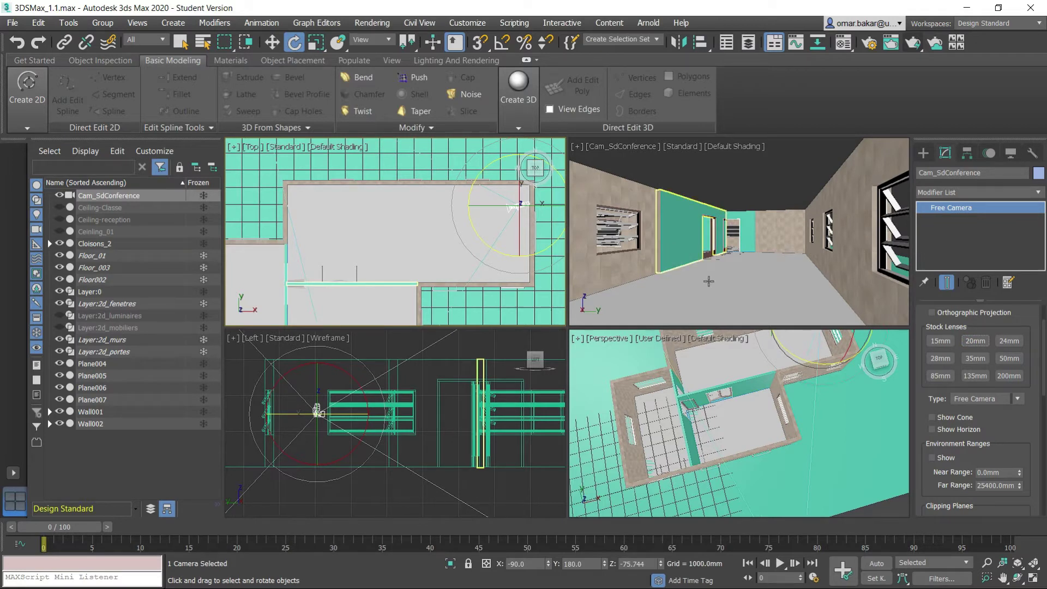
click(979, 361)
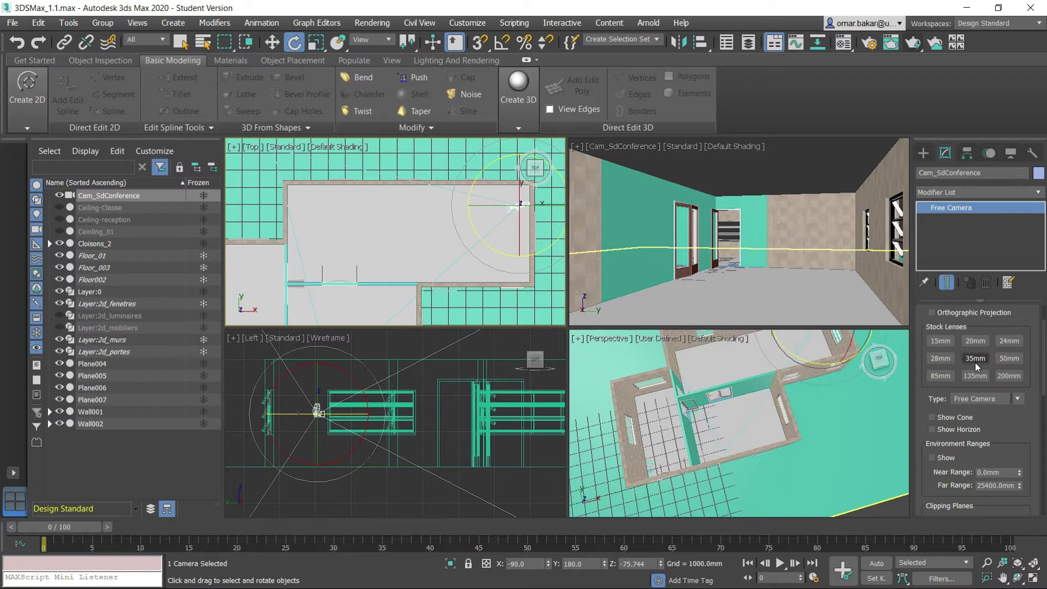
click(940, 360)
click(1007, 342)
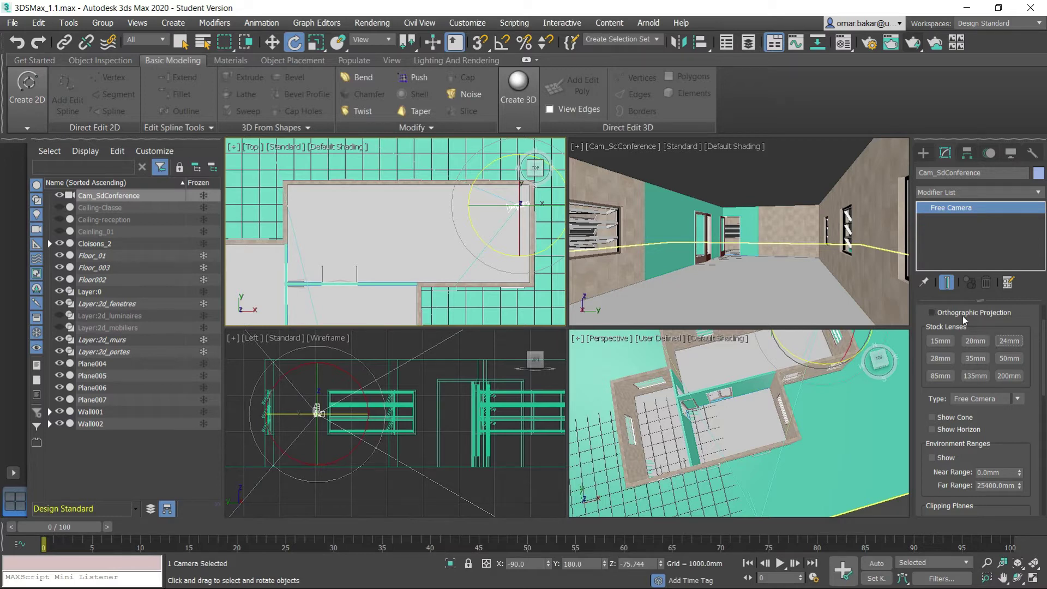
click(1014, 342)
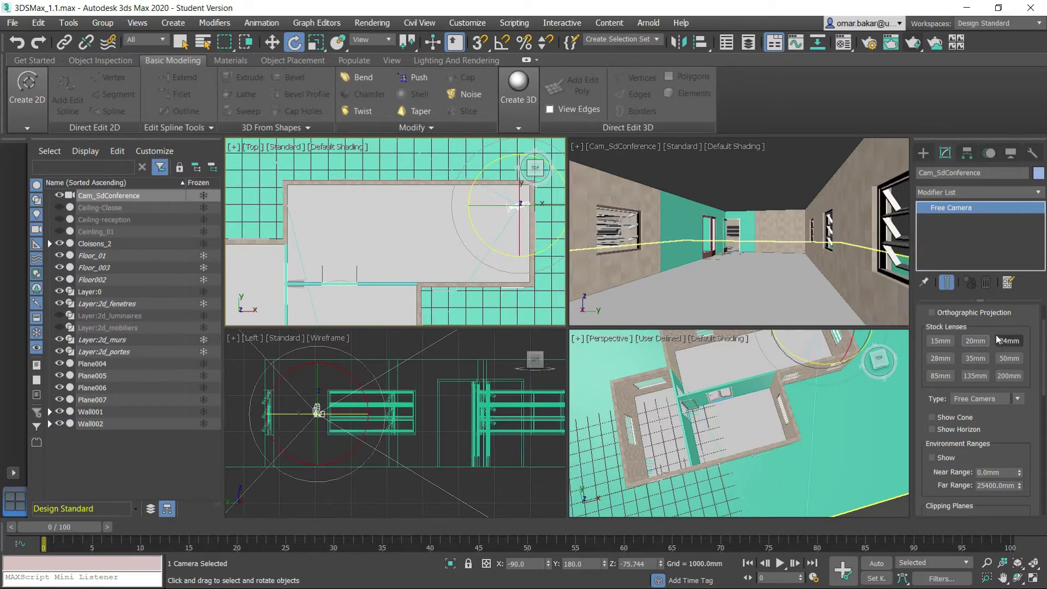
click(1005, 340)
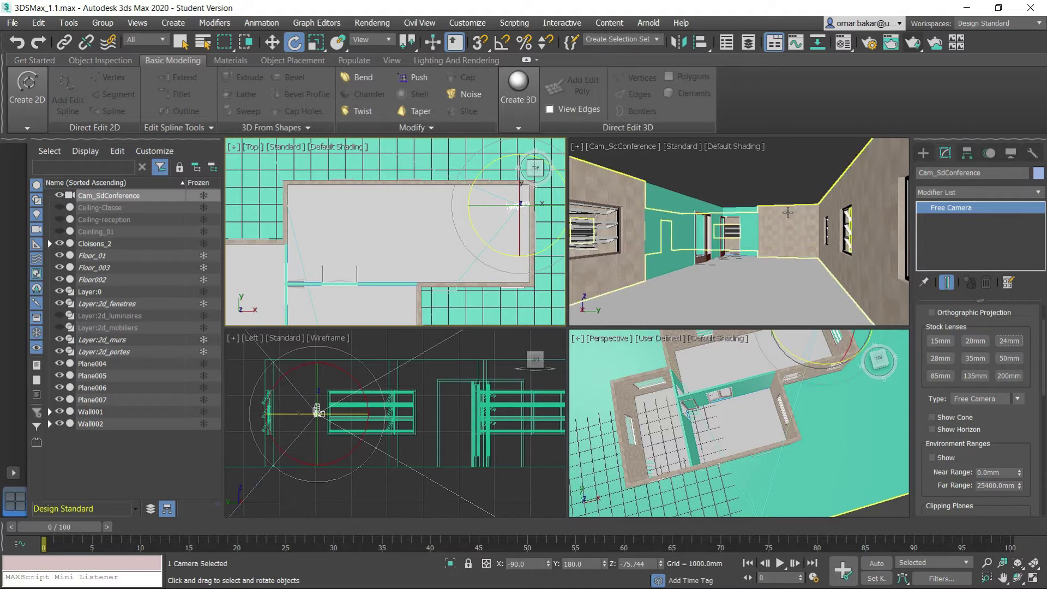
scroll(402, 219, down, 4)
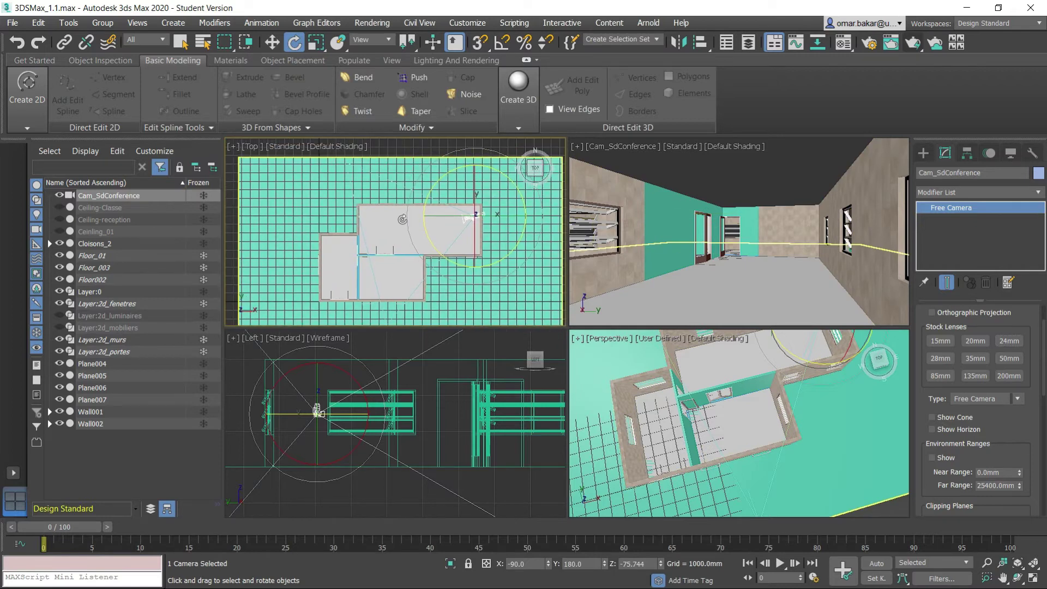
Create target camera Camera001 from the room's lower-right corner aimed toward its upper left
scroll(388, 277, up, 5)
middle_drag(389, 277, 410, 253)
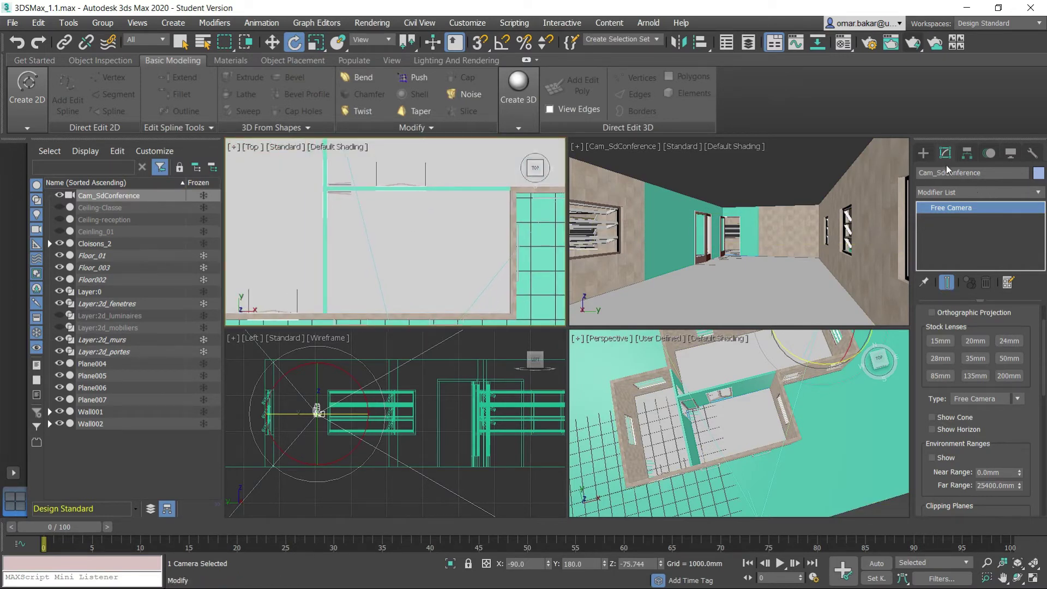
click(924, 153)
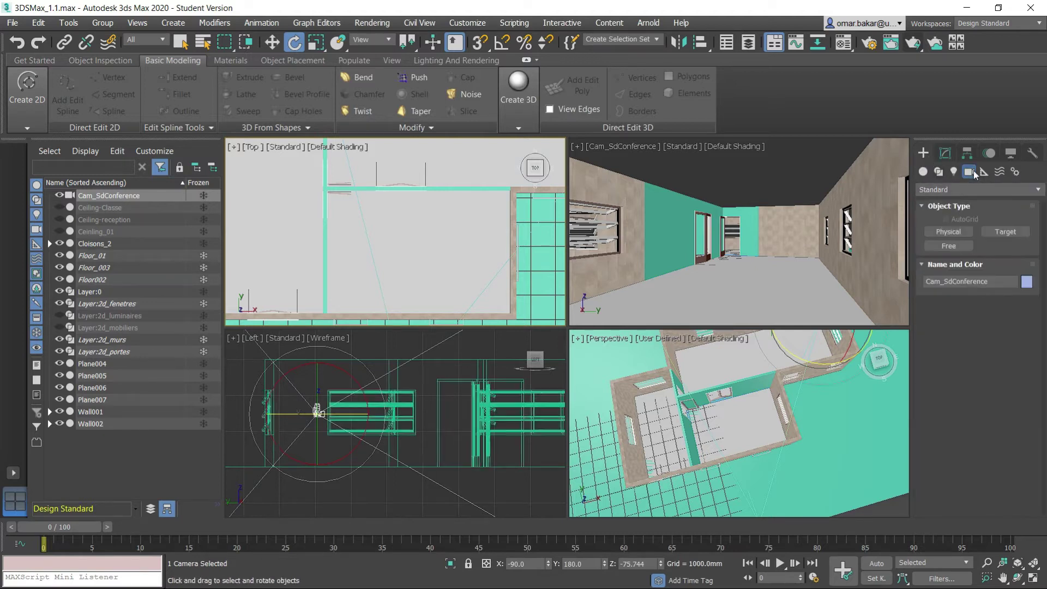
click(1005, 231)
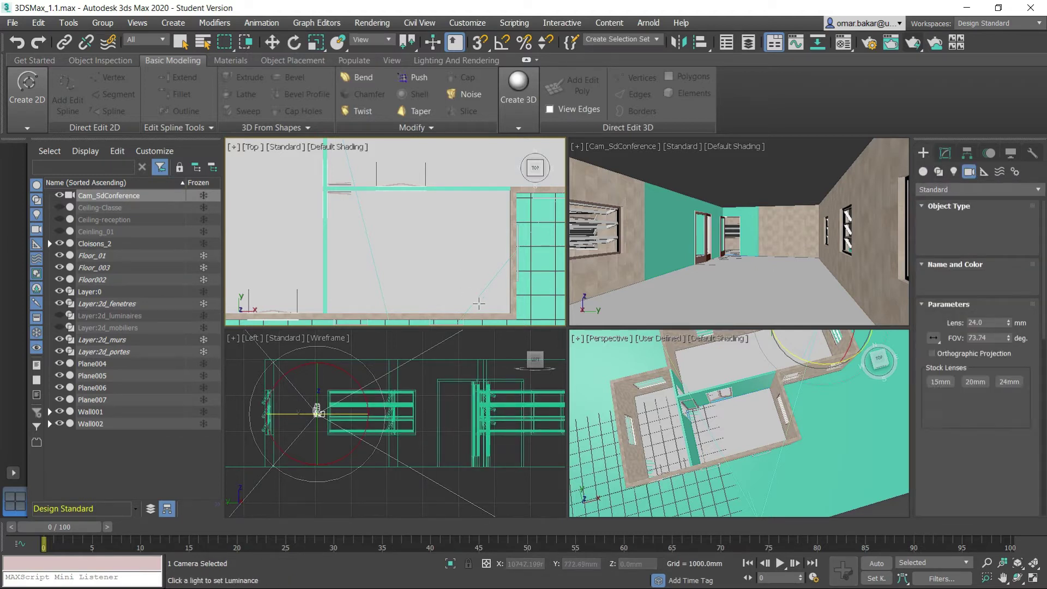
drag(502, 304, 362, 218)
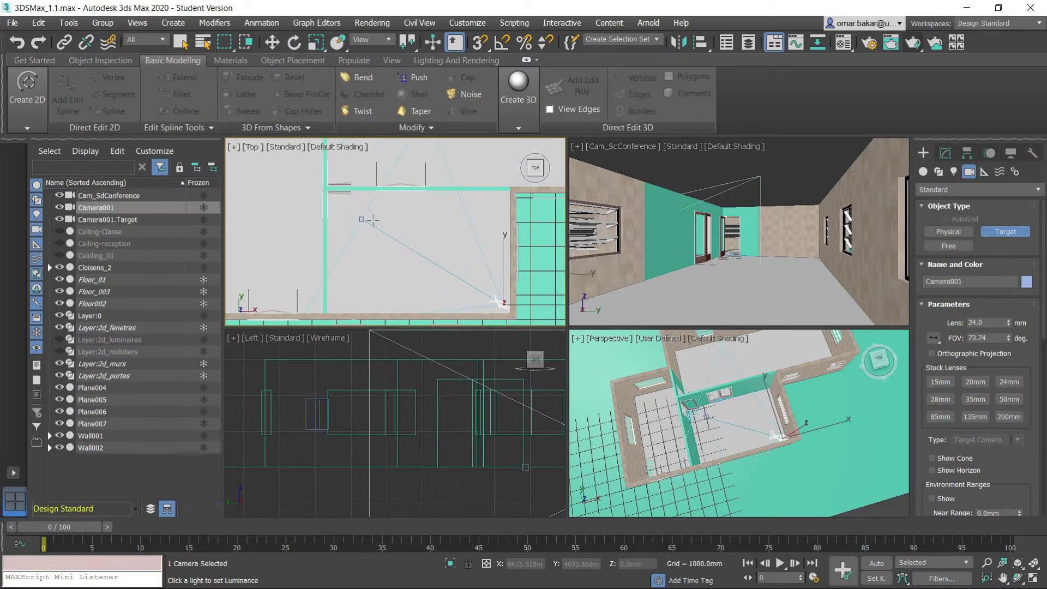
Rename Camera001 to Cam_Classe and select it together with Cam_Classe.Target
right_click(136, 211)
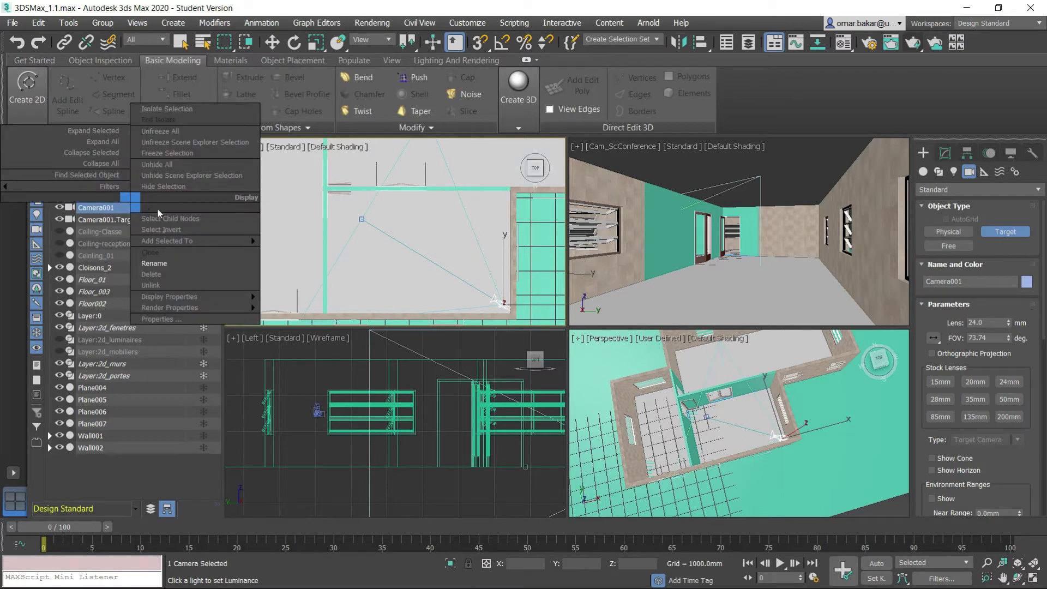
click(164, 263)
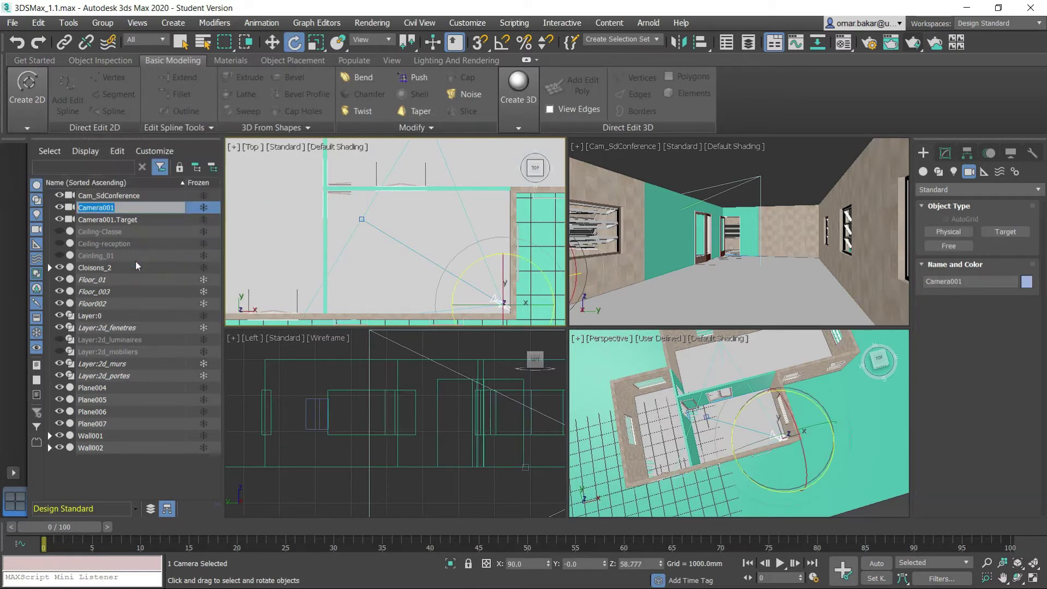
text(Cam_Classe)
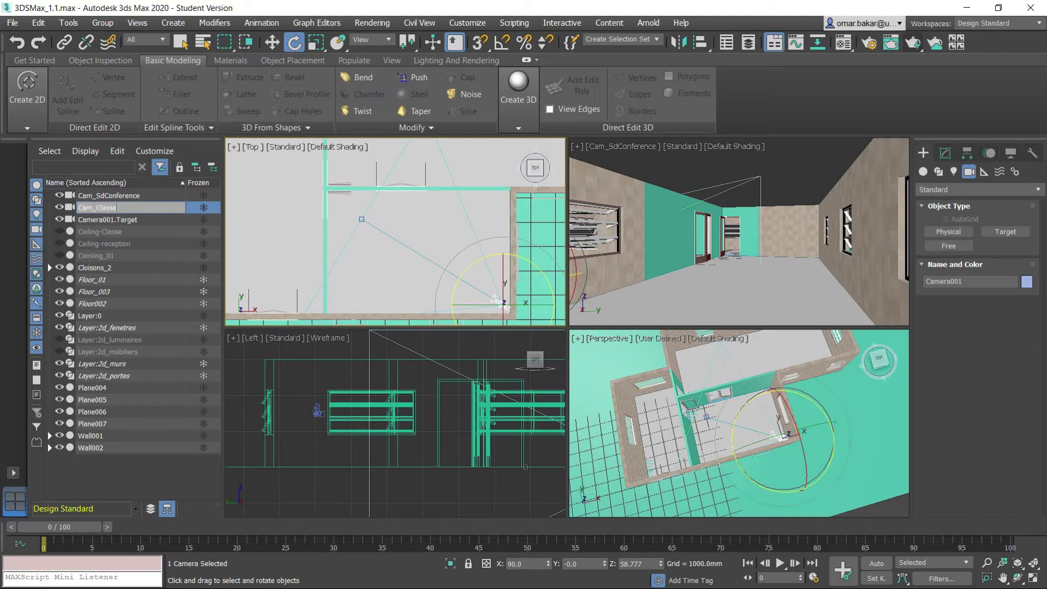
key(Return)
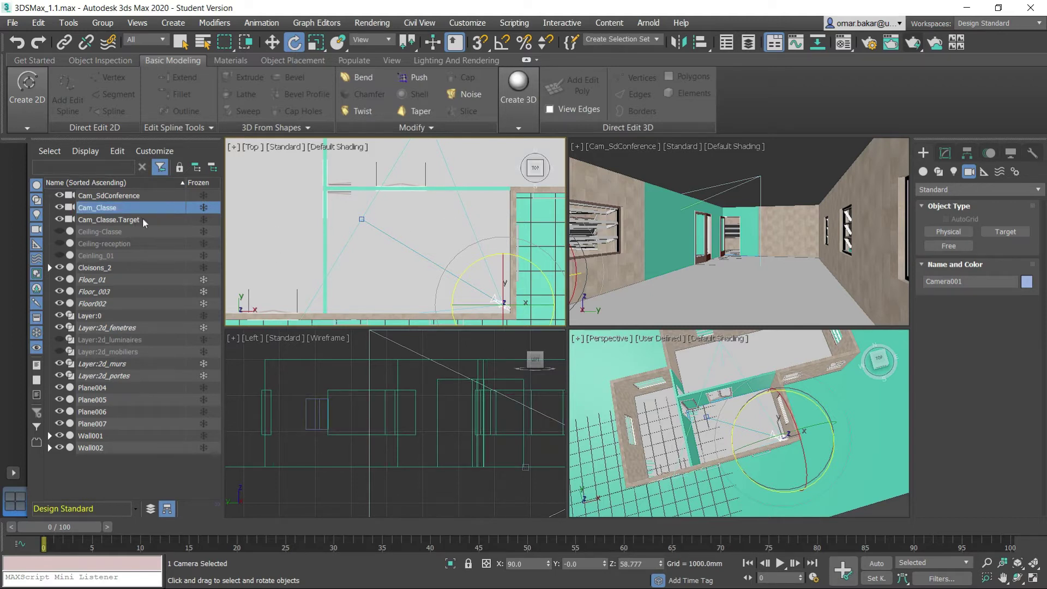
ctrl+click(108, 220)
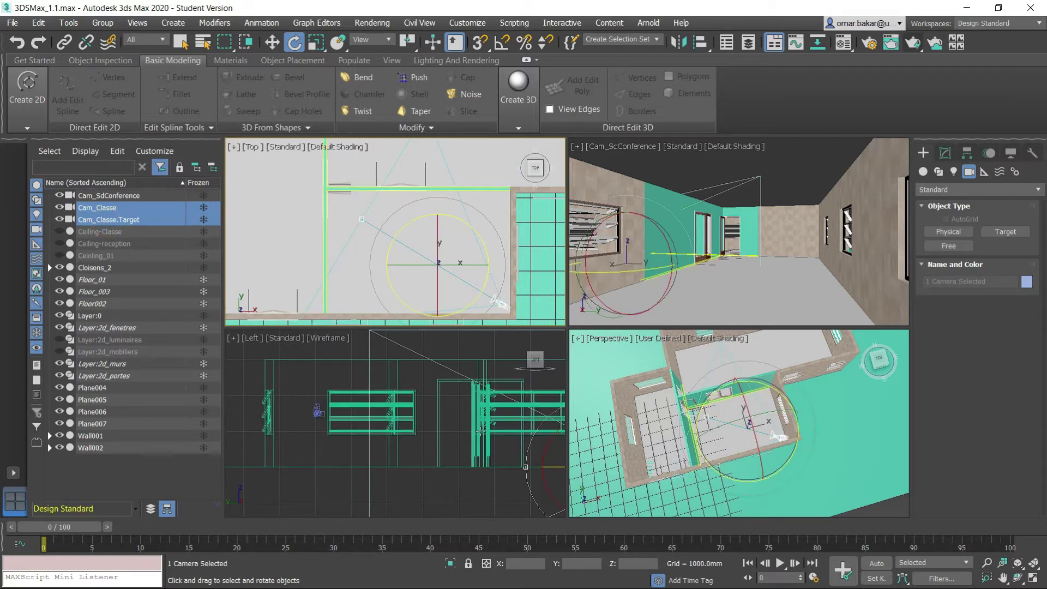
Switch Move to offset entry, apply a Z offset of 1, and drag the camera up and back down
middle_drag(482, 431, 363, 412)
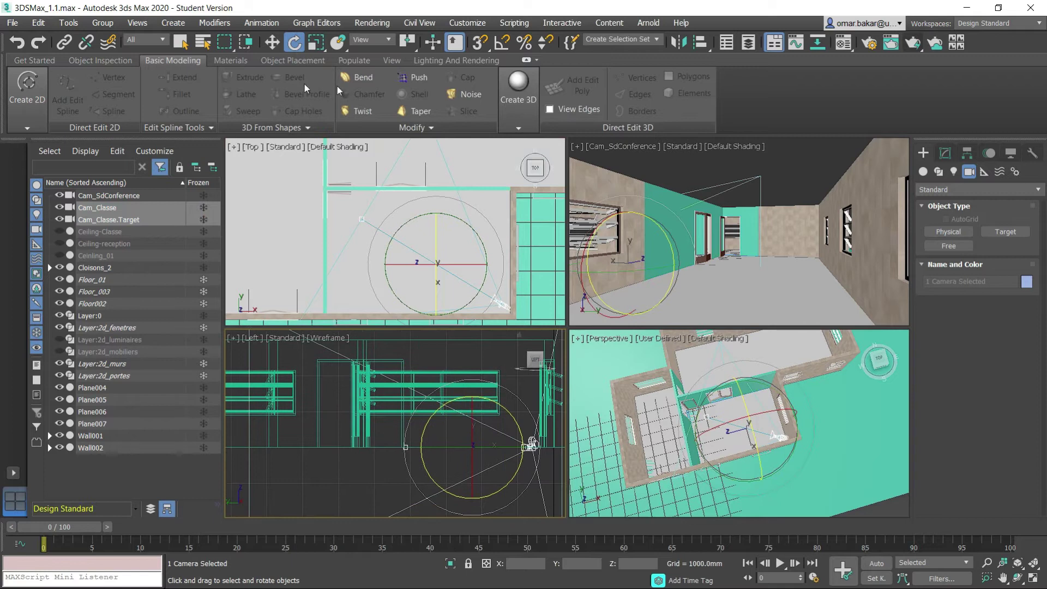
key(w)
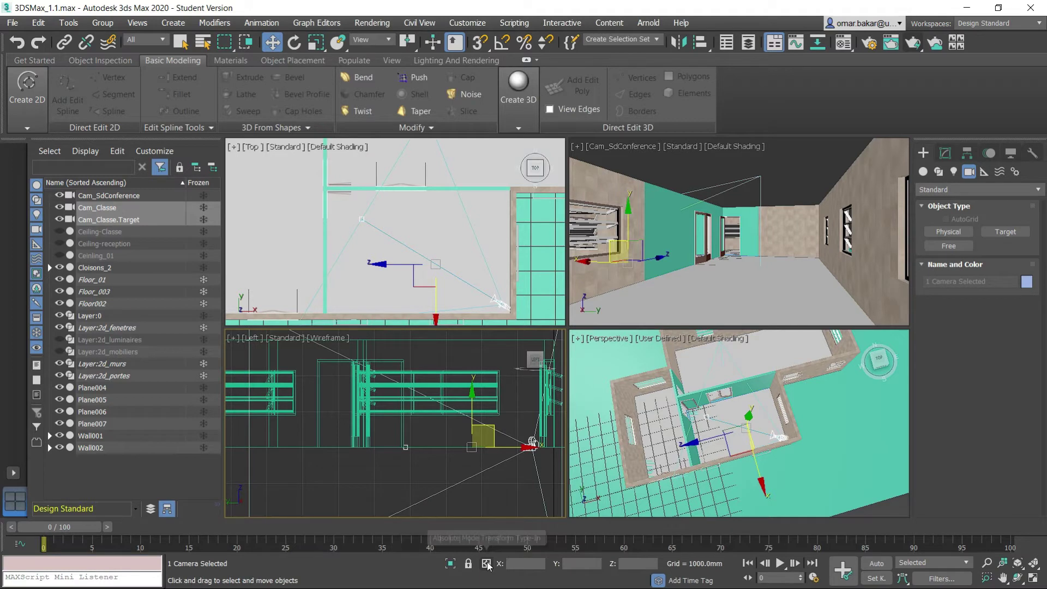
click(486, 564)
click(648, 562)
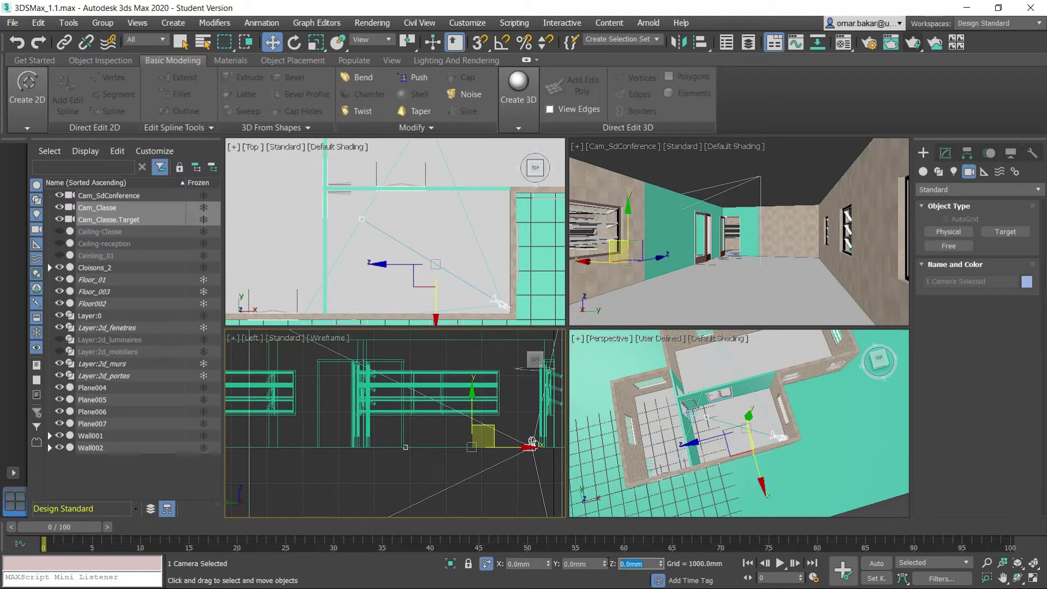
text(1500)
key(Return)
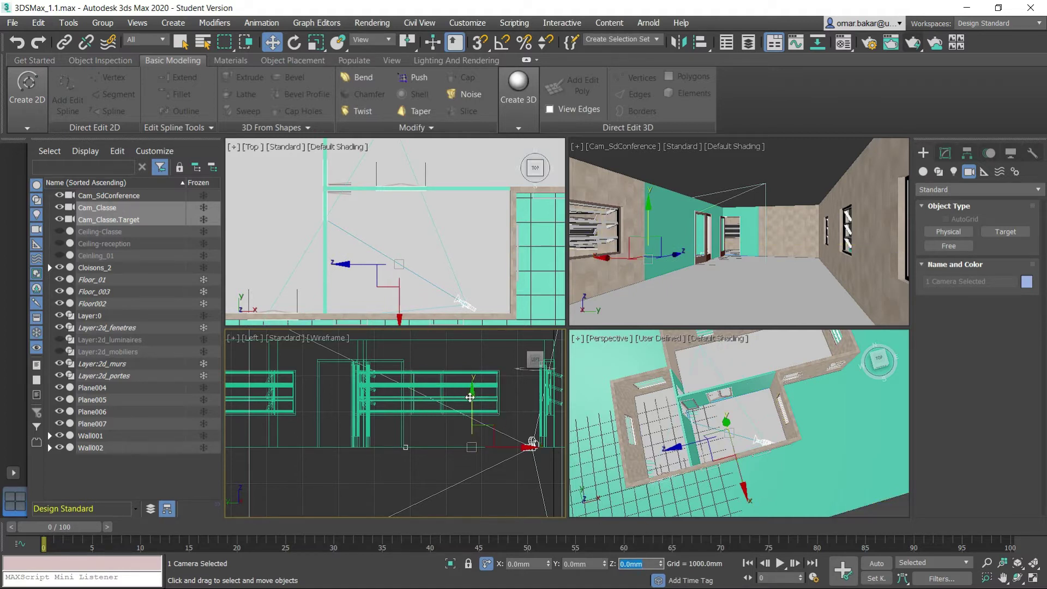
drag(472, 393, 473, 371)
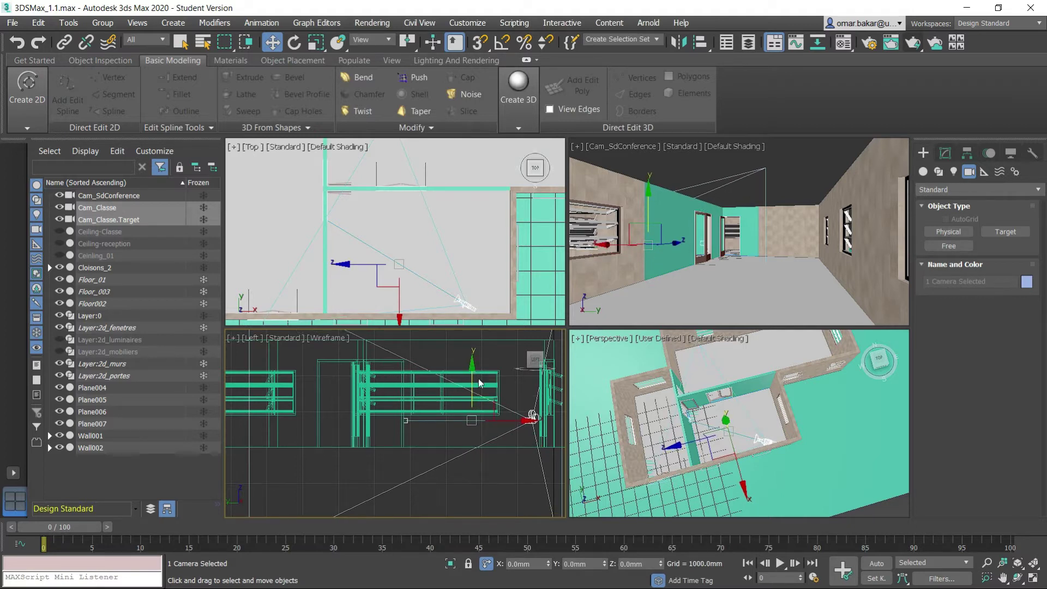
mouse_move(472, 371)
mouse_down()
mouse_move(472, 421)
mouse_move(485, 428)
mouse_up()
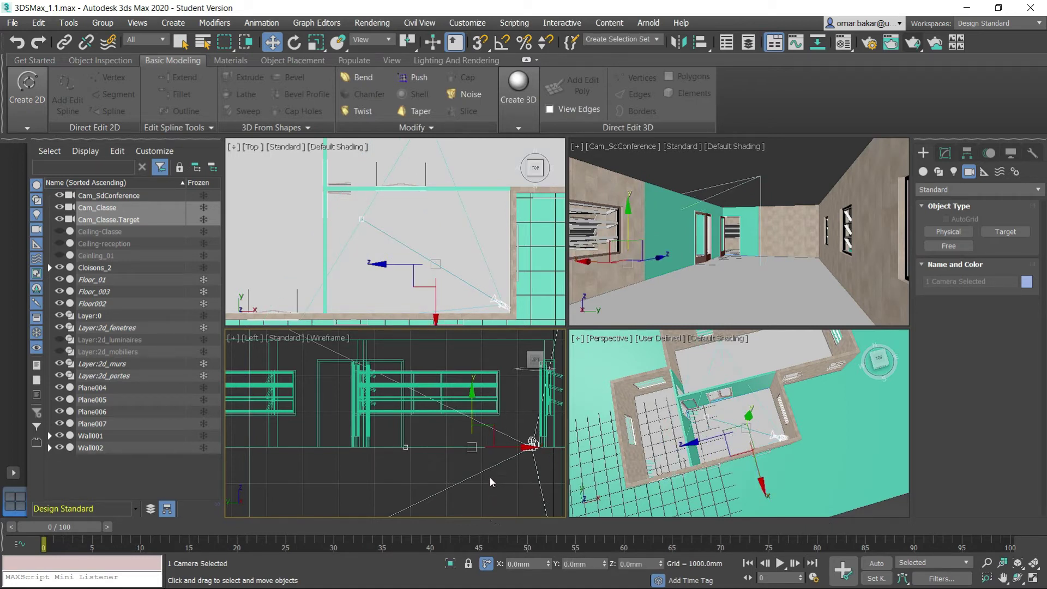
Lift Cam_Classe and its target 1500 mm with a Y offset, then select only the camera
click(588, 562)
text(1500)
key(Return)
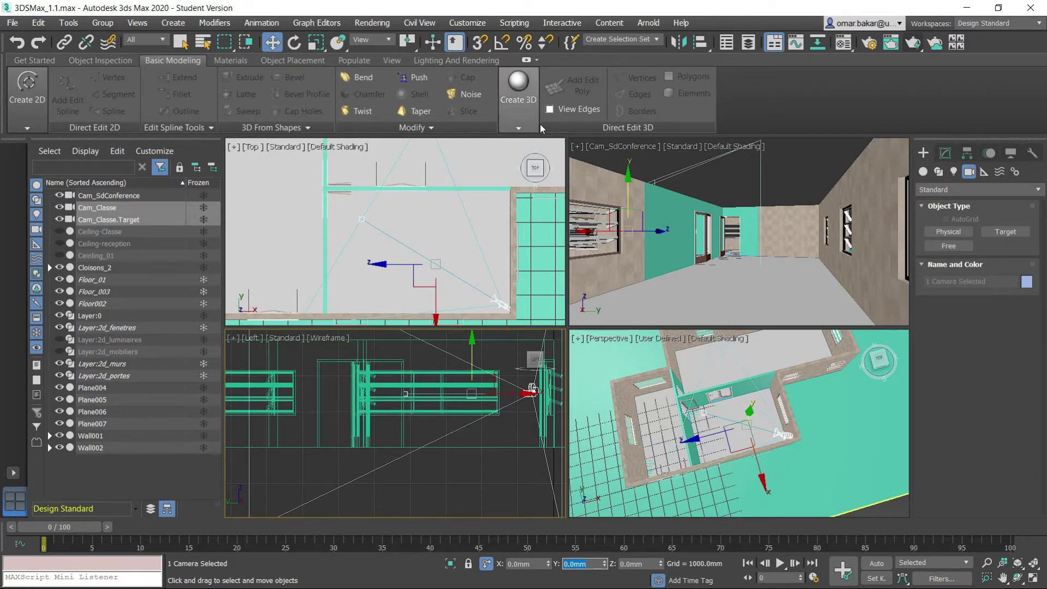
click(100, 208)
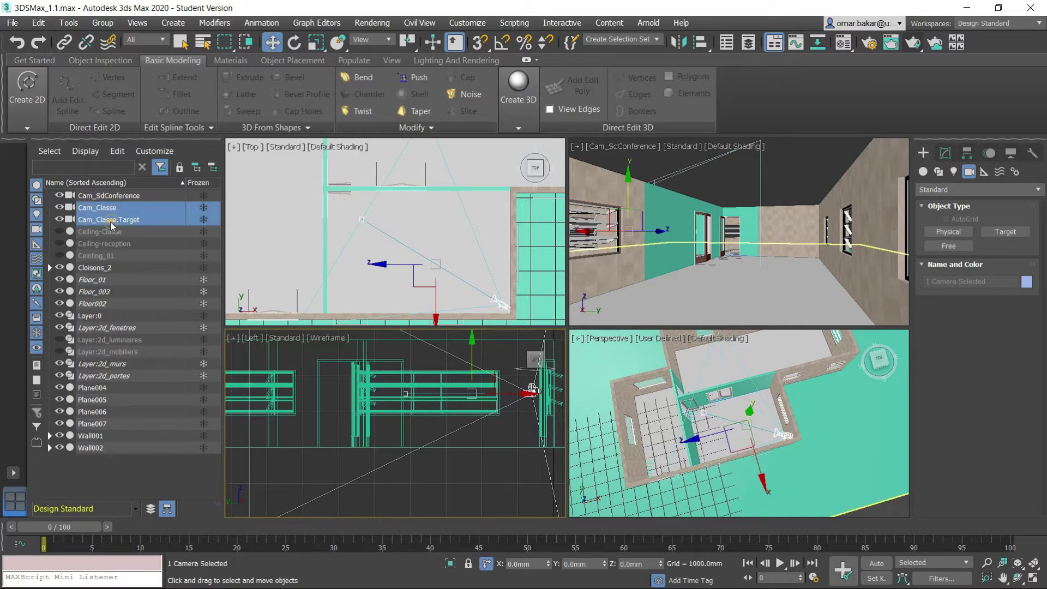
click(98, 208)
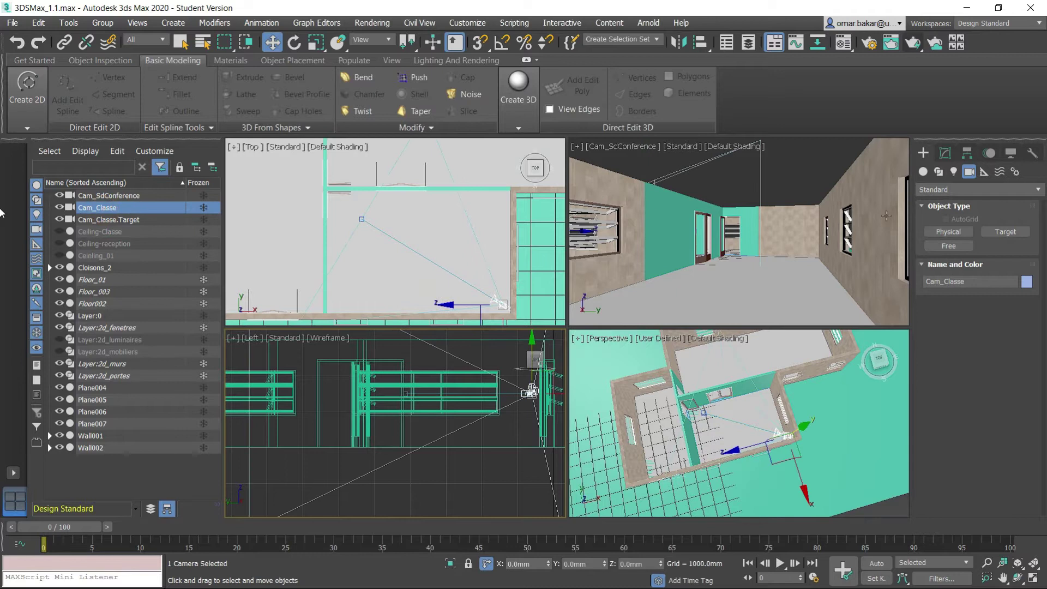
Change the Cam_SdConference viewport to look through Cam_Classe
click(950, 155)
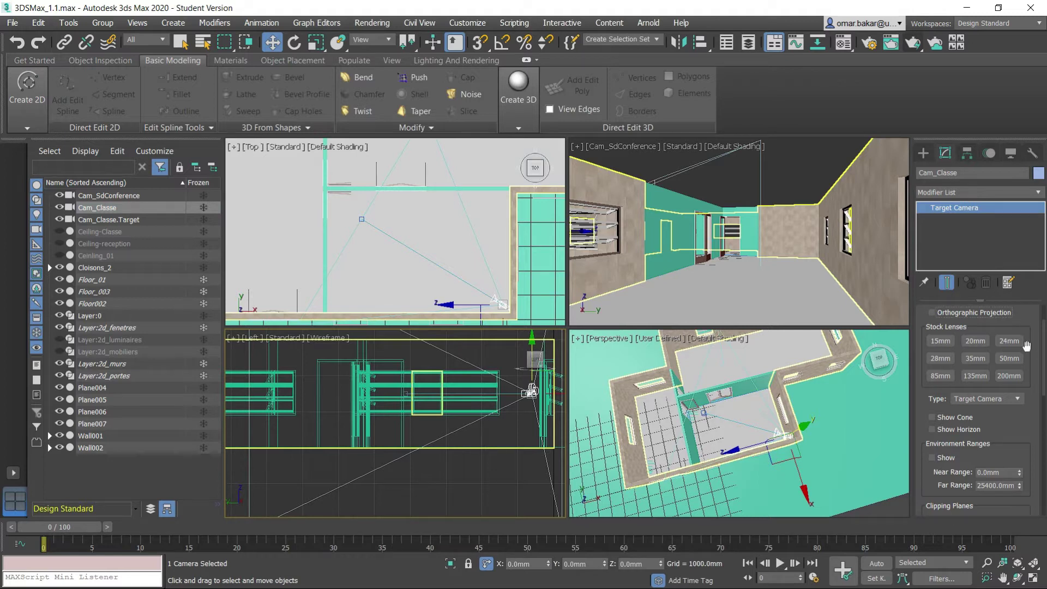
click(1009, 340)
click(635, 147)
mouse_move(666, 158)
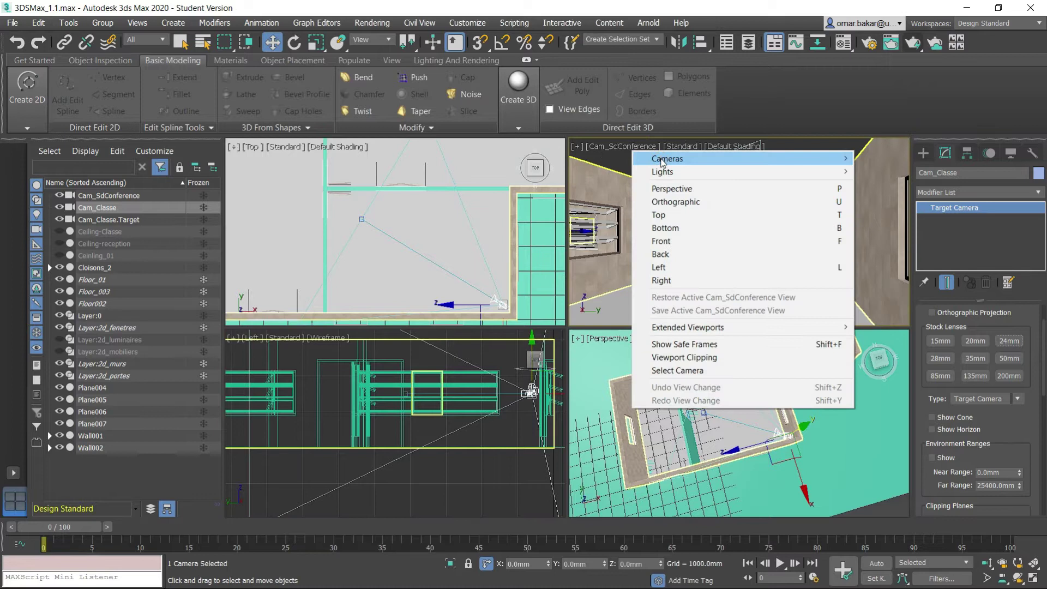
click(916, 159)
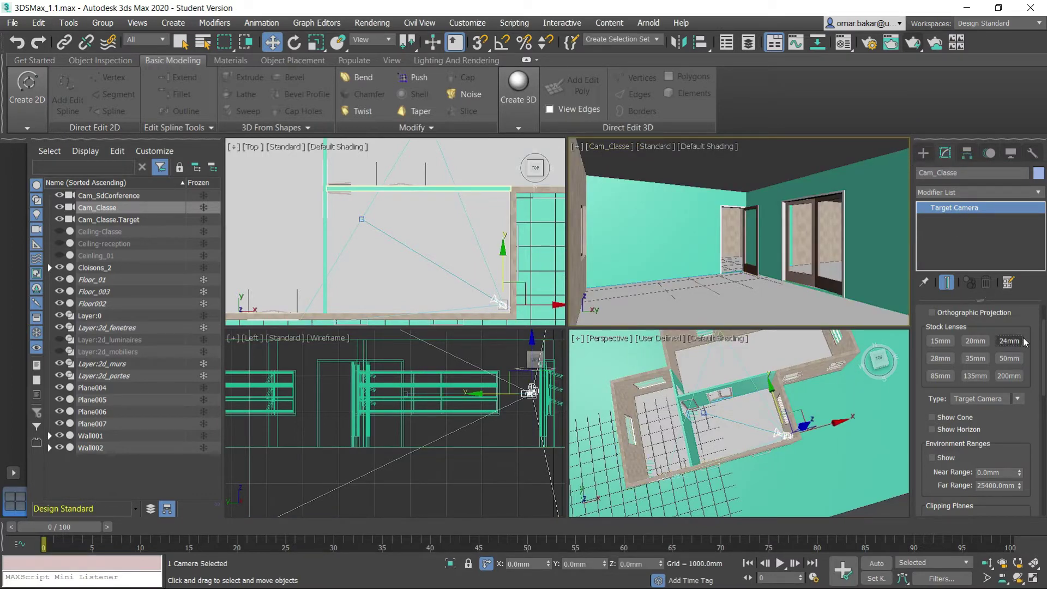
Give Cam_Classe a 20mm stock lens and change its type to Free Camera
click(969, 342)
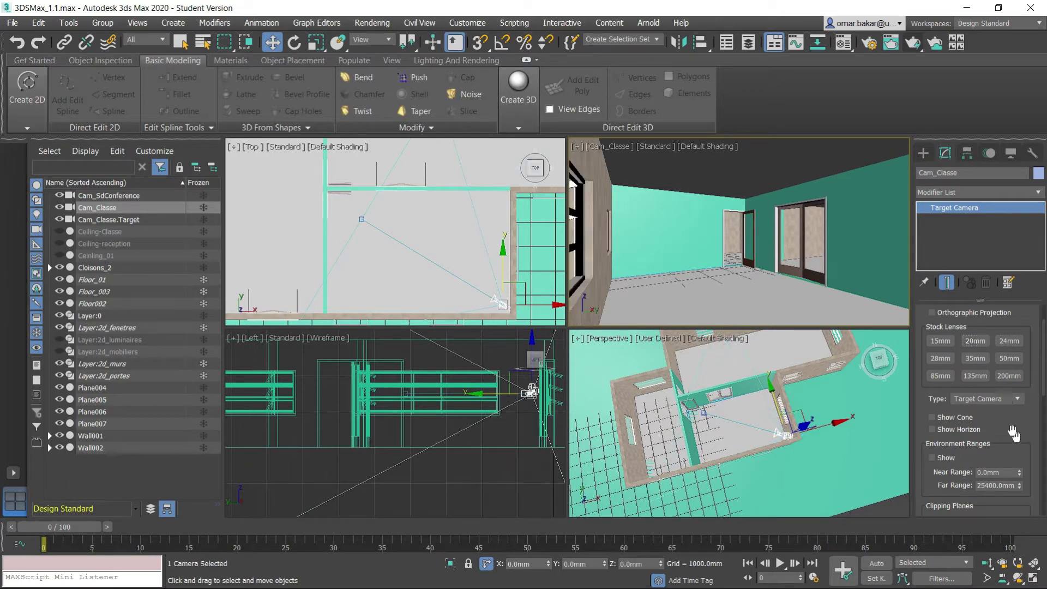
click(1018, 398)
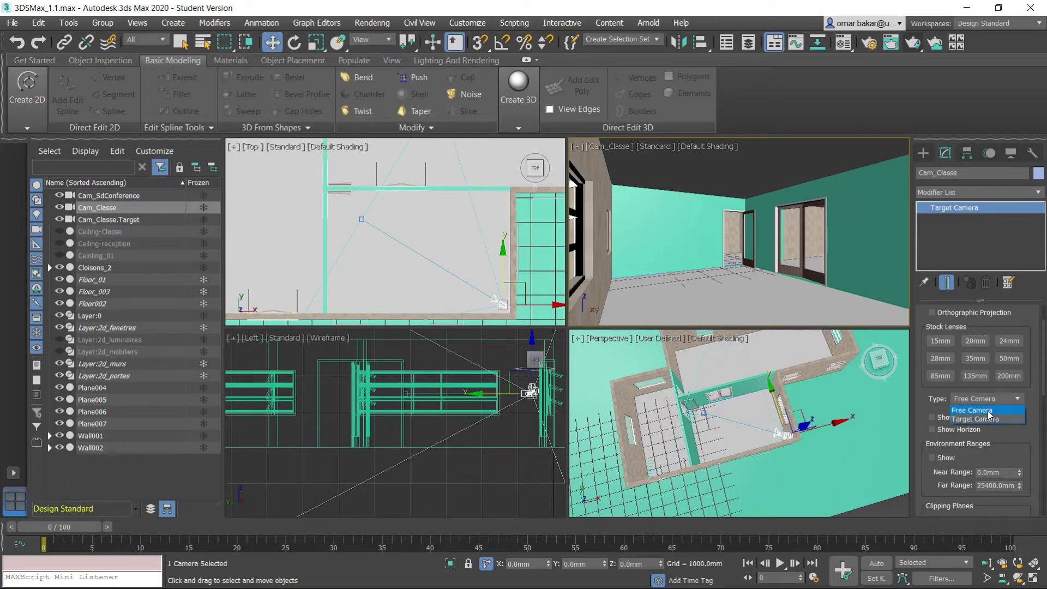
click(976, 419)
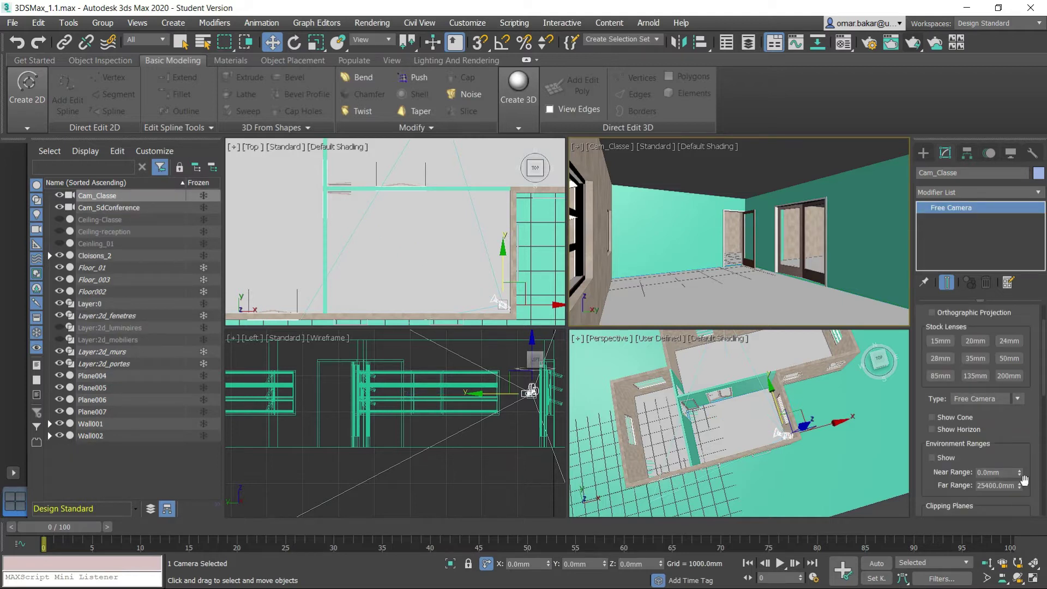
drag(1034, 453, 1033, 278)
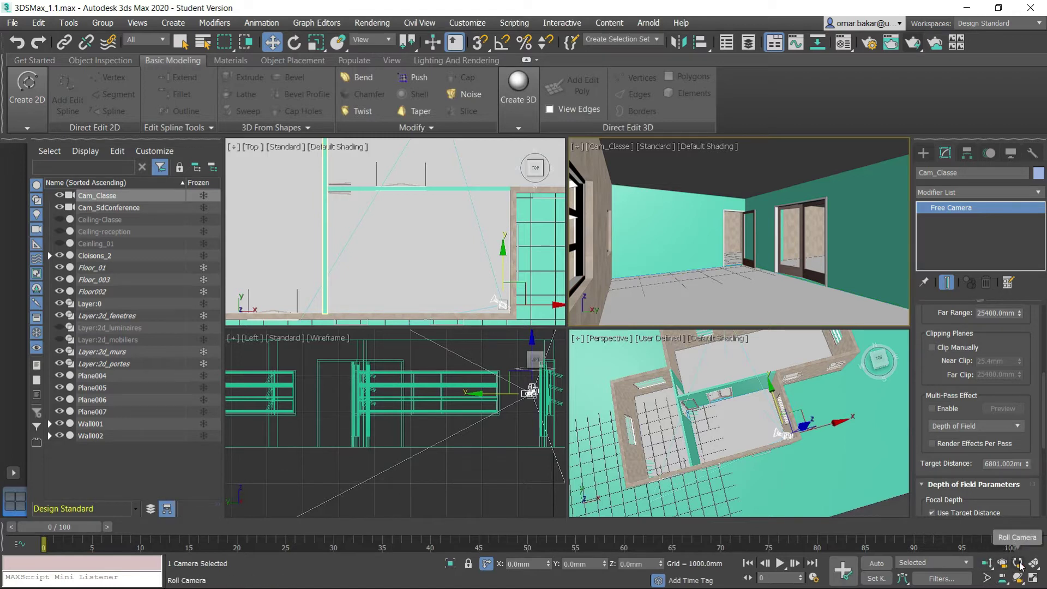
Dolly the Cam_Classe view forward toward the glass doors in two moves
click(989, 567)
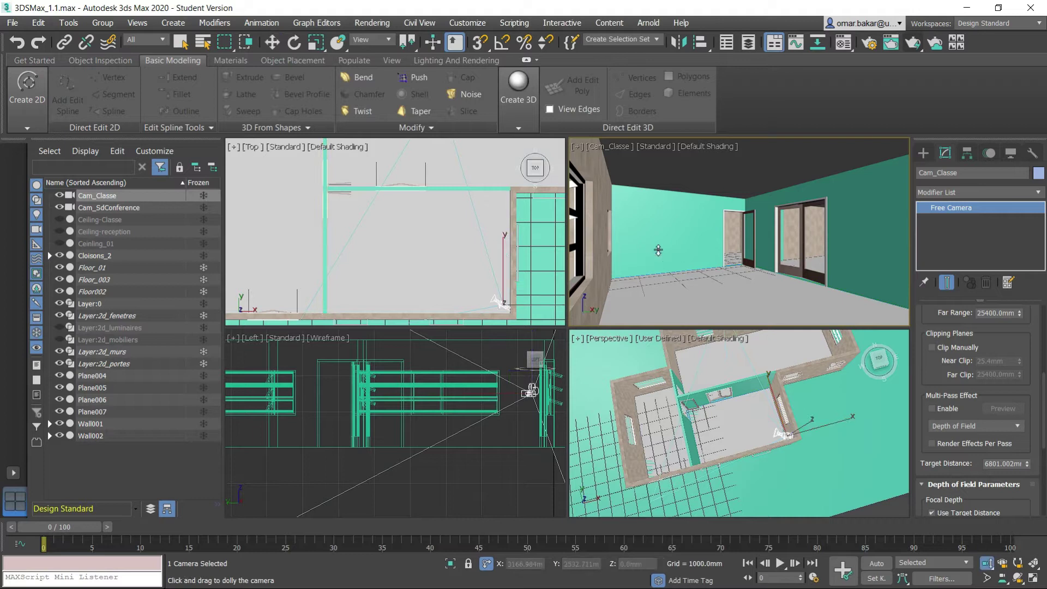
mouse_move(731, 283)
mouse_down()
mouse_move(734, 268)
mouse_move(737, 297)
mouse_up()
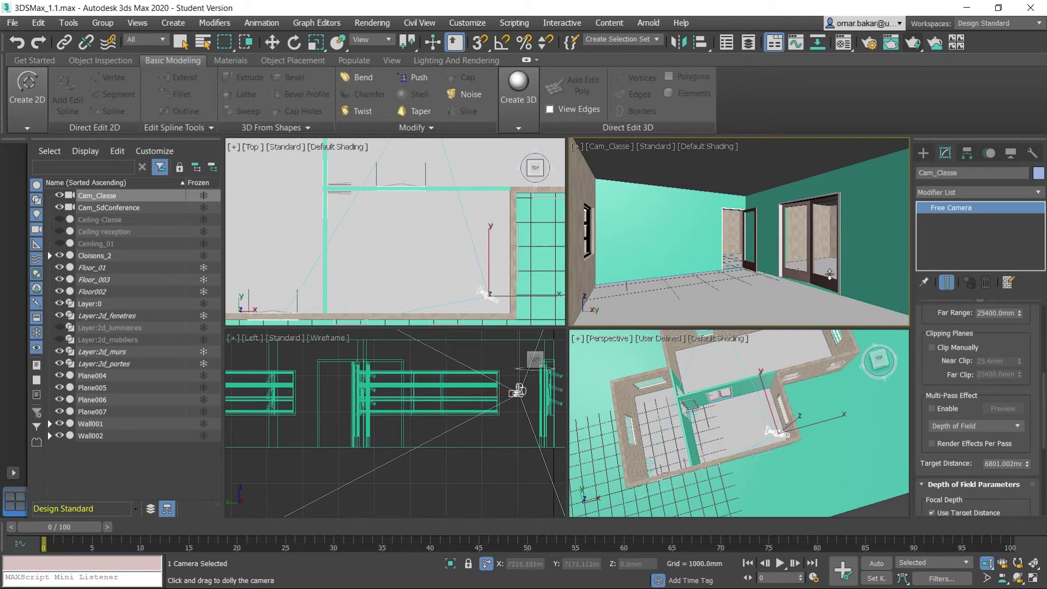
mouse_move(748, 289)
mouse_down()
mouse_move(750, 253)
mouse_move(760, 300)
mouse_up()
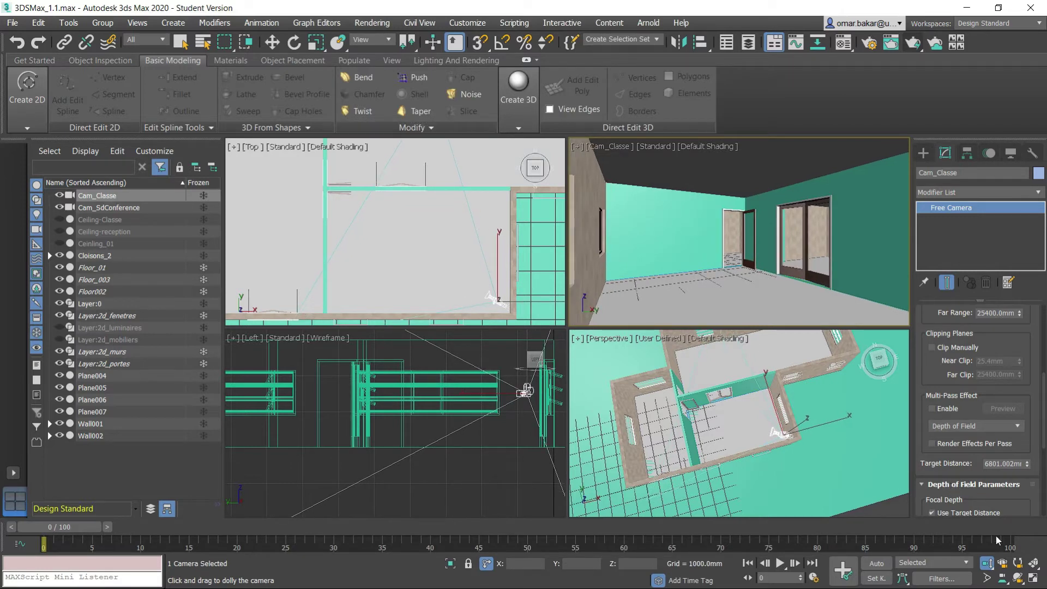
Re-aim Cam_Classe with Perspective to show more left wall, then adjust its field of view
click(1002, 563)
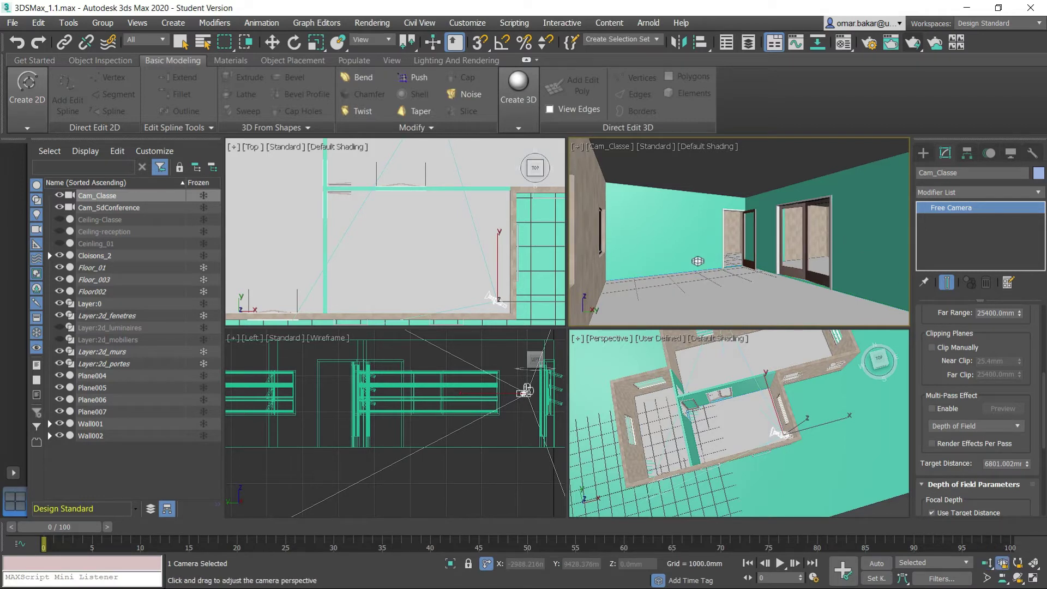
mouse_move(714, 267)
mouse_down()
mouse_move(705, 192)
mouse_move(727, 391)
mouse_move(754, 181)
mouse_up()
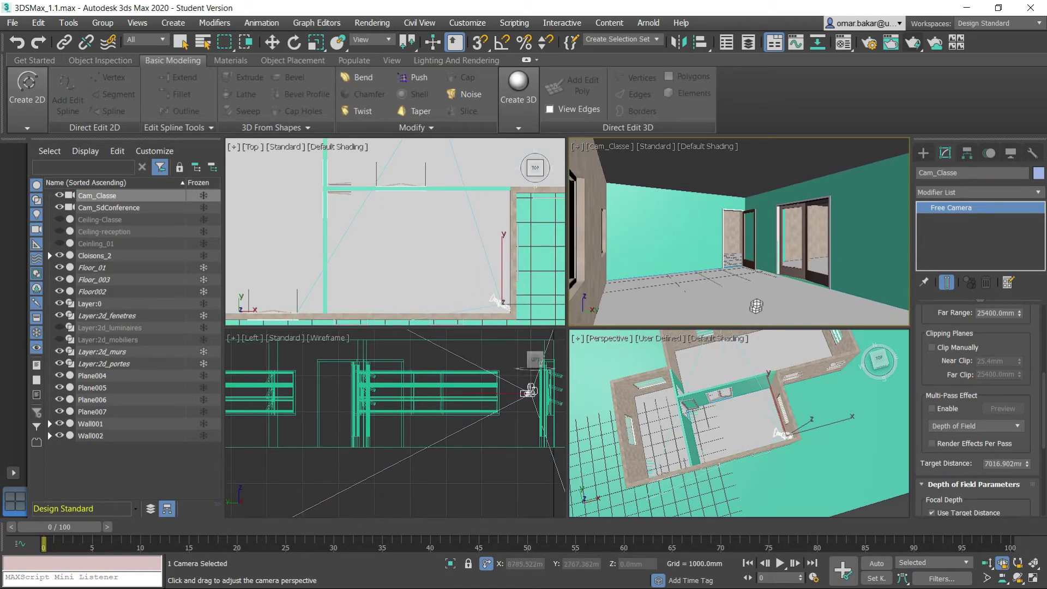
mouse_move(757, 213)
mouse_down()
mouse_move(717, 172)
mouse_move(731, 238)
mouse_up()
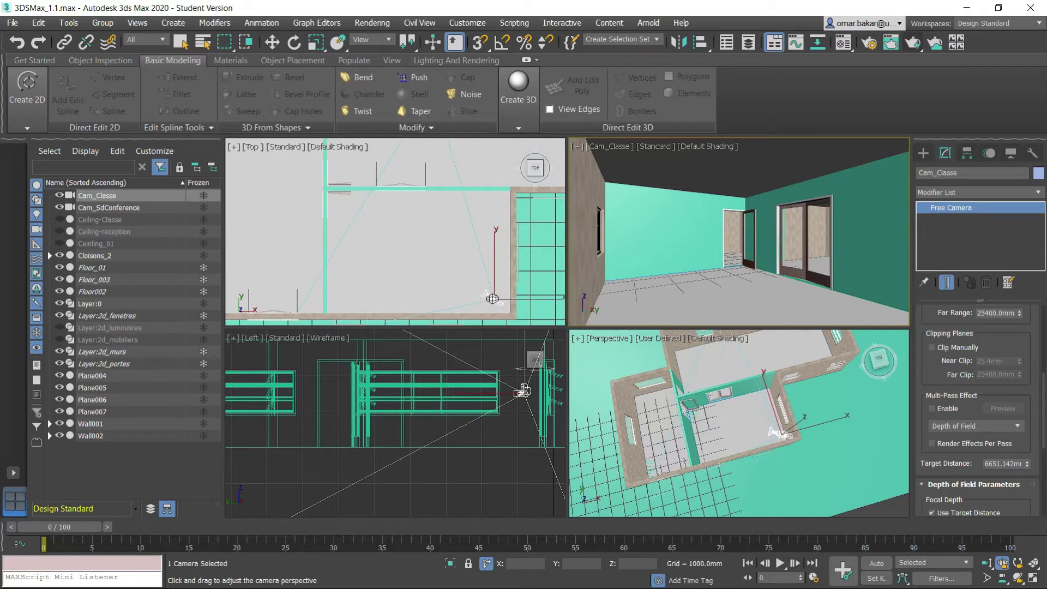
alt+middle_drag(730, 281, 725, 194)
mouse_move(725, 195)
mouse_down()
mouse_move(752, 304)
mouse_move(713, 217)
mouse_up()
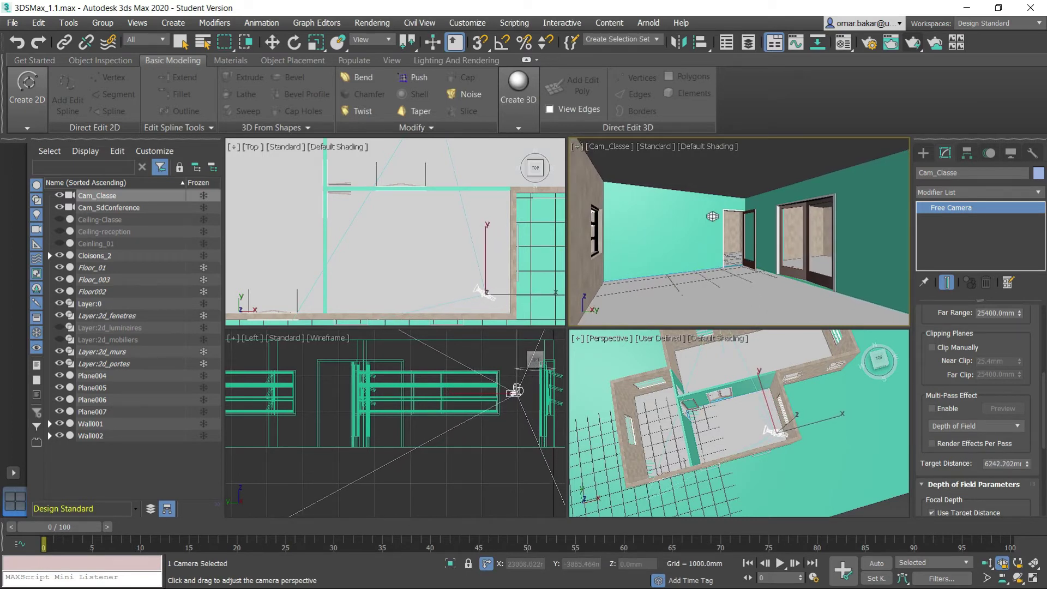
click(987, 578)
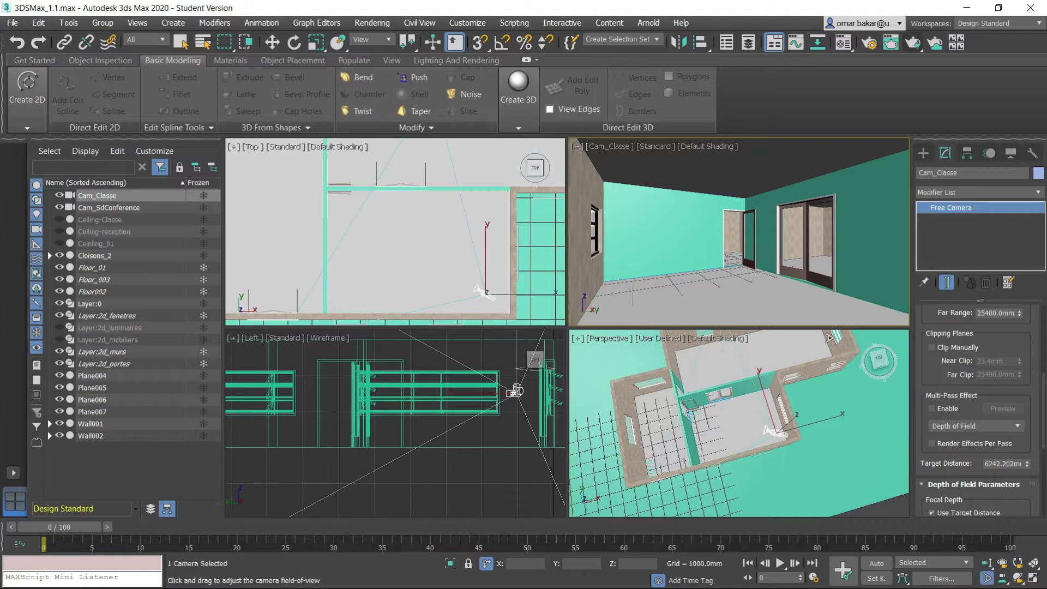
mouse_move(758, 279)
mouse_down()
mouse_move(766, 248)
mouse_move(766, 275)
mouse_up()
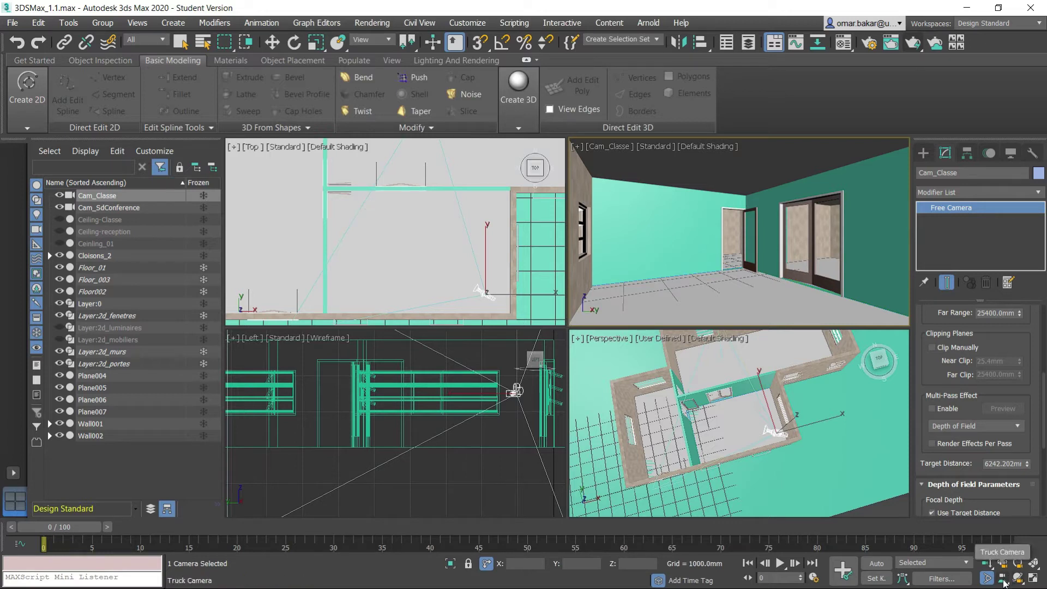
Truck Cam_Classe sideways to frame the left-wall window, doorway and glazed doors
click(1002, 579)
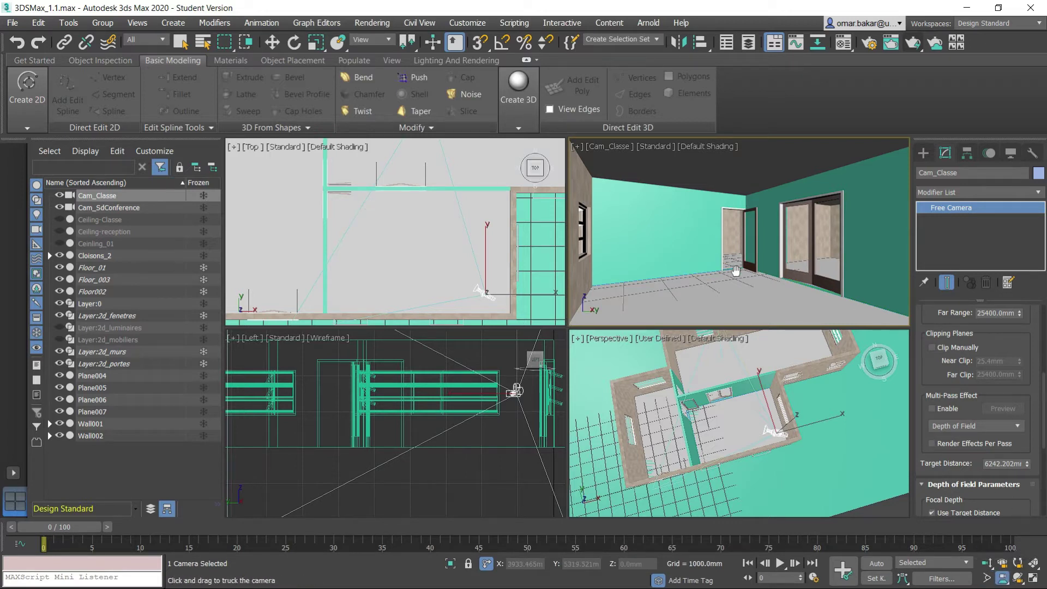
mouse_move(729, 279)
mouse_down()
mouse_move(697, 284)
mouse_move(733, 262)
mouse_move(730, 278)
mouse_move(733, 237)
mouse_move(751, 229)
mouse_up()
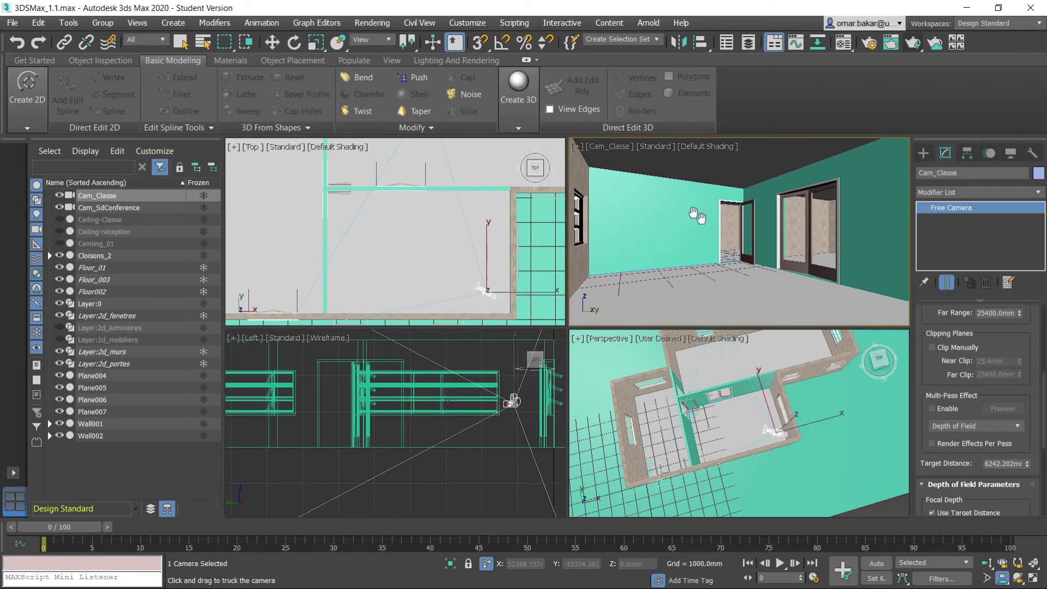
mouse_move(799, 280)
mouse_down()
mouse_move(796, 263)
mouse_move(798, 286)
mouse_up()
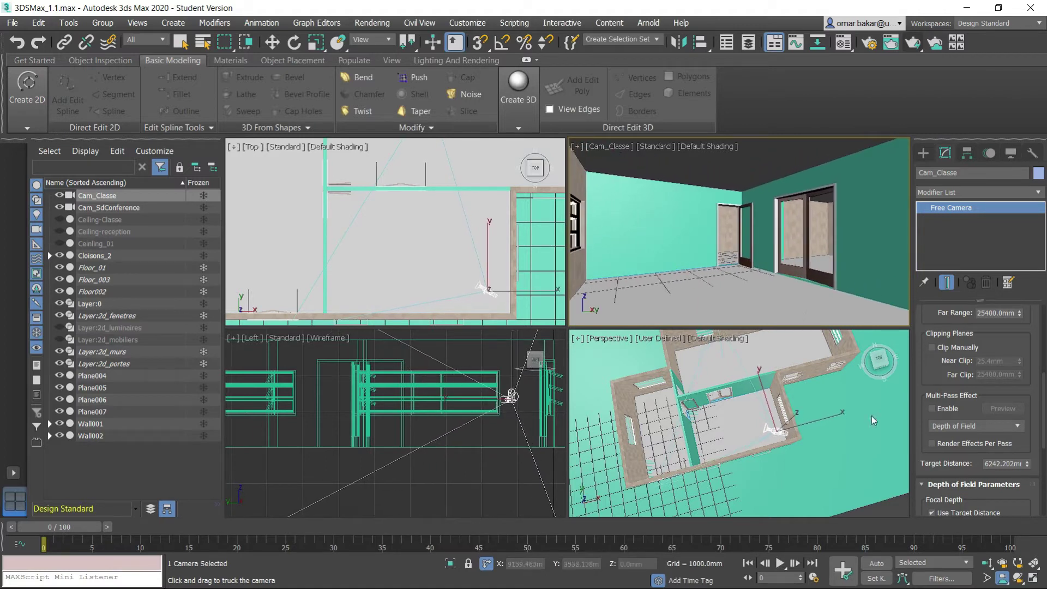
Walk Cam_Classe three steps toward the glass-door wall after tilting the view slightly upward
click(1006, 584)
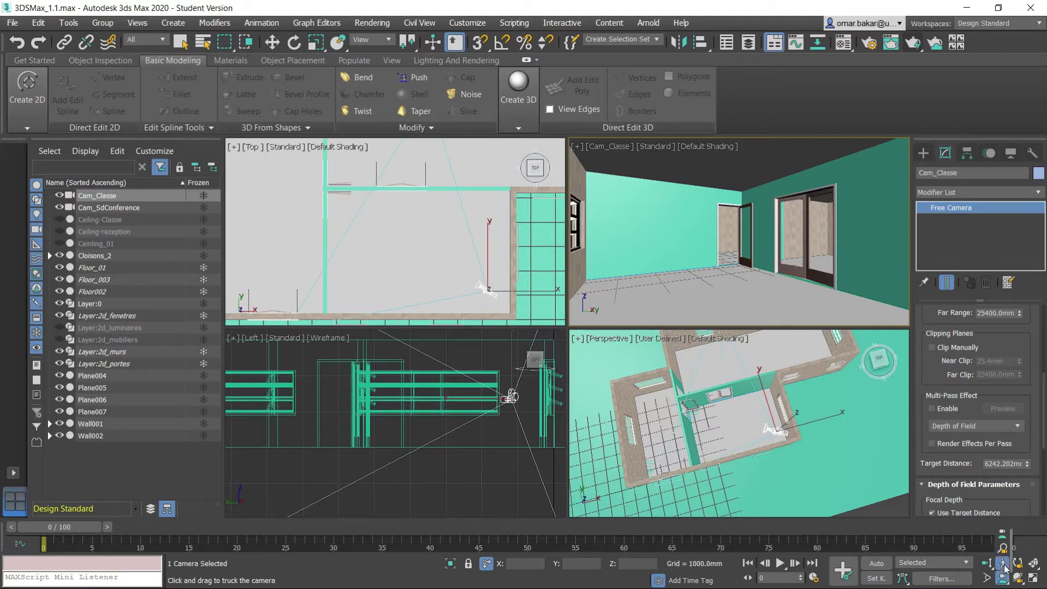
click(1006, 566)
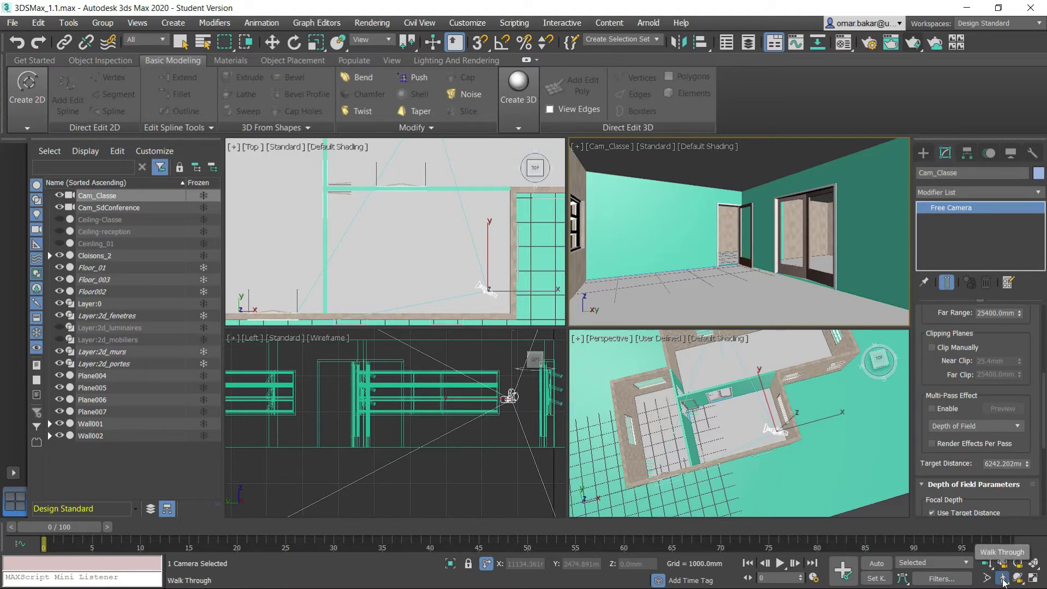
mouse_move(712, 286)
mouse_down()
mouse_move(708, 250)
mouse_move(719, 275)
mouse_up()
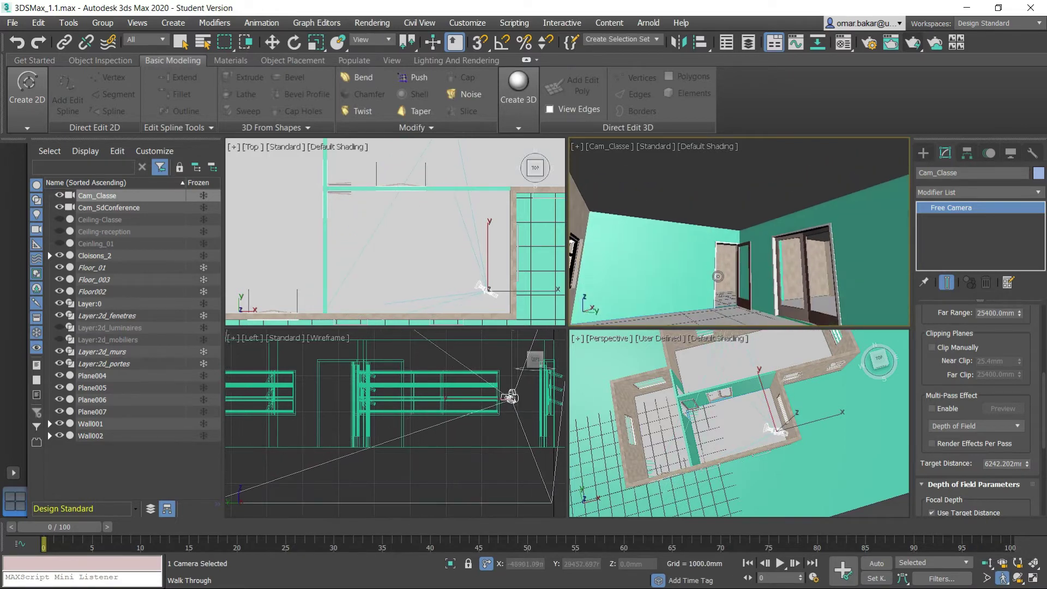
key(Up)
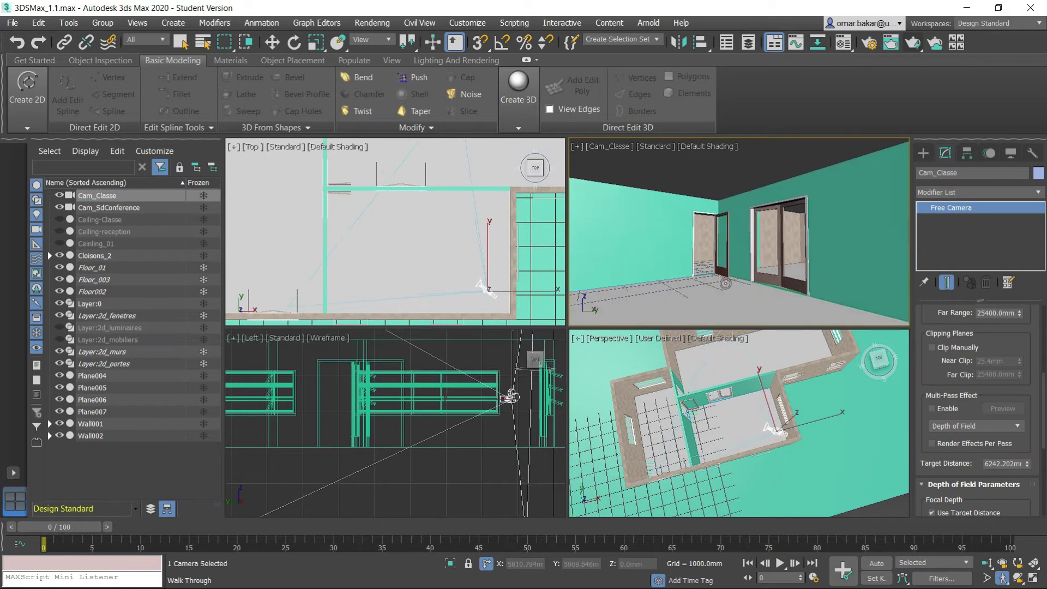
key(Up)
key(Up)
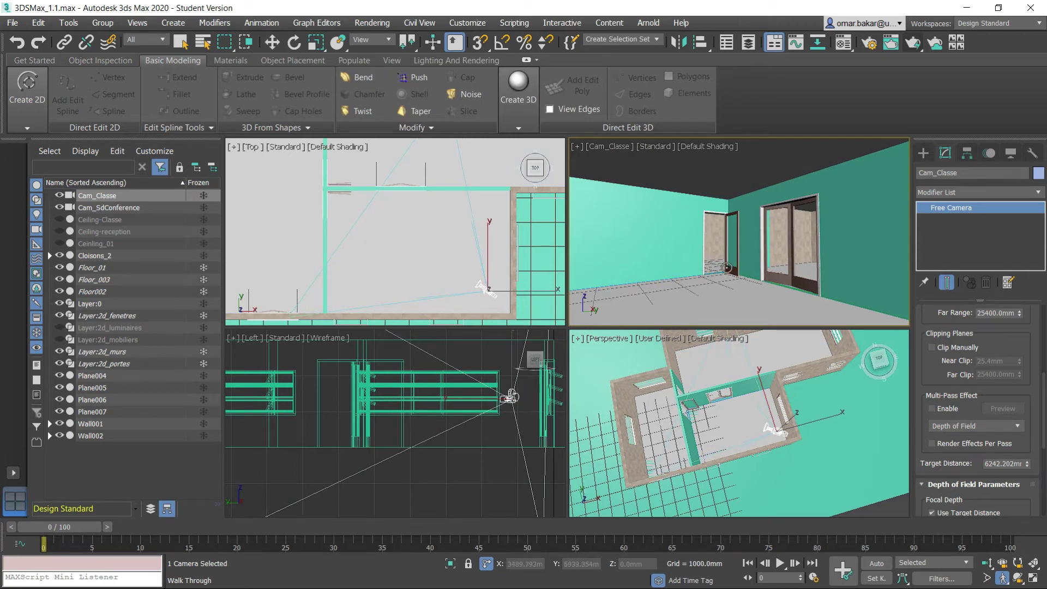
key(Up)
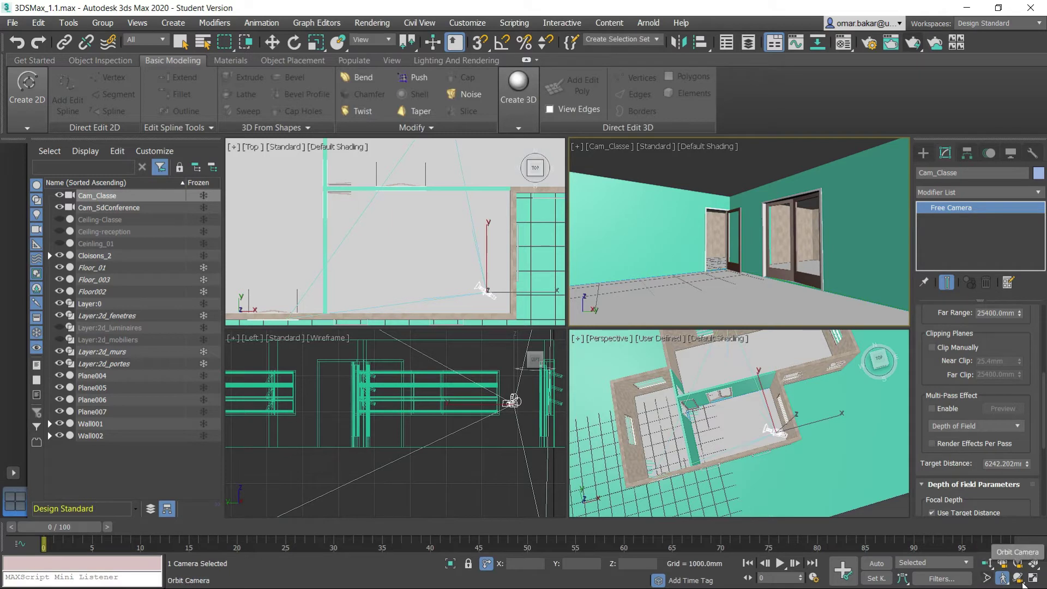
click(1022, 583)
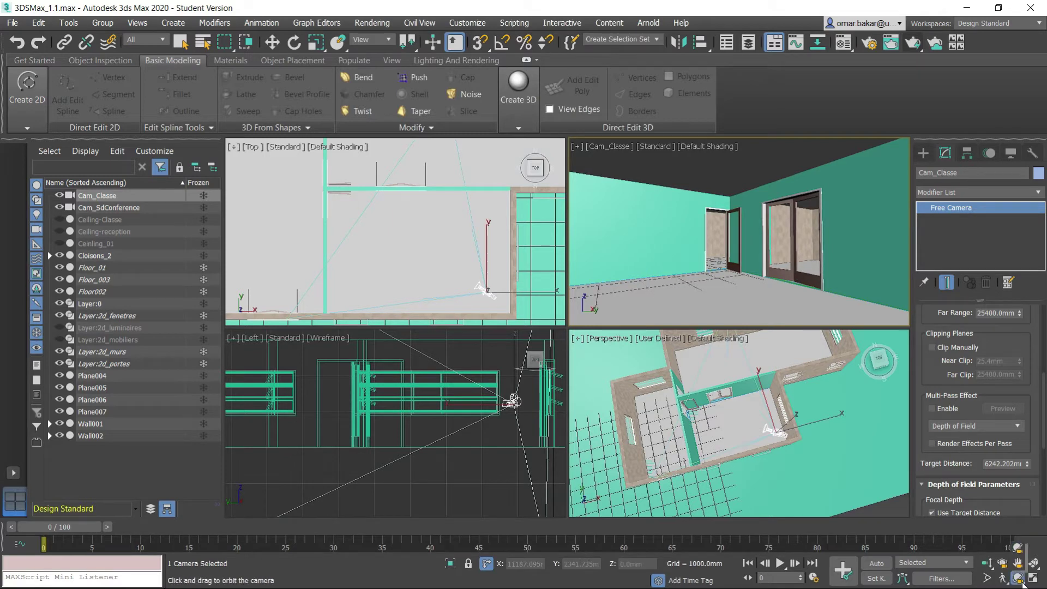
click(1022, 565)
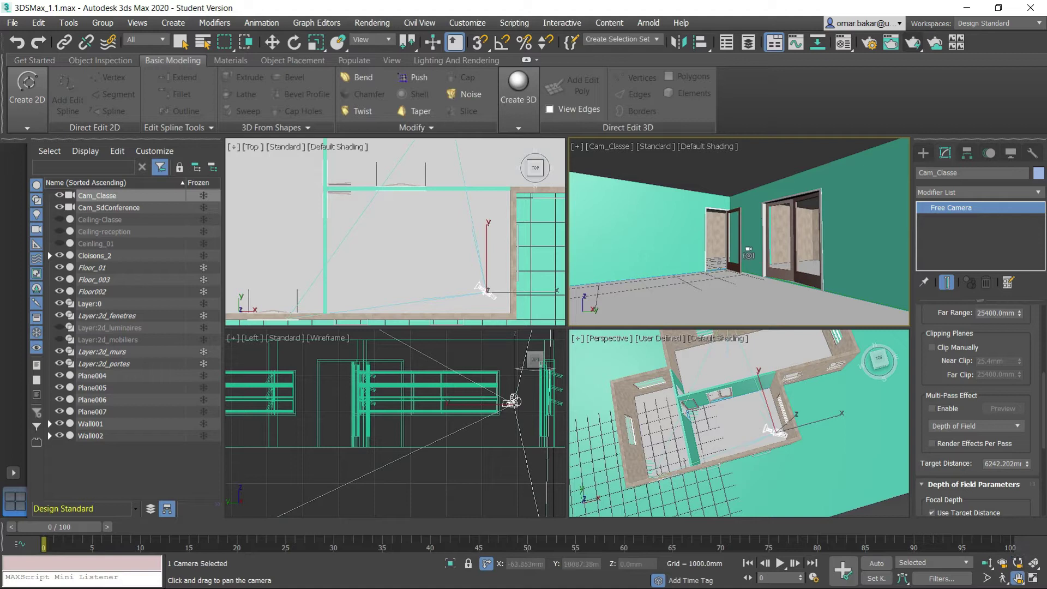
mouse_move(730, 246)
mouse_down()
mouse_move(743, 253)
mouse_move(731, 251)
mouse_up()
drag(1018, 582, 1018, 557)
drag(742, 263, 760, 263)
drag(1017, 581, 1018, 568)
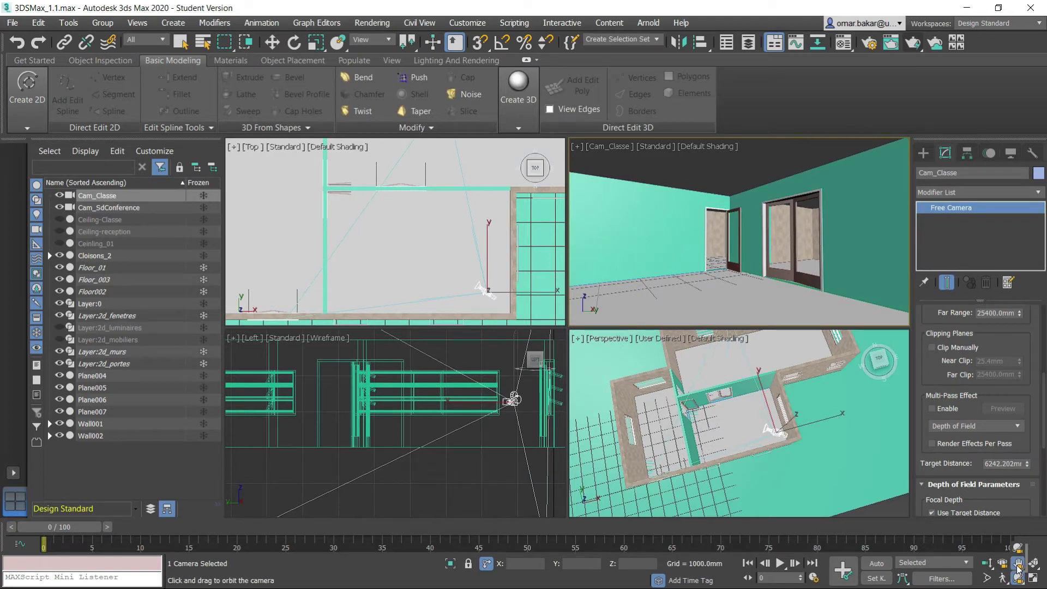
drag(1018, 570, 1019, 578)
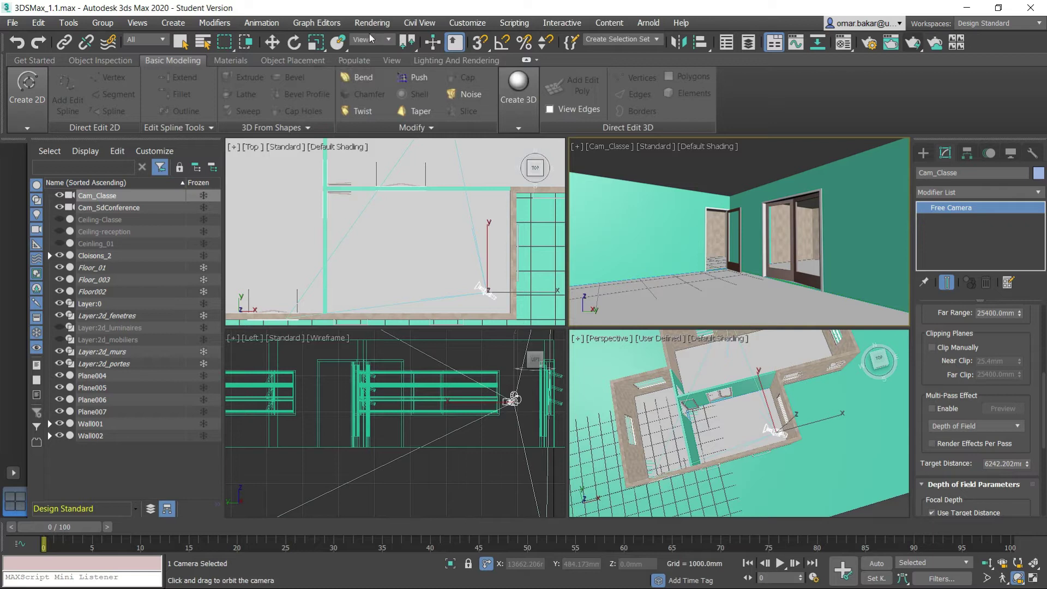
Rotate Cam_Classe to an absolute X of 90° and turn it slightly about Z to frame the doorway
click(294, 43)
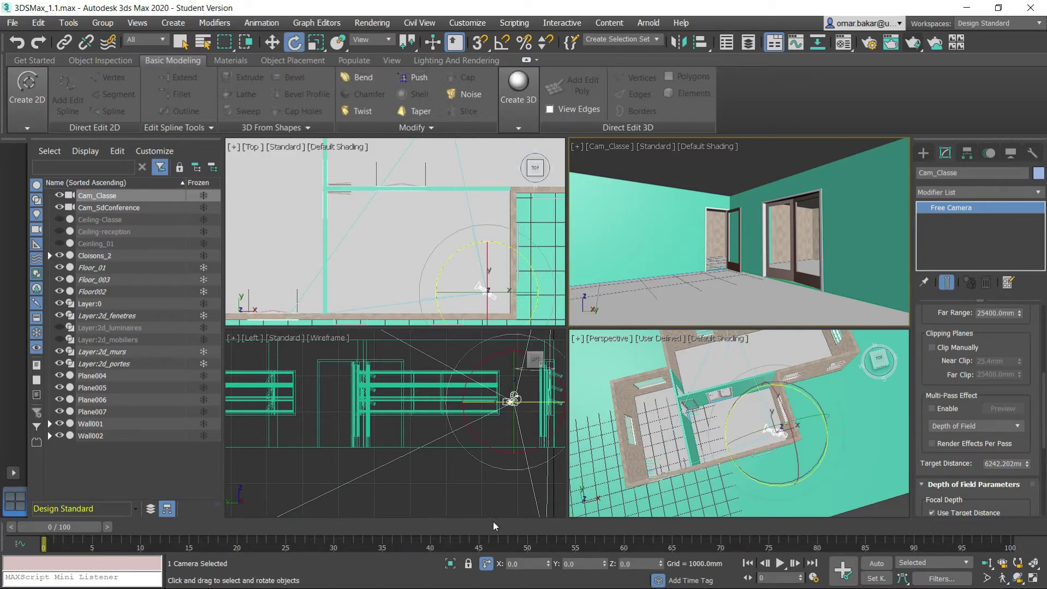
click(486, 564)
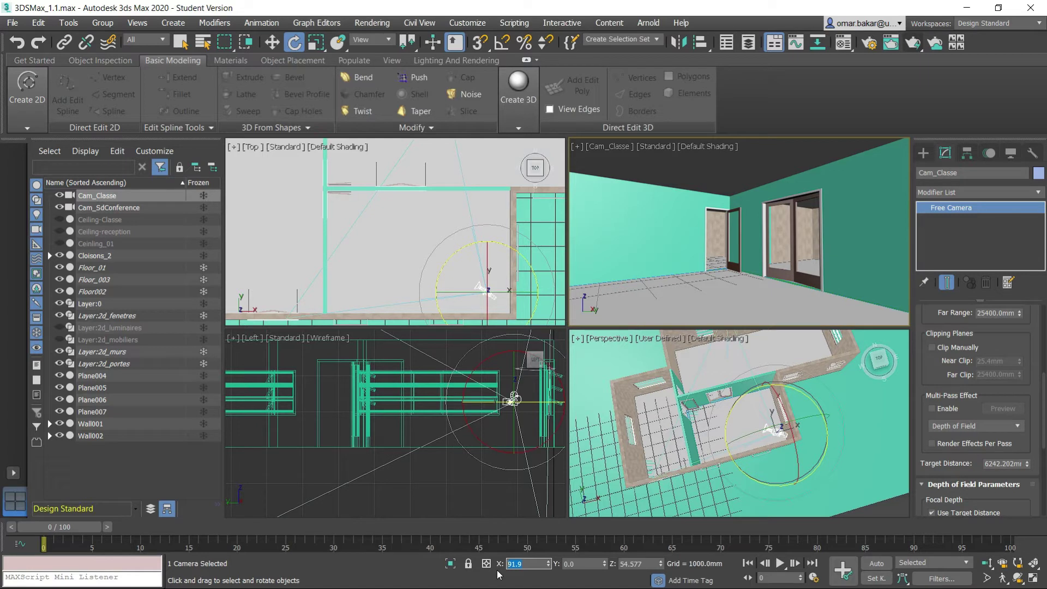
text(90)
key(Return)
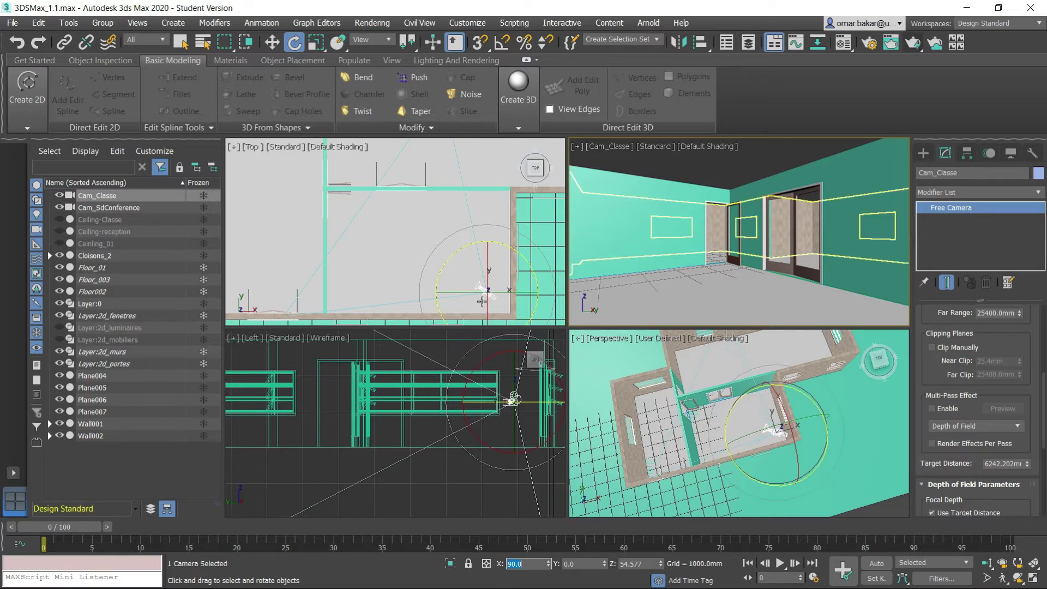
drag(455, 255, 382, 243)
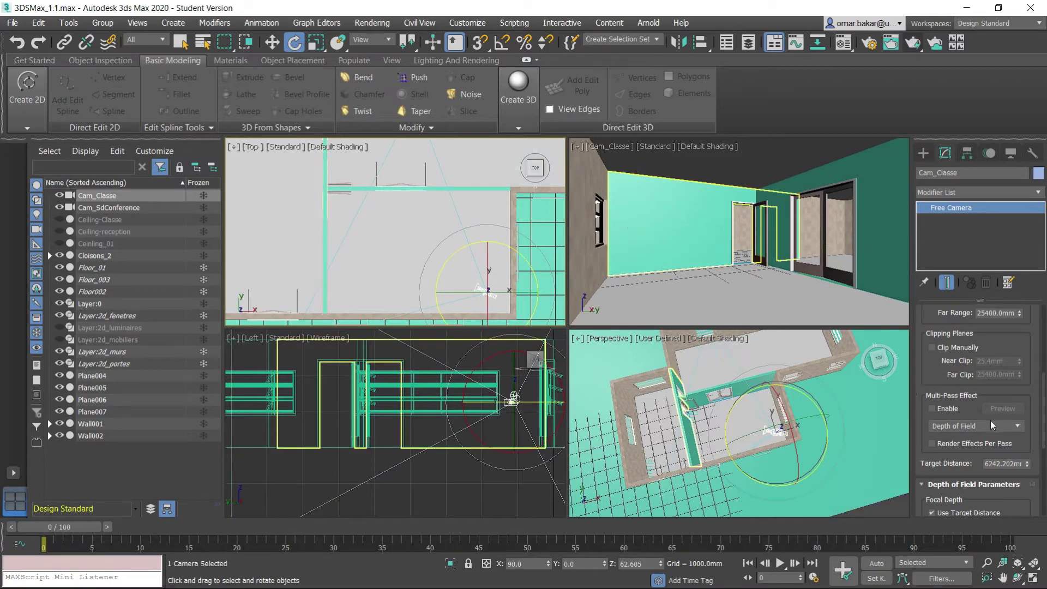
scroll(1013, 394, down, 2)
scroll(1019, 387, down, 3)
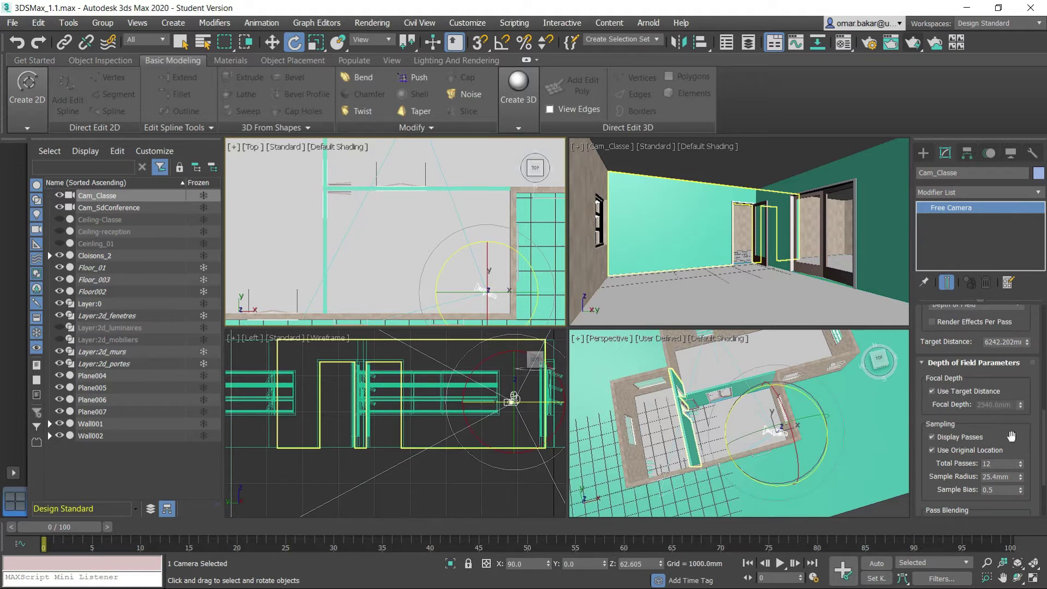
scroll(1012, 437, down, 3)
scroll(1003, 404, down, 1)
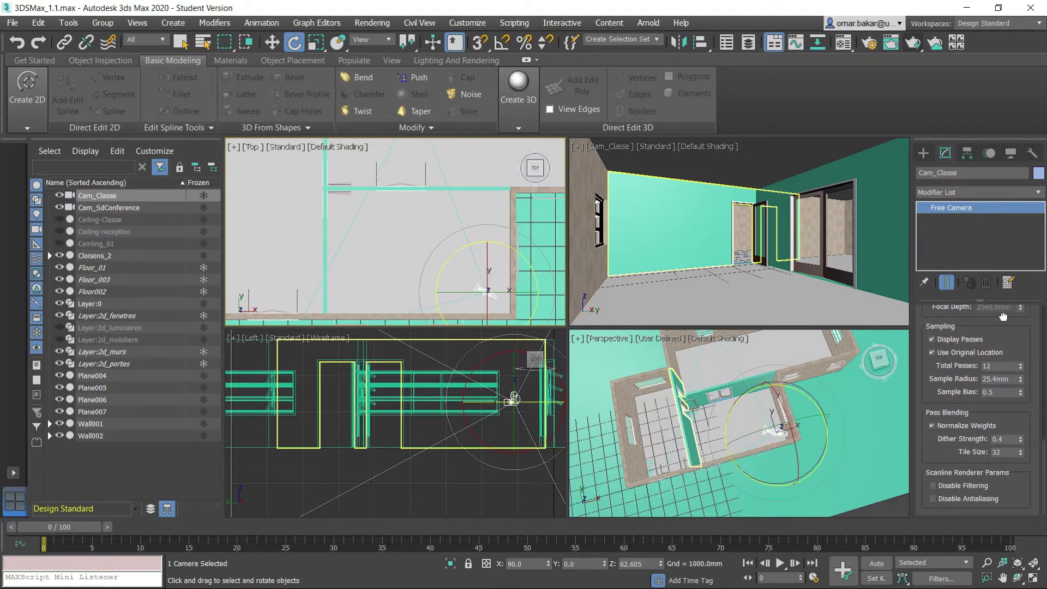
scroll(1013, 338, up, 4)
scroll(1003, 404, up, 3)
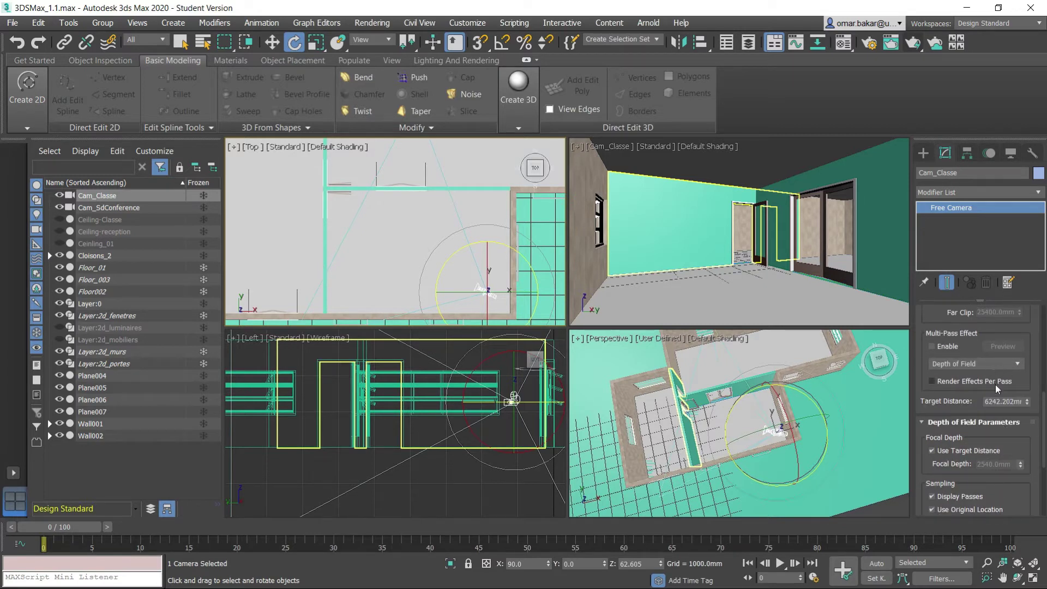
scroll(1039, 408, up, 3)
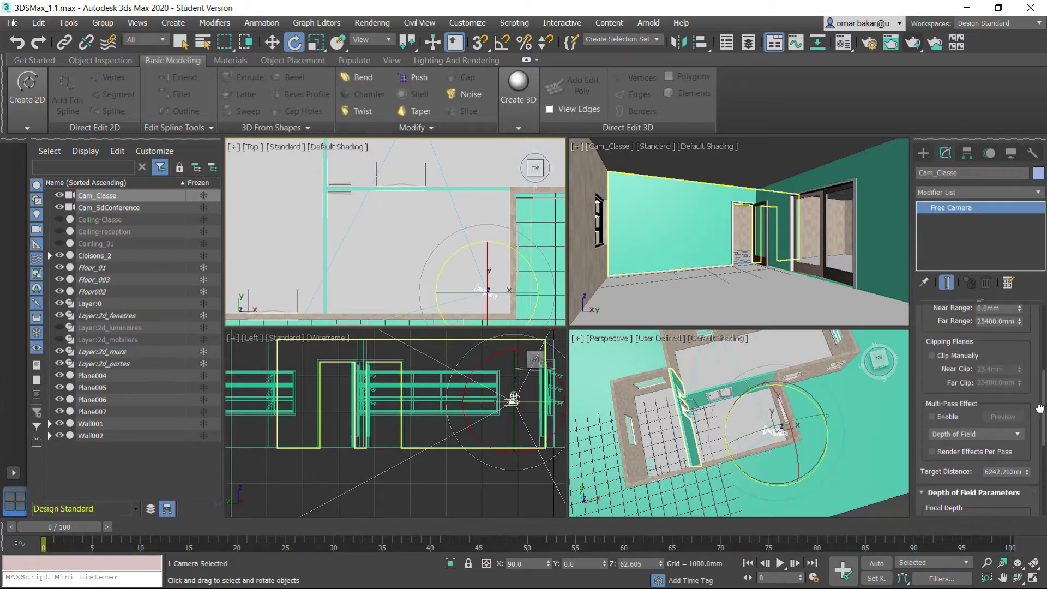
middle_drag(388, 234, 414, 240)
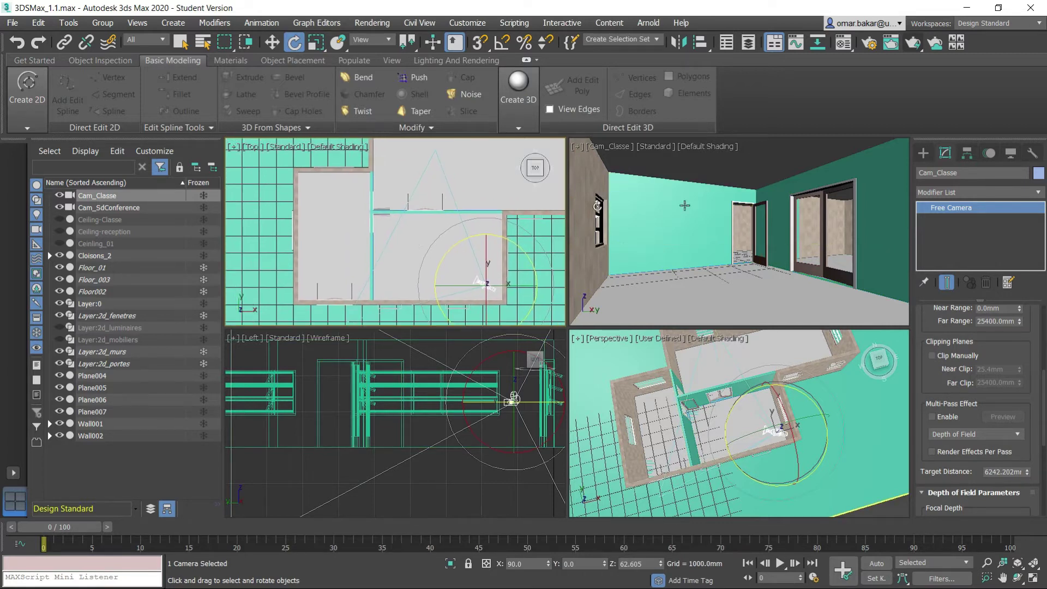
Place a free camera, Camera001, in the lower-right of the plan in the Top view
click(924, 152)
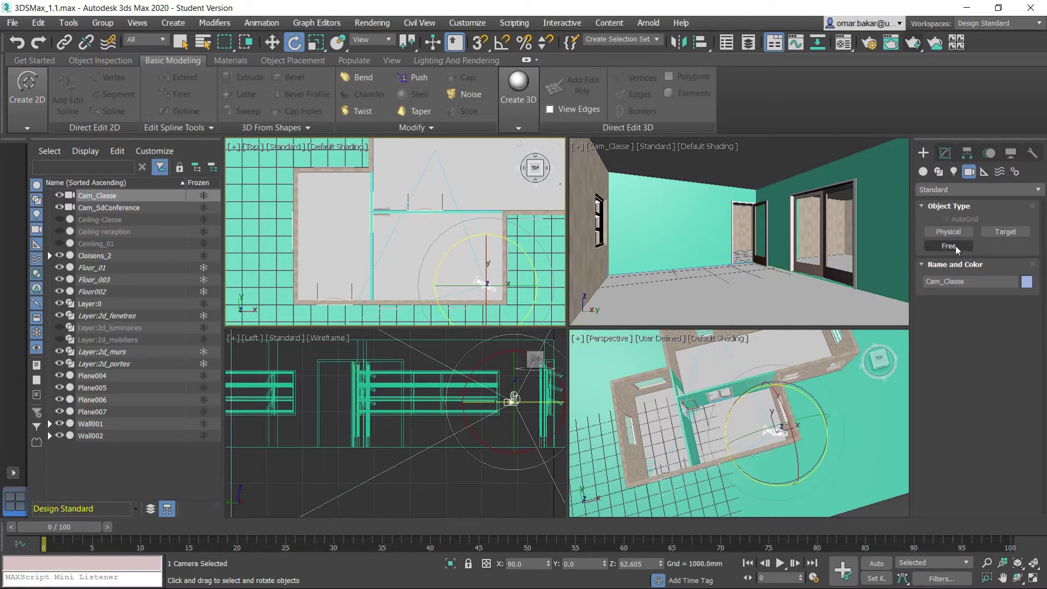
click(949, 248)
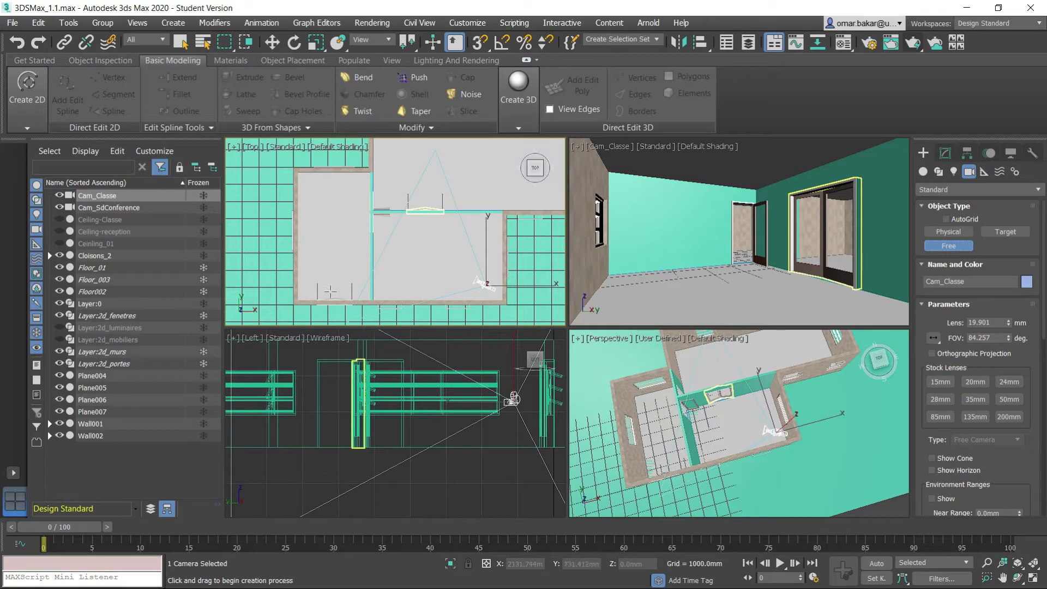
click(330, 291)
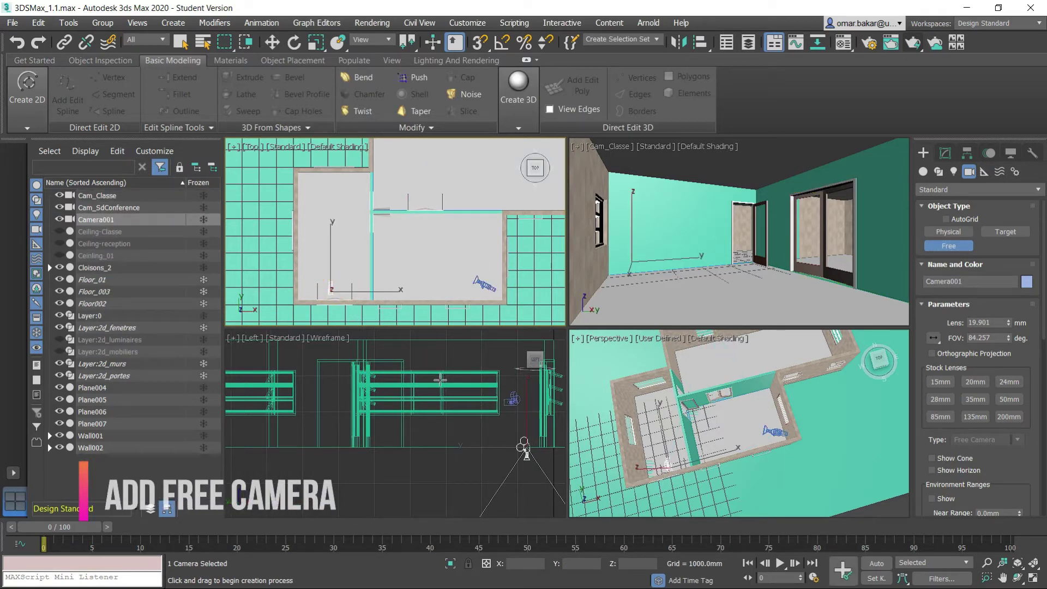
scroll(441, 379, down, 2)
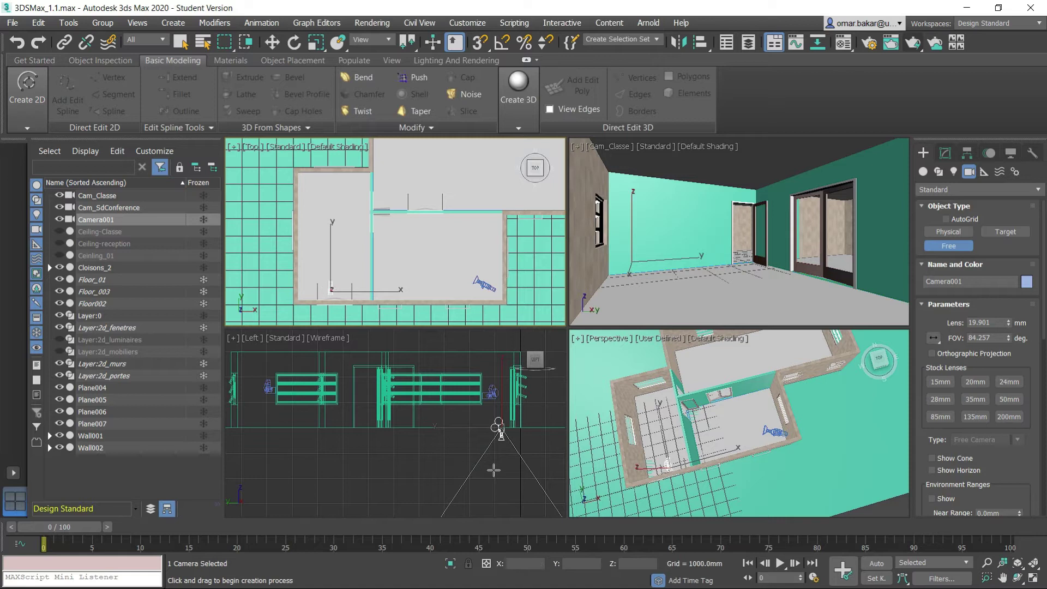
middle_drag(487, 455, 468, 412)
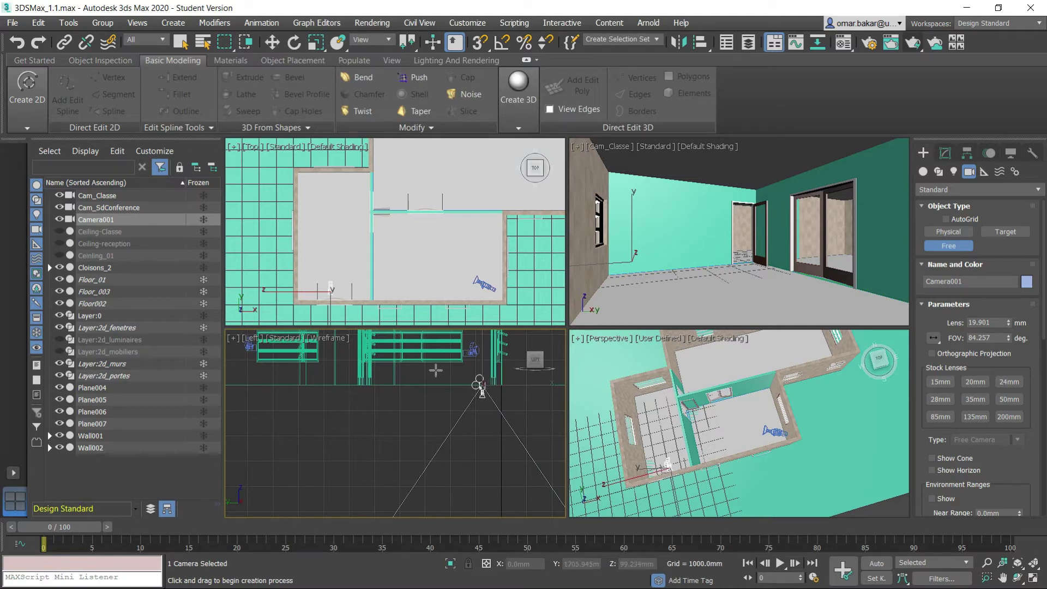
middle_drag(488, 403, 493, 446)
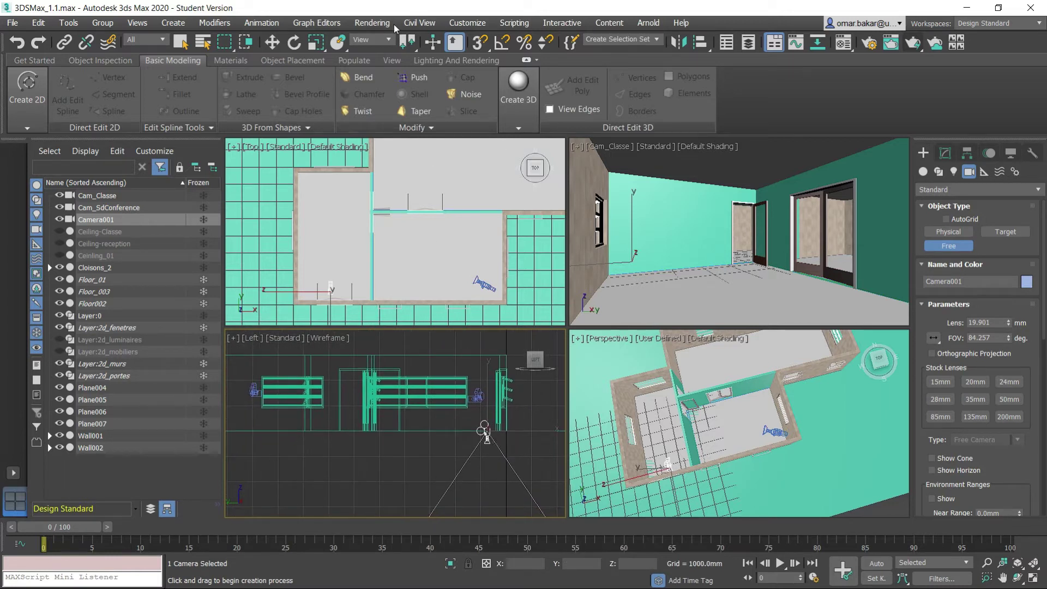
click(281, 47)
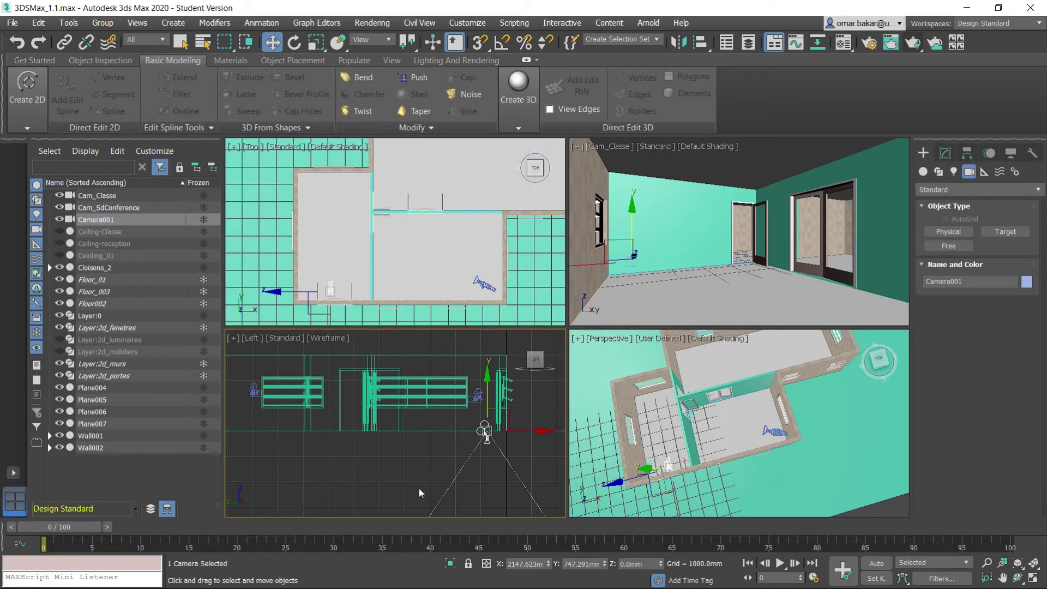
Raise Camera001 by a 1500 mm offset and set its absolute X rotation to 90°
click(486, 566)
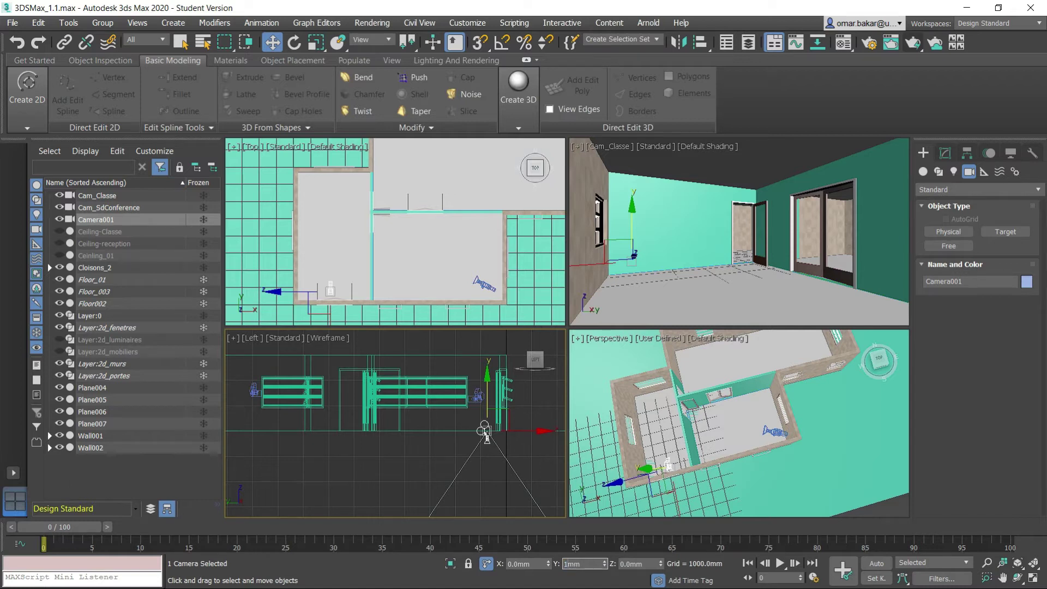
text(1500)
key(Return)
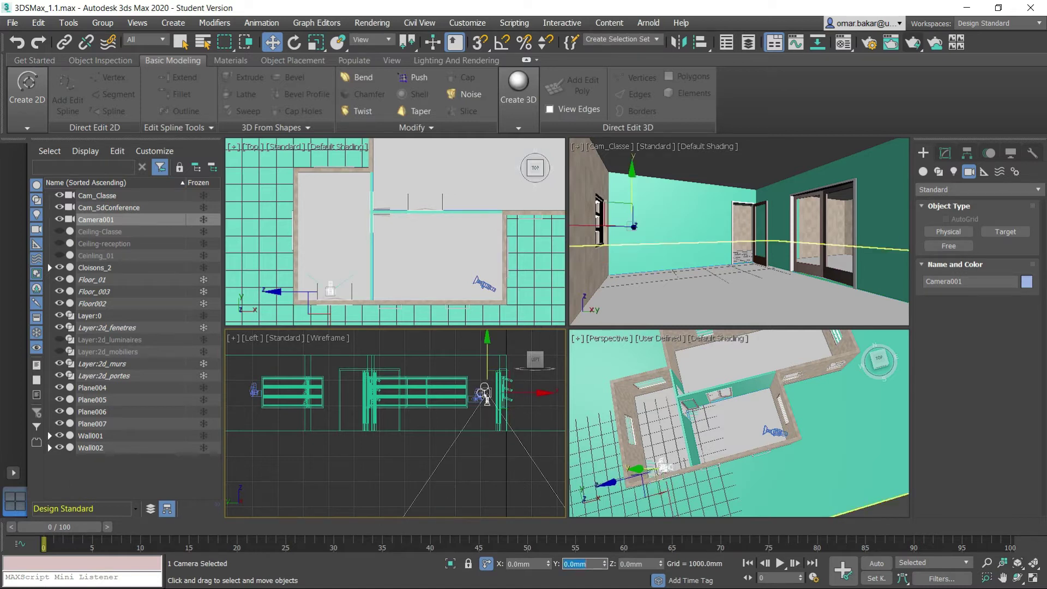
click(294, 43)
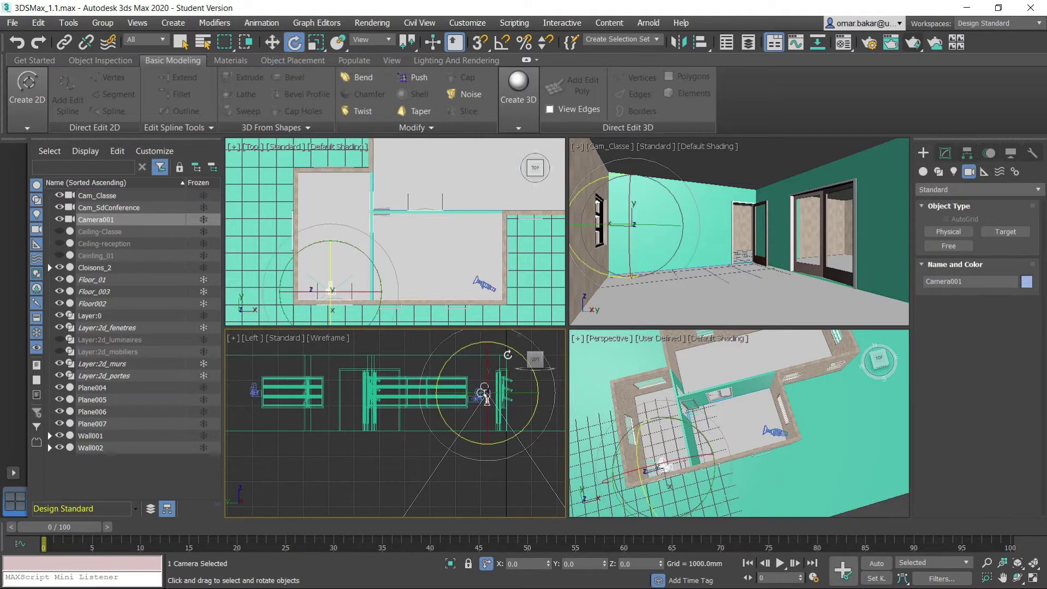
mouse_move(499, 343)
mouse_down()
mouse_move(554, 386)
mouse_move(568, 462)
mouse_up()
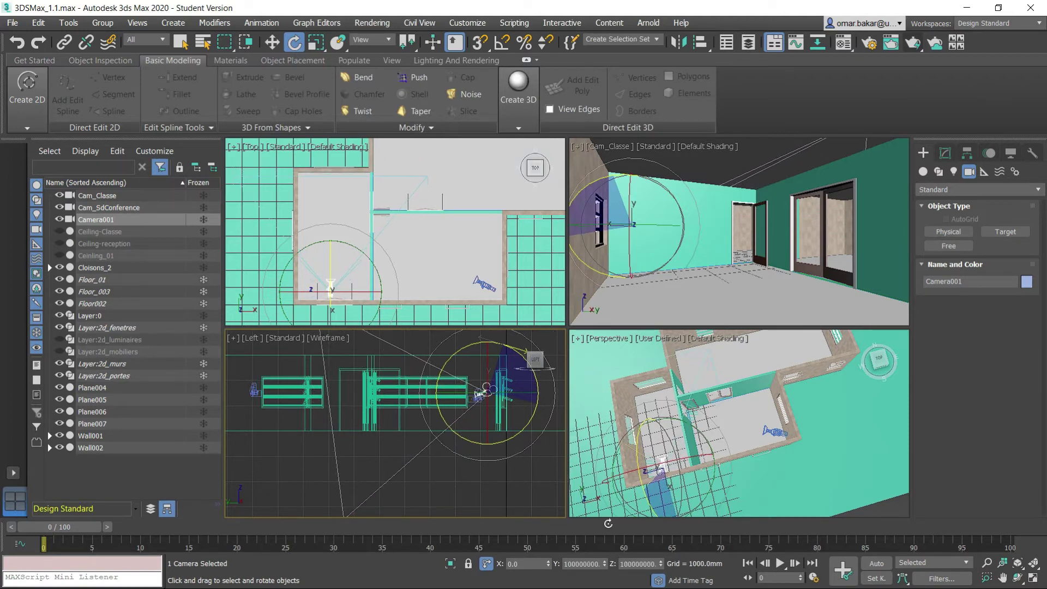
right_click(563, 479)
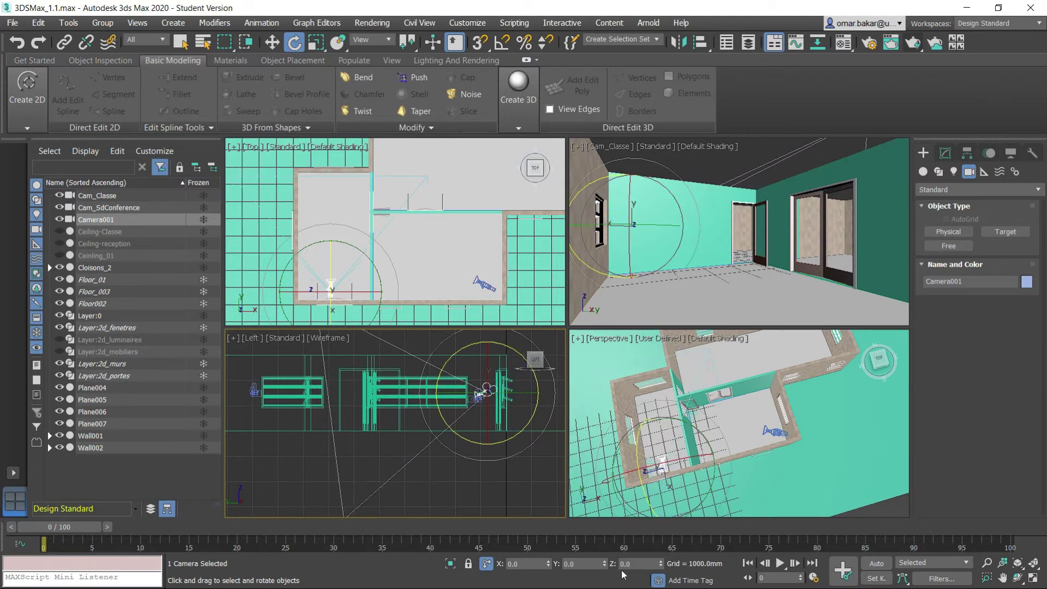
click(487, 565)
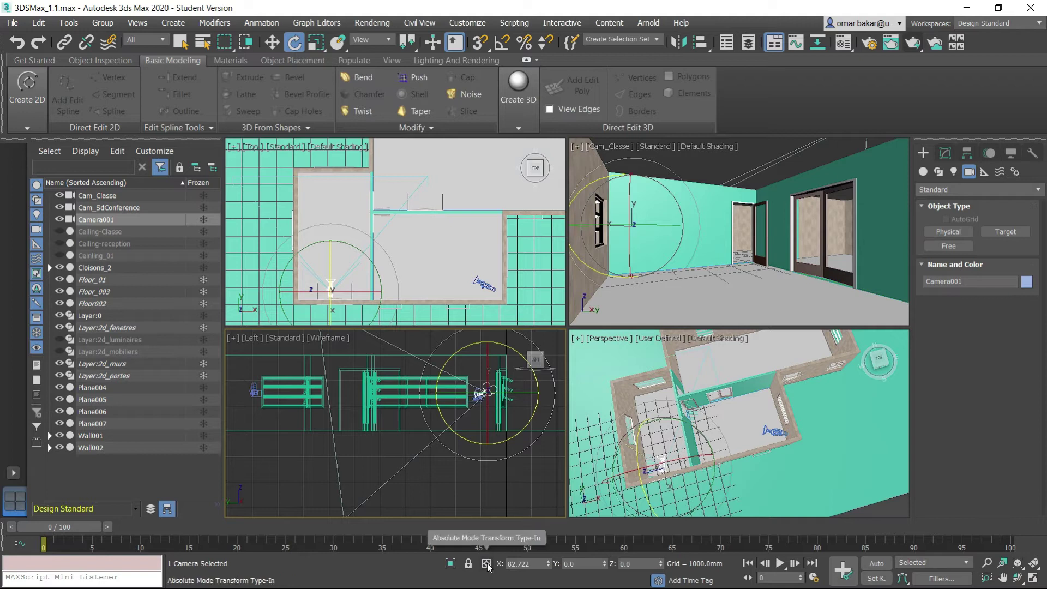
double_click(526, 566)
text(90)
key(Return)
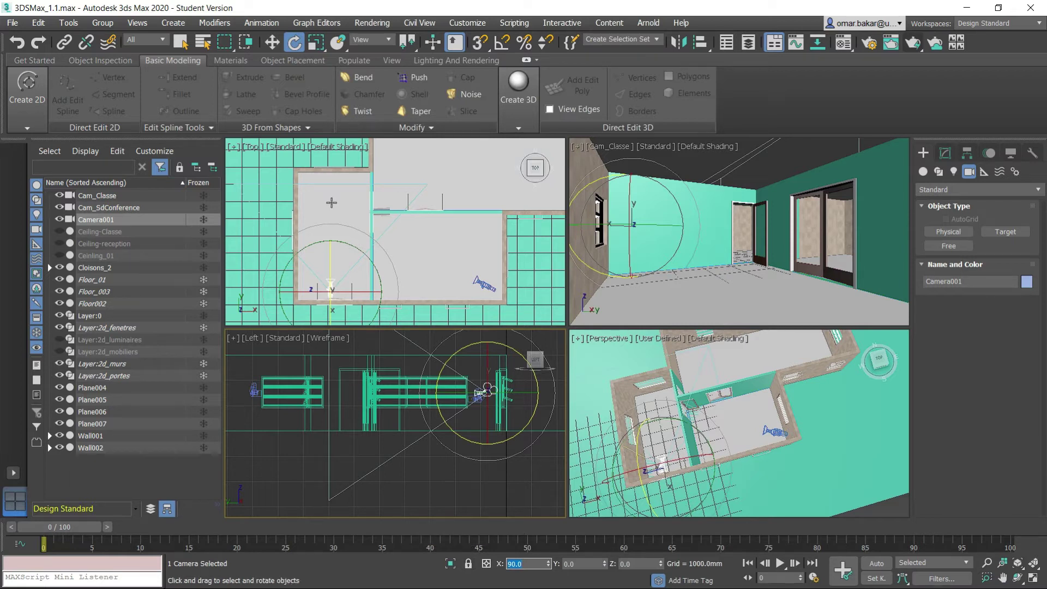
Give Camera001 the 20 mm stock lens
click(945, 154)
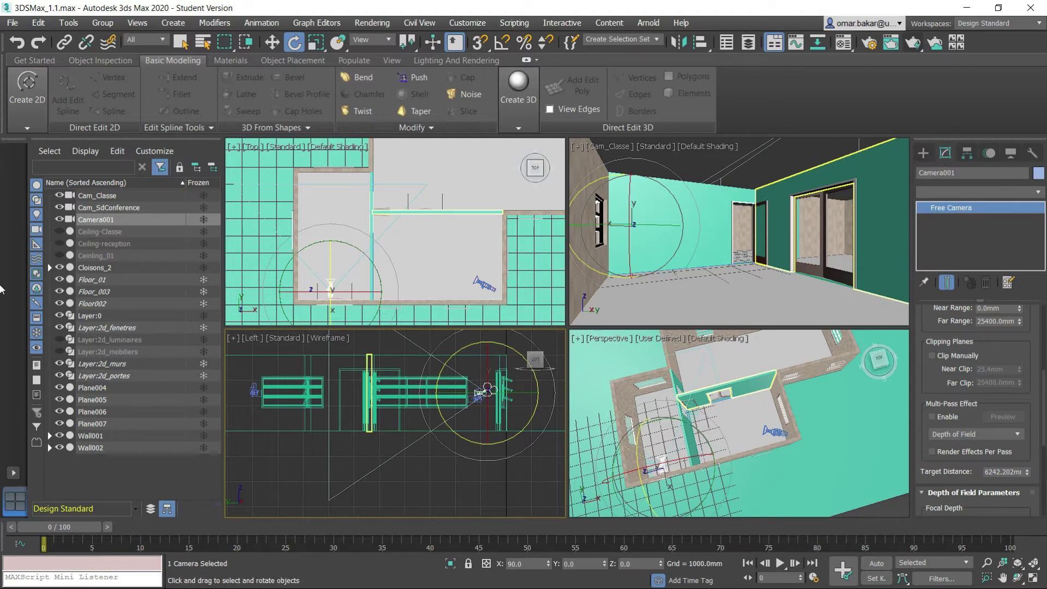
drag(1035, 334, 1034, 495)
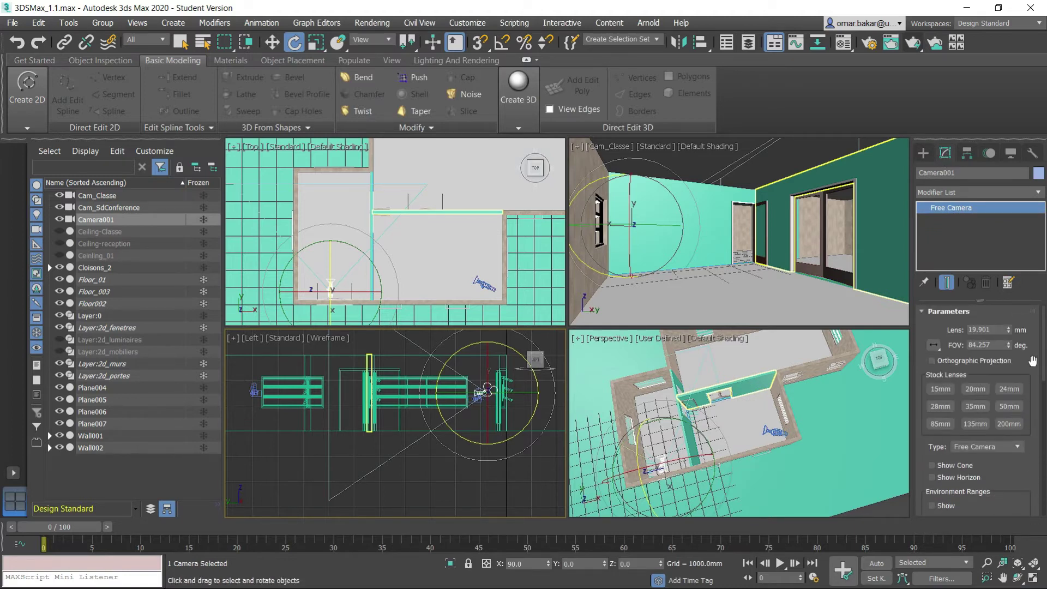
click(979, 388)
Rename Camera001 to Cam_Reception in the Scene Explorer
right_click(135, 219)
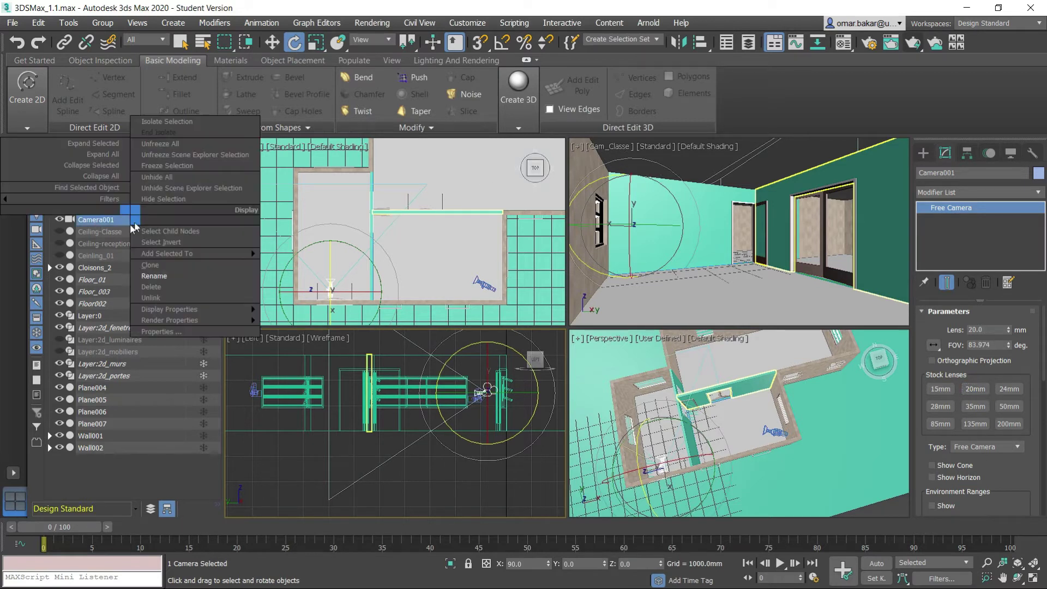
click(172, 272)
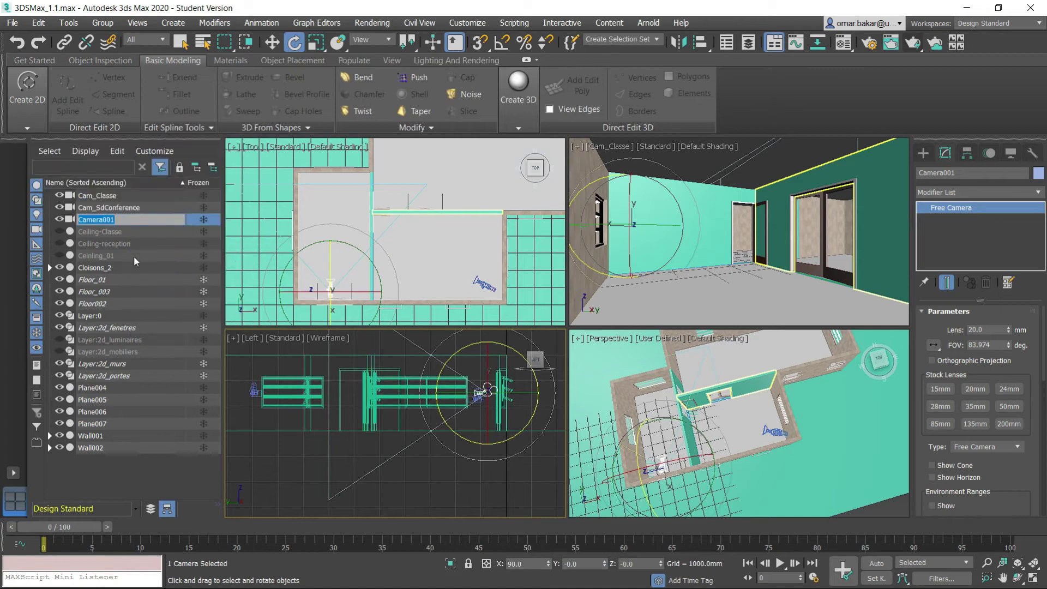
text(Cam)
text(Receptio)
text(n)
key(Return)
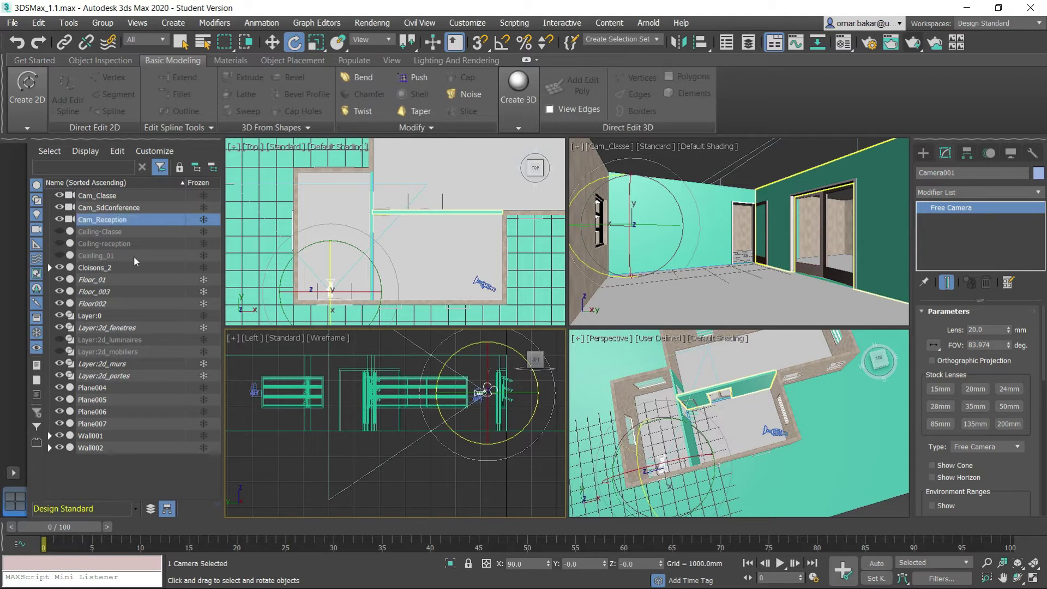
Switch the Cam_Classe viewport to look through Cam_Reception and re-centre the Top view
click(626, 147)
mouse_move(659, 159)
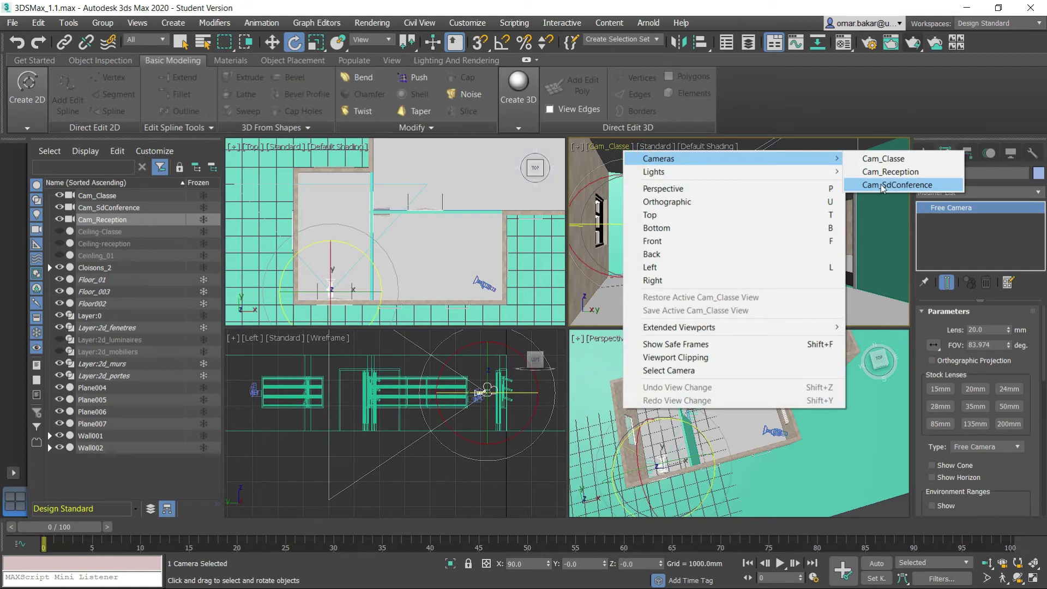
click(883, 180)
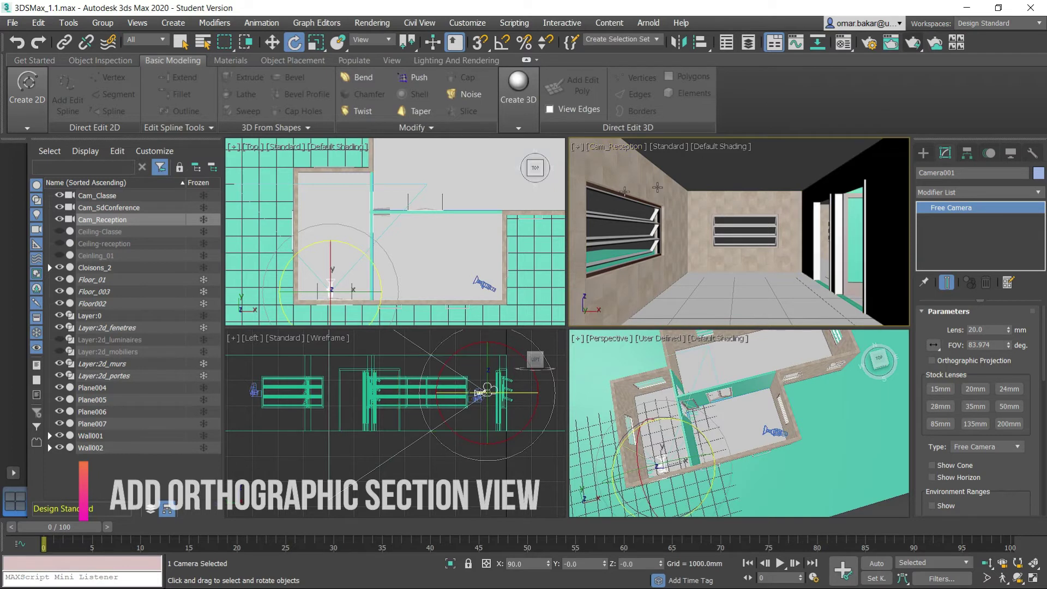
middle_drag(464, 240, 425, 245)
scroll(423, 250, down, 2)
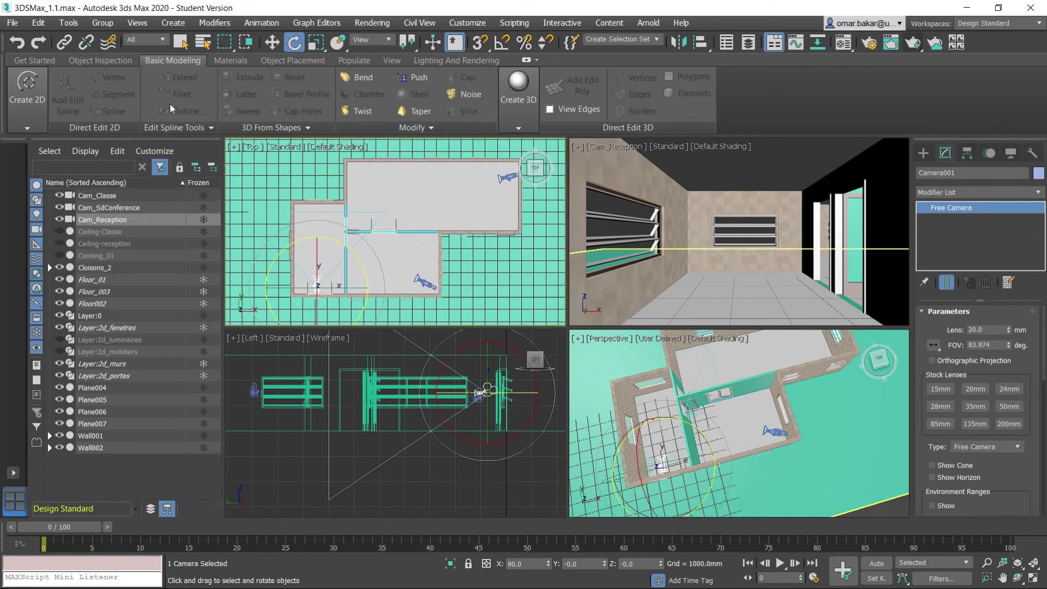
Select Plane007 and bring up the camera creation list
click(184, 43)
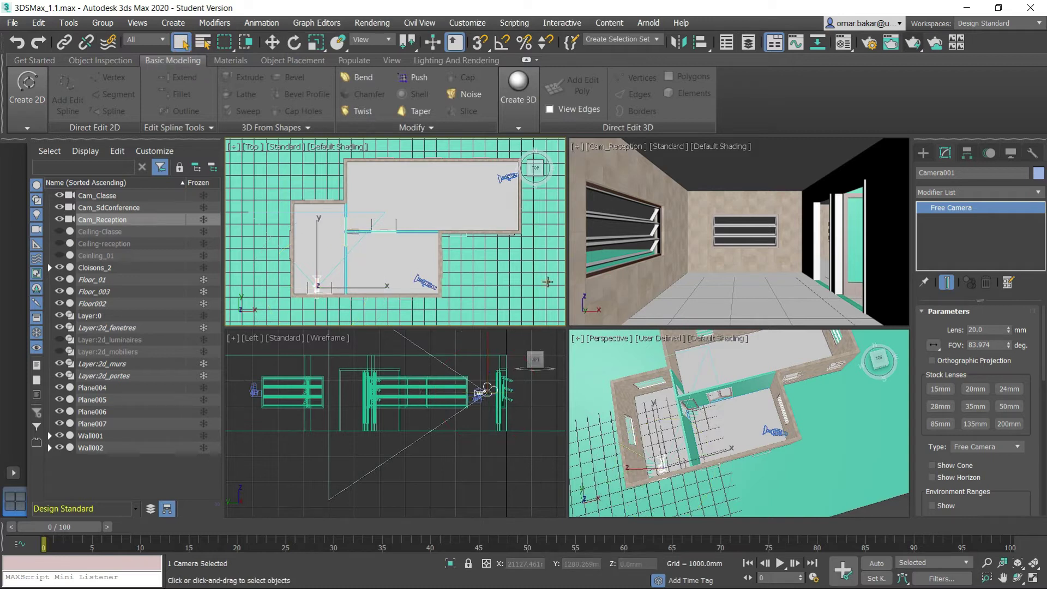
click(541, 278)
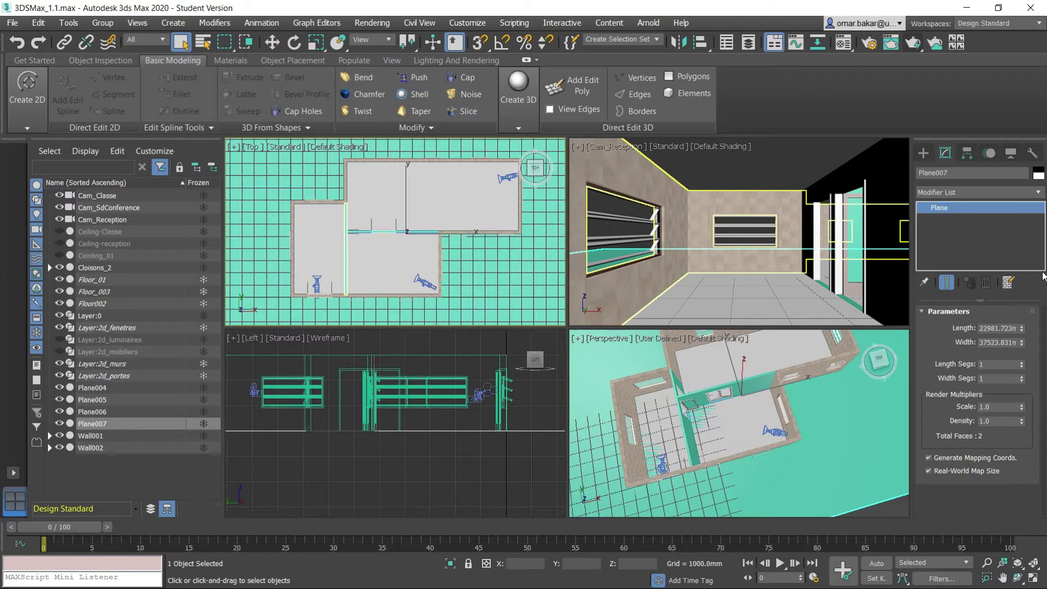
click(926, 155)
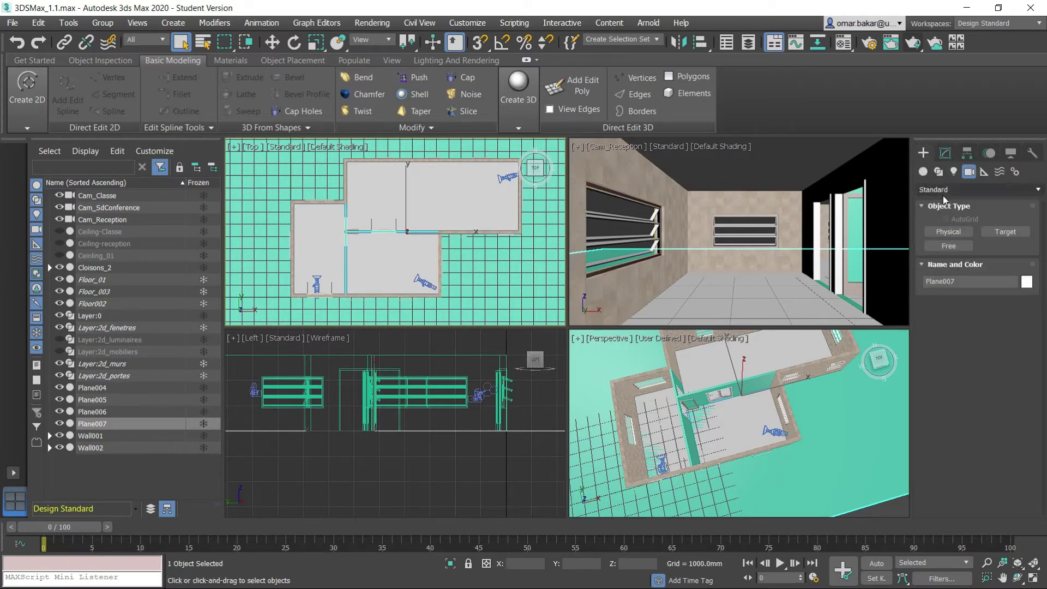
Place a free camera inside the house plan and lift it to about 1530 mm in the Left view
click(958, 245)
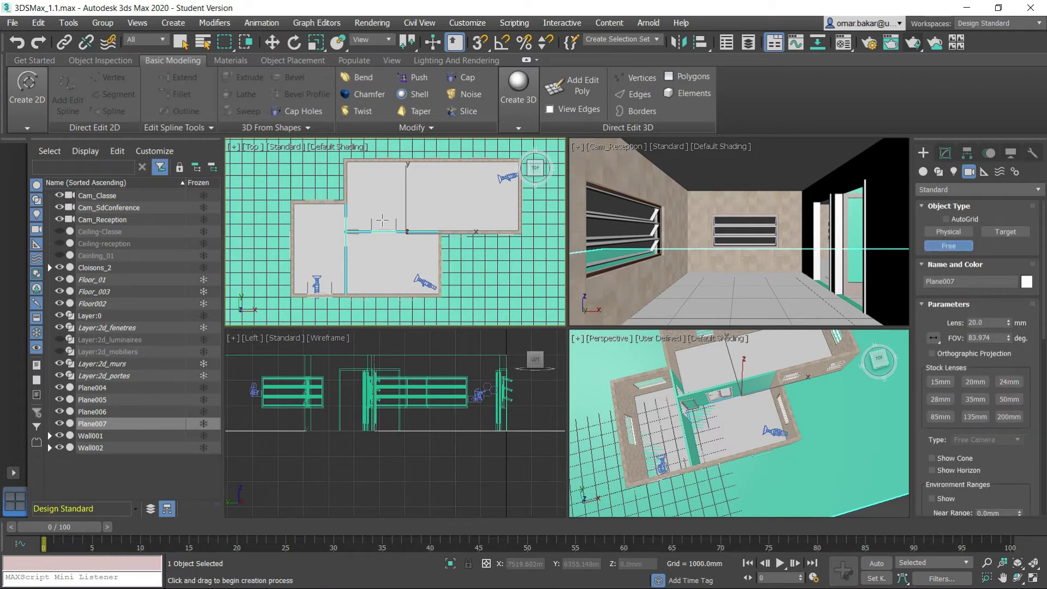
click(382, 220)
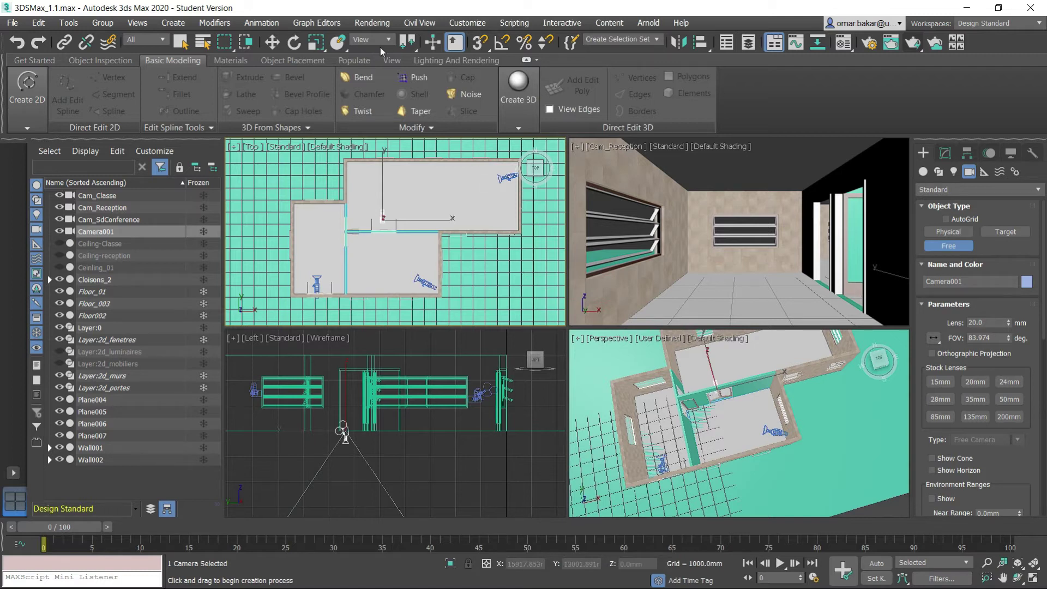
click(271, 42)
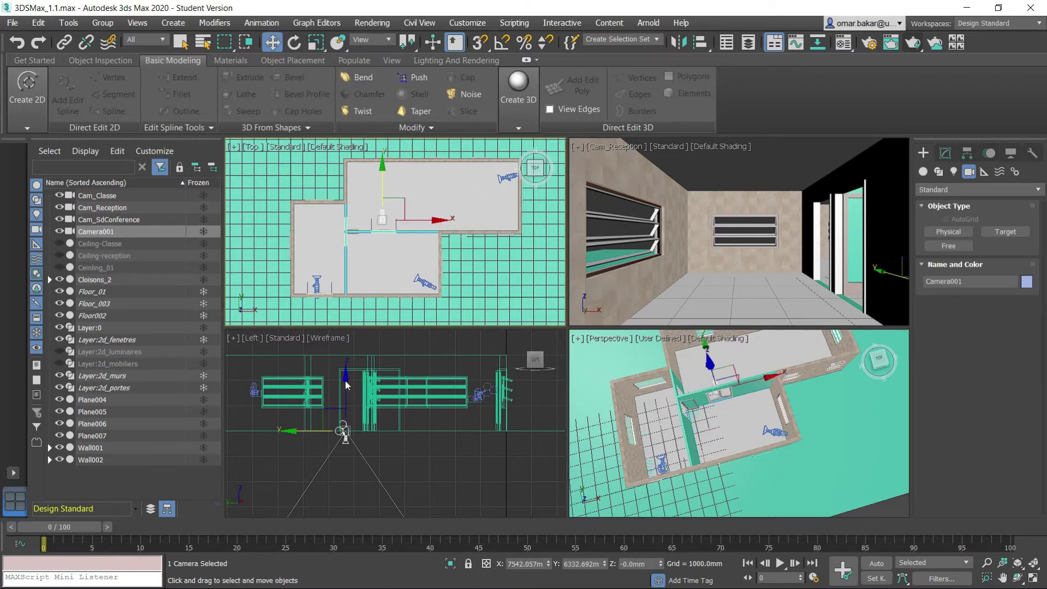
drag(347, 385, 352, 342)
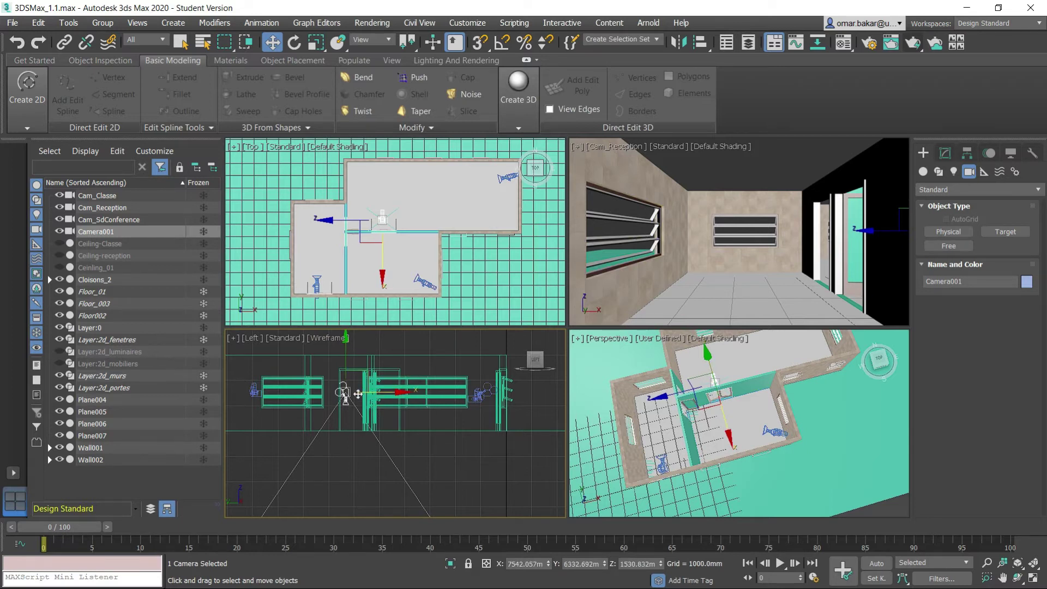
scroll(352, 386, up, 3)
scroll(352, 386, up, 3)
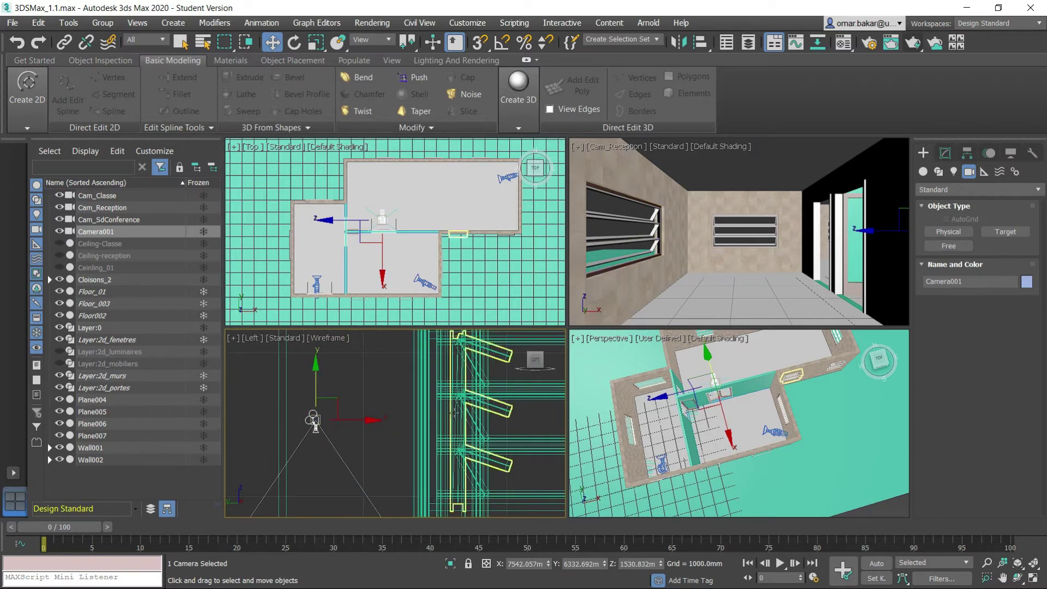
scroll(317, 419, down, 3)
middle_drag(374, 395, 444, 395)
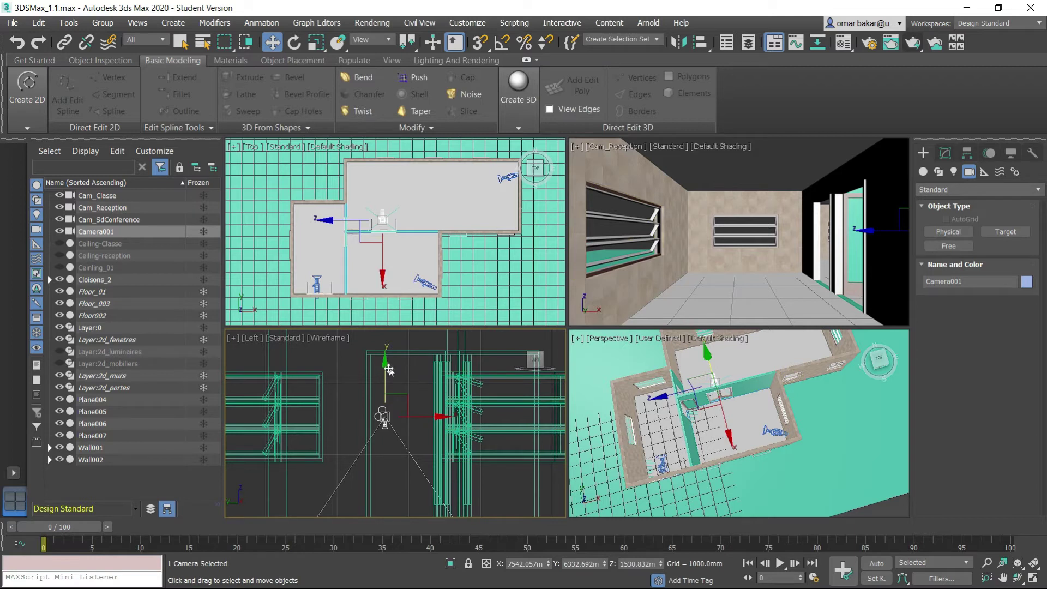
scroll(400, 463, down, 2)
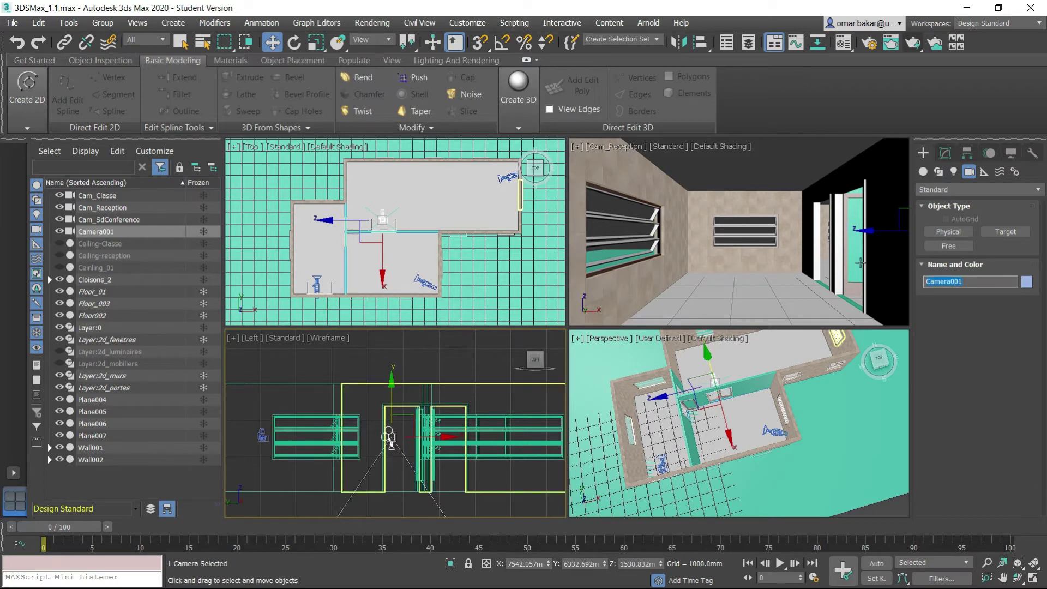
Rename the new camera Plan_coupe and turn on its Orthographic Projection
text(Plan_coupe)
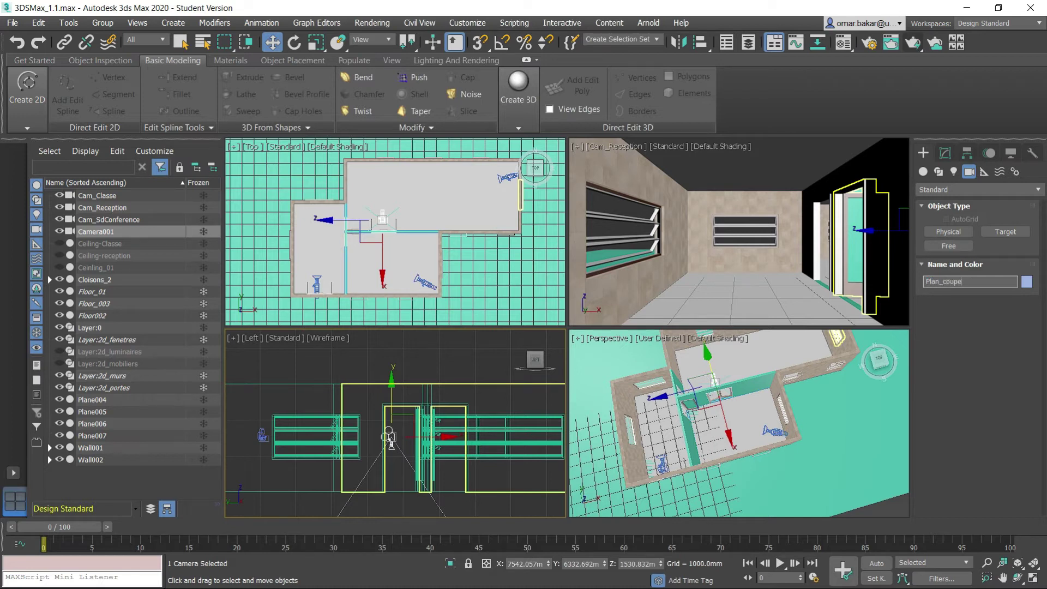
key(Return)
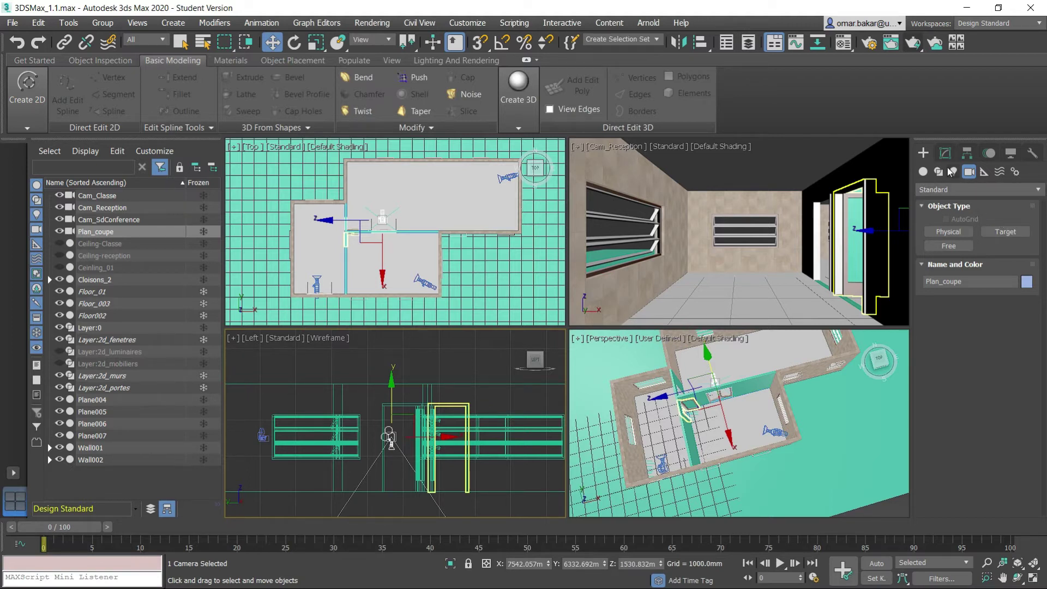
click(945, 153)
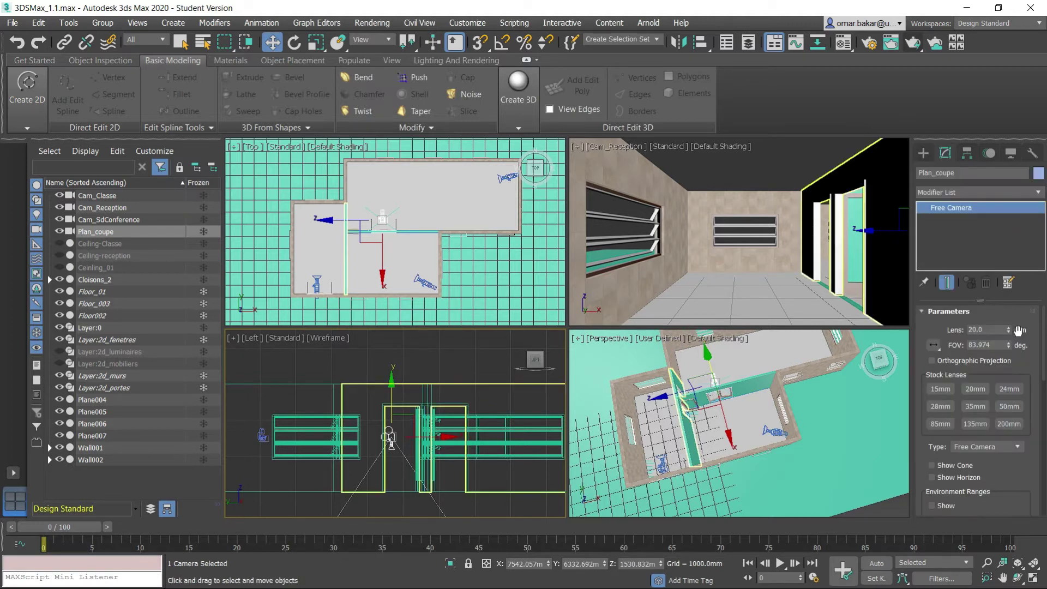
drag(1031, 398, 1030, 397)
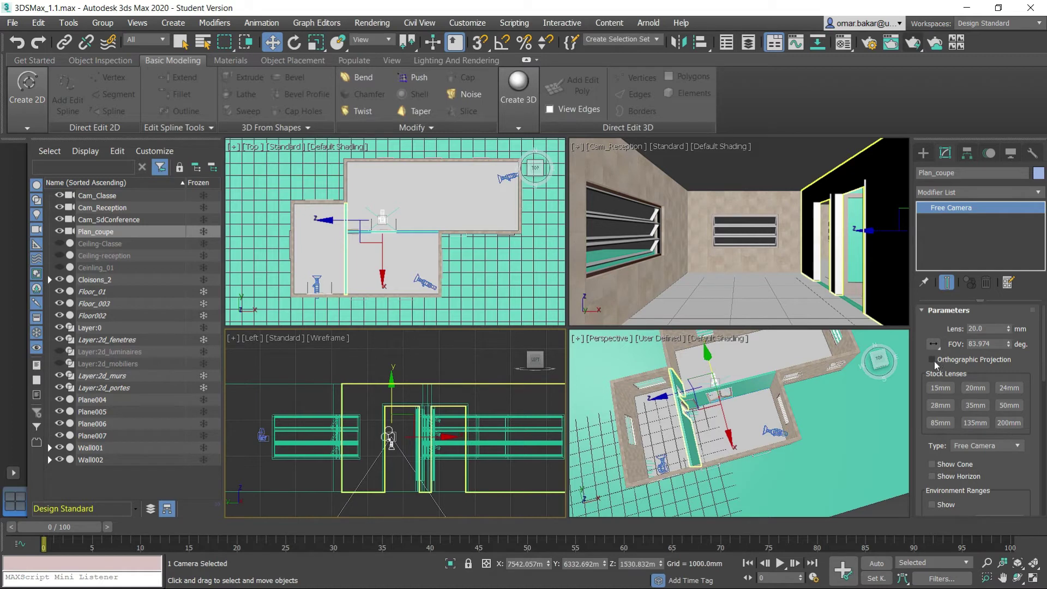
click(932, 359)
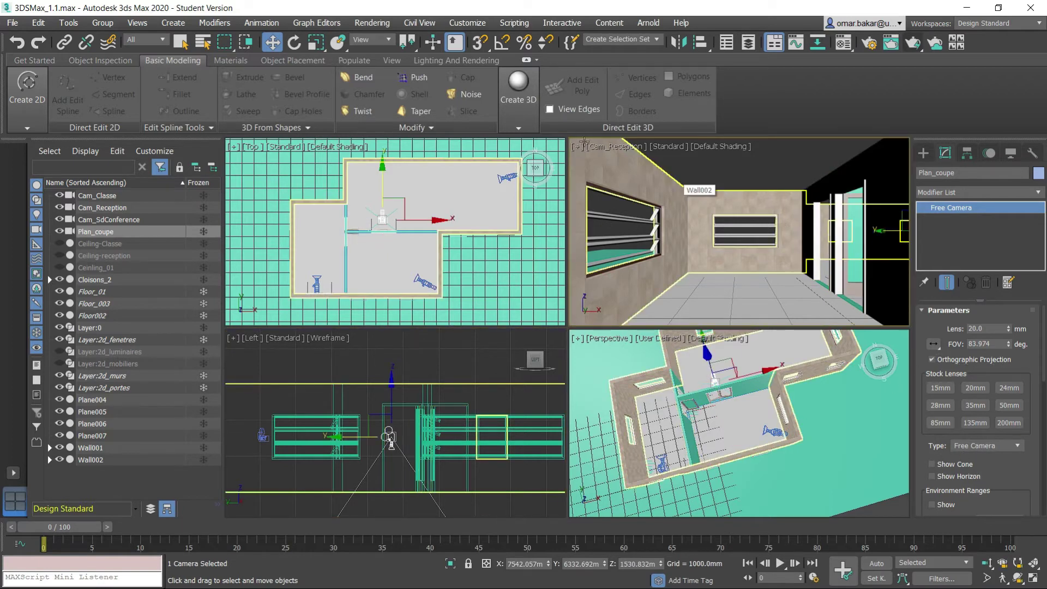
click(606, 150)
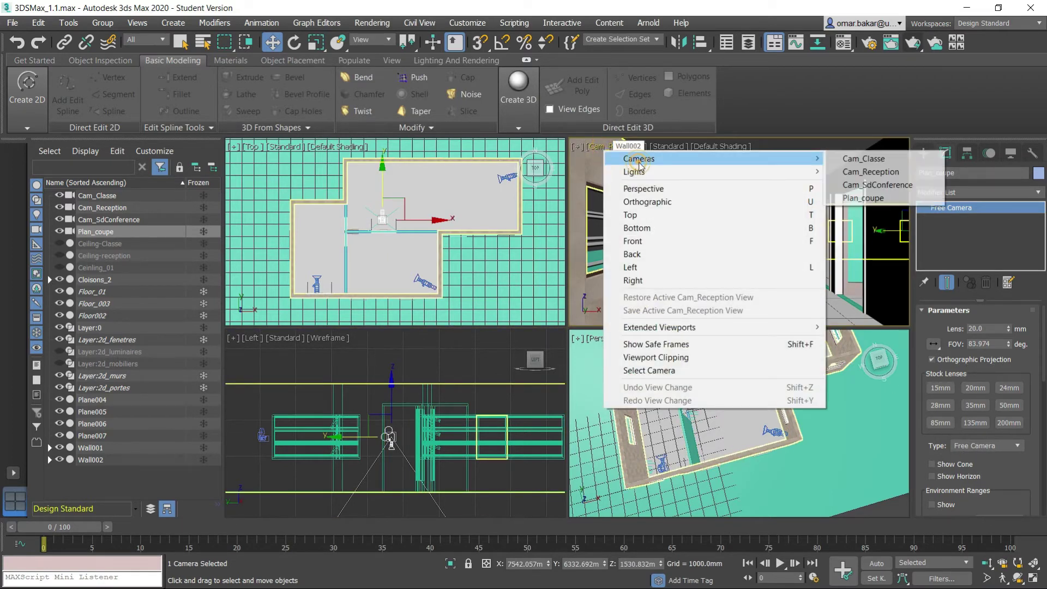
mouse_move(639, 159)
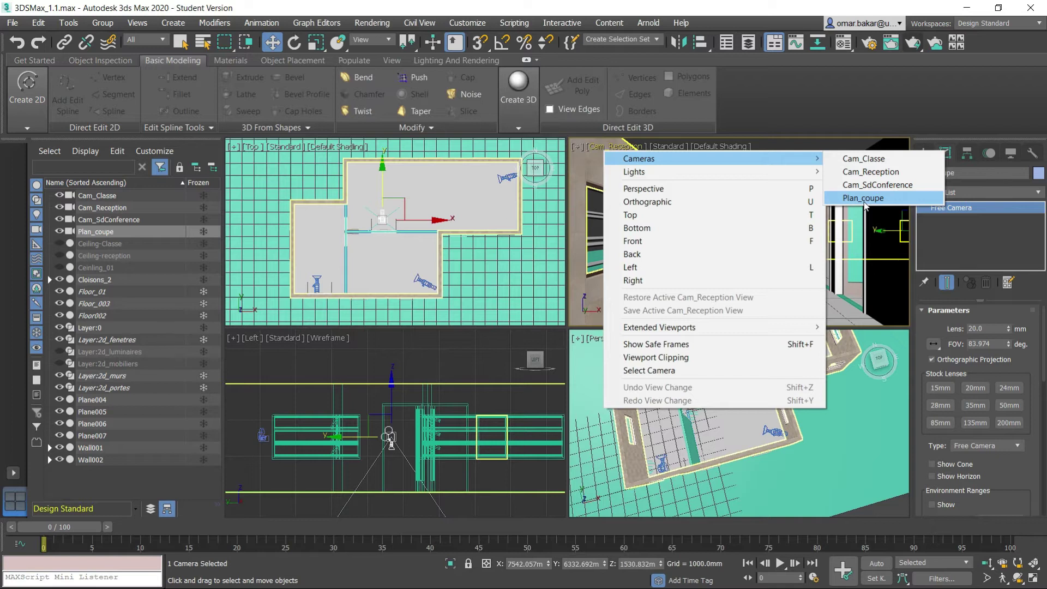
Look through Plan_coupe in that viewport and lower the camera in the Left view
click(864, 199)
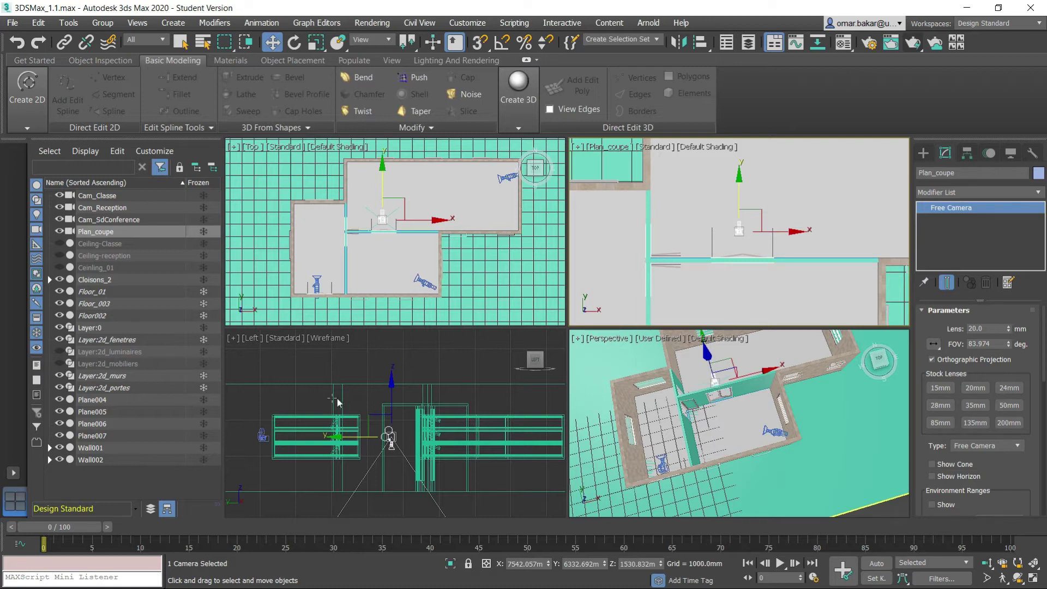
click(390, 383)
drag(391, 382, 385, 398)
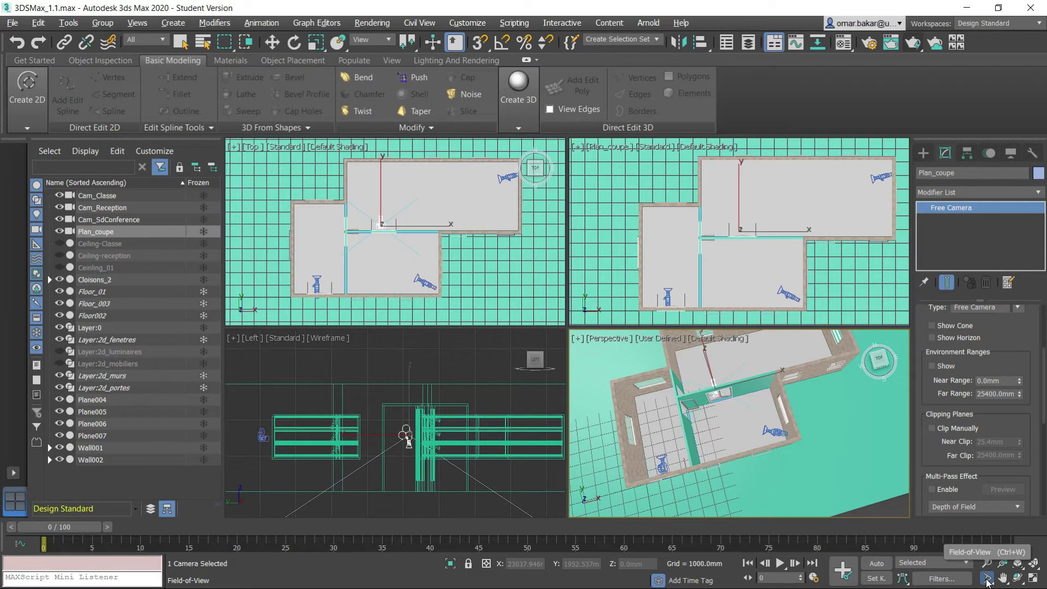
Frame the whole floor plan with field-of-view and truck, then maximize the Plan_coupe view
click(986, 579)
drag(750, 240, 752, 236)
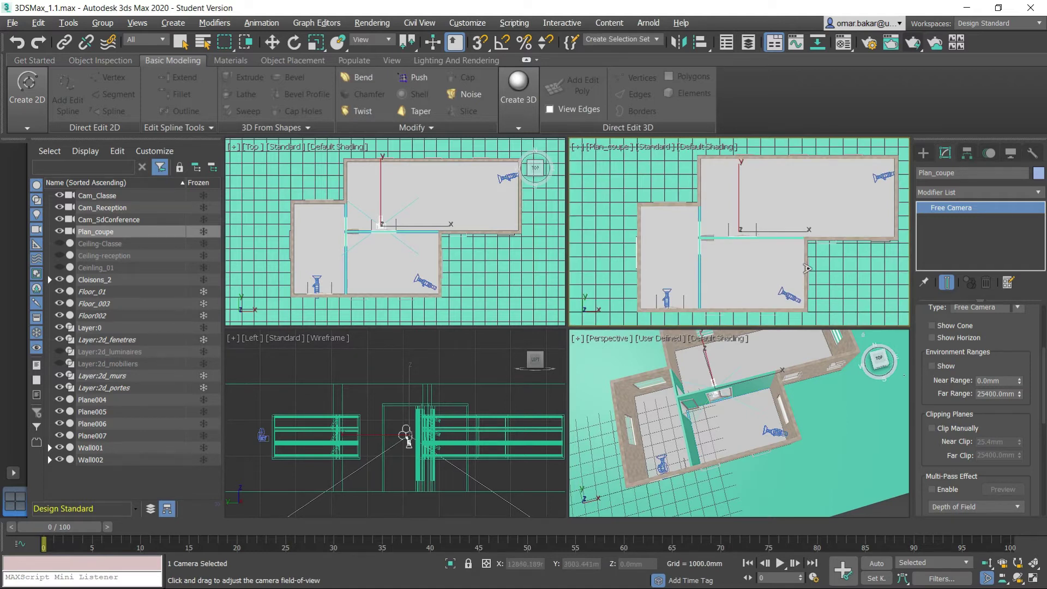
middle_drag(806, 268, 790, 267)
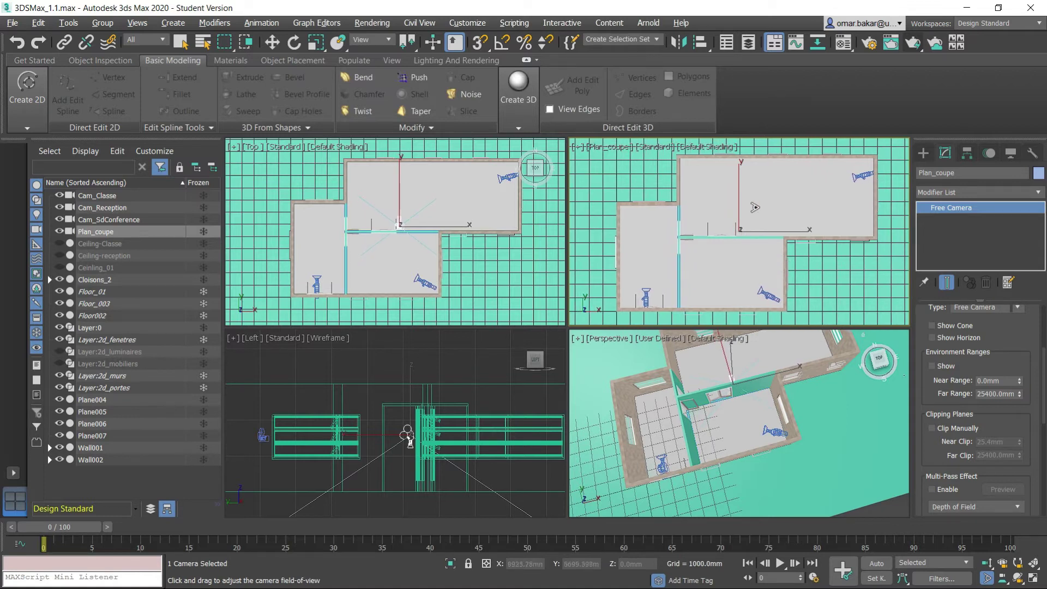
mouse_move(734, 250)
mouse_down()
mouse_move(736, 229)
mouse_move(740, 260)
mouse_up()
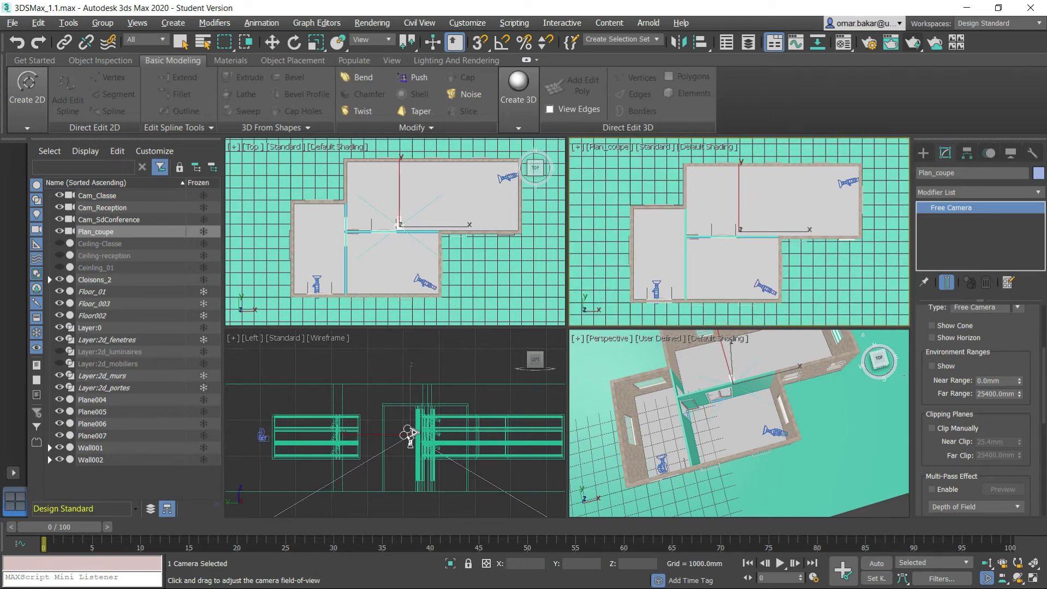
drag(754, 267, 753, 260)
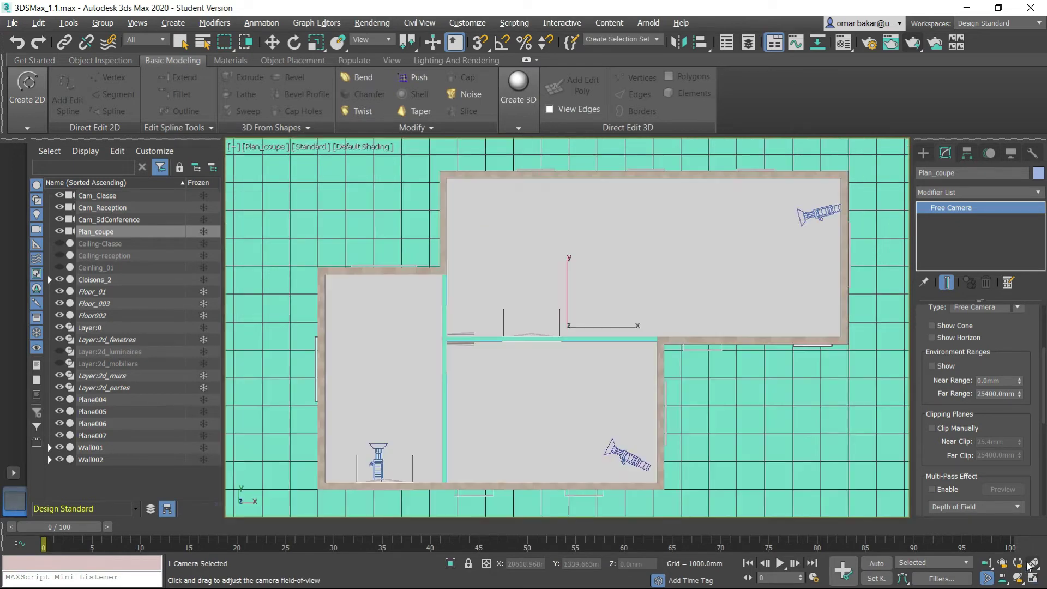
click(1033, 577)
Enable Clip Manually for Plan_coupe, giving near clip 25.4 mm and far clip 25400 mm
scroll(981, 347, up, 5)
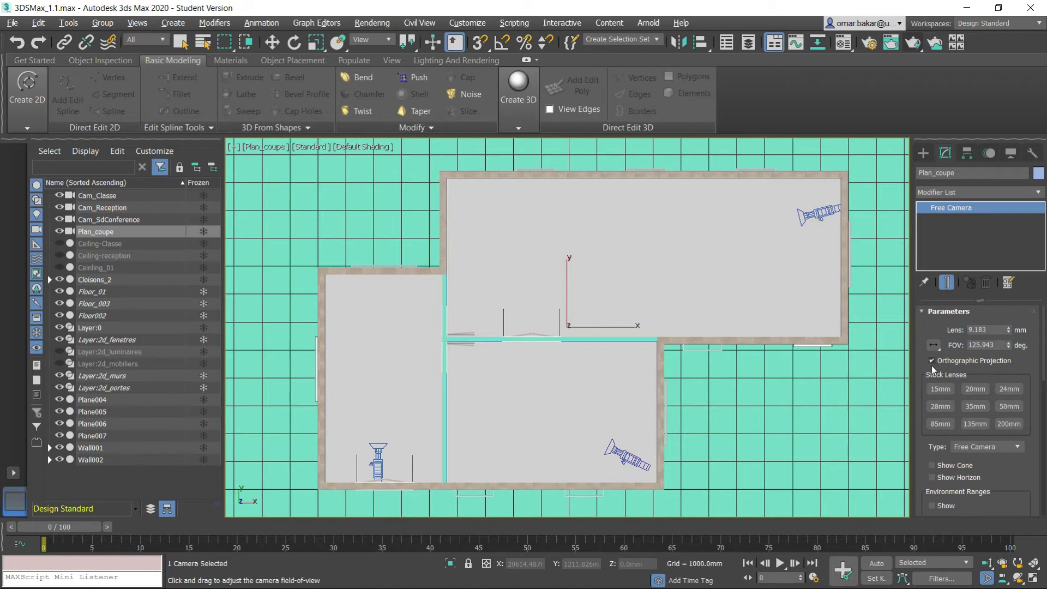
drag(1015, 470, 1019, 337)
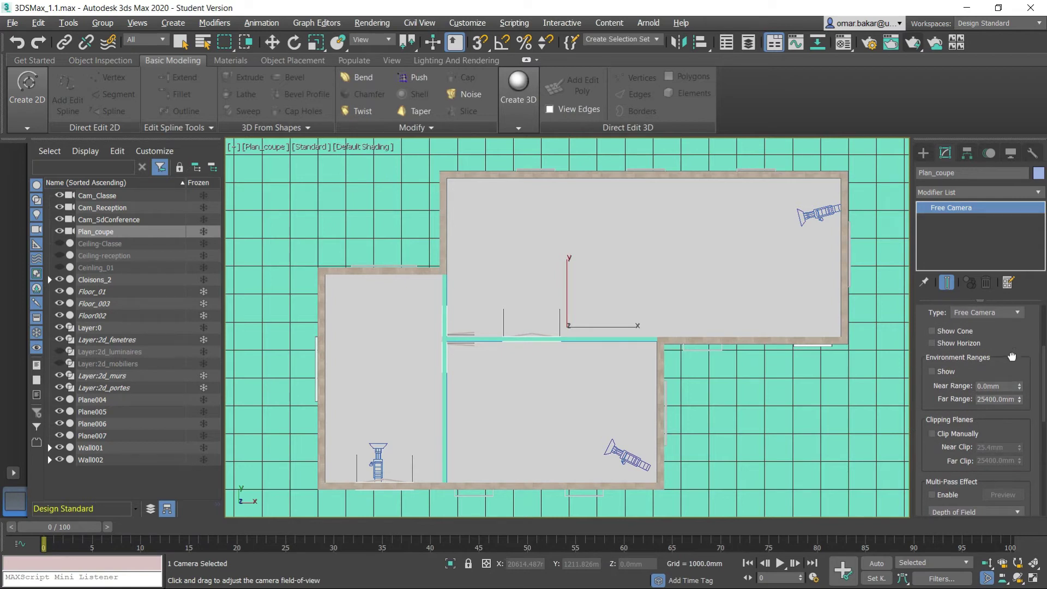
scroll(1011, 356, down, 2)
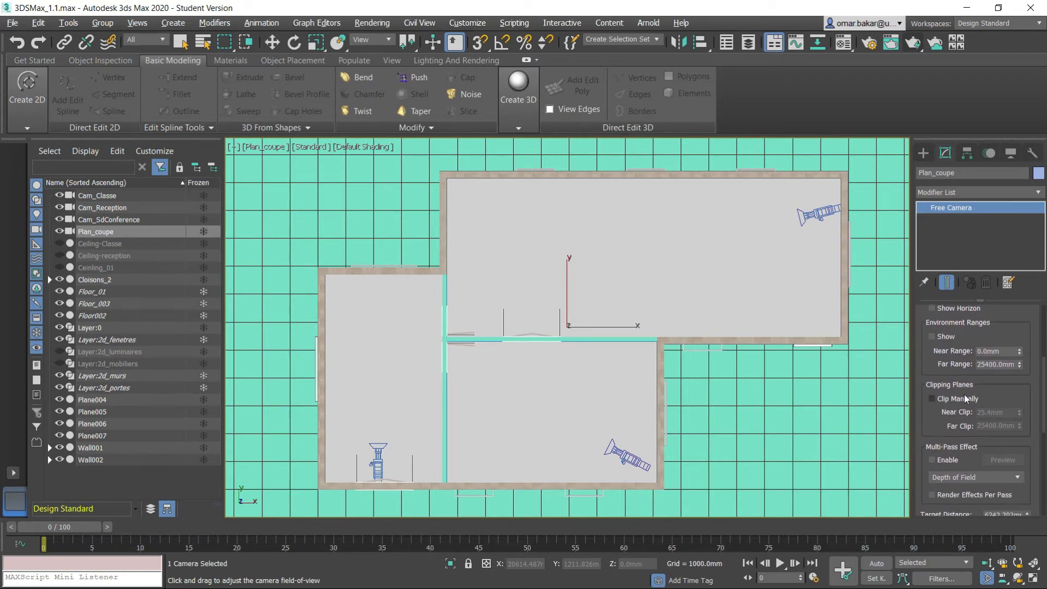
click(931, 398)
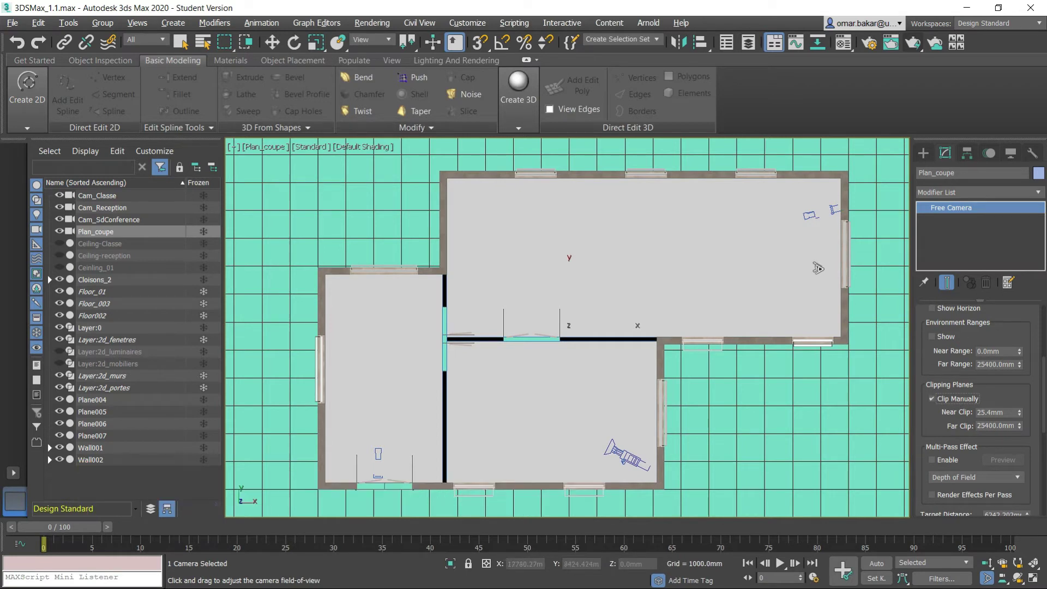
scroll(933, 431, down, 2)
scroll(933, 420, down, 2)
scroll(930, 406, down, 2)
scroll(928, 394, down, 2)
drag(929, 394, 930, 455)
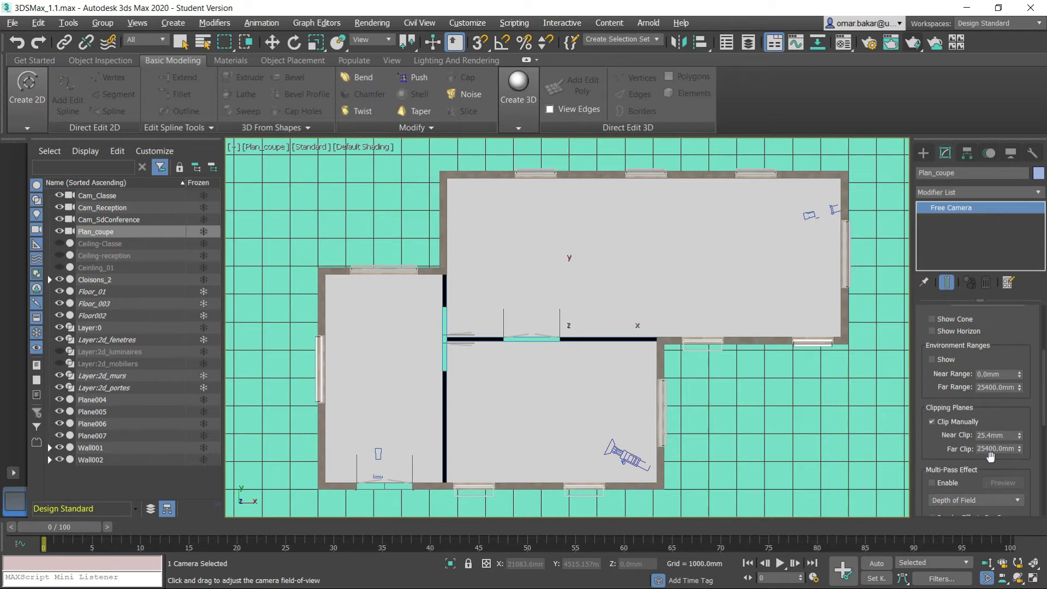
Restore the four-viewport layout and centre the Plan_coupe camera in the Left view
click(1033, 578)
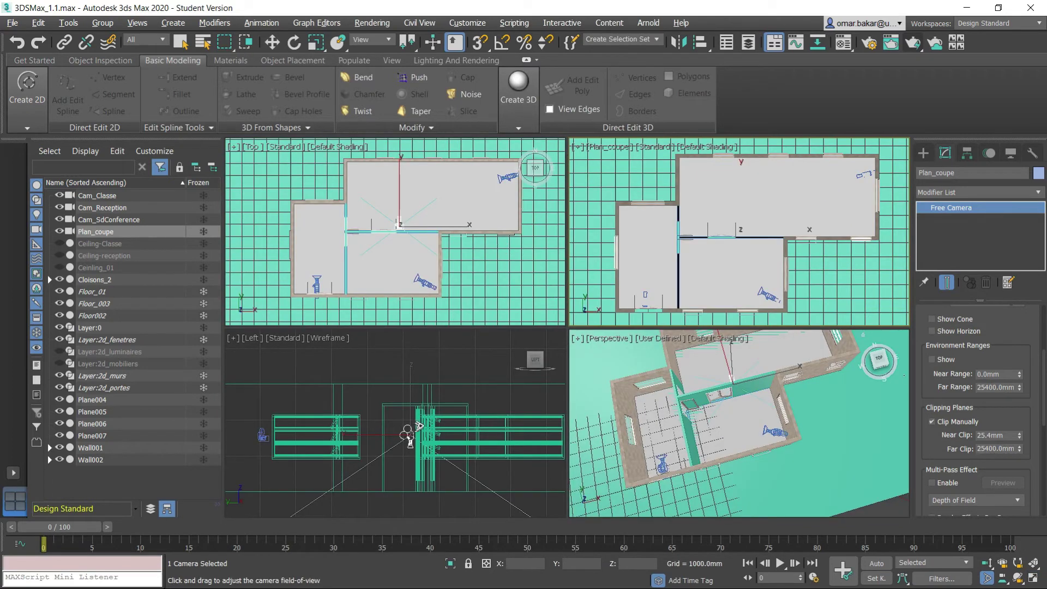
scroll(420, 427, down, 3)
middle_drag(420, 427, 394, 415)
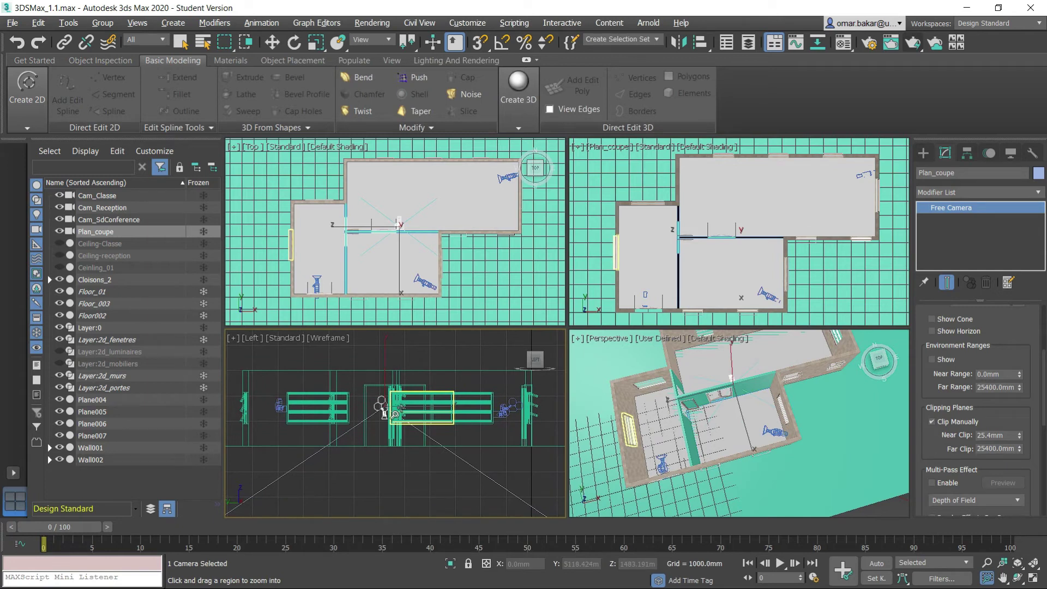
scroll(393, 414, up, 3)
scroll(384, 416, down, 1)
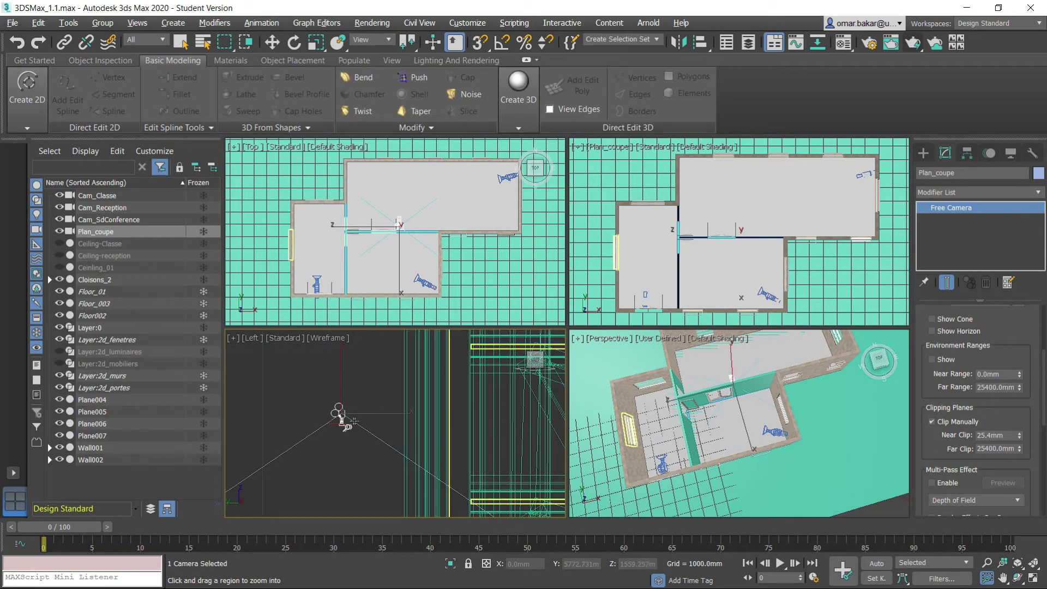
scroll(348, 426, up, 2)
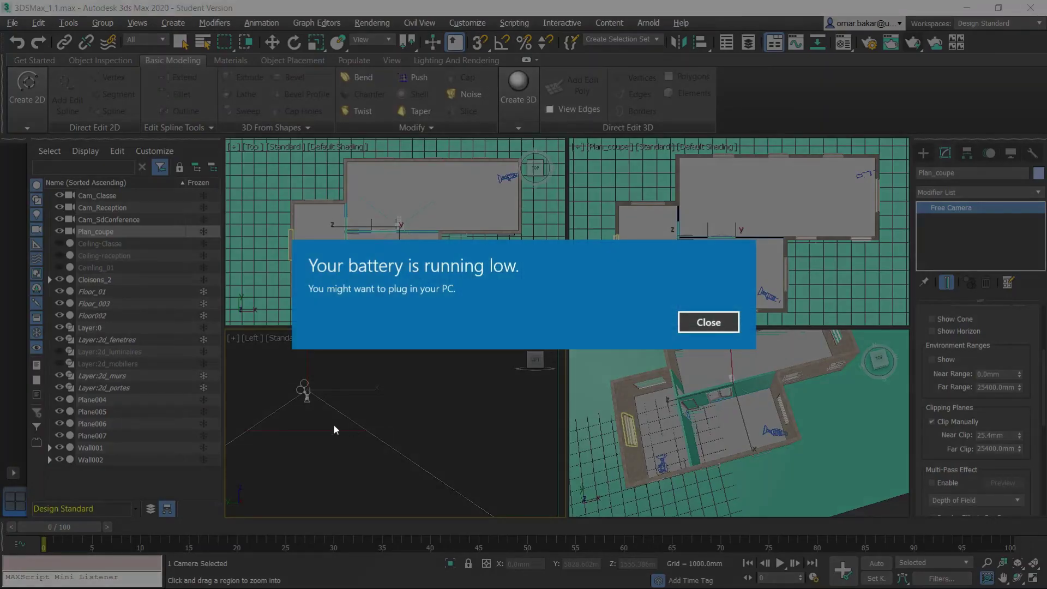
click(699, 329)
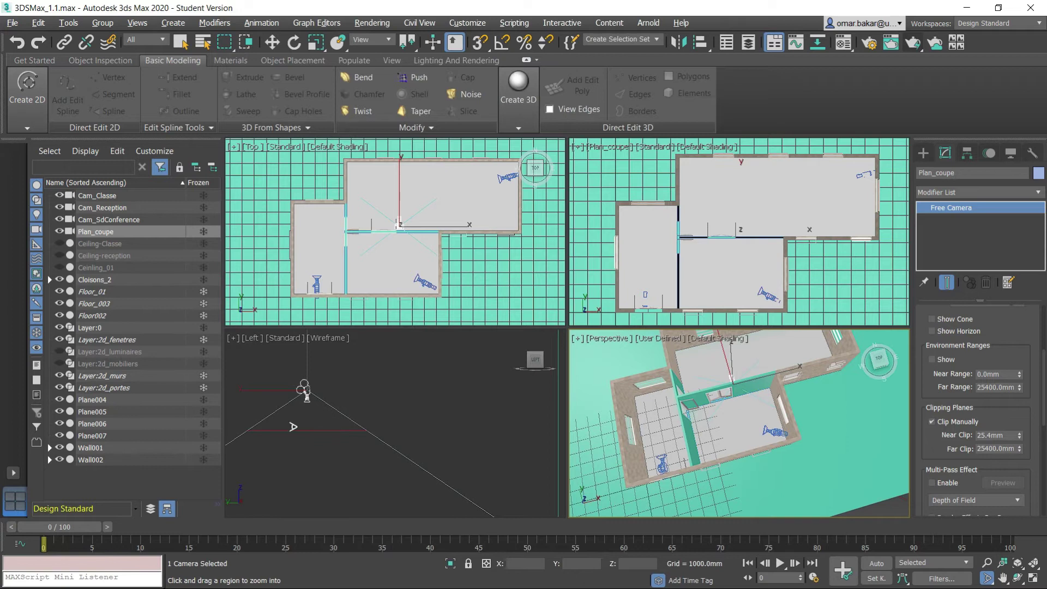
scroll(308, 430, down, 2)
scroll(311, 436, down, 3)
middle_drag(311, 431, 406, 392)
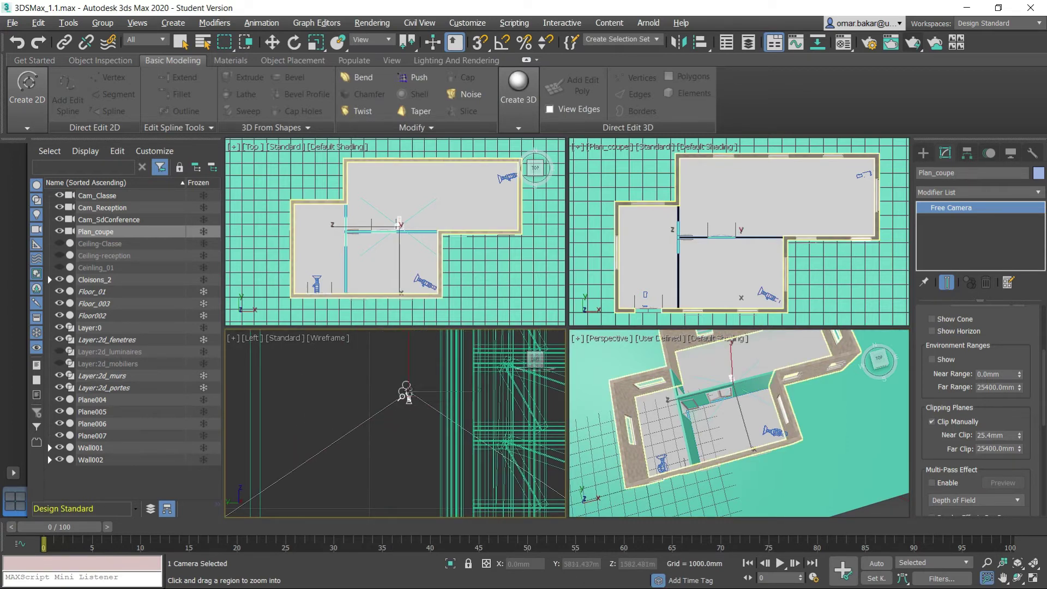
Set Plan_coupe's near clip to 418.274 mm and maximize its view
mouse_move(1019, 435)
mouse_down()
mouse_move(1019, 413)
mouse_move(1019, 431)
mouse_up()
mouse_move(409, 401)
middle_down()
mouse_move(435, 427)
mouse_move(394, 428)
middle_up()
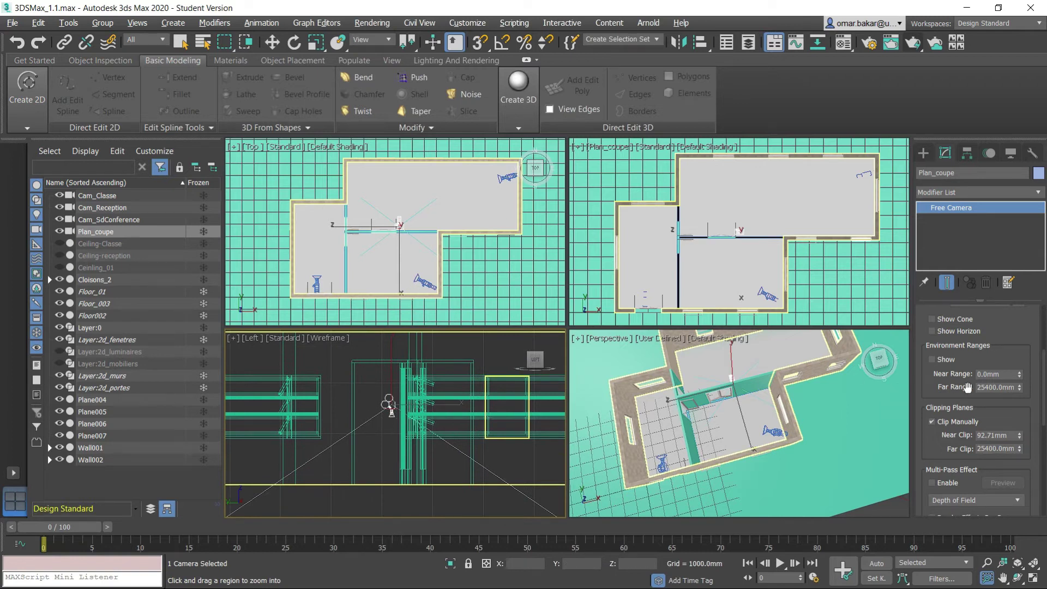
drag(1019, 438, 1026, 283)
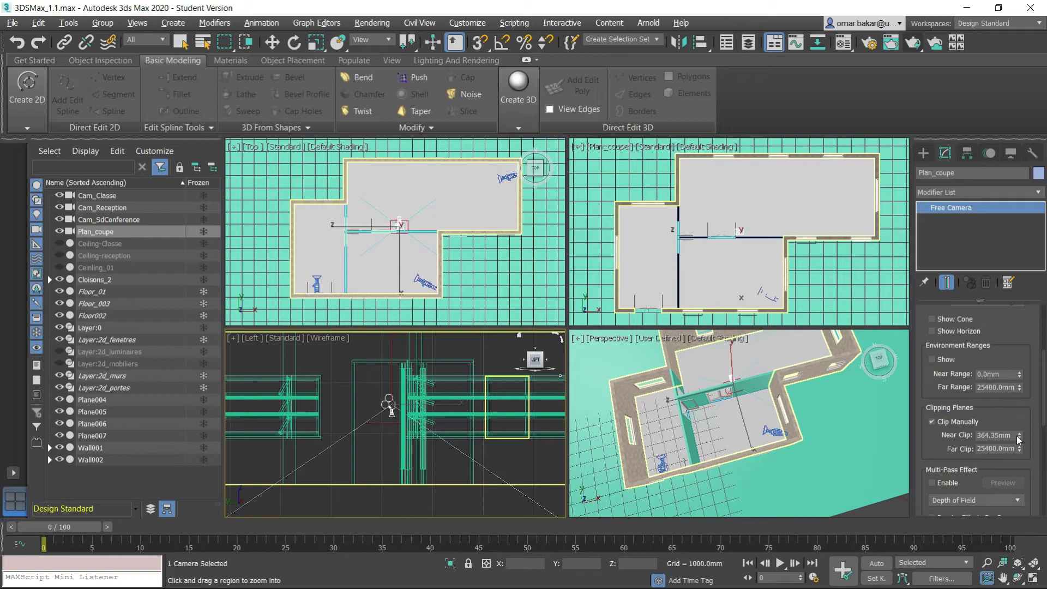
drag(1019, 435, 1019, 335)
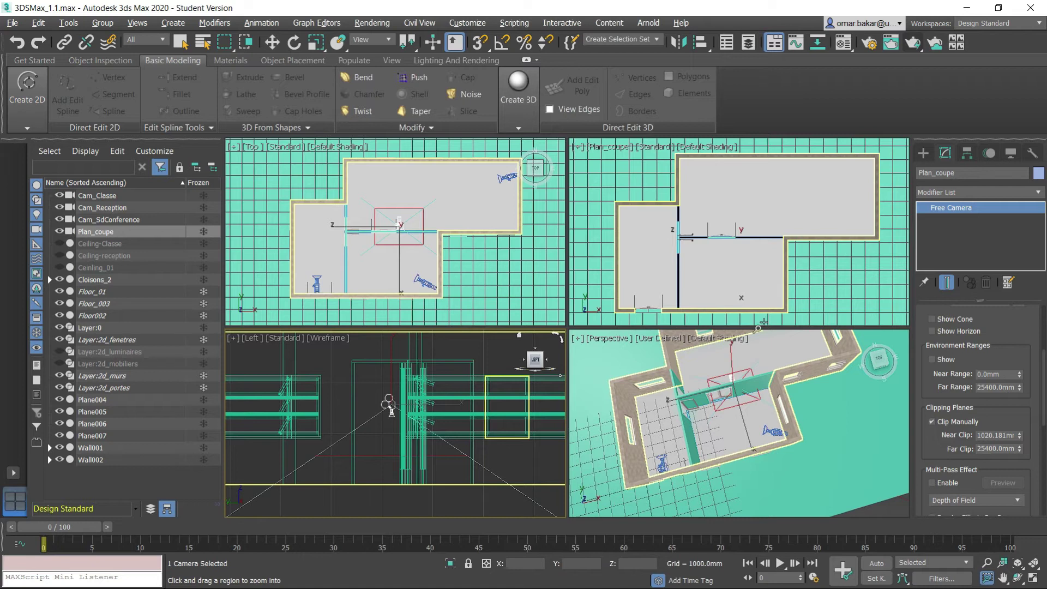
drag(1019, 439, 1015, 468)
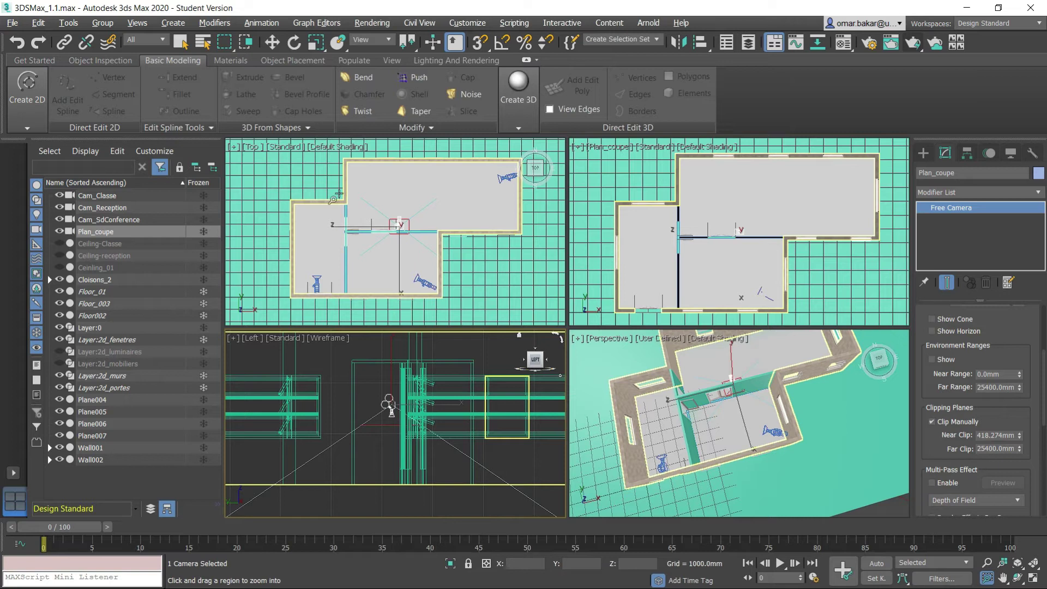
click(181, 42)
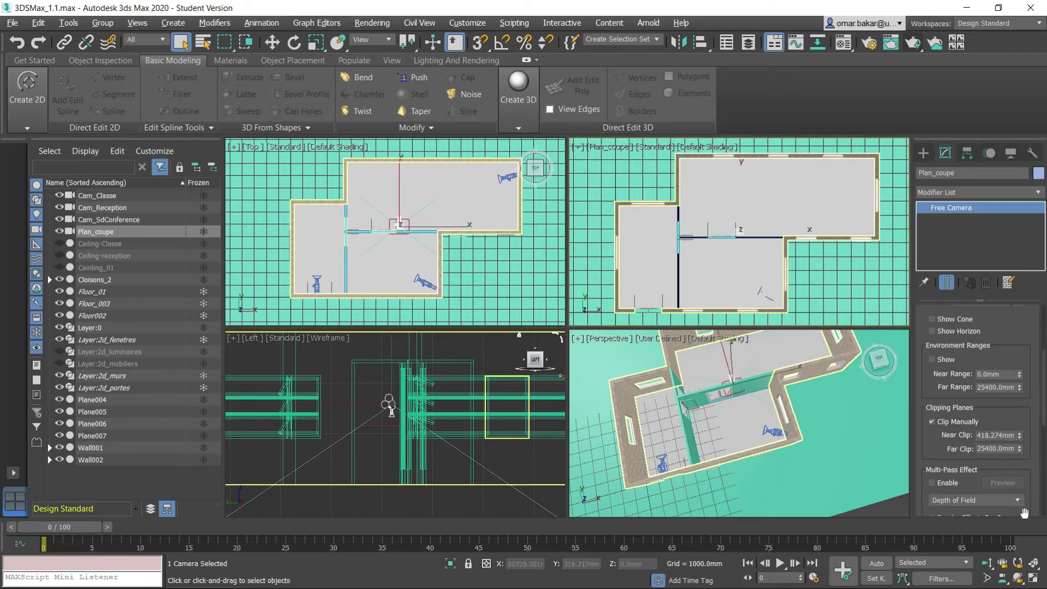
click(1033, 580)
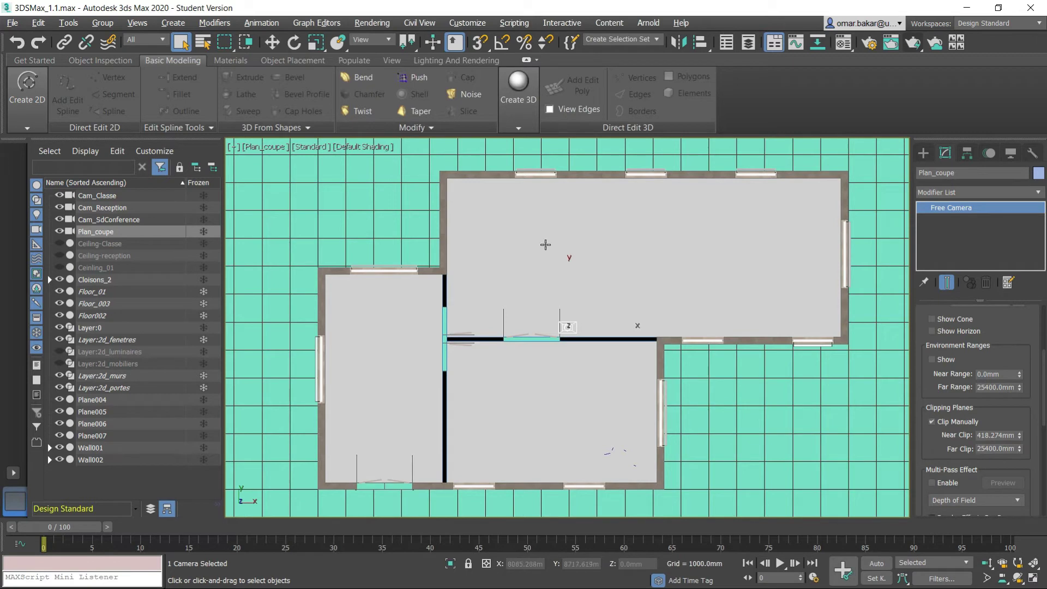
click(912, 46)
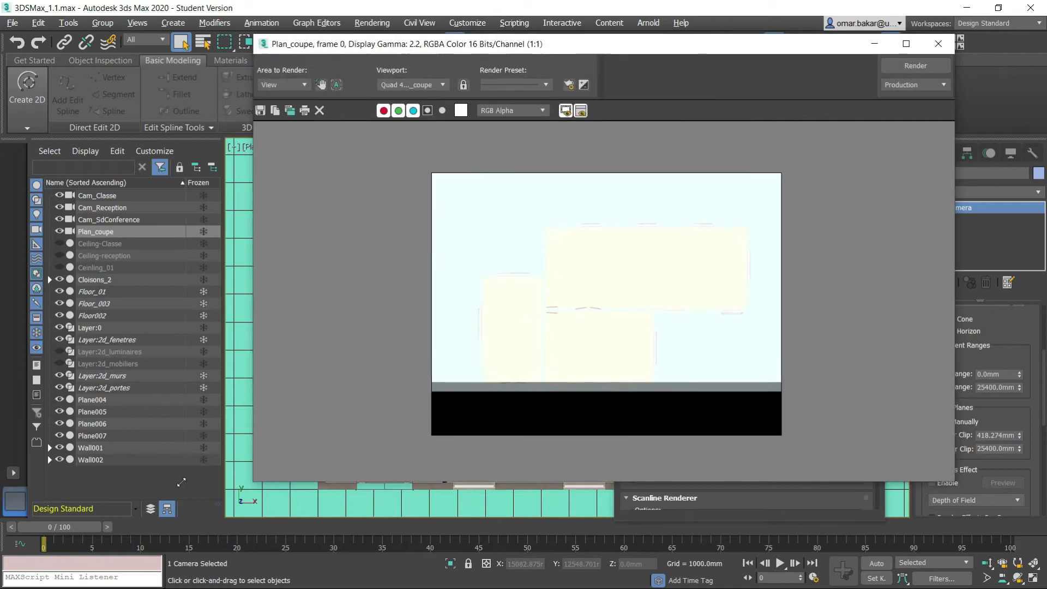
drag(429, 440, 181, 480)
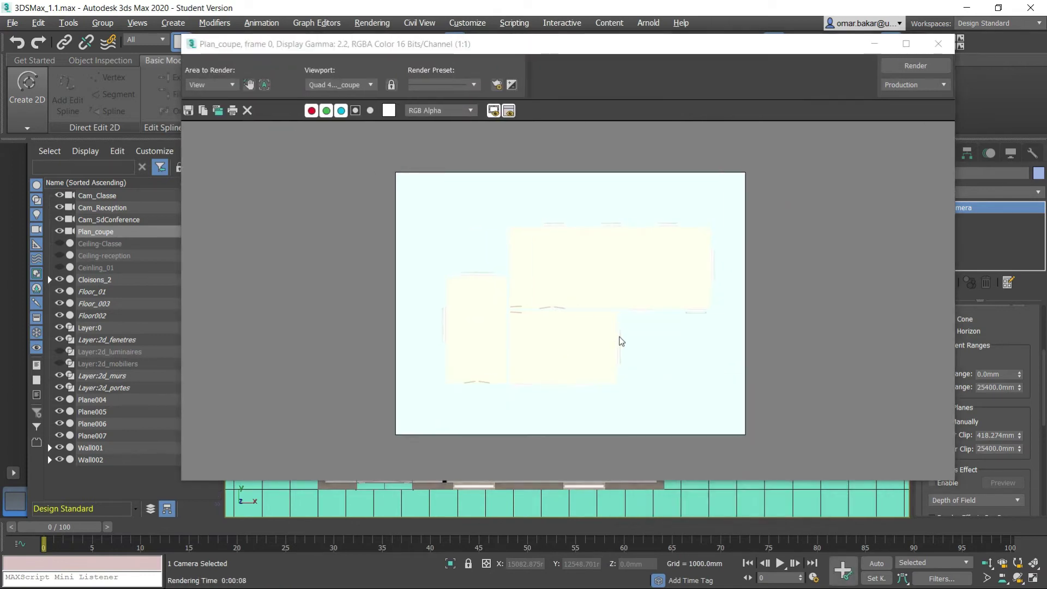
scroll(620, 336, up, 2)
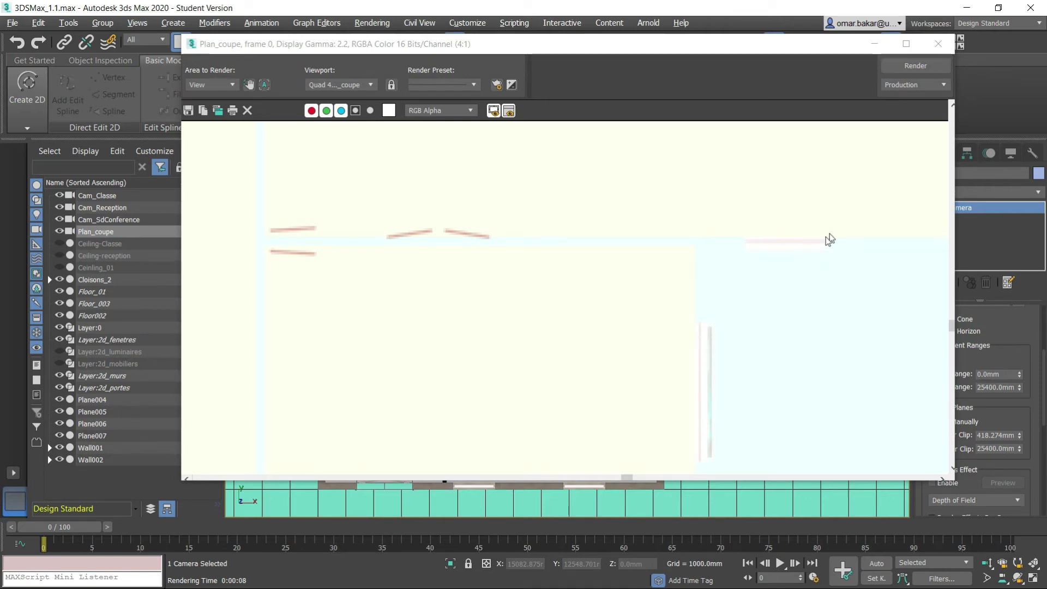
scroll(688, 286, down, 2)
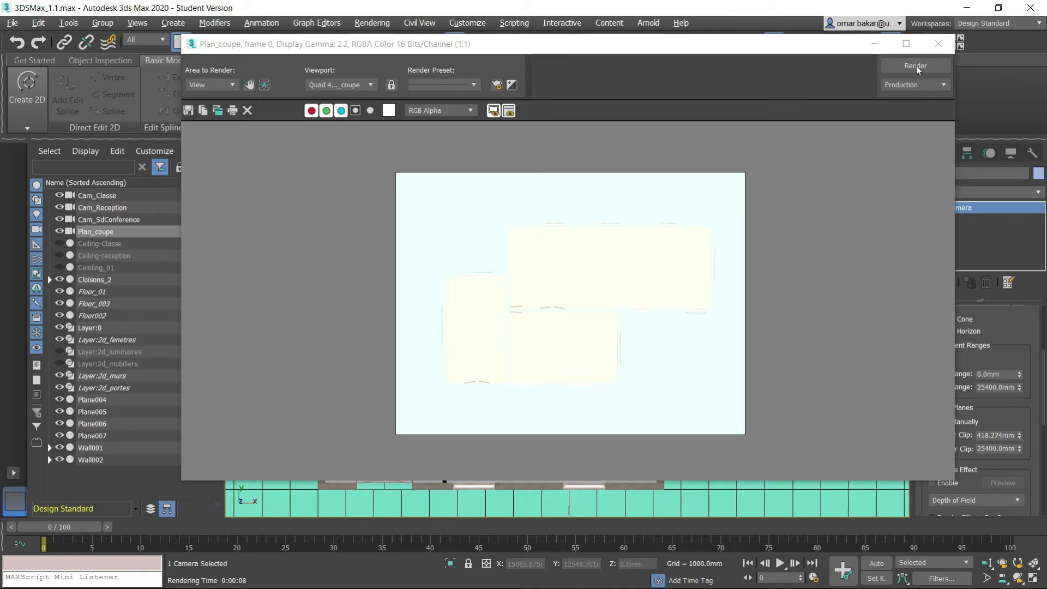
click(938, 43)
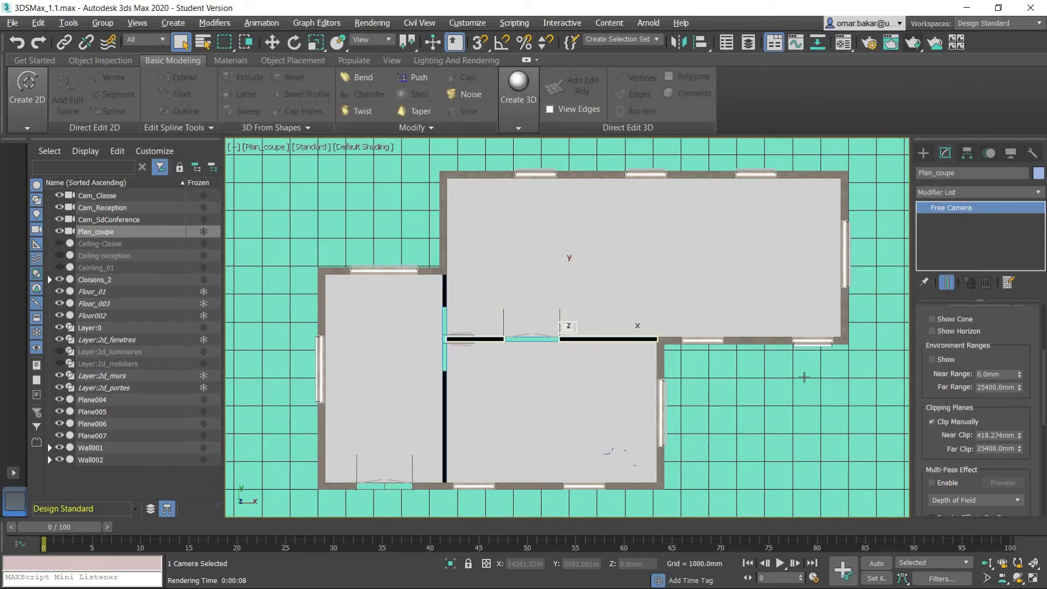
Restore the four-viewport layout and zoom the Top and Left views around the house and cameras
click(1032, 578)
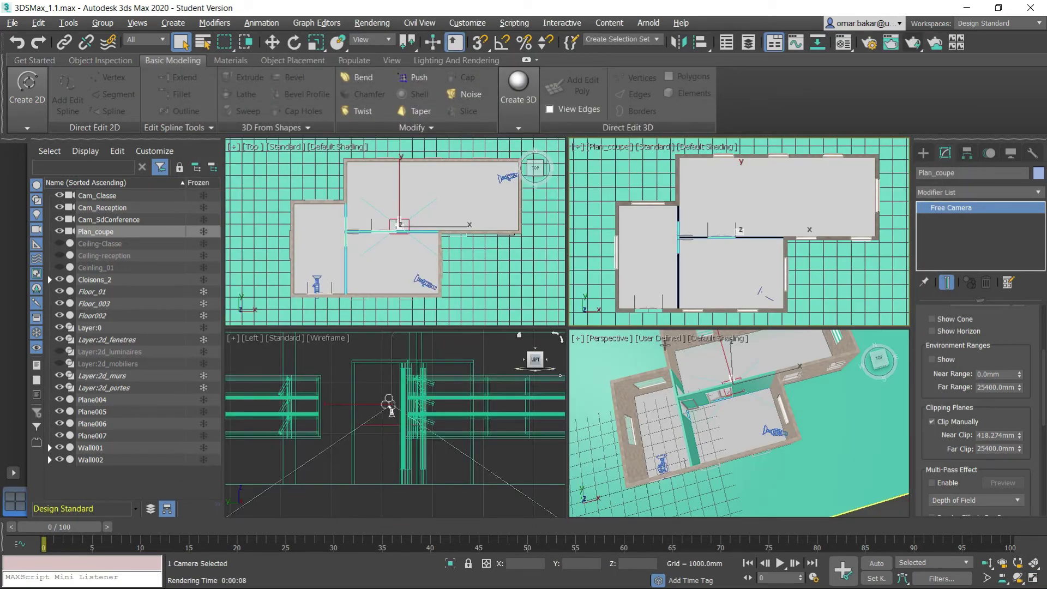
scroll(431, 392, down, 3)
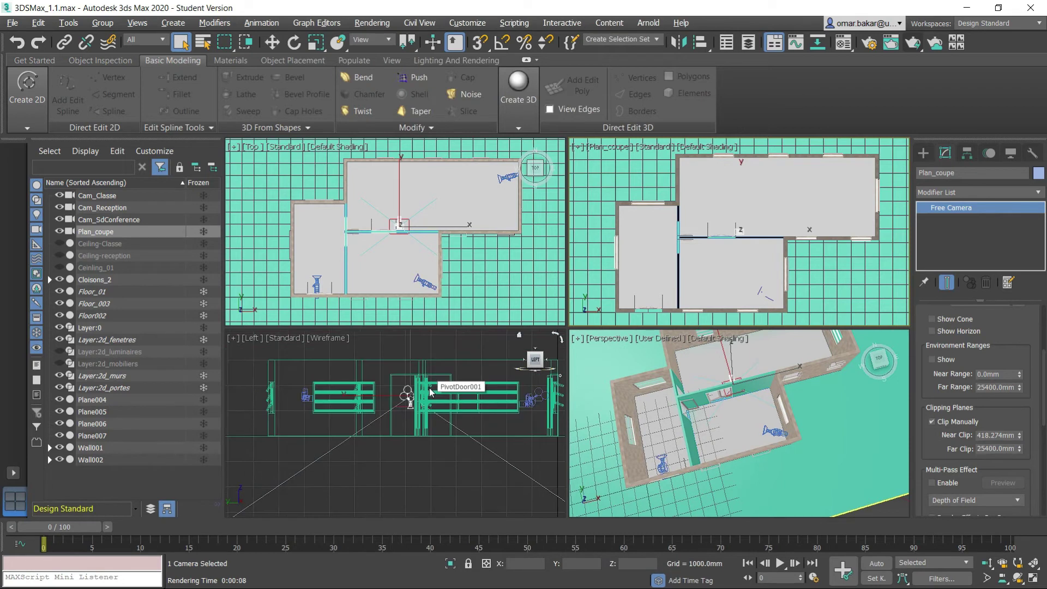
scroll(485, 299, down, 2)
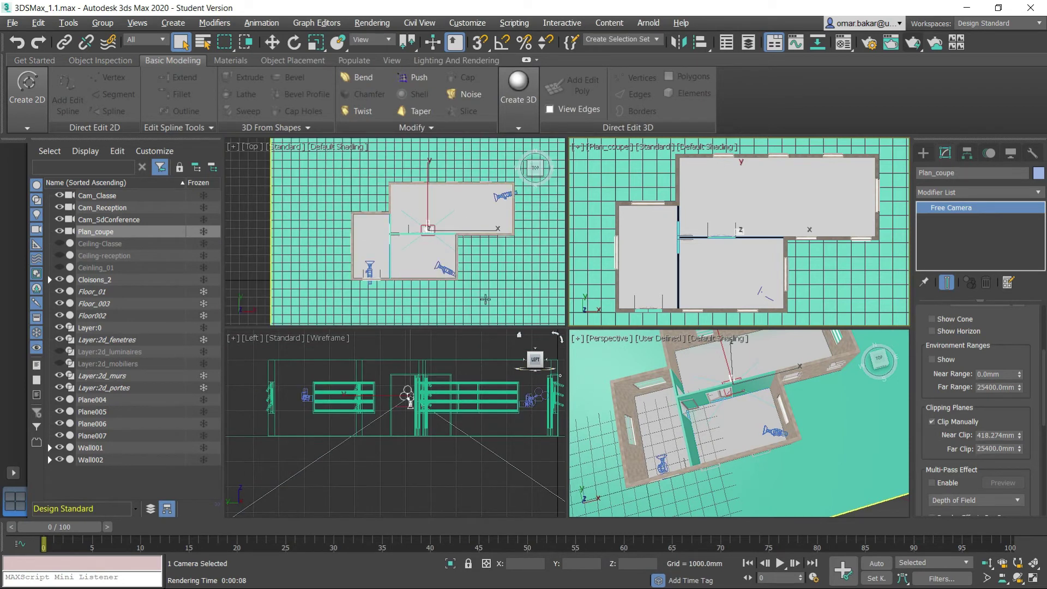
scroll(478, 393, down, 1)
scroll(458, 409, down, 2)
scroll(433, 426, down, 1)
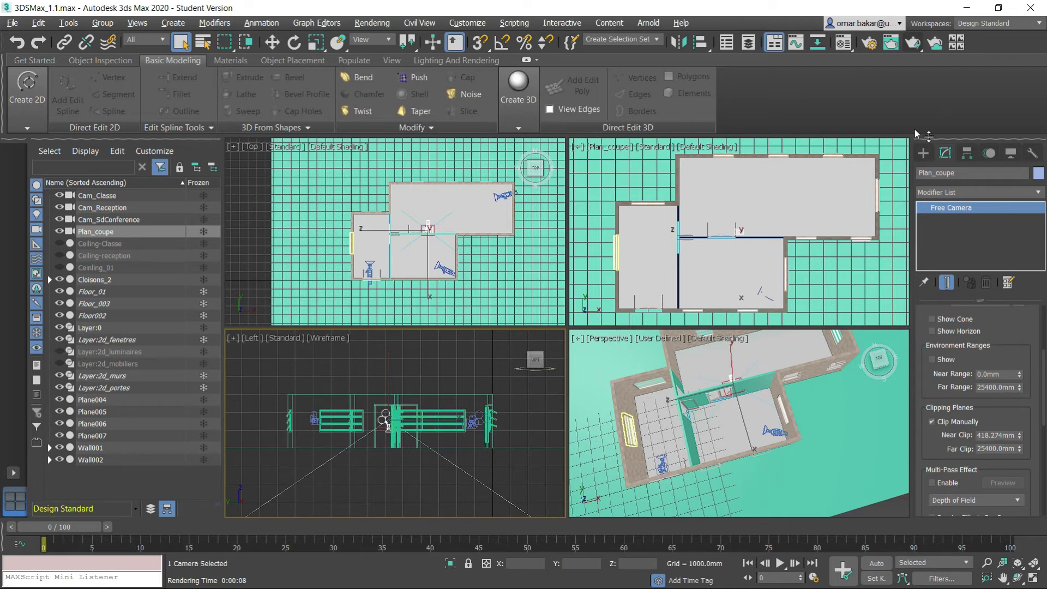
Place target camera Camera001 right of the house, aimed left toward the house centre
click(923, 154)
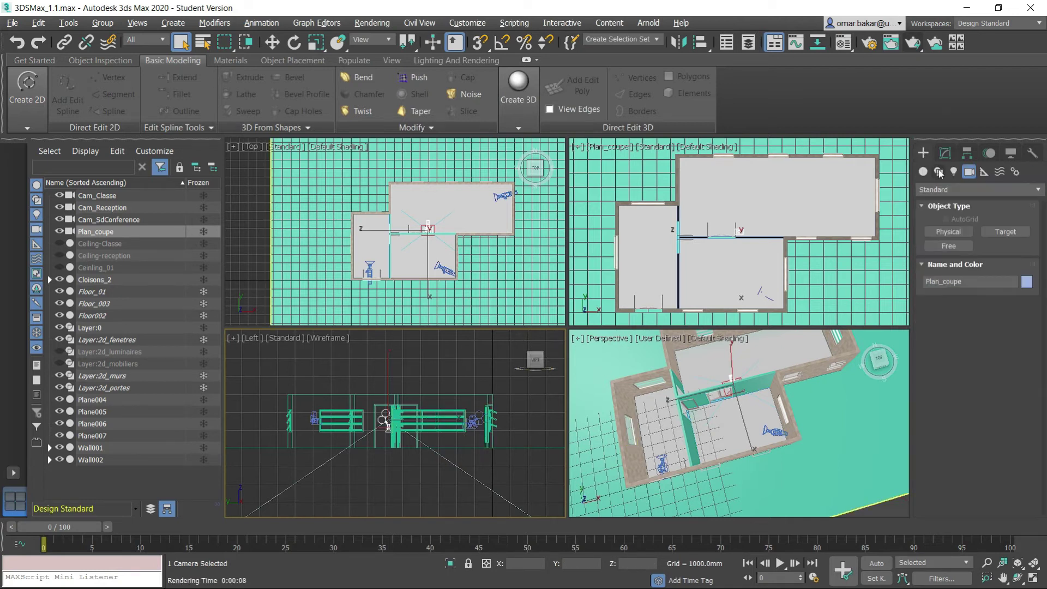
click(1008, 232)
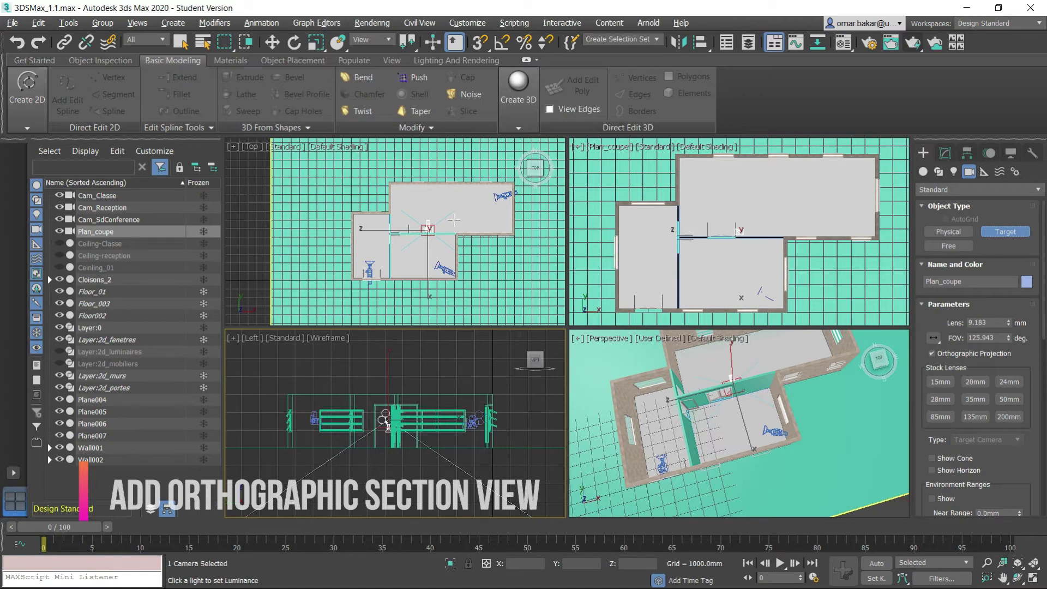
scroll(435, 235, up, 4)
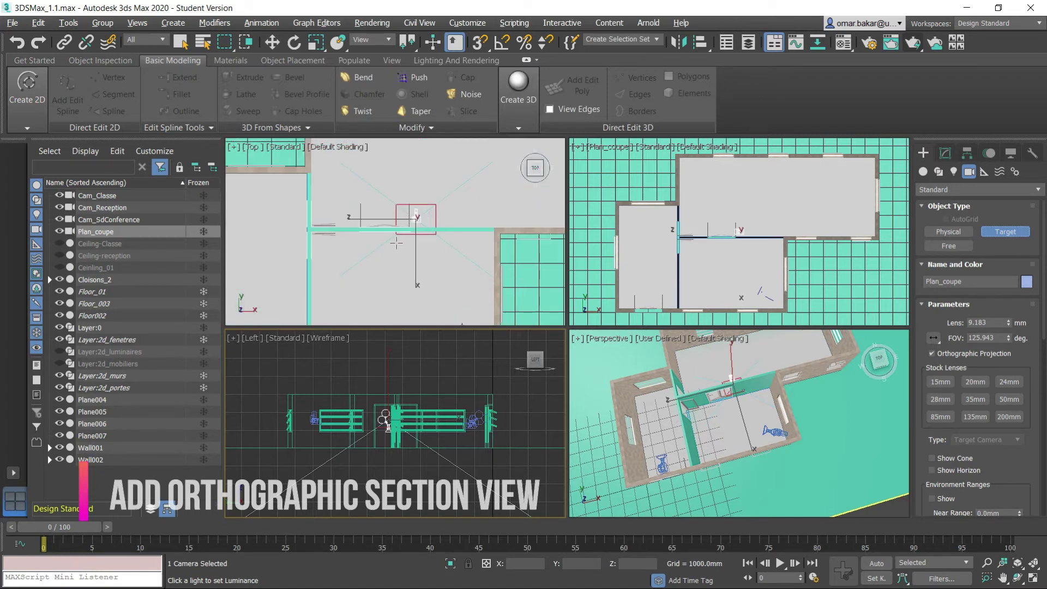
scroll(404, 240, down, 1)
scroll(436, 229, down, 1)
scroll(460, 225, down, 1)
scroll(453, 232, down, 1)
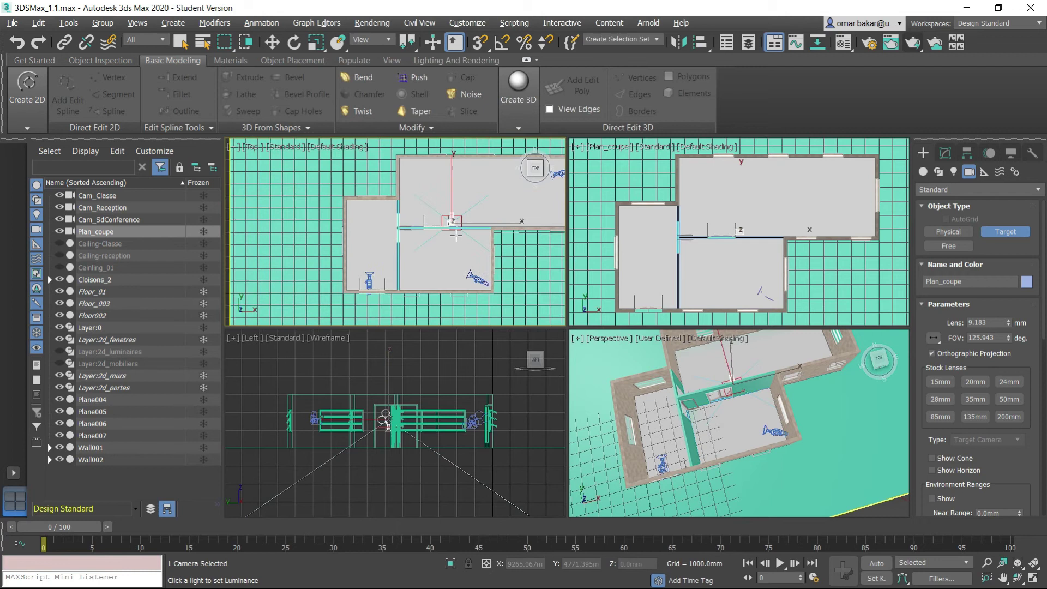
scroll(436, 232, down, 2)
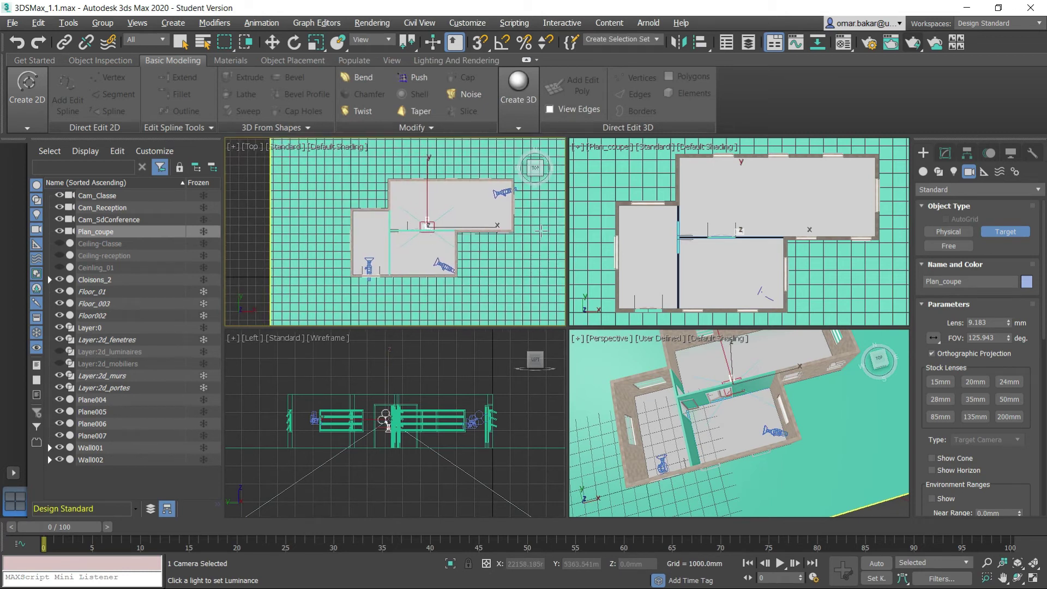
drag(541, 231, 325, 229)
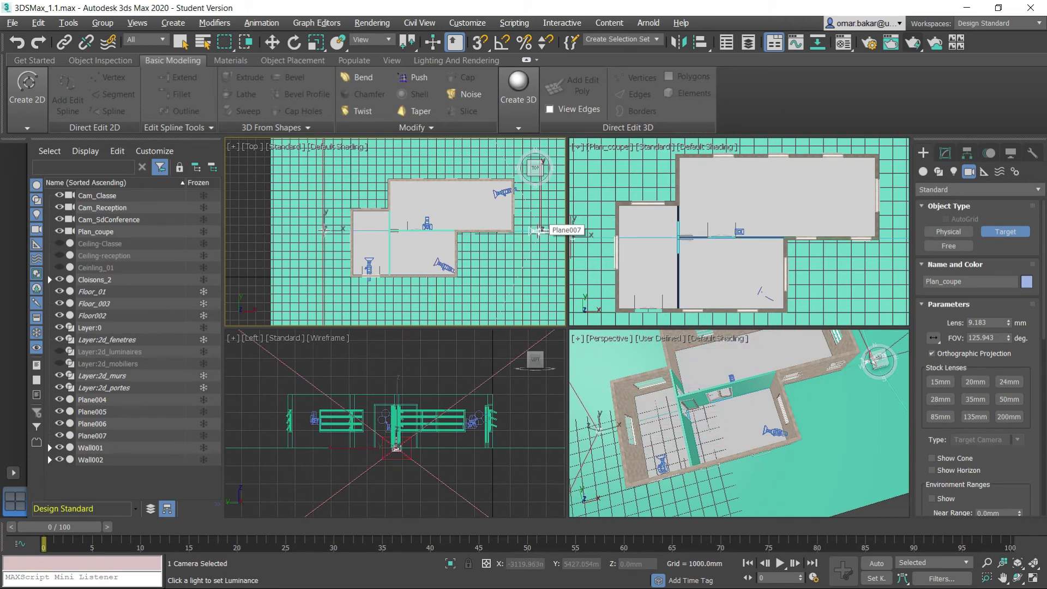
drag(324, 230, 325, 231)
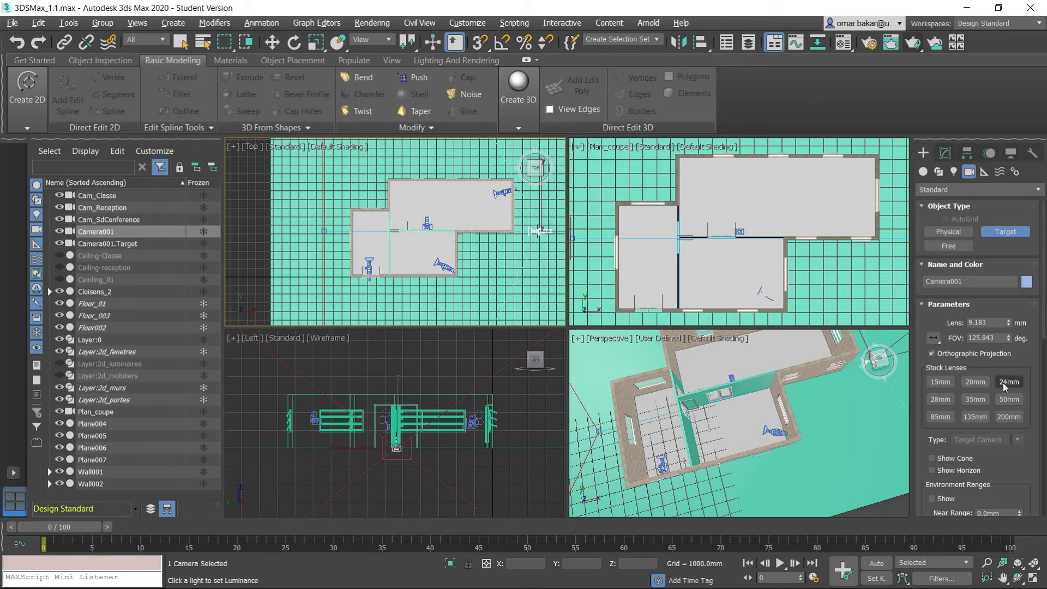
Rename Camera001 to Coupe_Lat in the Scene Explorer and show its parameters in the Modify panel
right_click(136, 235)
click(137, 287)
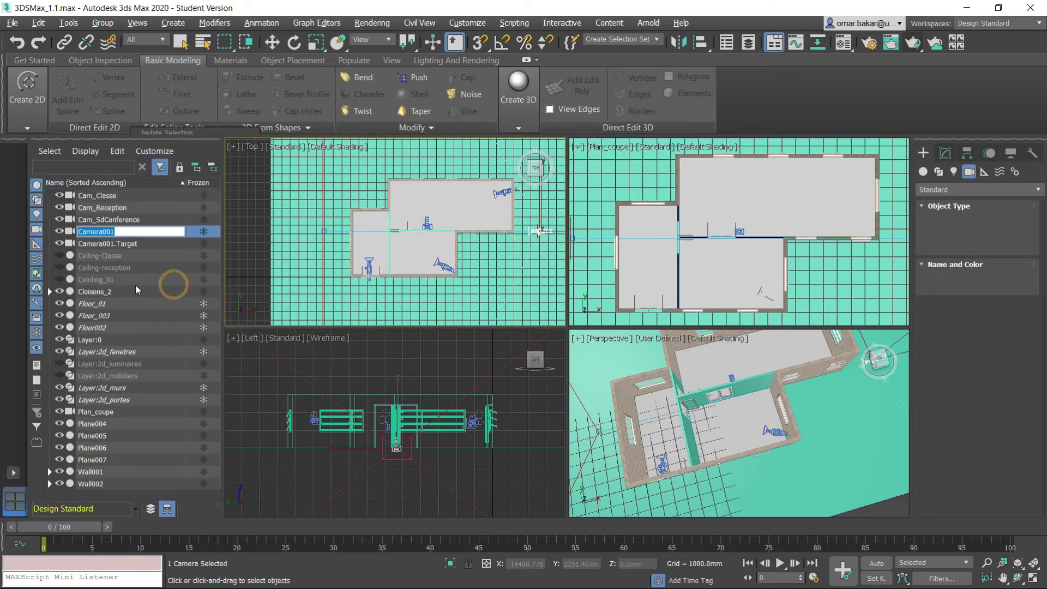
text(Coupe_)
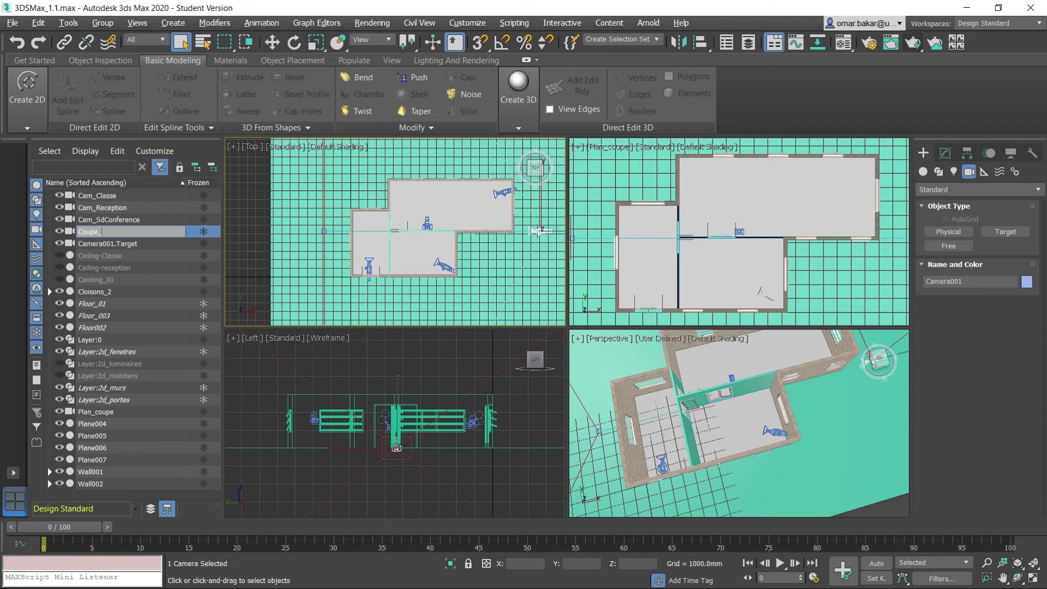
key(Return)
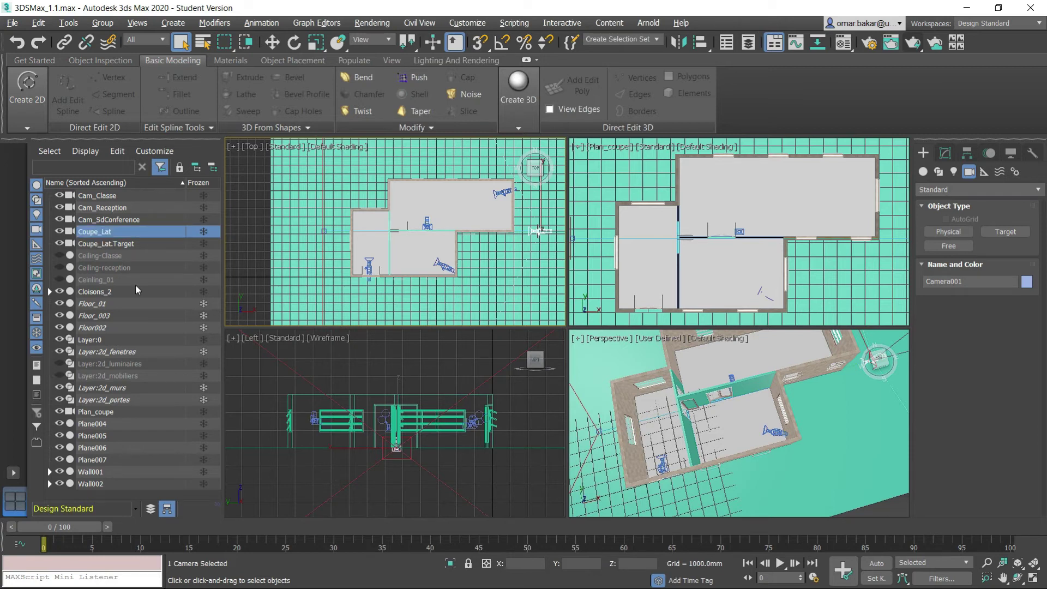
click(945, 153)
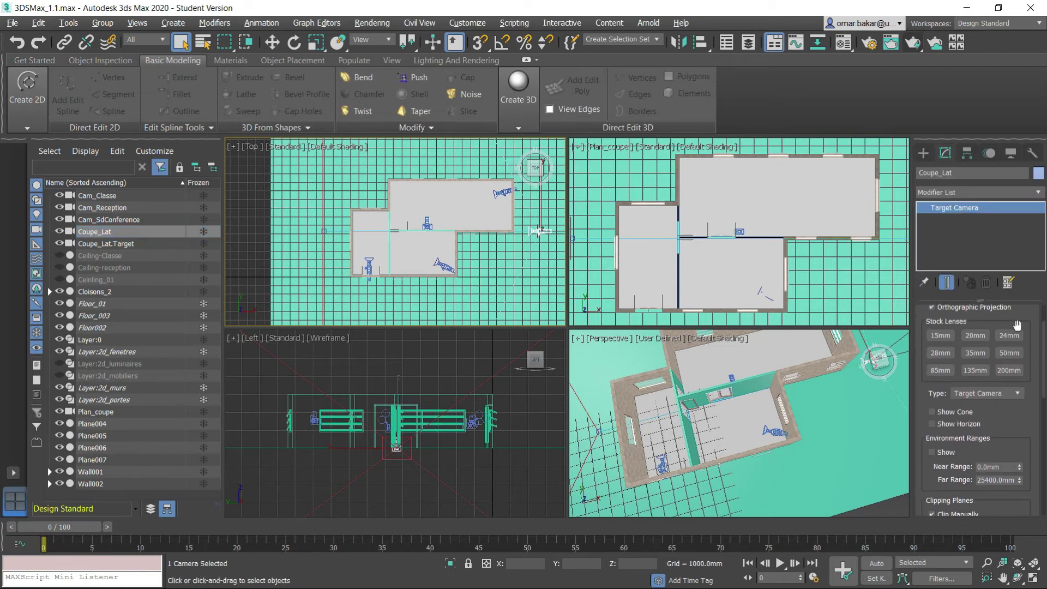
Make Coupe_Lat a Free Camera, raise it to about 1345 mm, and maximize the Top view
click(1019, 394)
click(975, 404)
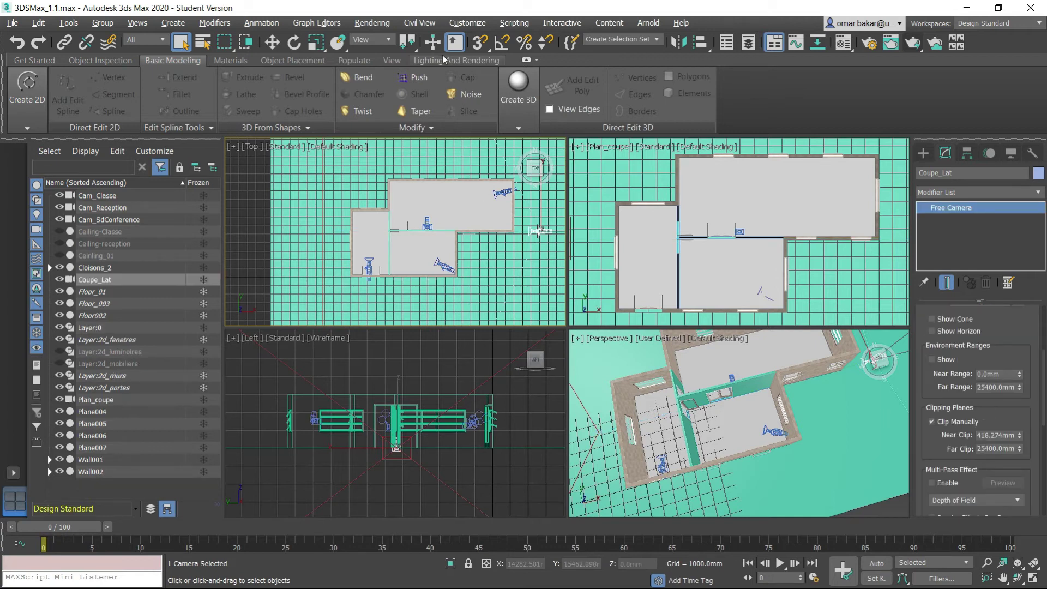
click(270, 43)
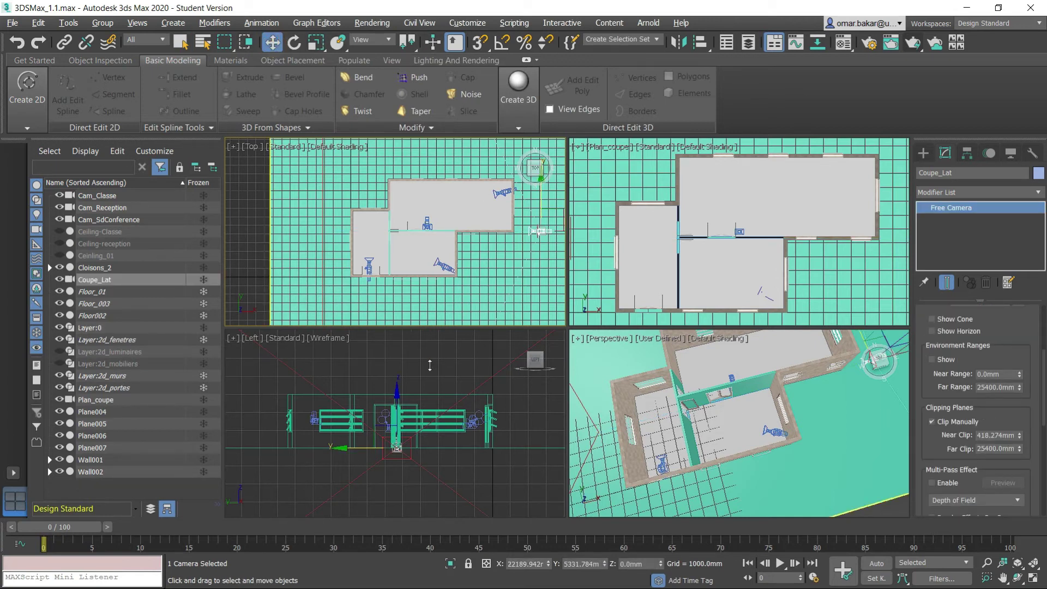
click(410, 391)
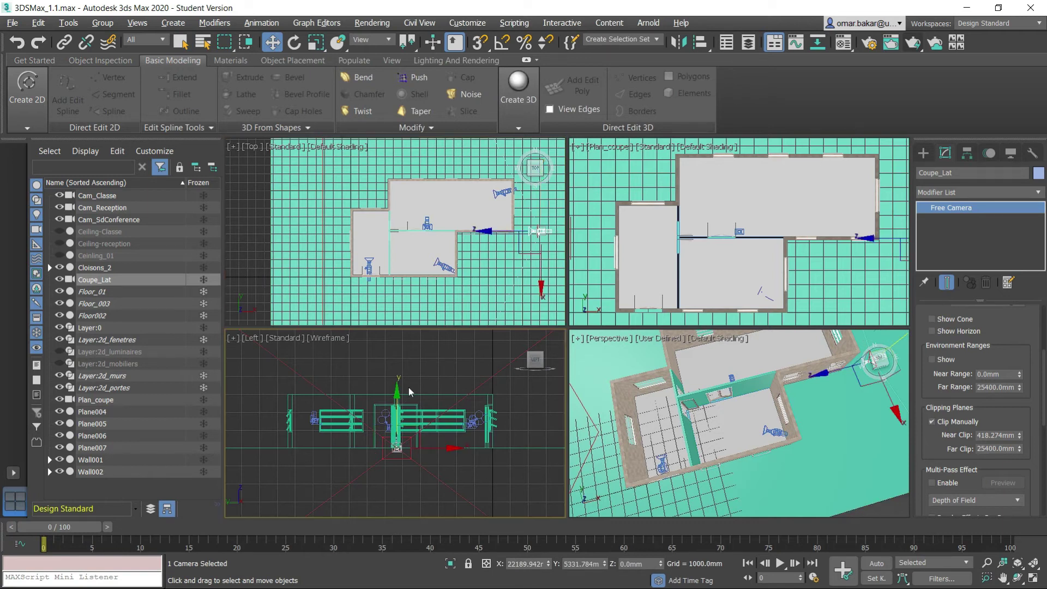
drag(395, 392, 393, 366)
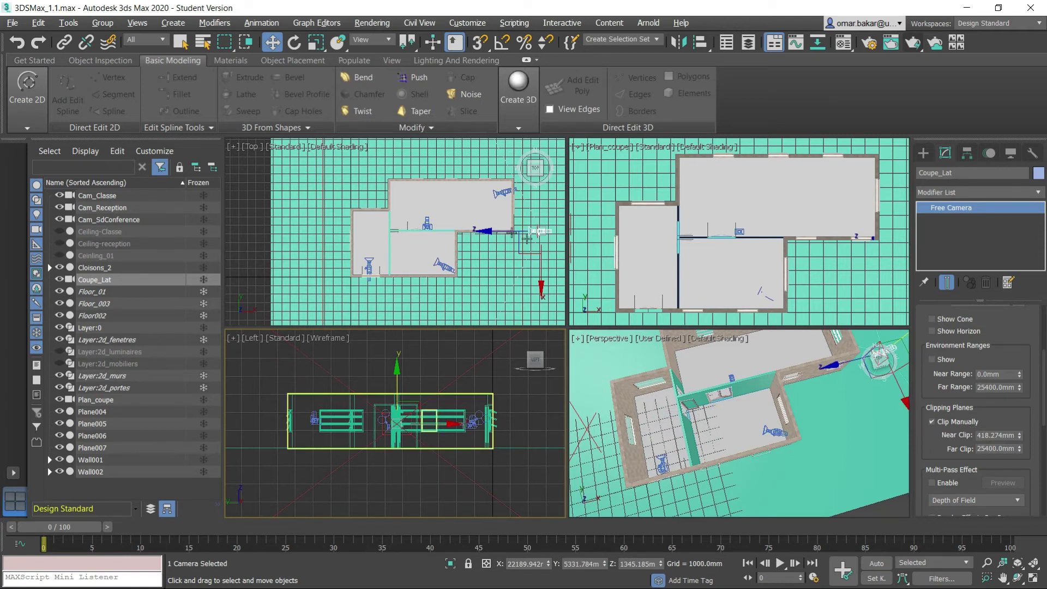
click(496, 240)
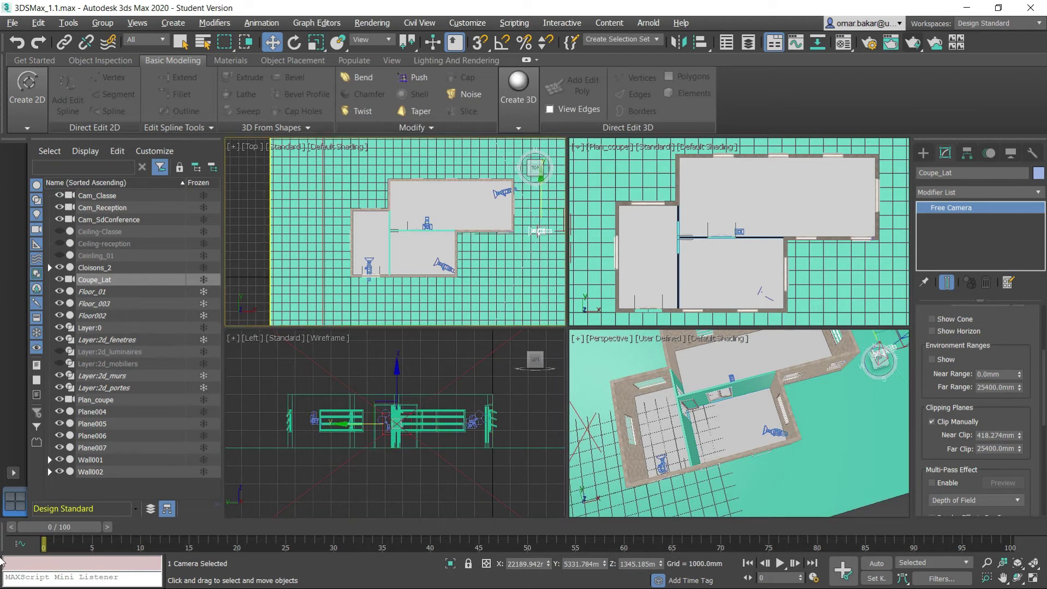
click(1034, 581)
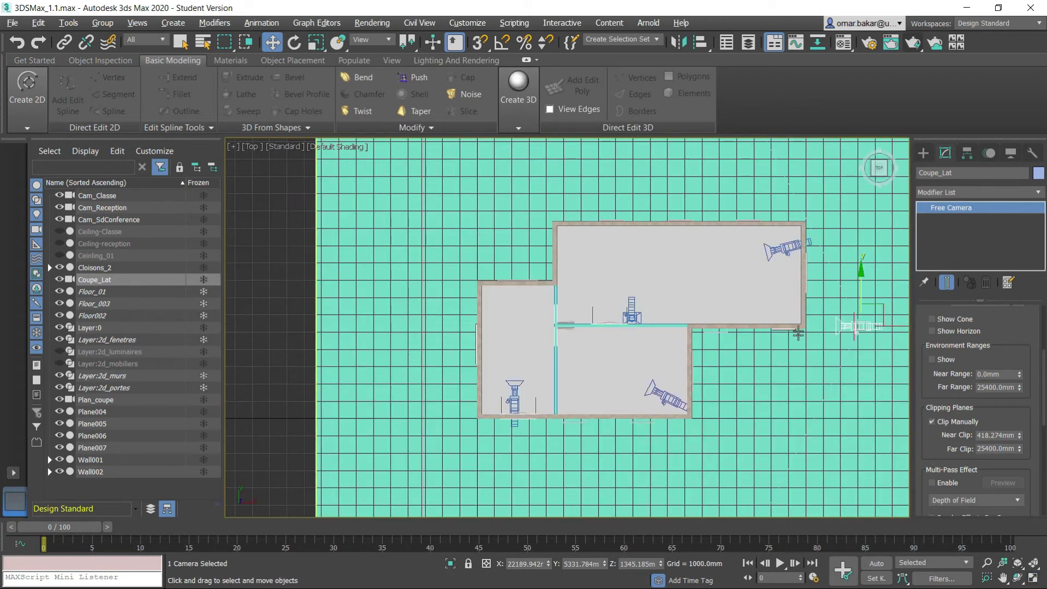
Set Coupe_Lat's Near Clip to about 14149.766 mm so it cuts the house, then restore four views
scroll(794, 342, up, 3)
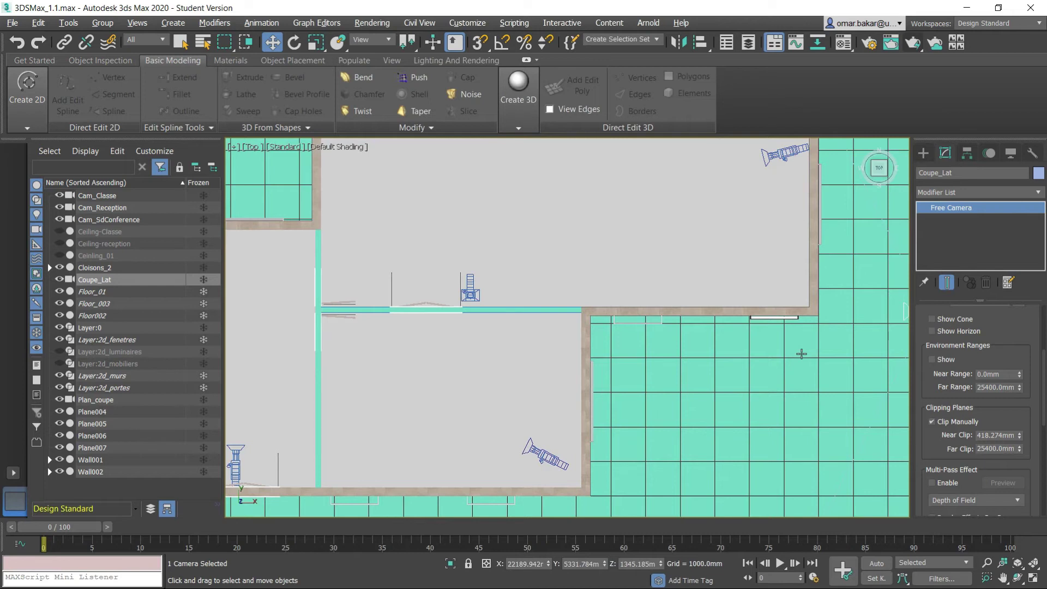
scroll(801, 354, down, 2)
scroll(805, 344, down, 1)
scroll(808, 330, down, 1)
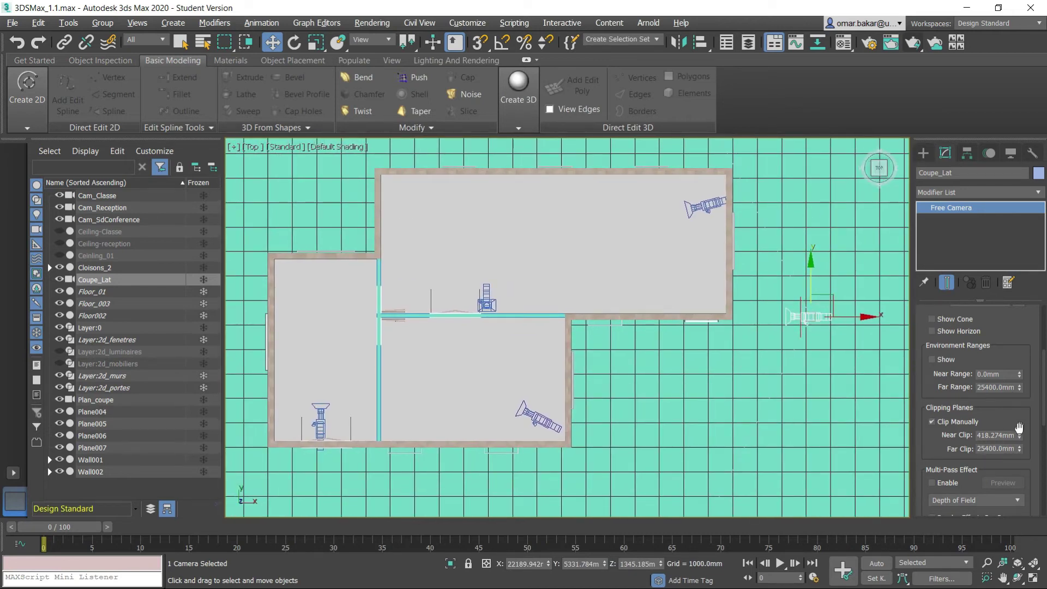
drag(1019, 434, 988, 44)
mouse_move(1019, 434)
mouse_down()
mouse_move(1043, 246)
mouse_move(8, 249)
mouse_up()
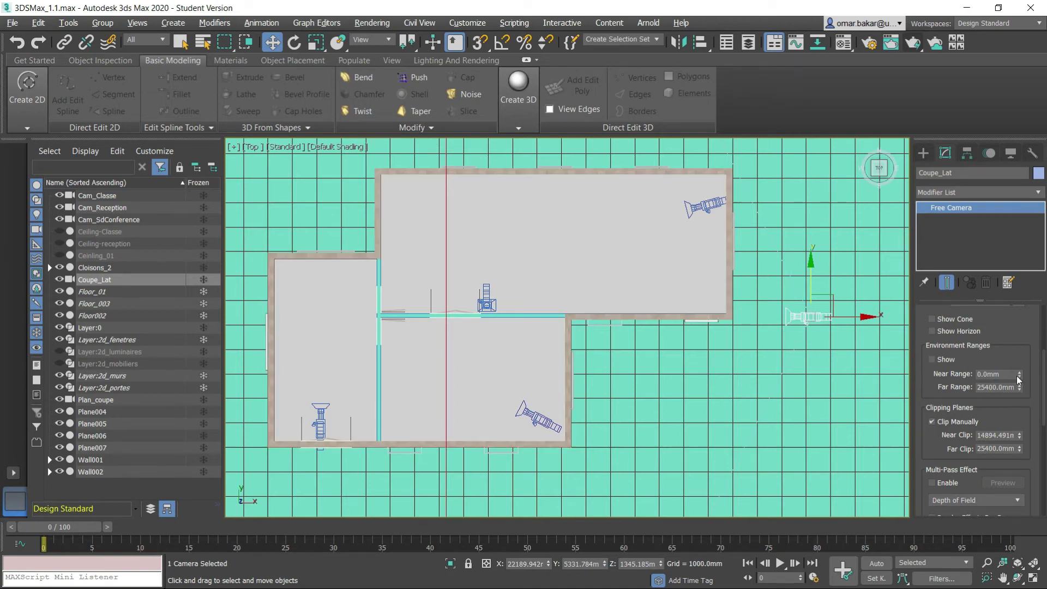
drag(1019, 434, 1018, 438)
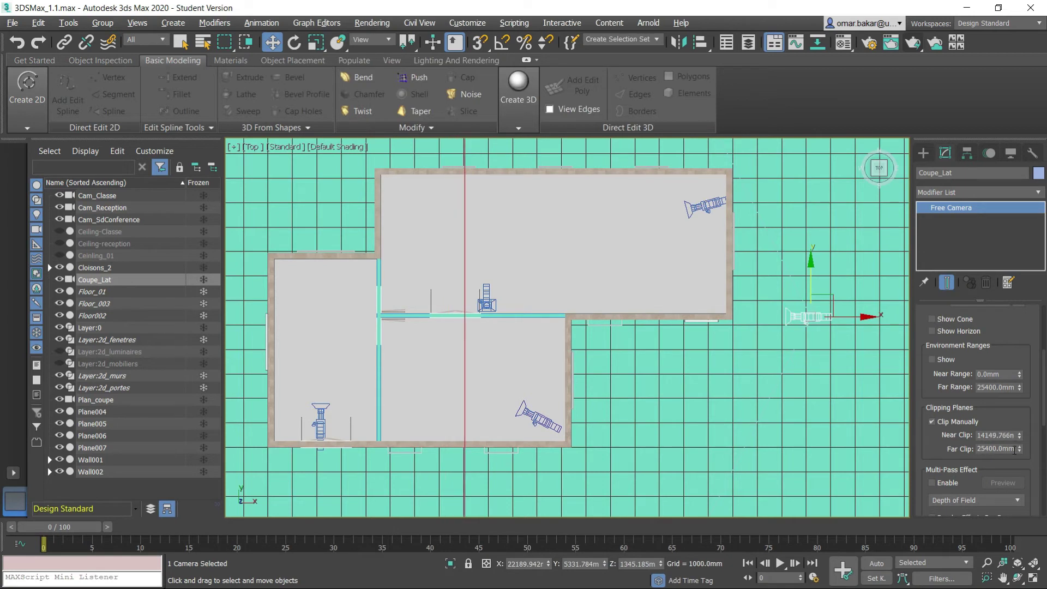
click(1034, 579)
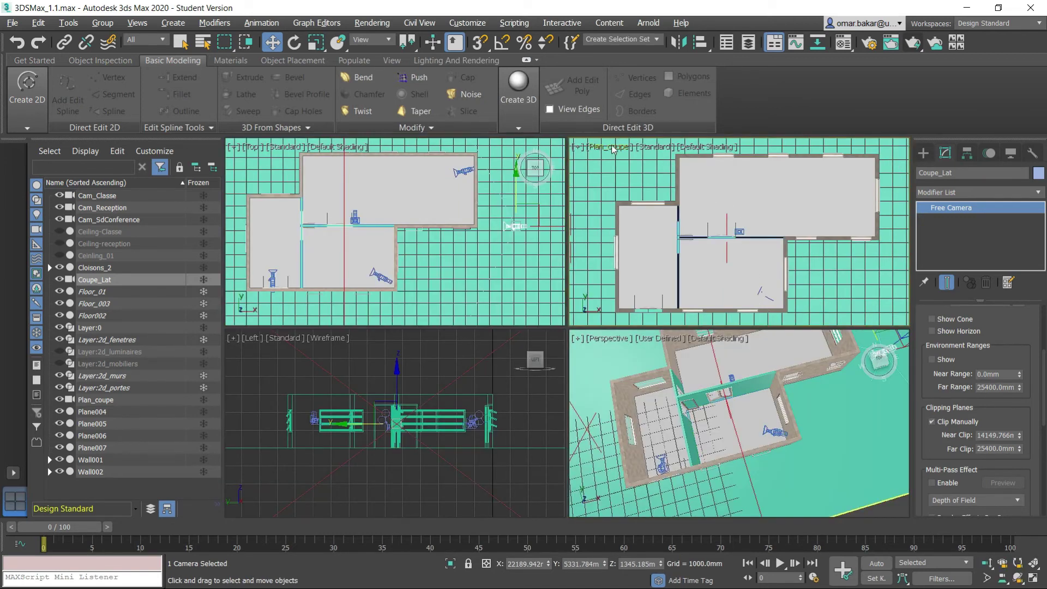
Switch the Plan_coupe viewport to look through the Coupe_Lat camera
click(612, 147)
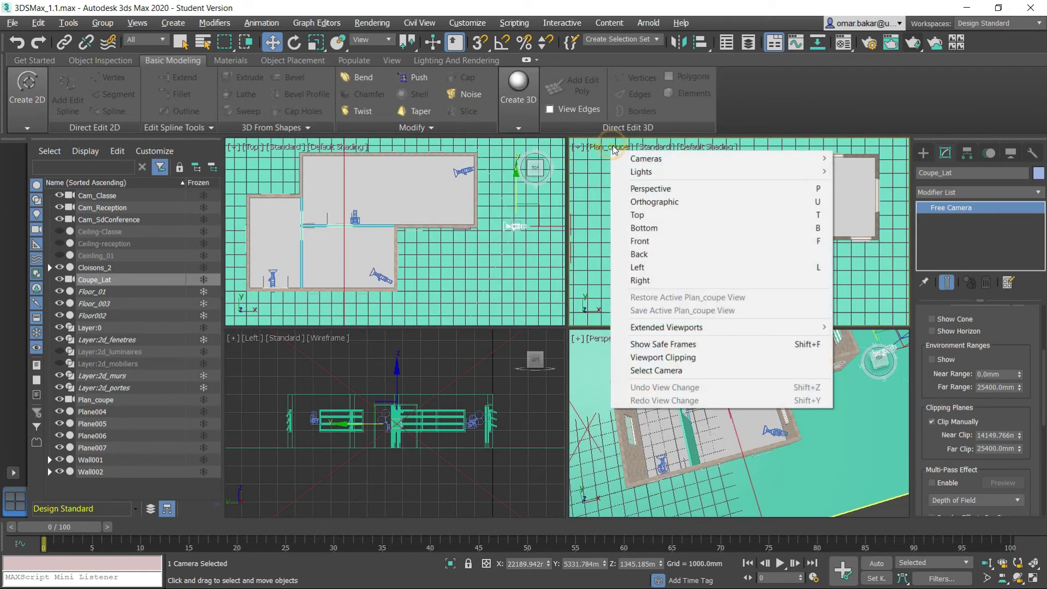
click(654, 189)
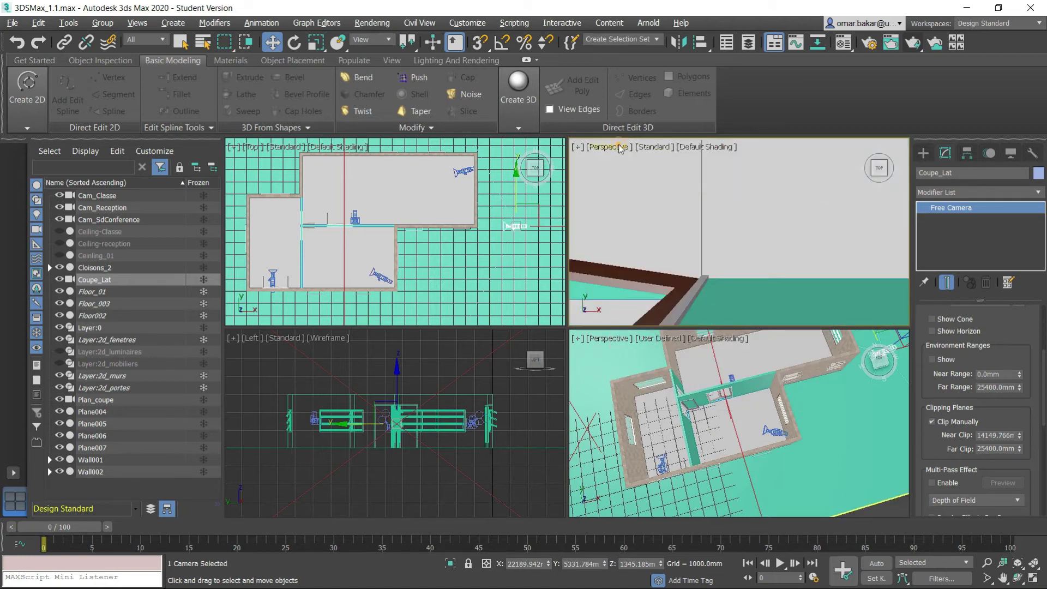
click(620, 148)
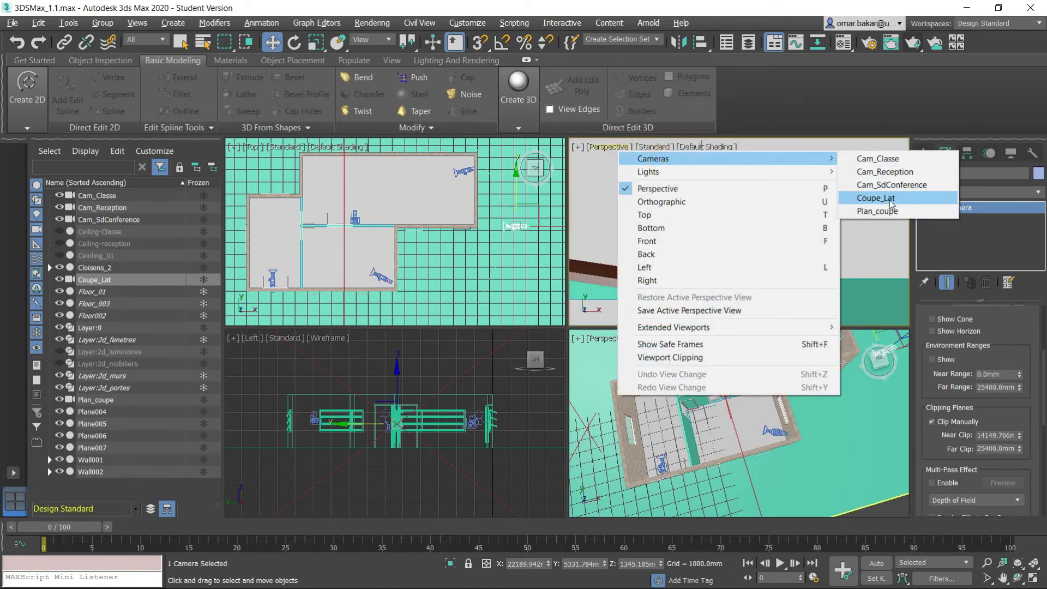
click(888, 200)
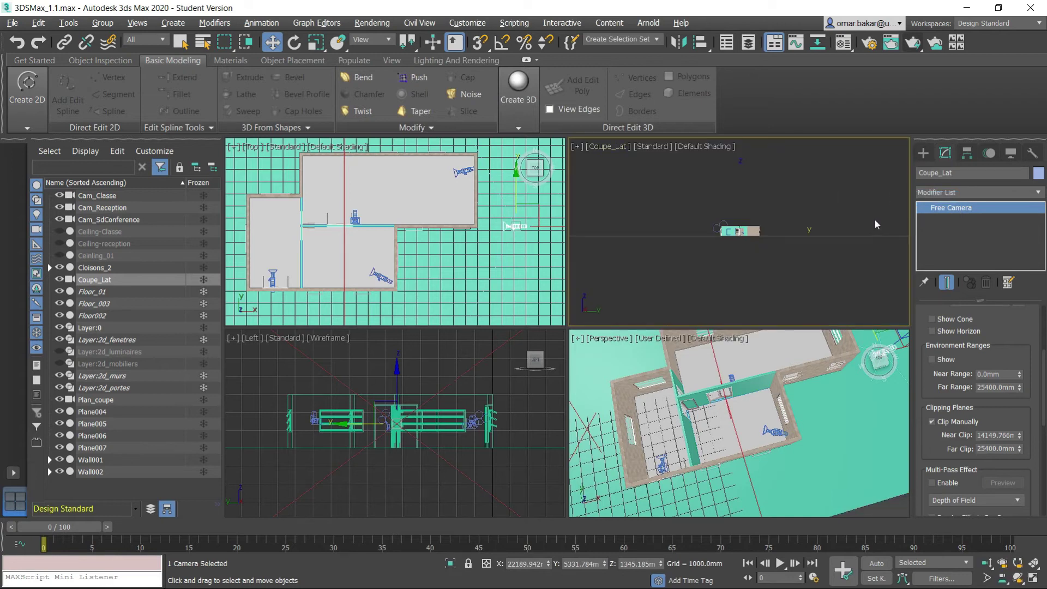
right_click(819, 268)
Maximize the Coupe_Lat view and narrow its field of view to enlarge the section
click(1035, 579)
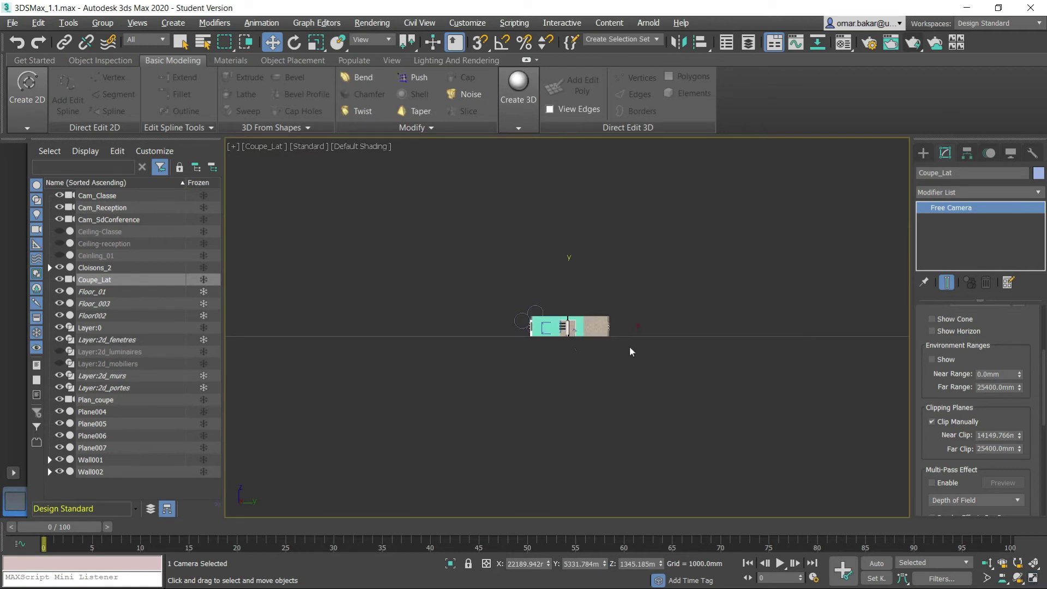
click(988, 581)
drag(569, 317, 612, 211)
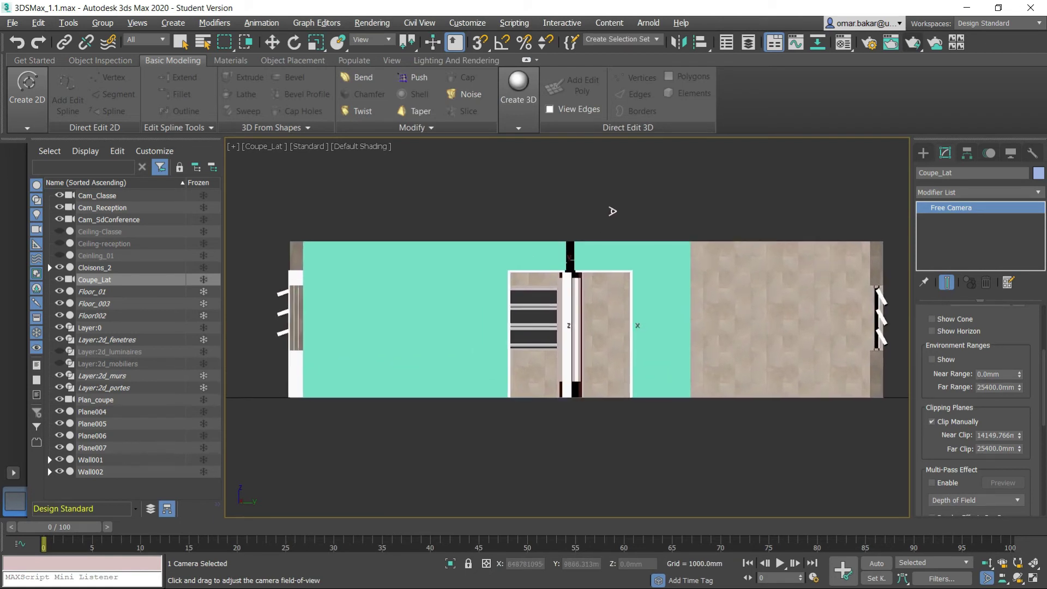
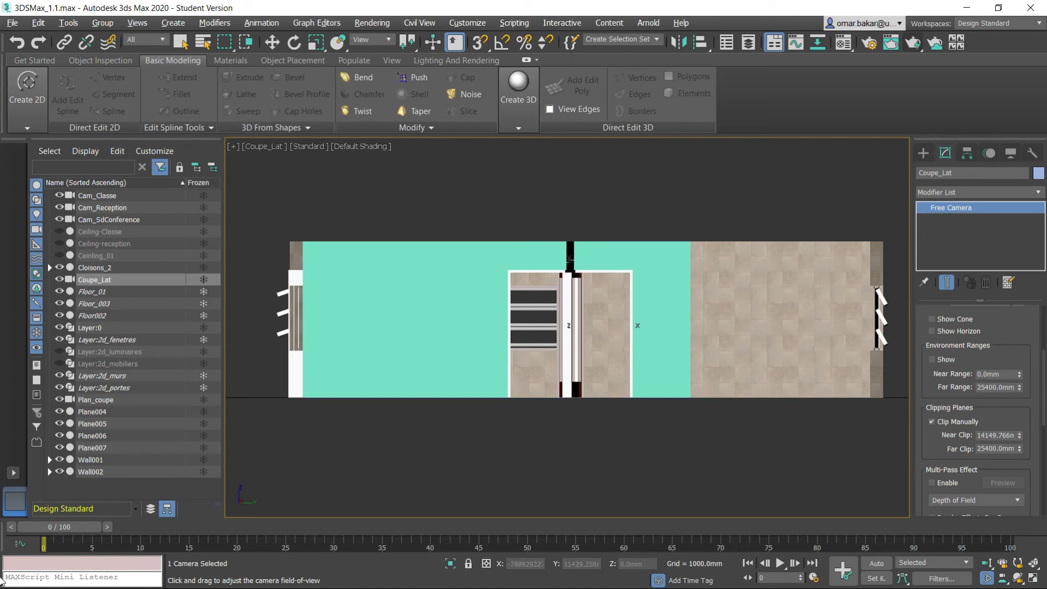
Restore the four-viewport layout showing Top, Coupe_Lat, Left and Perspective views
click(1026, 579)
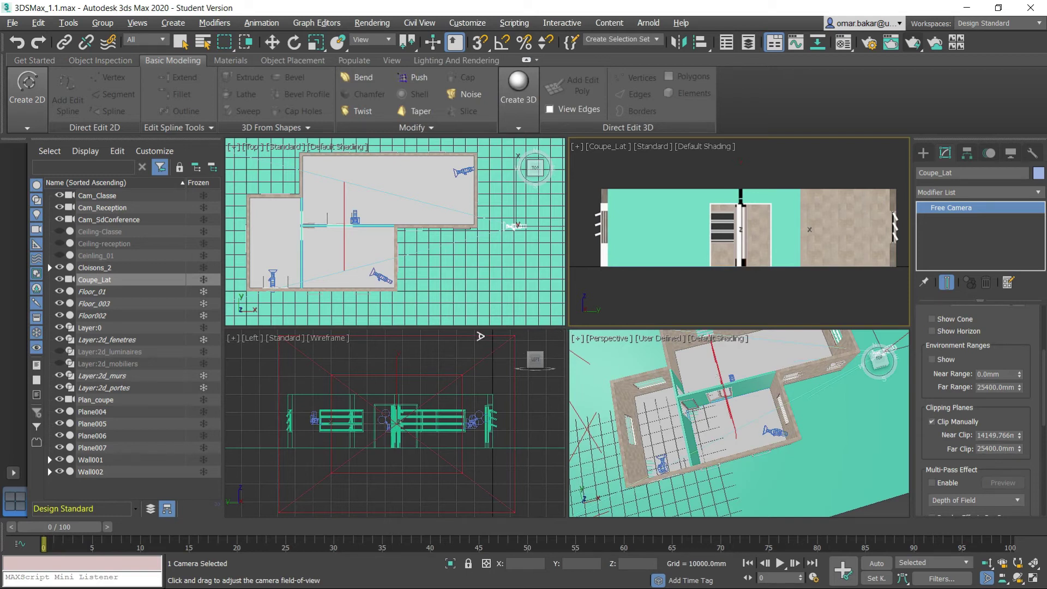
Zoom out and centre the whole plan and ground plane in the Top view, with the Create panel active
scroll(433, 269, down, 2)
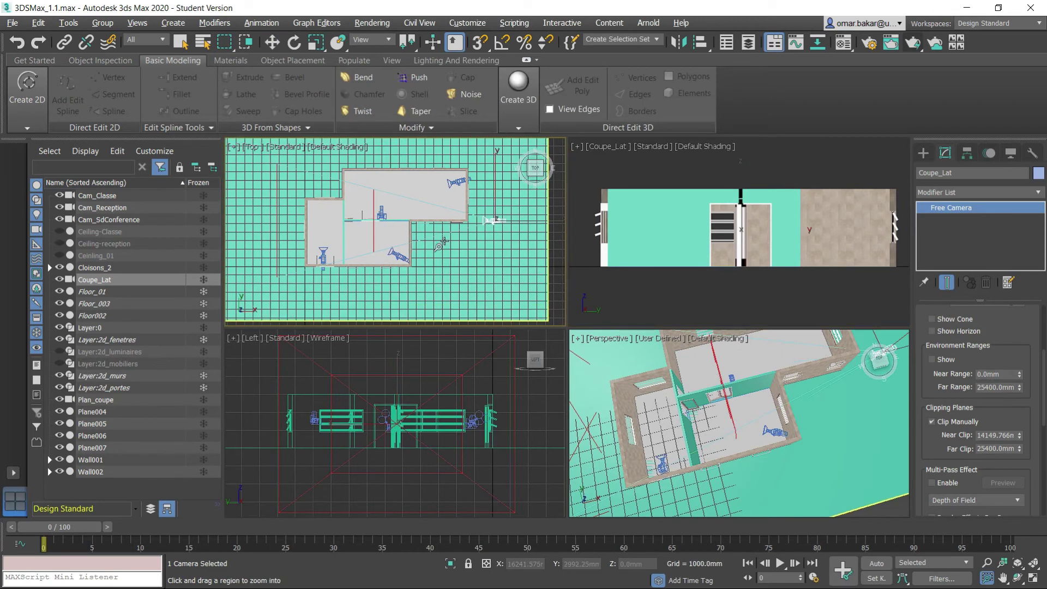
scroll(436, 265, down, 2)
middle_drag(434, 262, 441, 255)
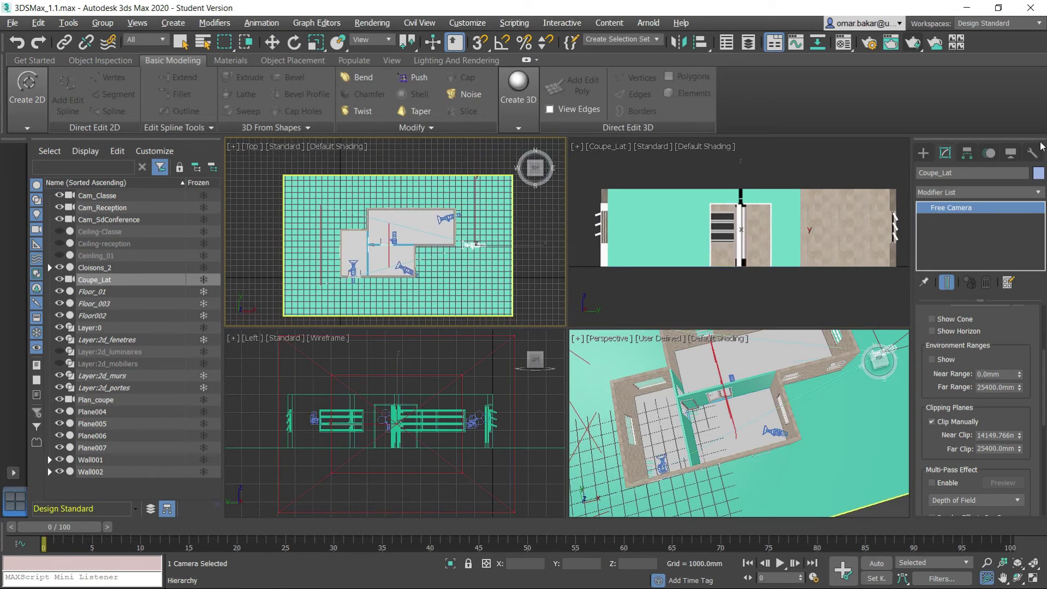
click(923, 152)
scroll(415, 260, down, 2)
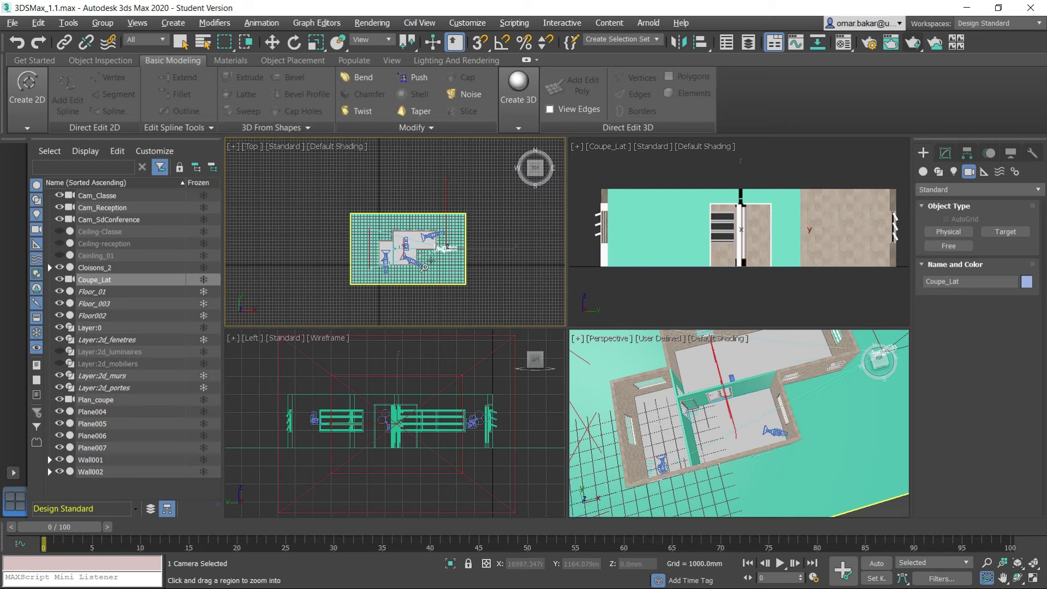
scroll(400, 262, down, 1)
scroll(399, 262, up, 1)
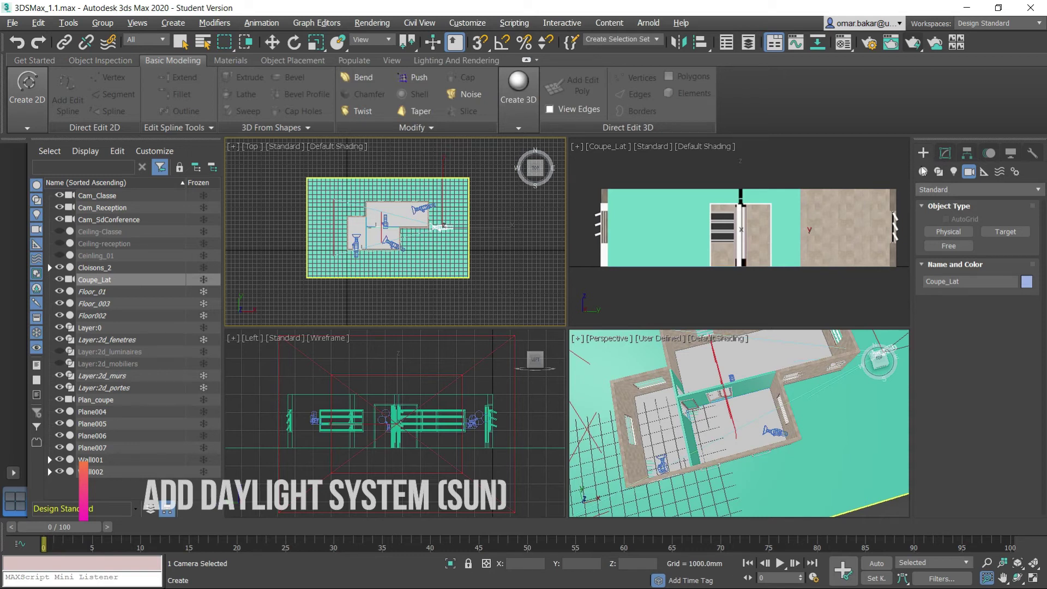
Create Daylight001, placing its compass on the floor plan in the Top view and setting the sun distance
click(1000, 173)
click(1014, 171)
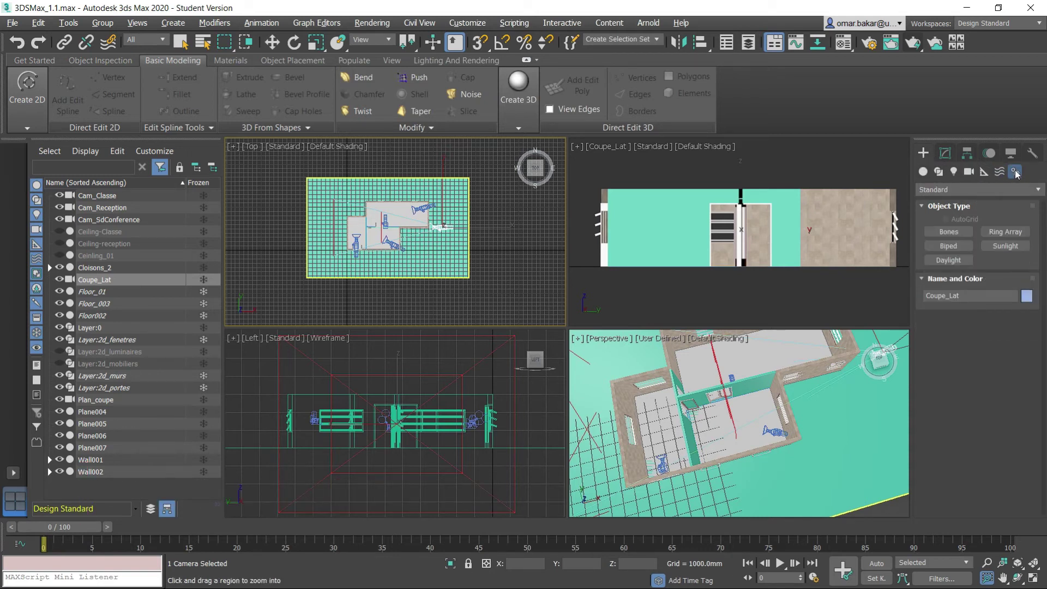
click(953, 260)
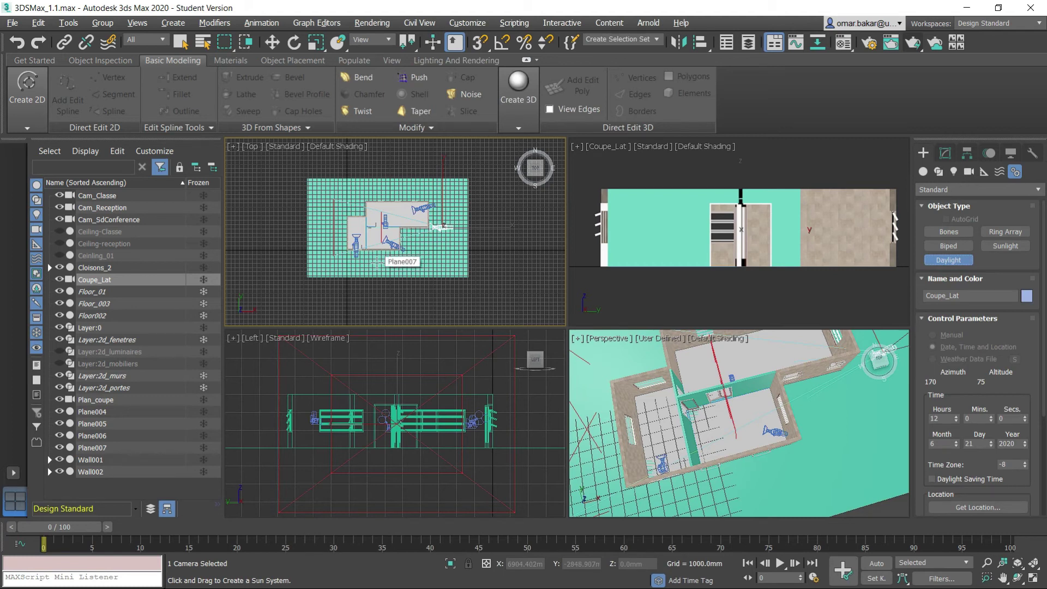
drag(376, 263, 378, 279)
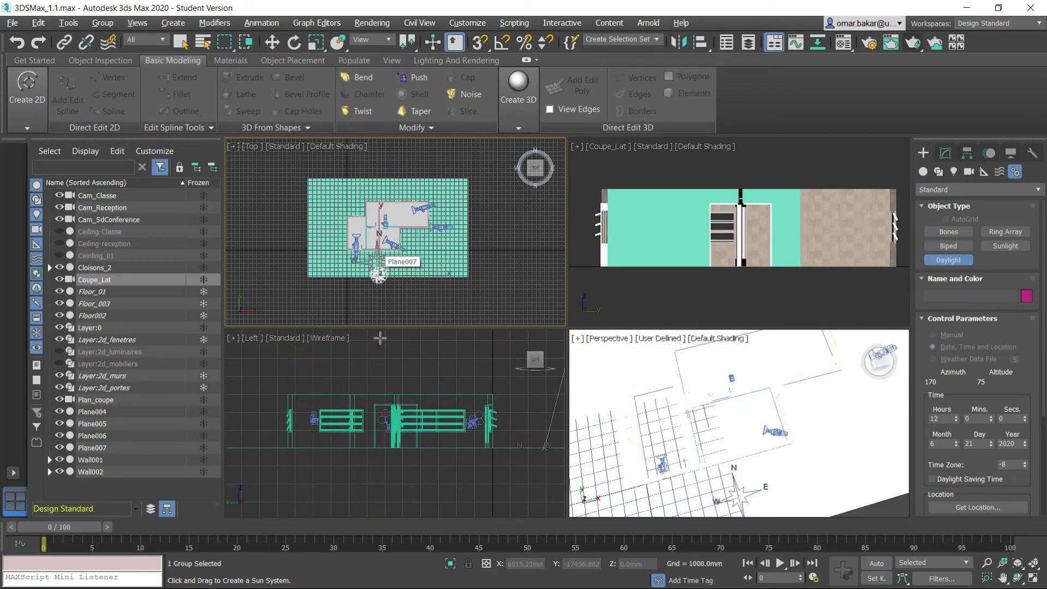
click(385, 315)
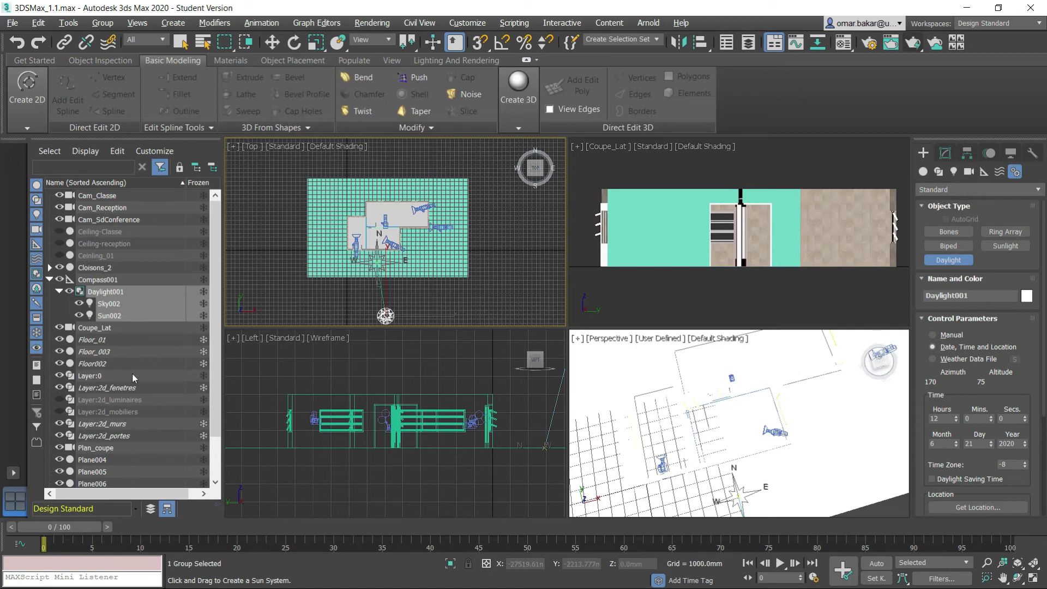
Collapse Daylight001 in the Scene Explorer and unhide Ceiling-Classe, Ceiling-reception and Ceiling_01
drag(214, 297, 214, 327)
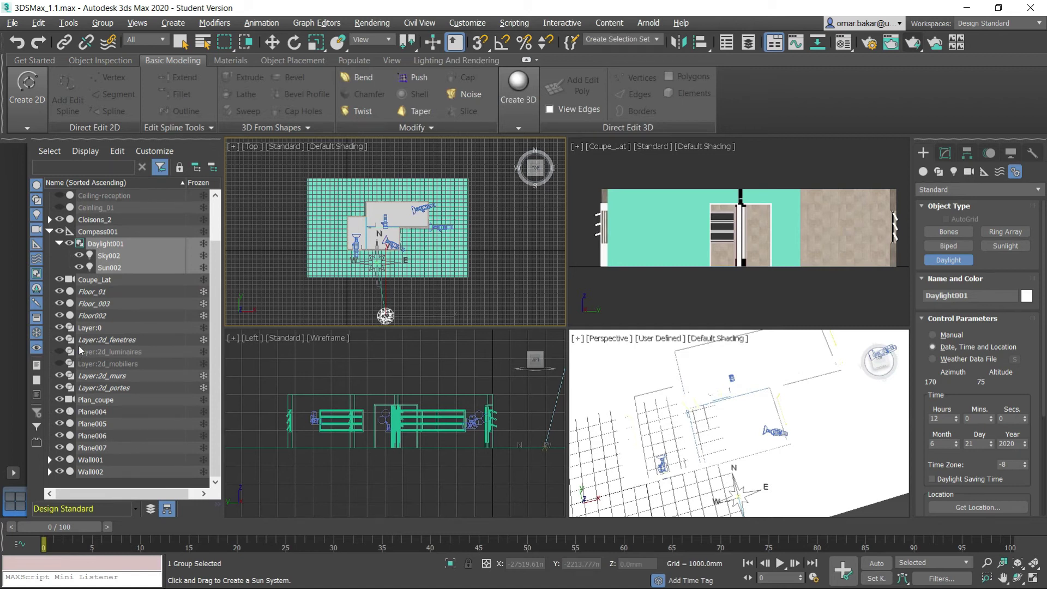
click(59, 244)
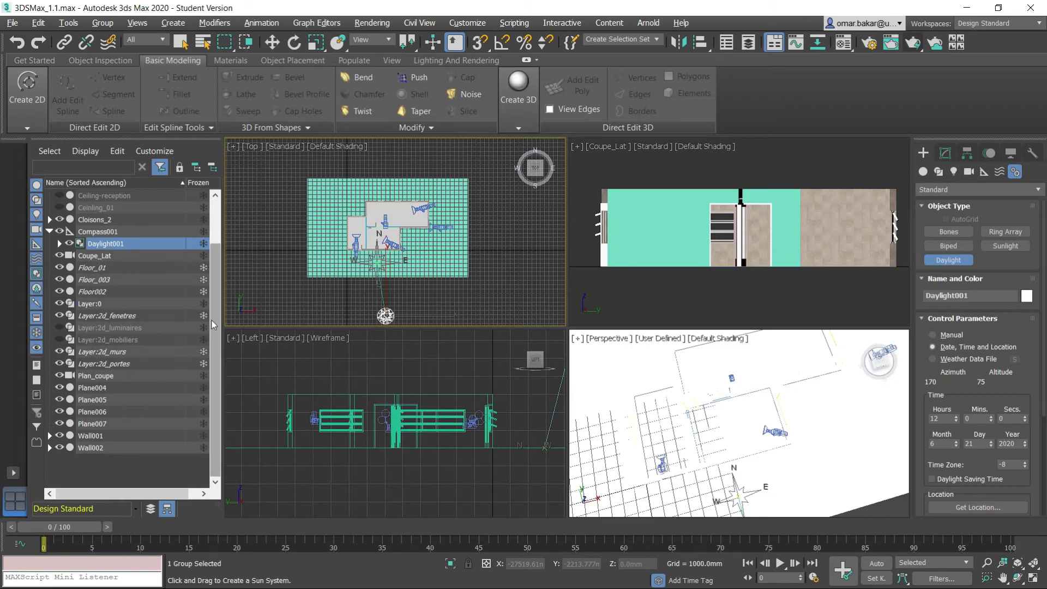
drag(213, 325, 212, 268)
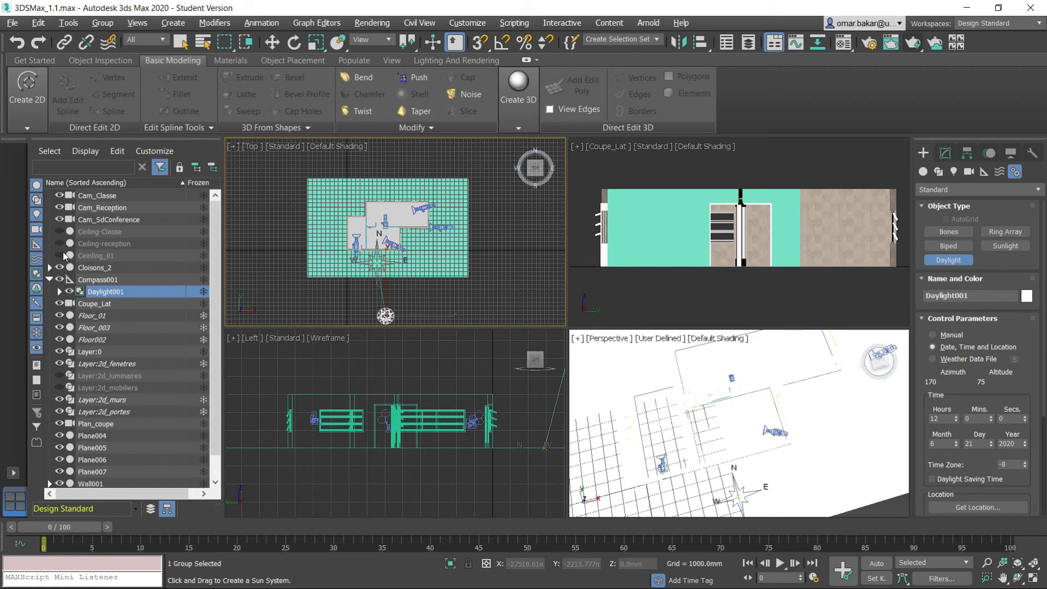
click(59, 255)
click(59, 243)
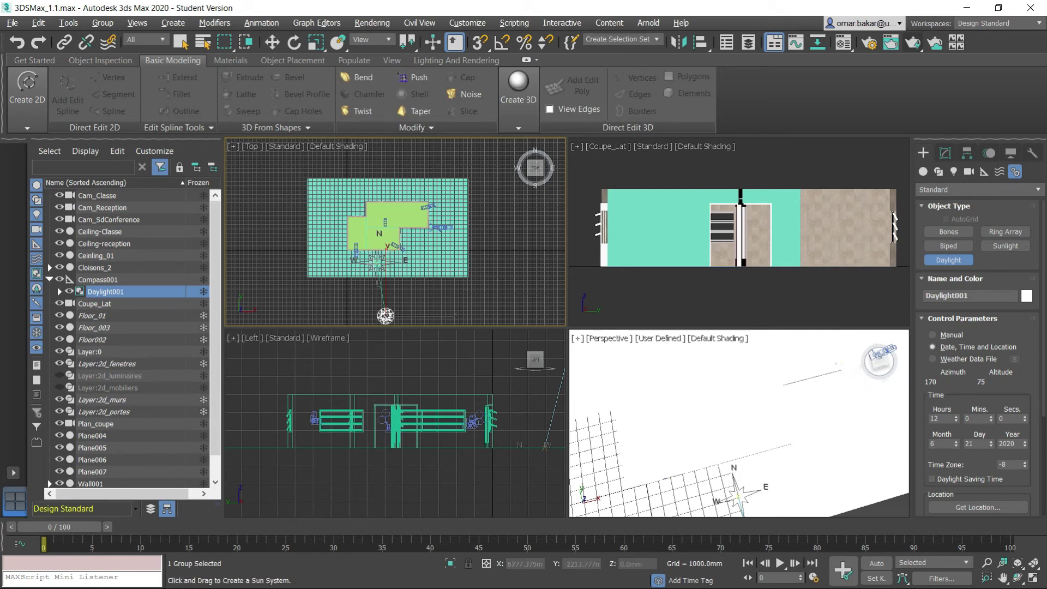
Set the daylight's North Direction to 30°
drag(1020, 393, 1027, 203)
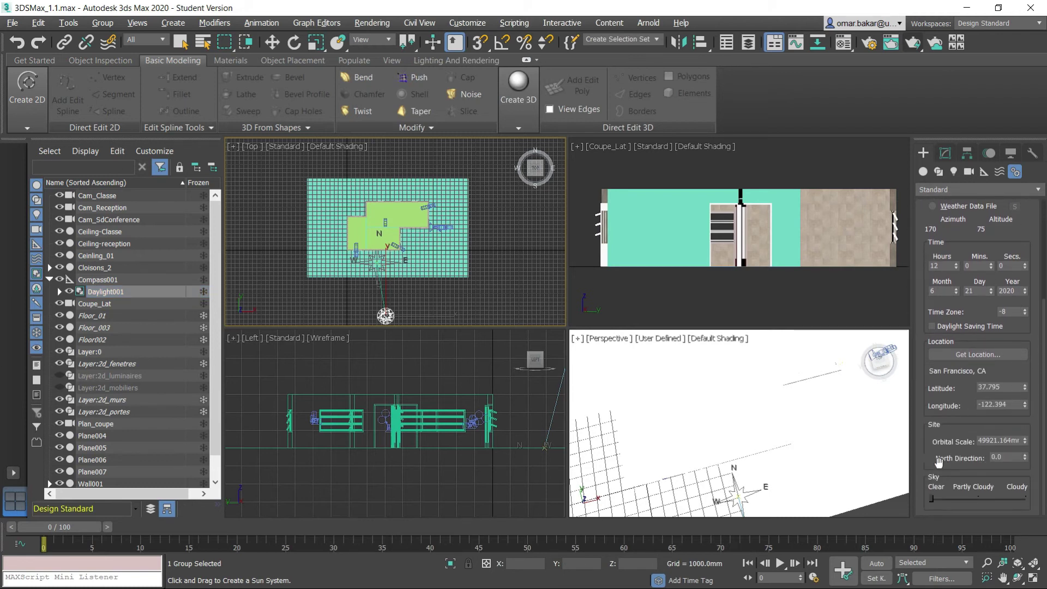
click(1002, 457)
text(30)
key(Return)
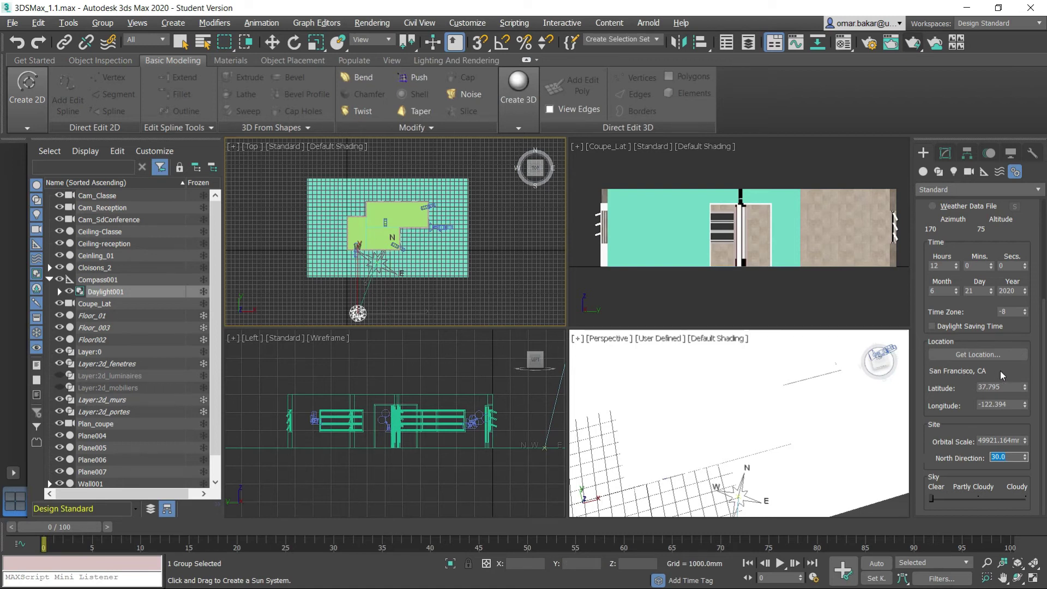
Set the daylight time zone to -5 and the hour to 16
click(1025, 314)
click(1025, 314)
click(1025, 309)
click(1026, 309)
click(1025, 309)
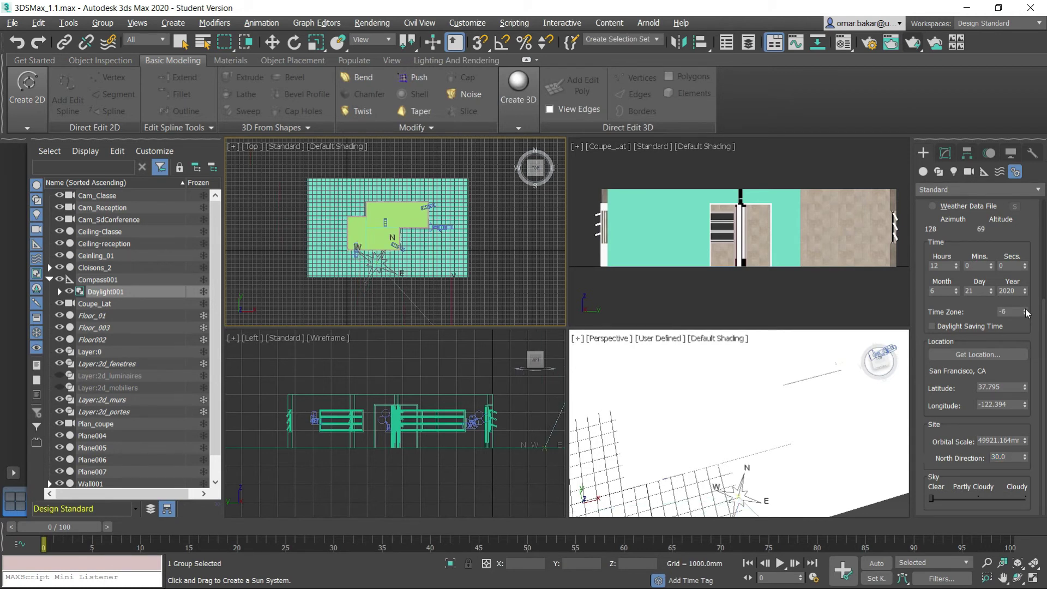
click(956, 264)
click(956, 264)
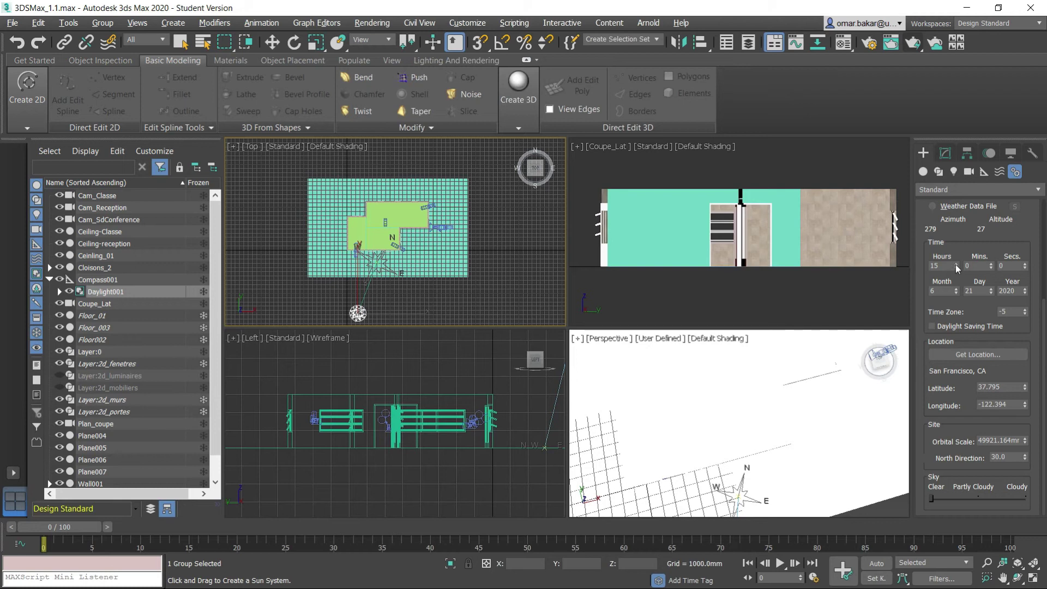
click(956, 264)
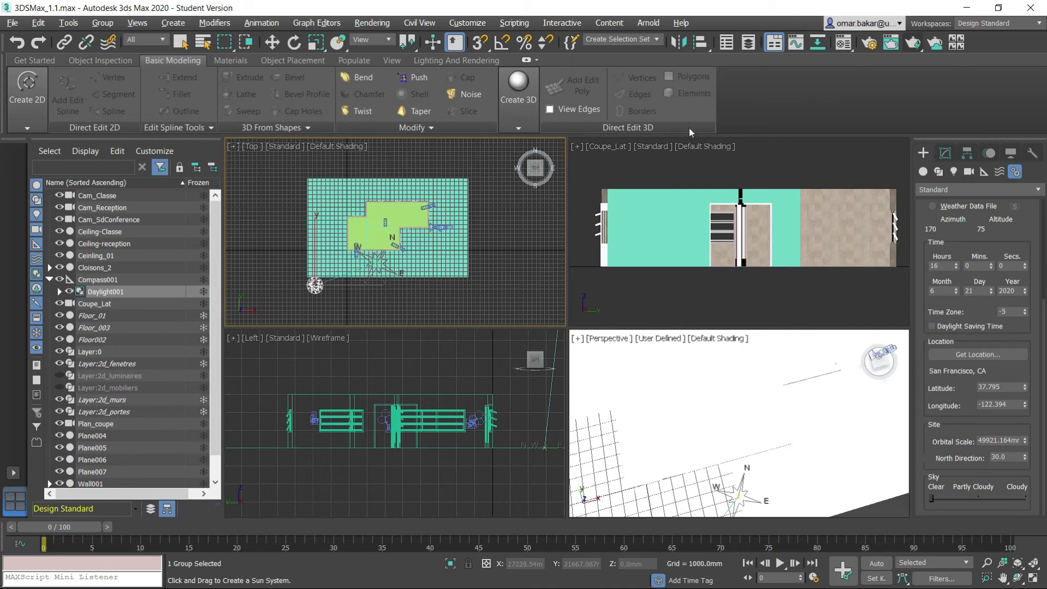
Switch the Coupe_Lat viewport to the Plan_coupe camera and shade it with scene lights
click(606, 149)
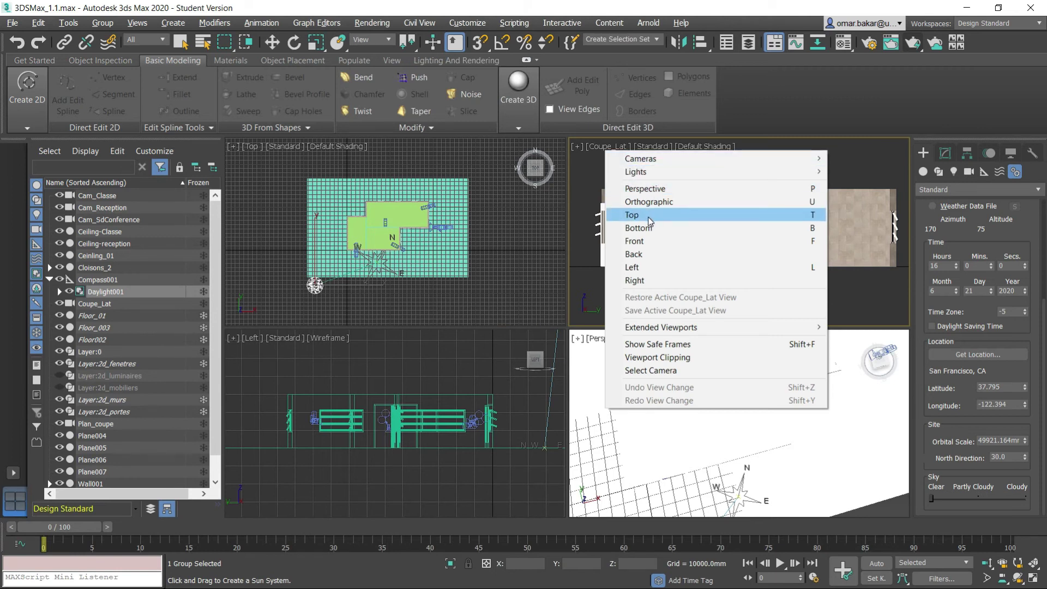
click(654, 188)
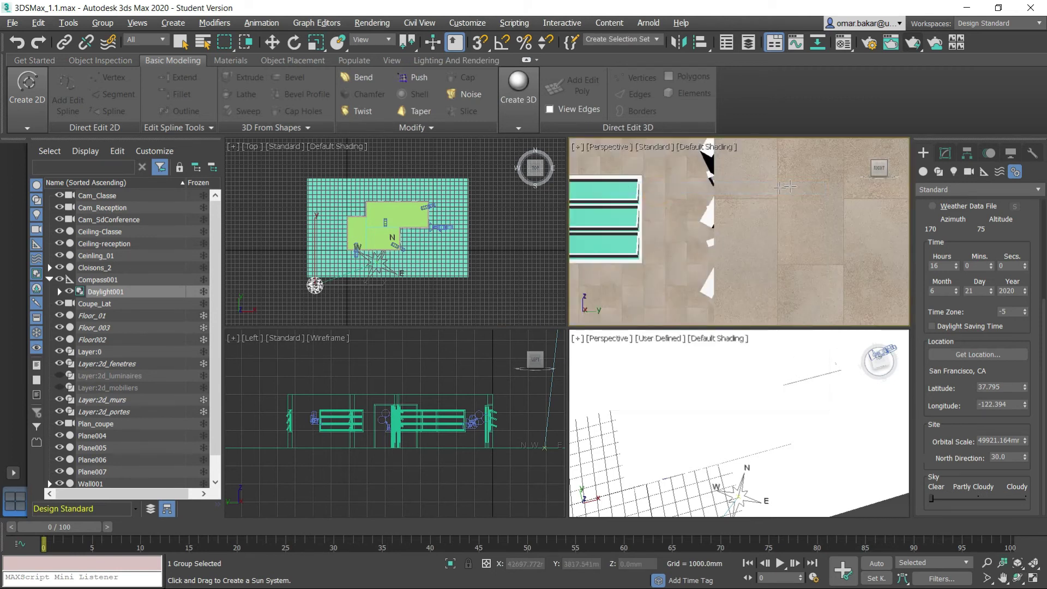
click(611, 146)
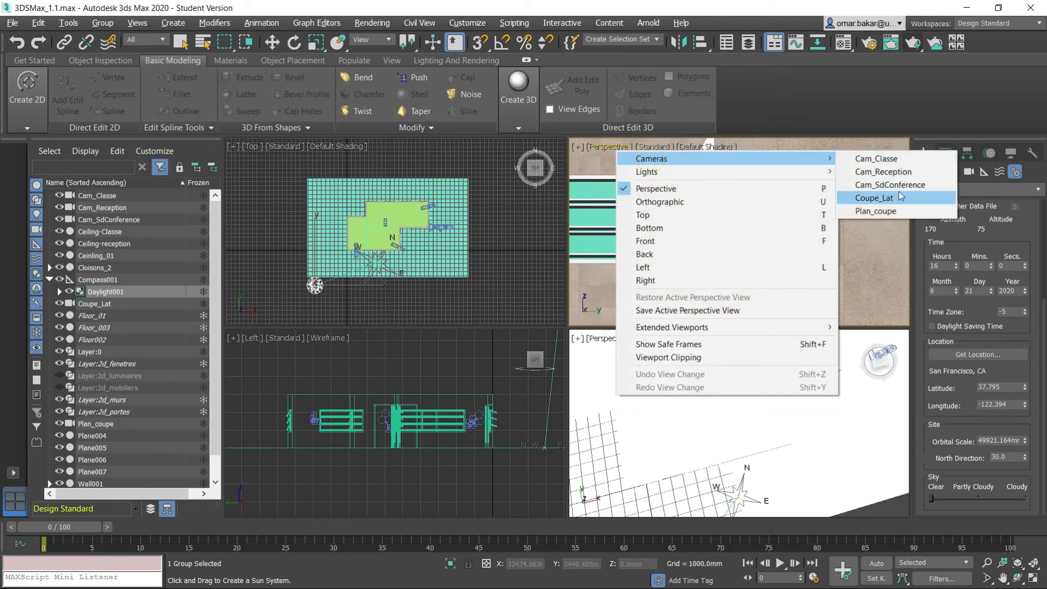
click(872, 211)
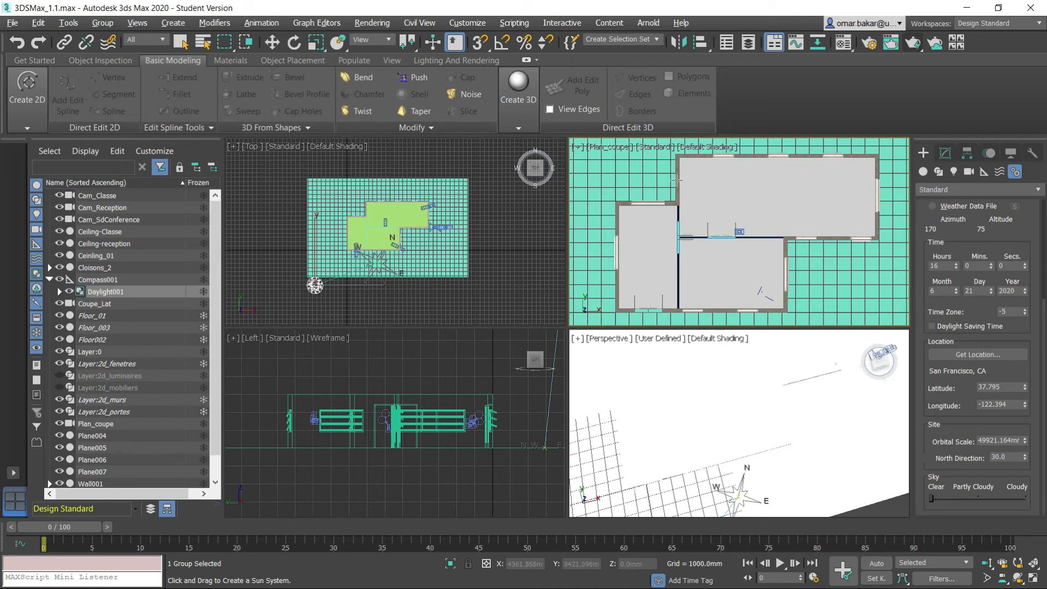
click(666, 146)
mouse_move(723, 231)
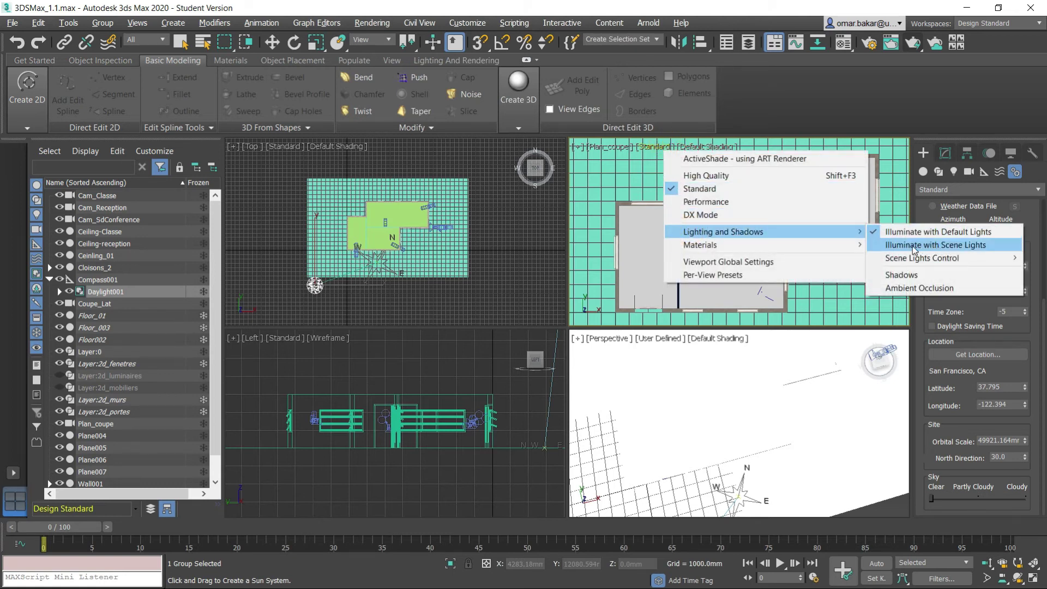
click(909, 247)
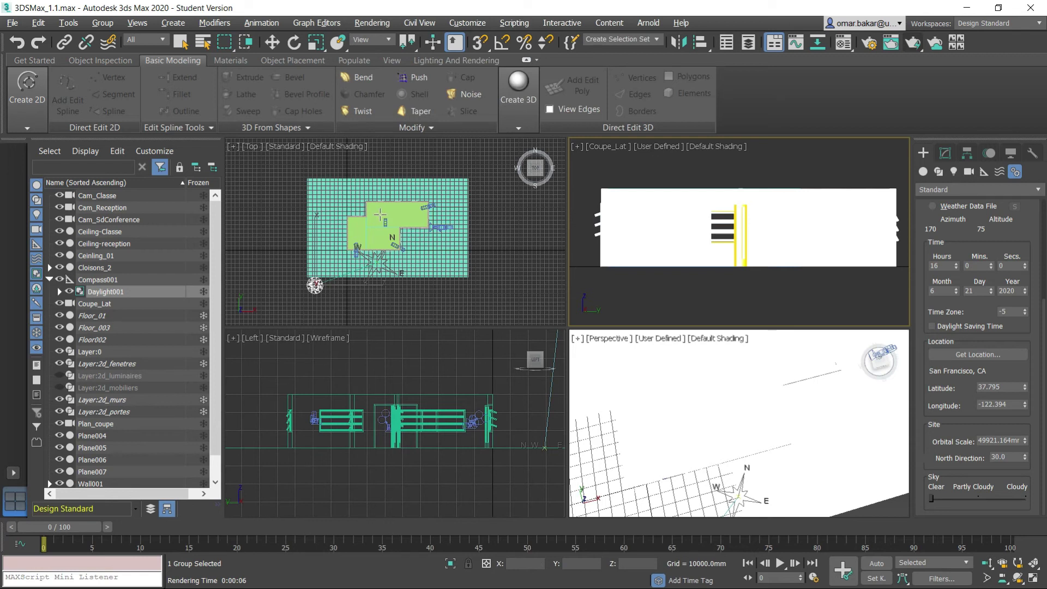
scroll(379, 214, up, 2)
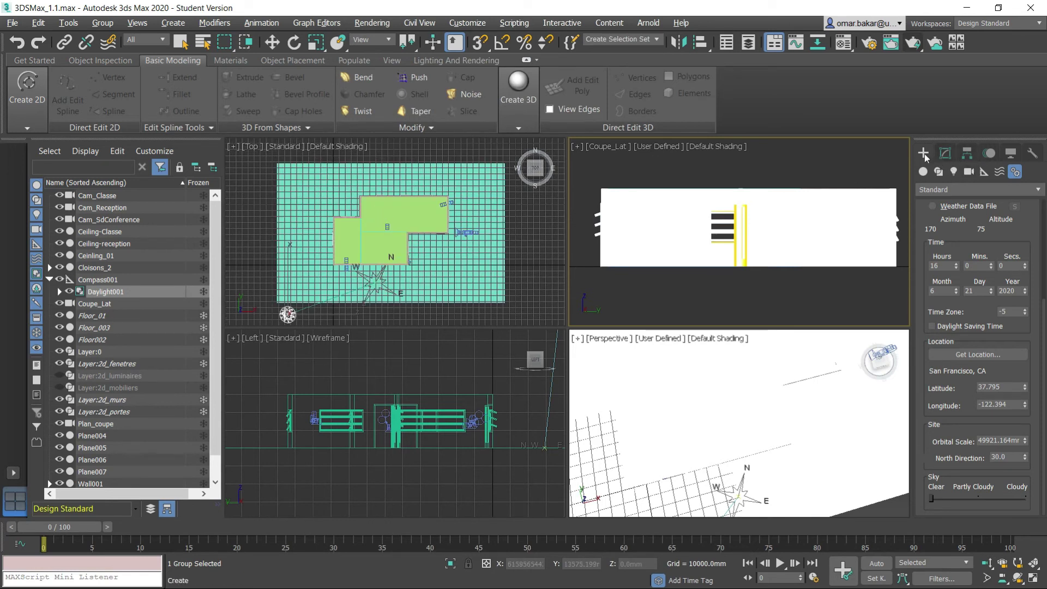
Place a Standard Omni001 light over the upper room and raise it toward the ceiling in the Left view
click(953, 172)
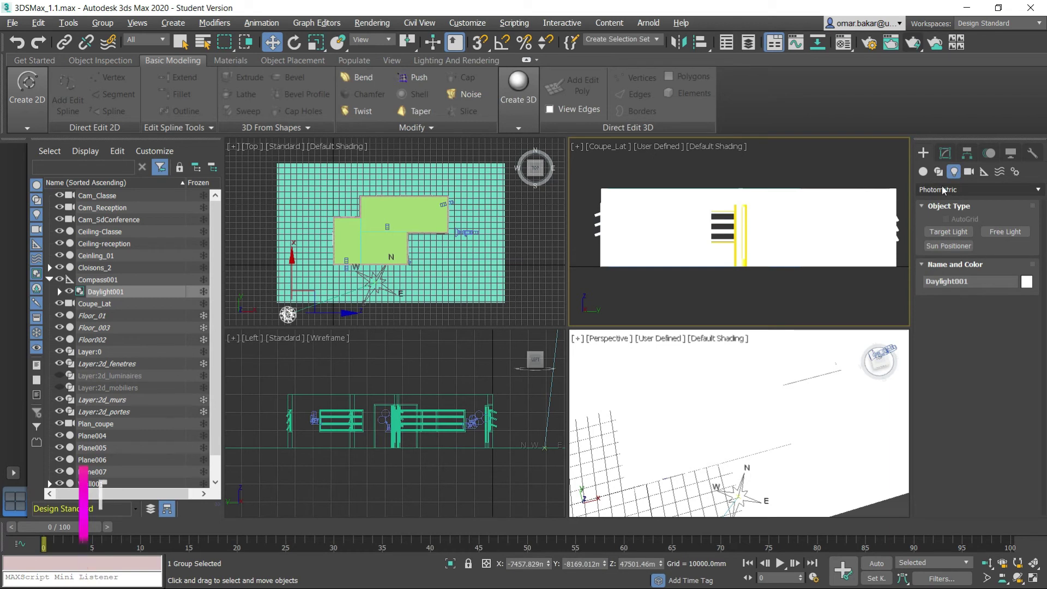
click(988, 191)
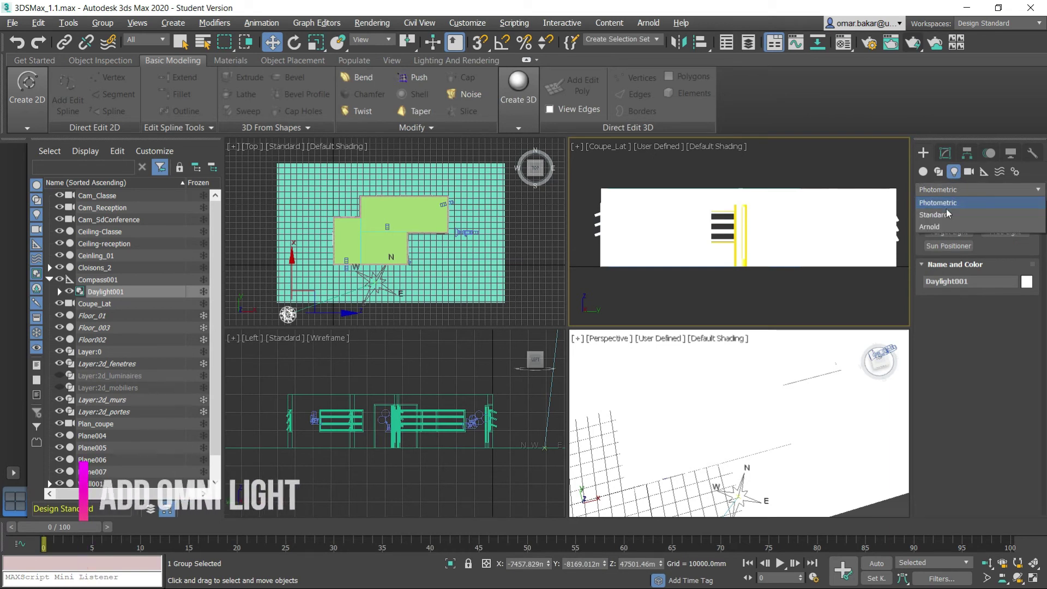
click(933, 215)
click(953, 259)
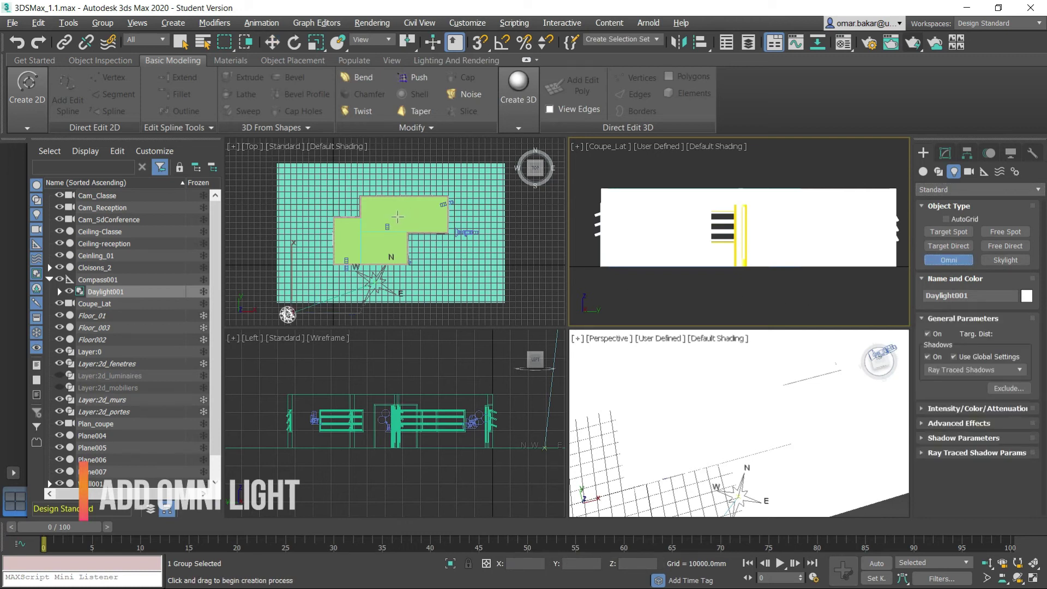
click(398, 215)
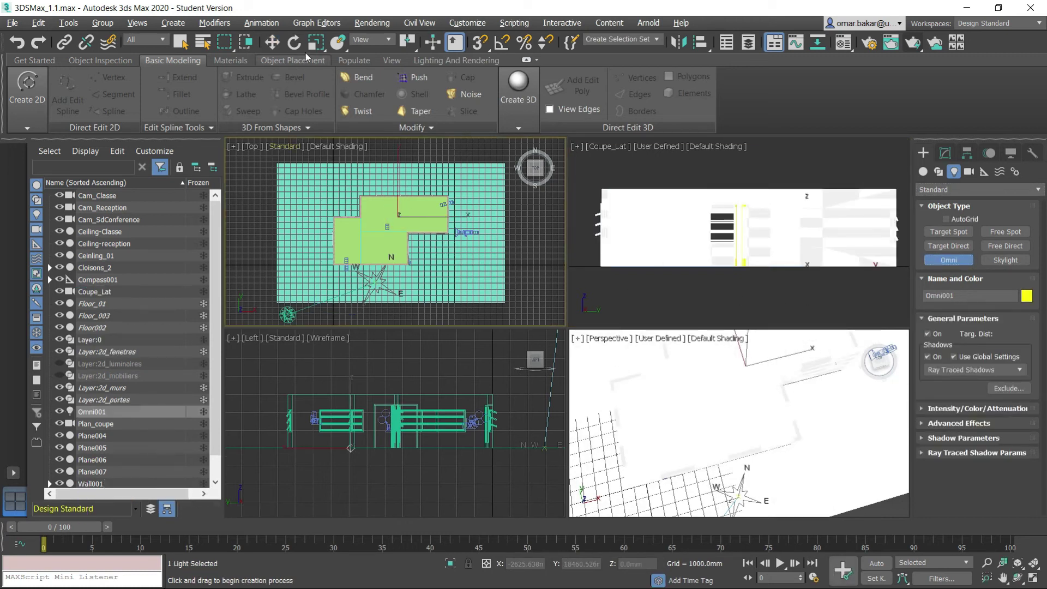
click(271, 42)
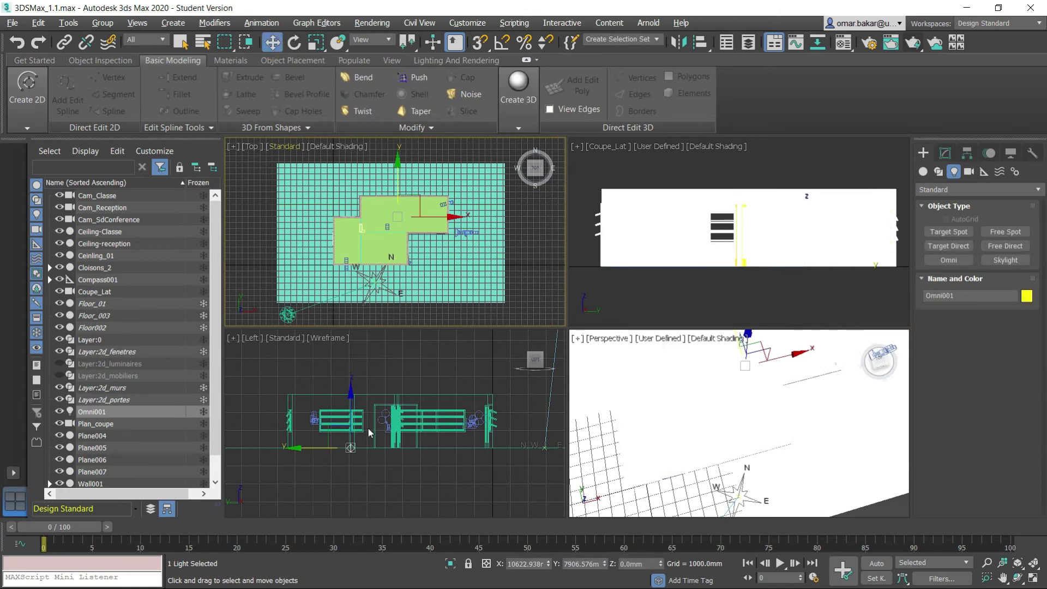
right_click(373, 435)
drag(350, 393, 346, 366)
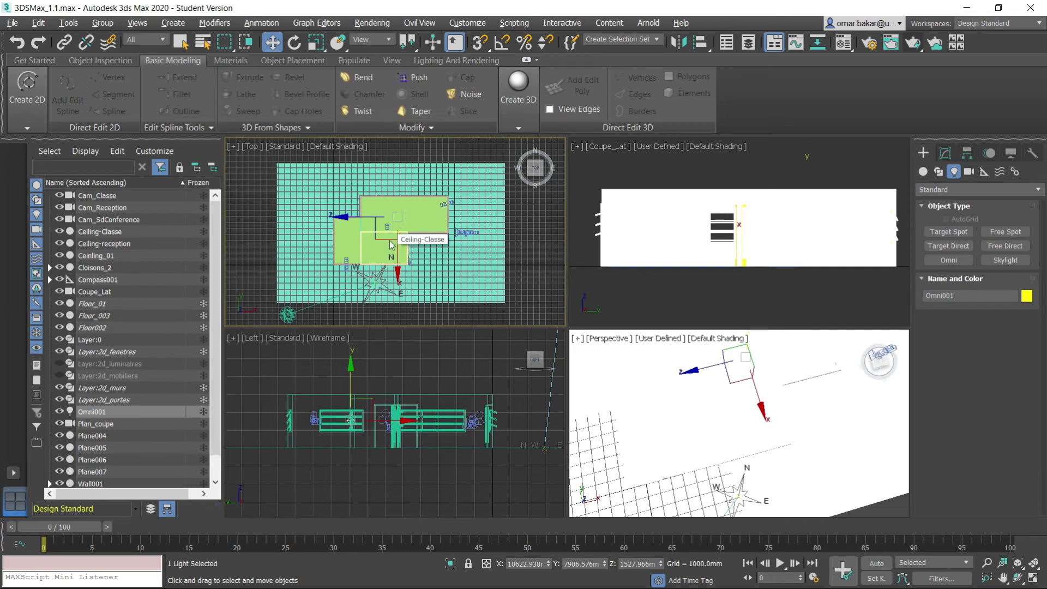
Shift-clone the omni light twice as independent copies Omni002 and Omni003 elsewhere in the plan
shift+drag(389, 240, 392, 248)
click(466, 267)
click(485, 352)
mouse_move(420, 202)
mouse_down()
mouse_move(403, 236)
mouse_move(416, 243)
mouse_up()
click(484, 351)
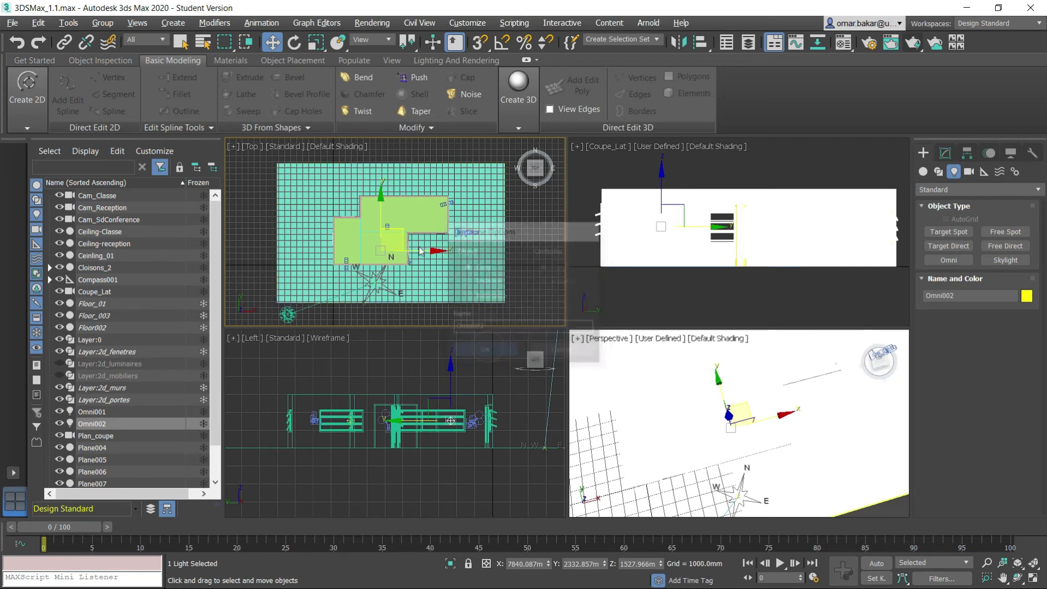
drag(397, 235, 358, 226)
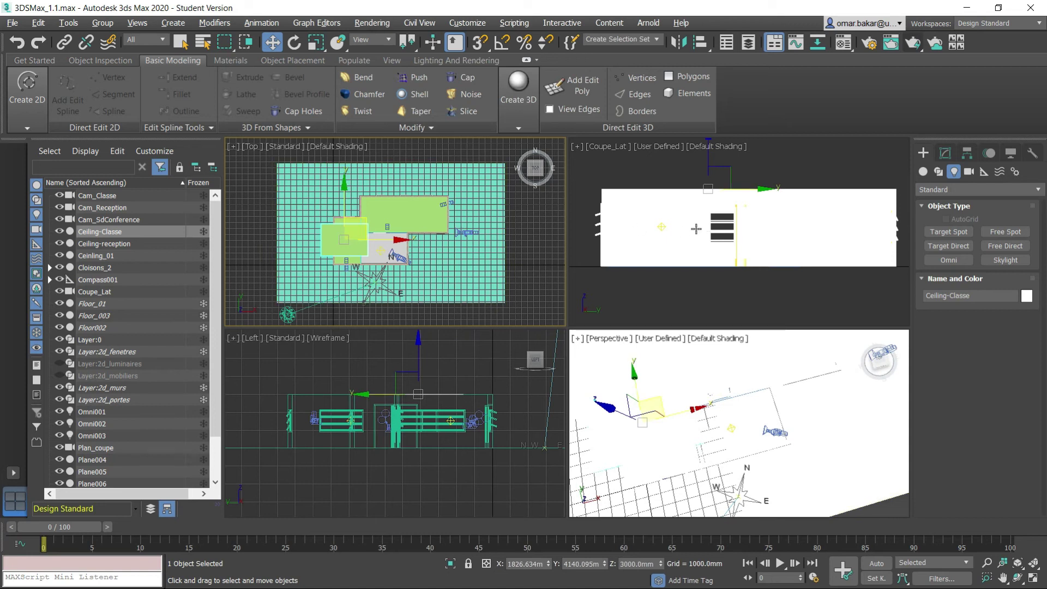
Change the Coupe_Lat viewport's point of view to Cameras > Plan_coupe
click(600, 146)
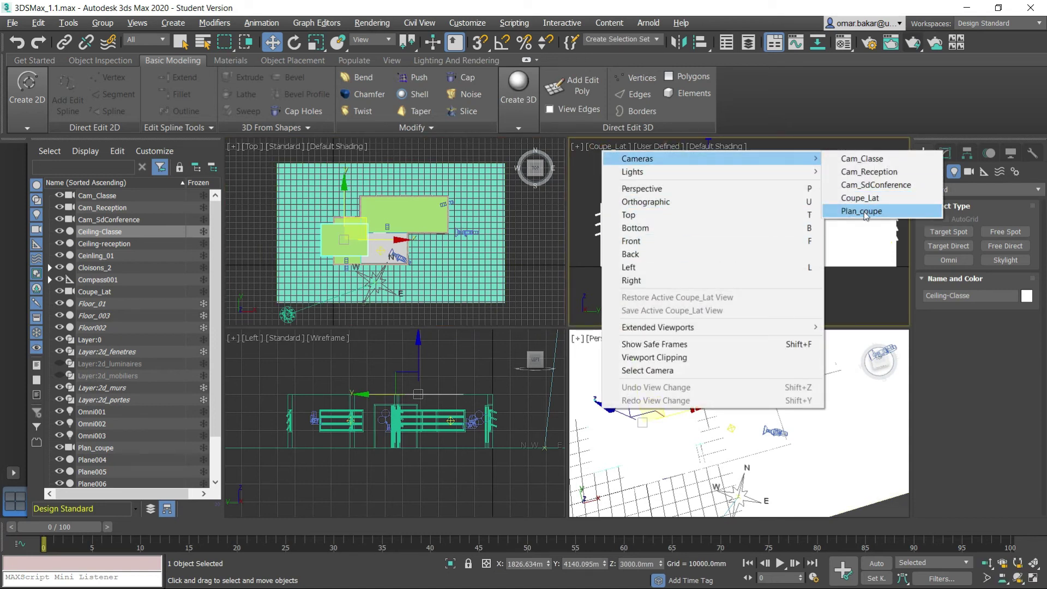
click(866, 213)
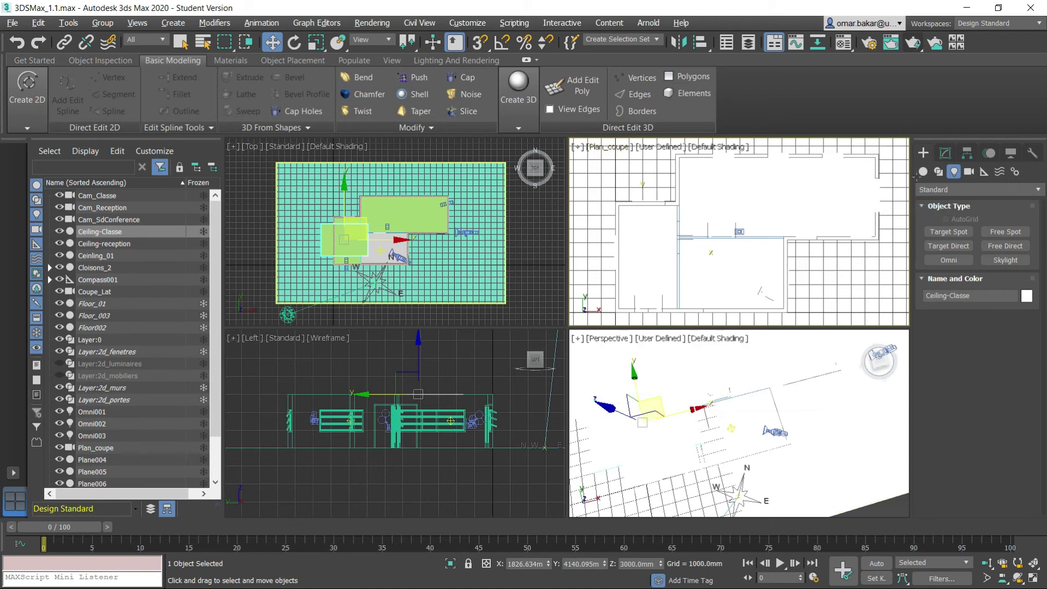
click(914, 45)
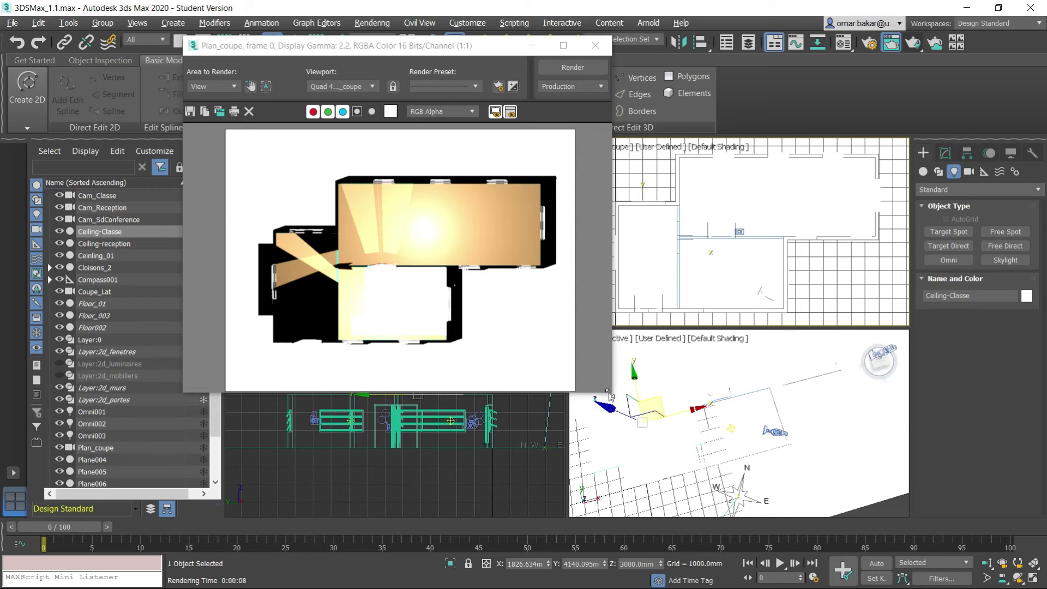
drag(611, 390, 860, 518)
scroll(544, 360, up, 1)
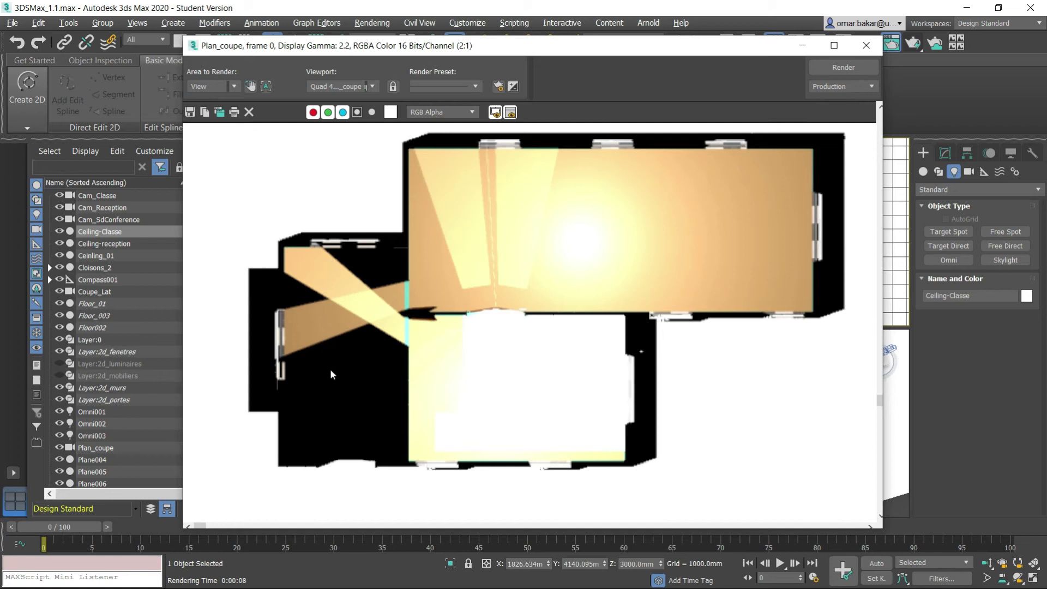
click(866, 45)
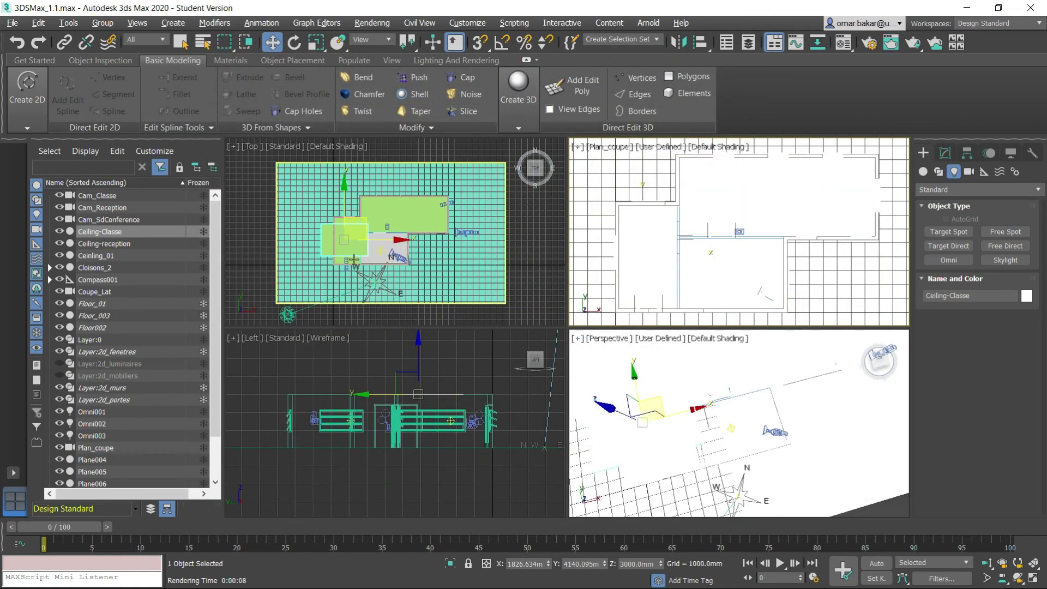
Undo the accidental Ceiling-Classe move to return it to its room
scroll(360, 253, up, 3)
scroll(361, 253, up, 2)
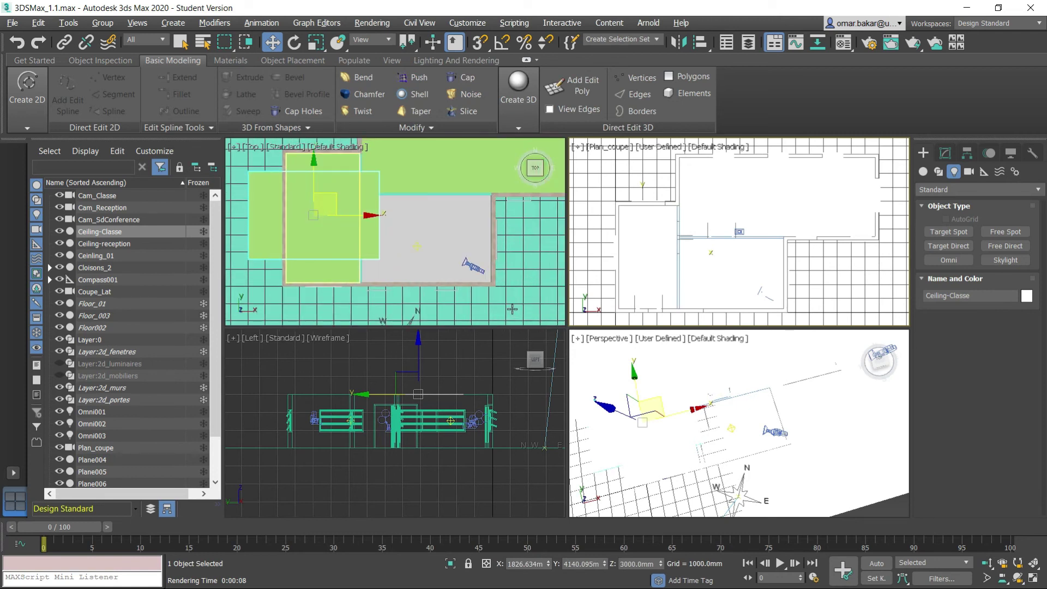
key(ctrl+z)
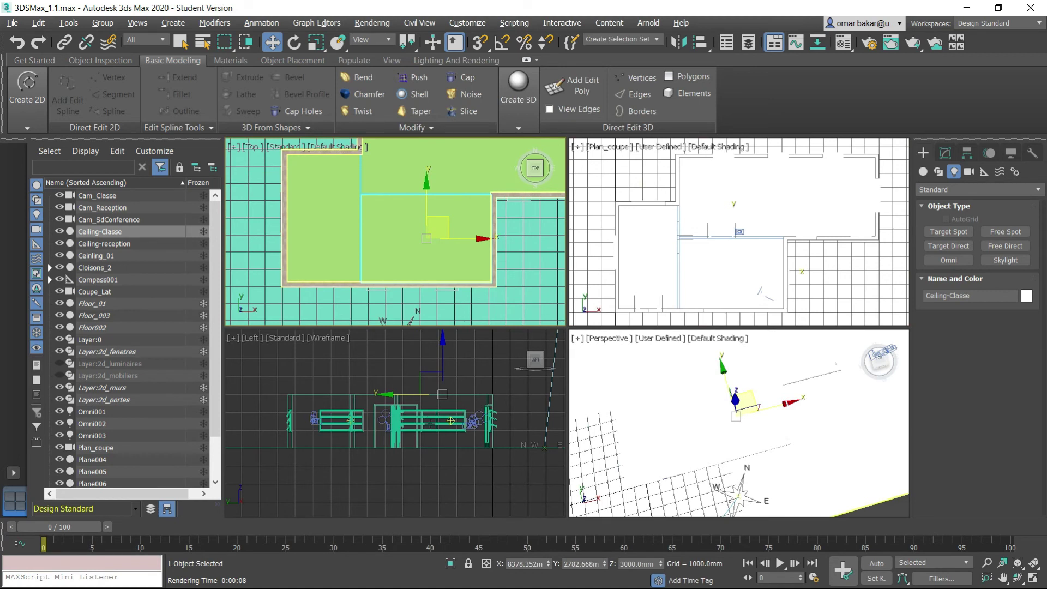
Clone Omni002 as a copy, Omni004, and move it into the upper-left room
click(450, 419)
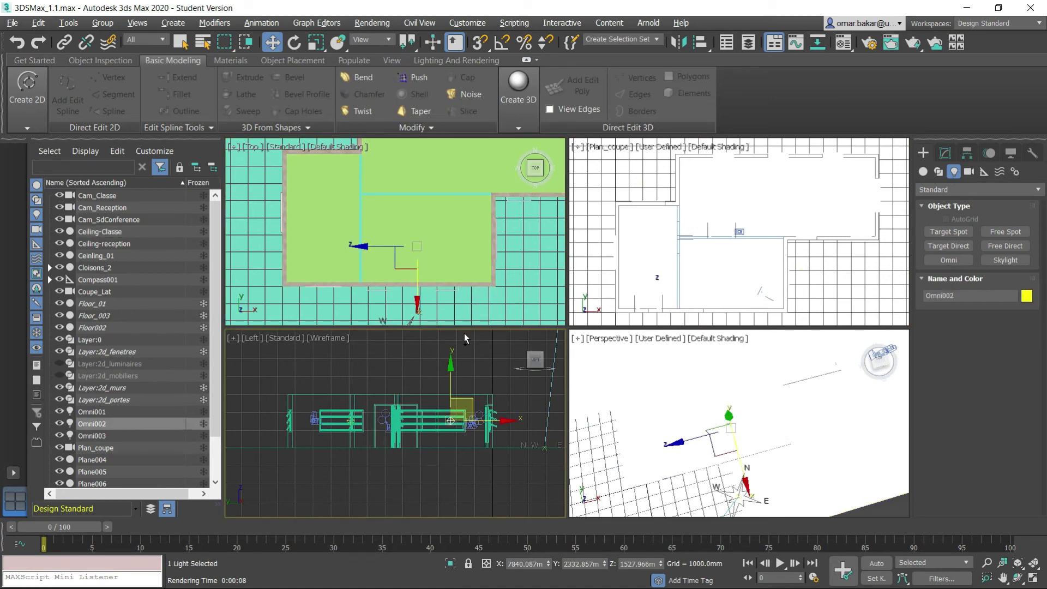
key(ctrl+v)
click(484, 352)
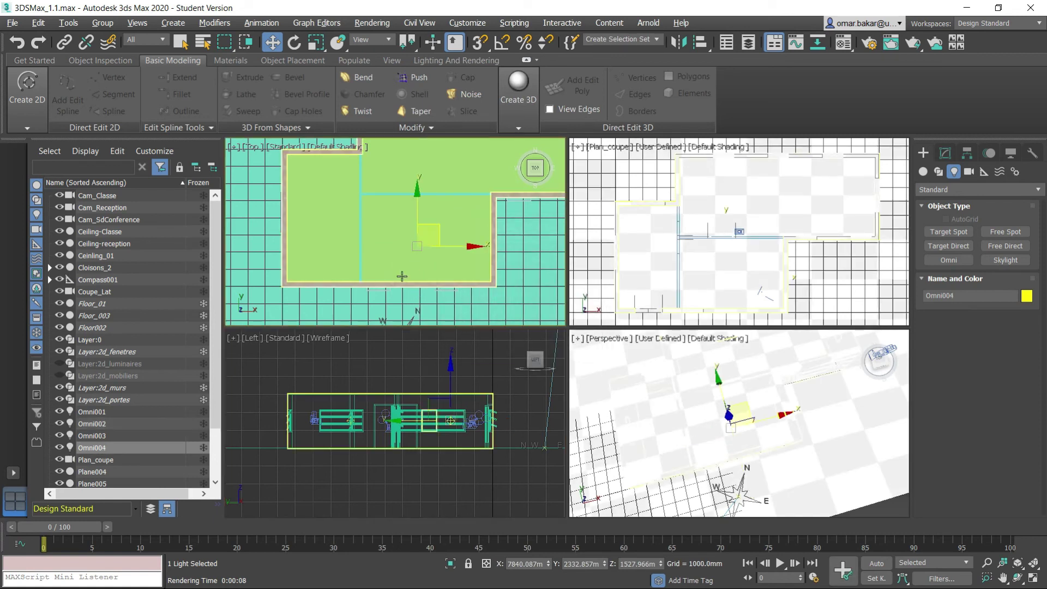
drag(438, 227, 343, 203)
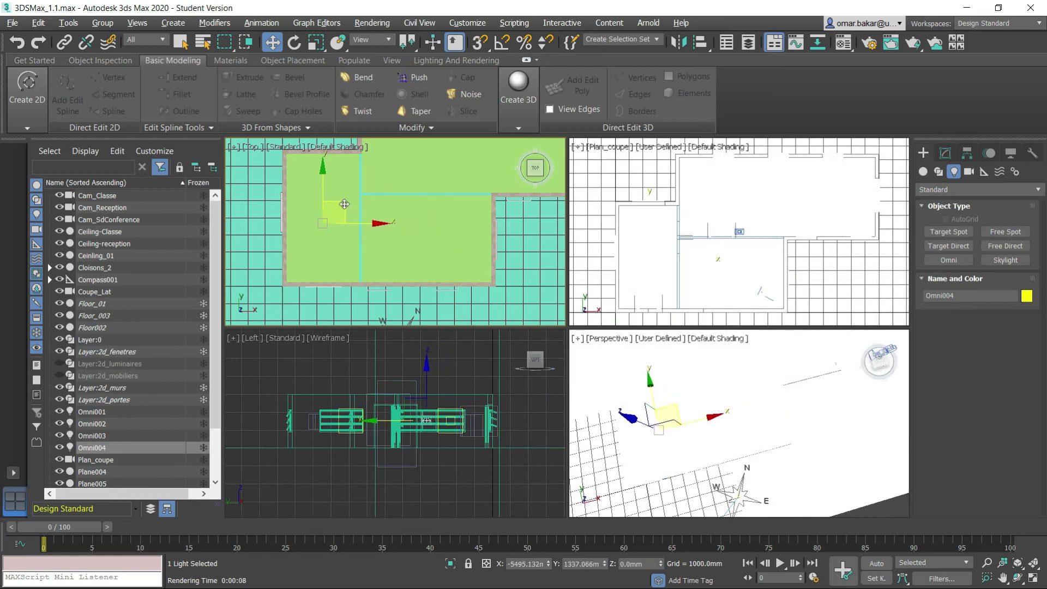
click(945, 153)
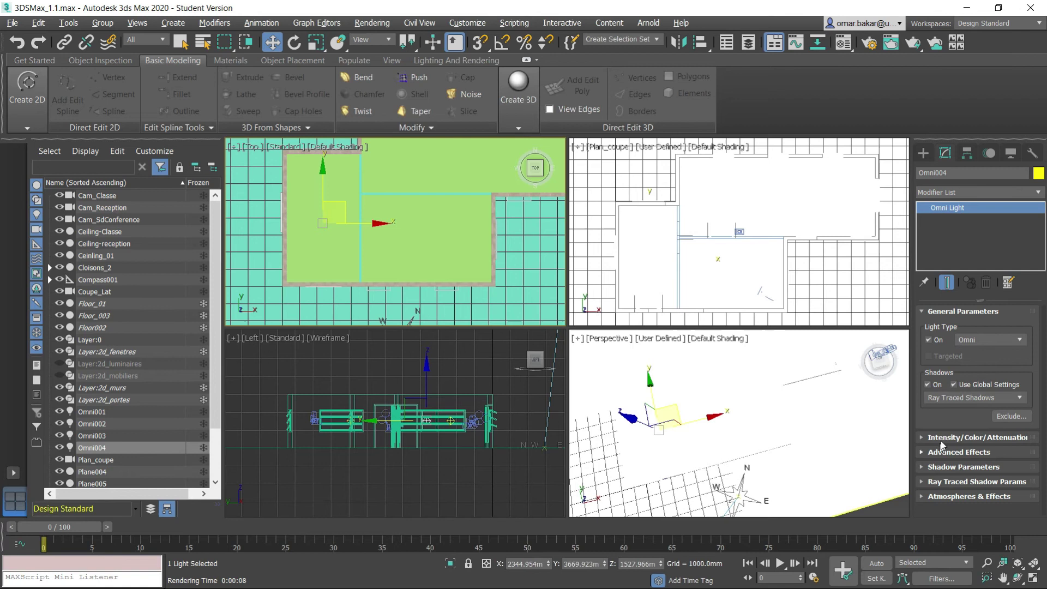
Set the intensity multiplier to 0.5 on Omni004, Omni002 and Omni003
click(921, 436)
drag(973, 352, 938, 354)
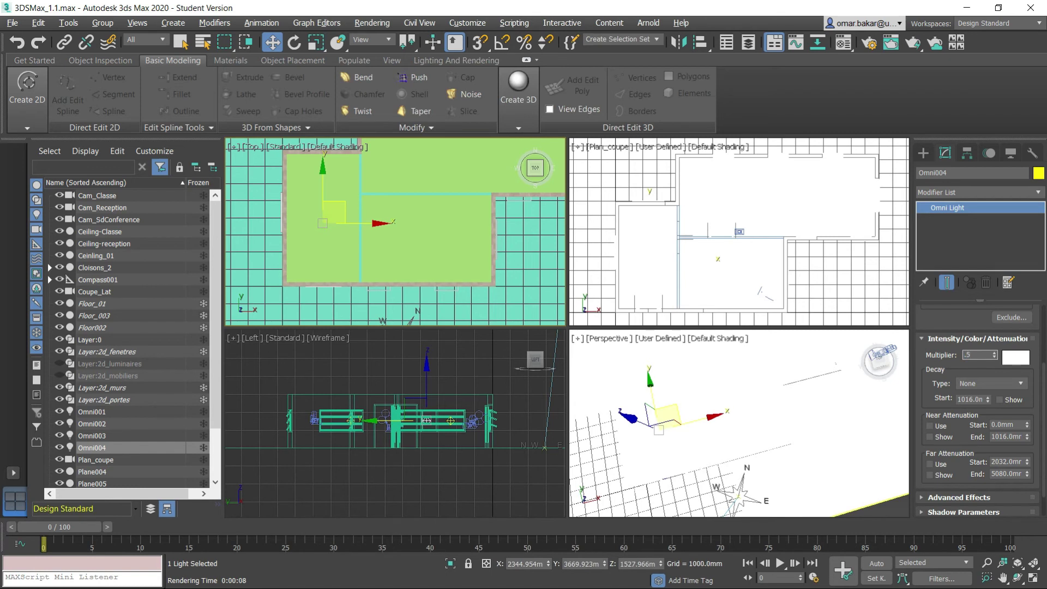
key(Return)
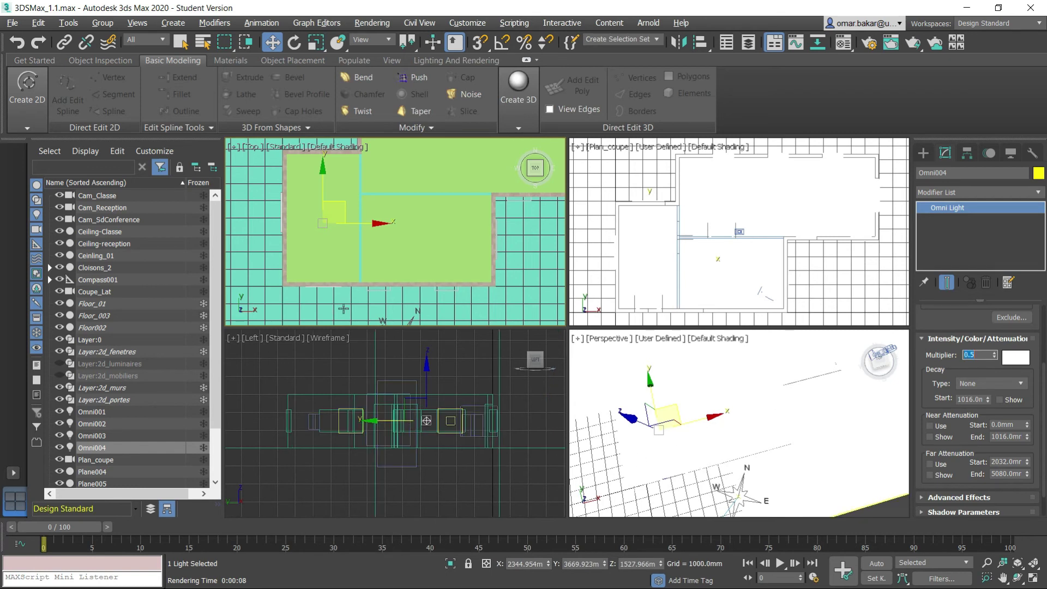
drag(94, 428, 95, 440)
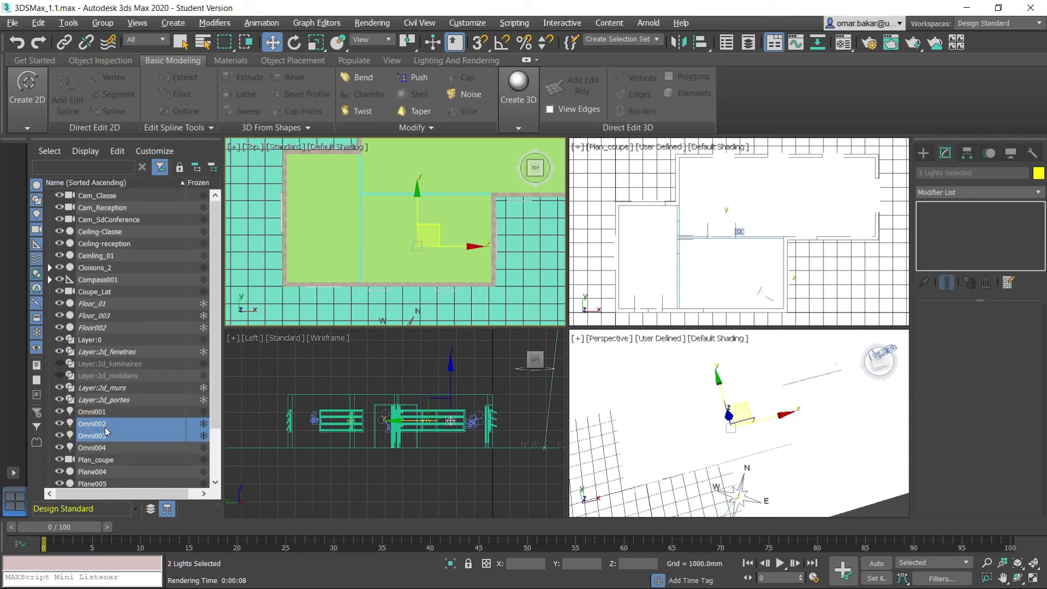
click(104, 415)
click(103, 423)
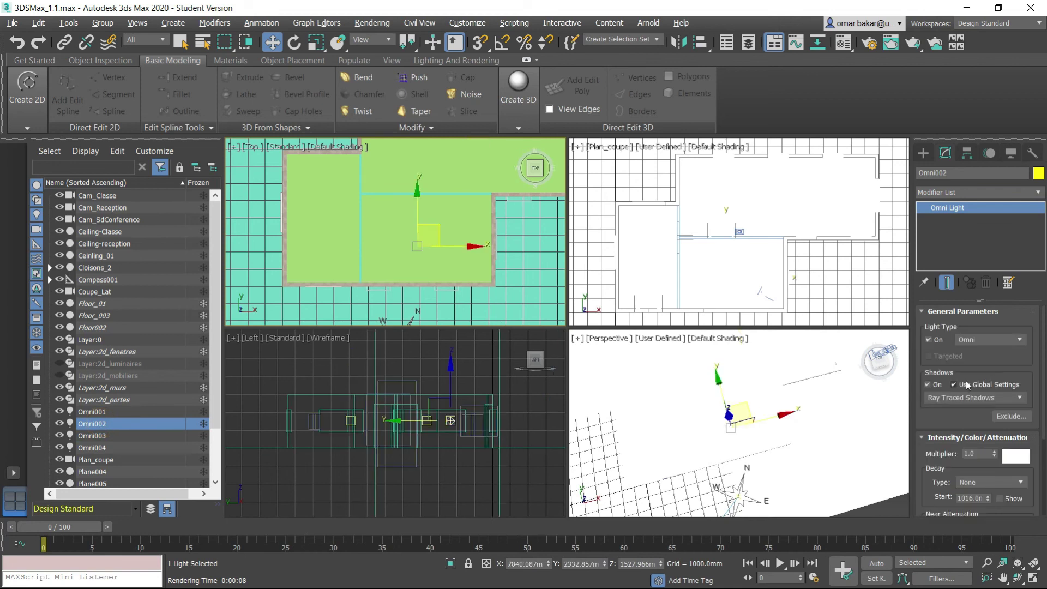
text(.5)
key(Return)
click(95, 435)
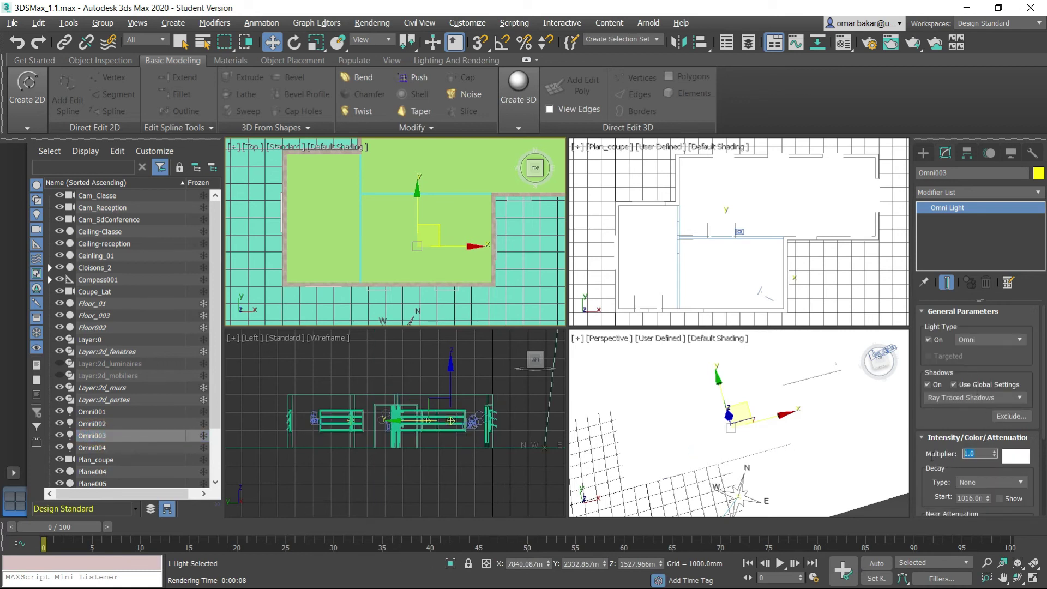
text(5)
key(Return)
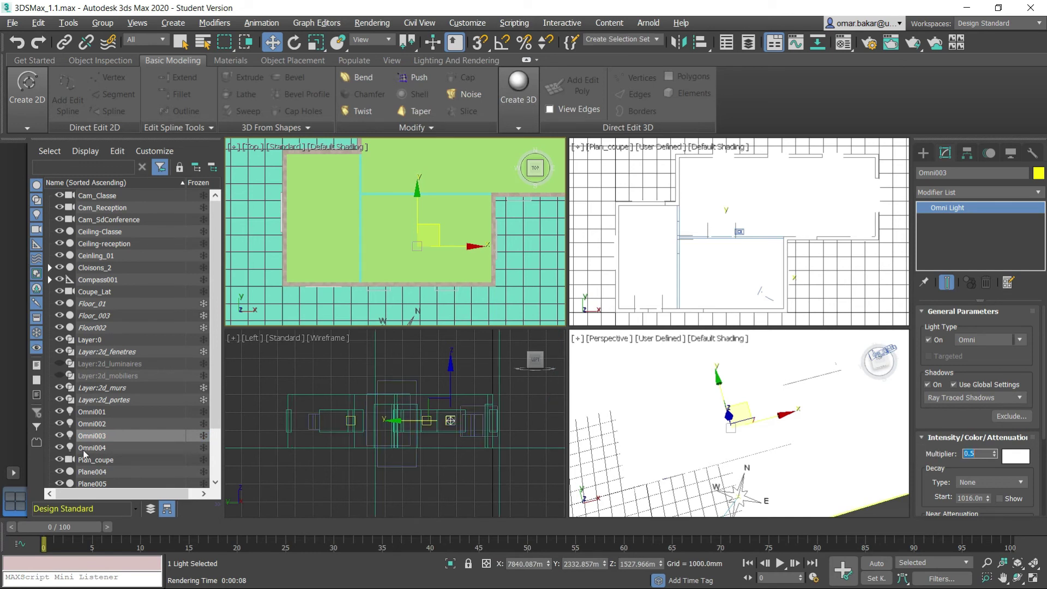
Select Omni002 in the Scene Explorer and delete it from the scene
click(87, 448)
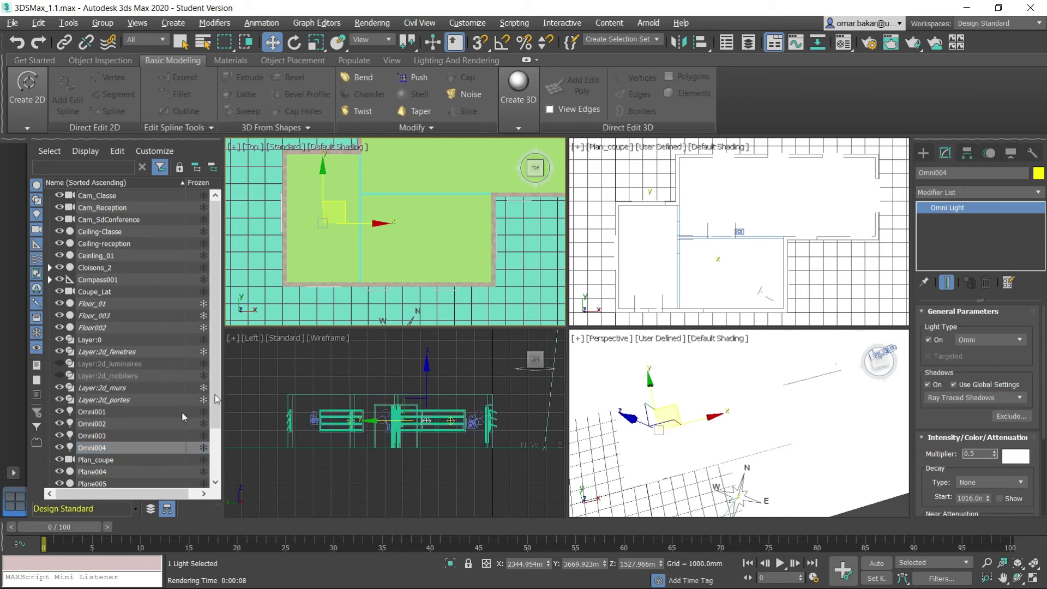
click(94, 435)
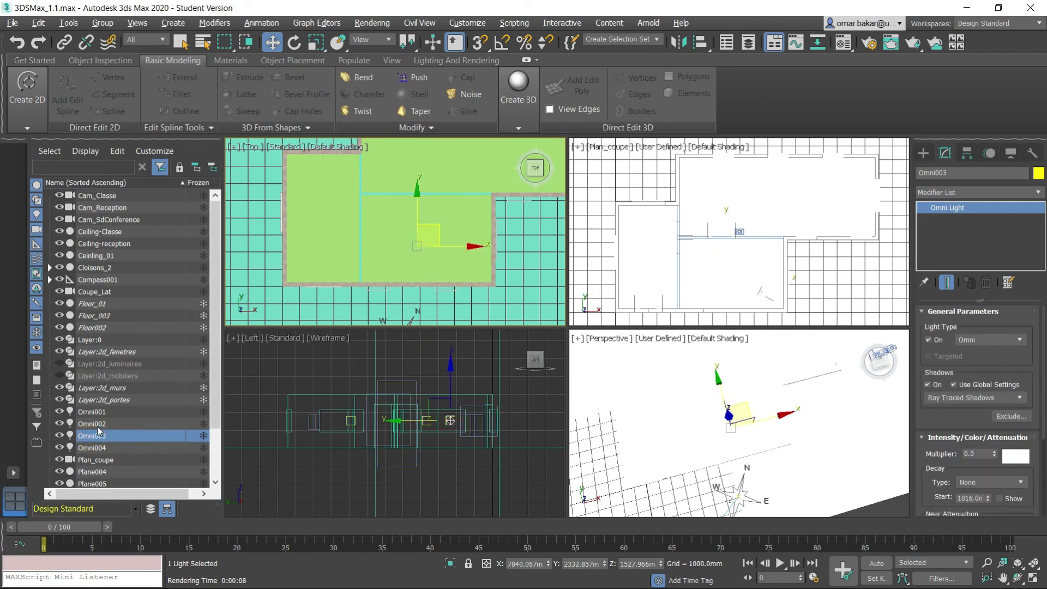
click(98, 421)
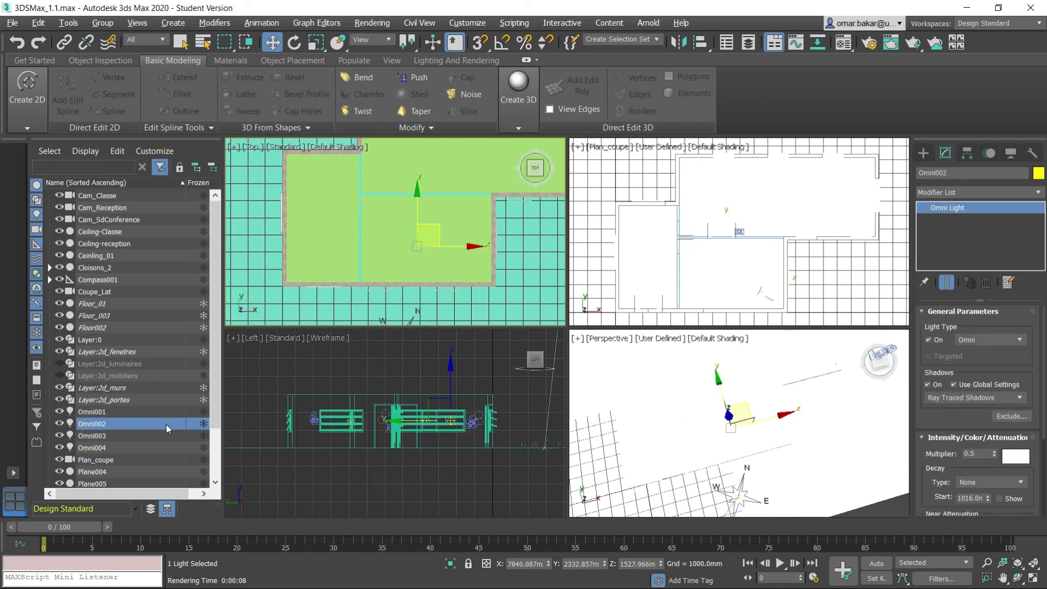
key(Delete)
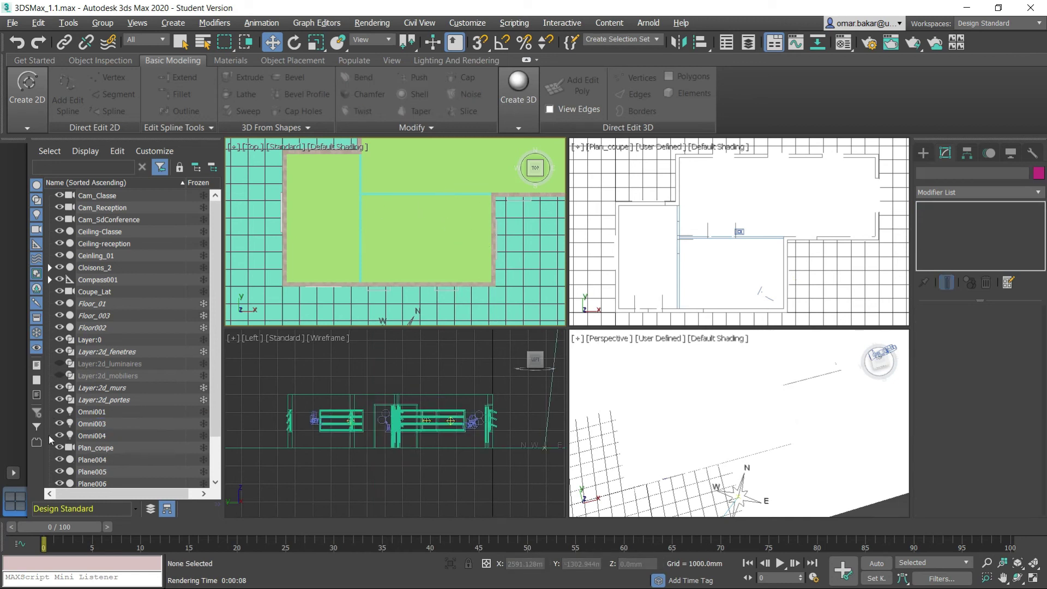
Check the Omni004, Omni003 and Omni001 lights, confirming Omni001 stays at multiplier 1.0
click(91, 435)
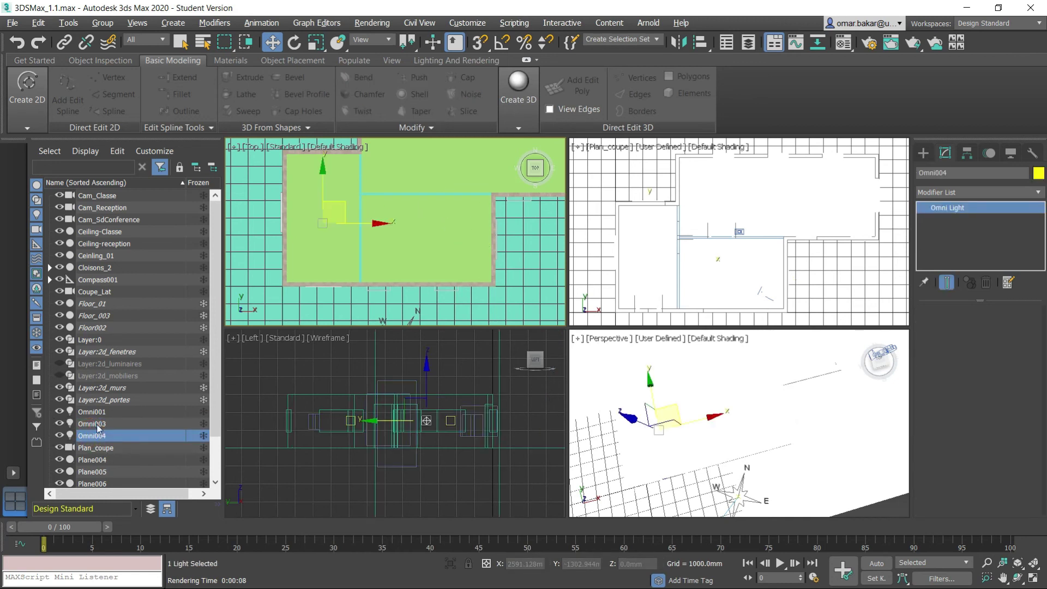
click(98, 424)
click(100, 412)
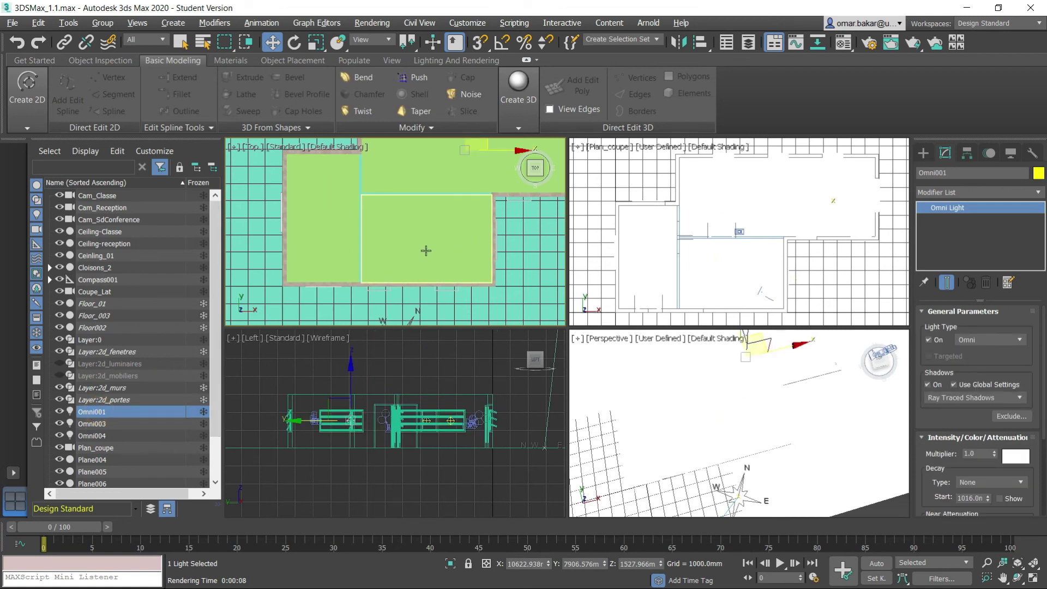
Zoom out the Top viewport and select the Daylight001 compass to show its mr Sun and mr Sky parameters
scroll(403, 240, down, 2)
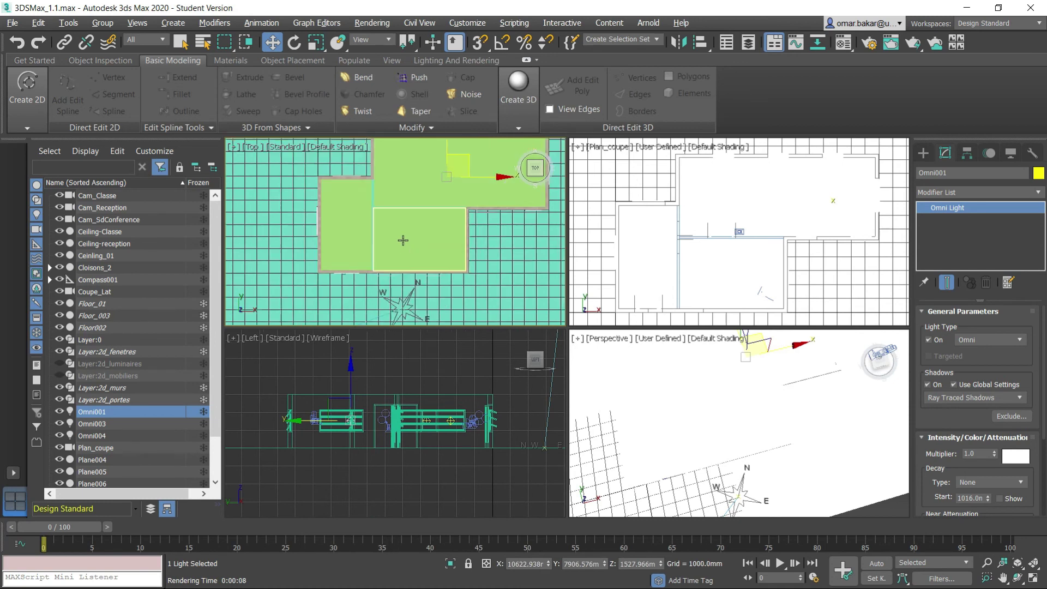
scroll(403, 240, down, 3)
click(341, 285)
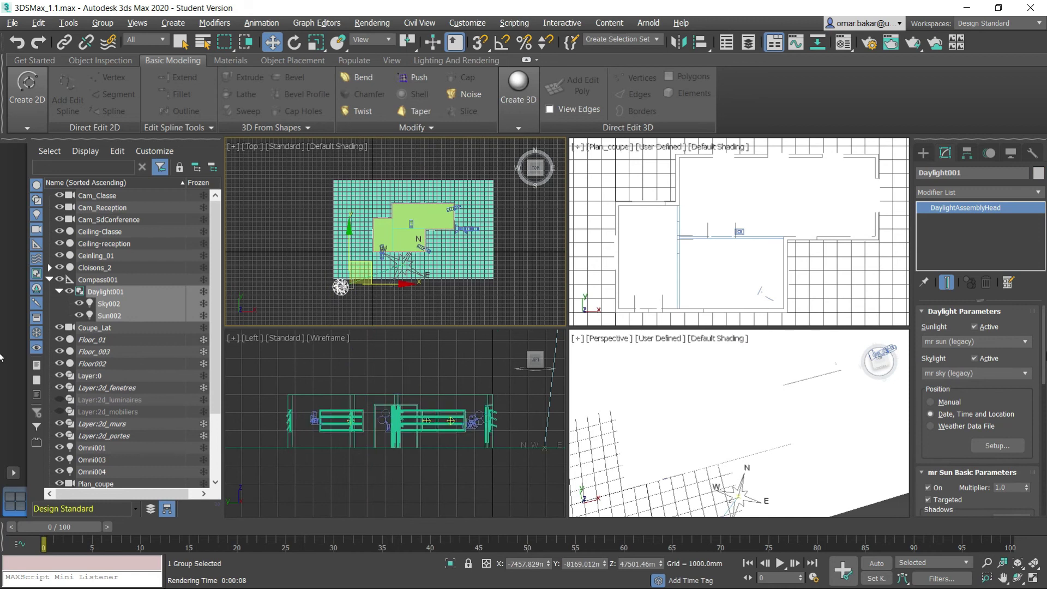
Set the mr Sun multiplier to 0.1
drag(988, 398, 991, 322)
double_click(1010, 412)
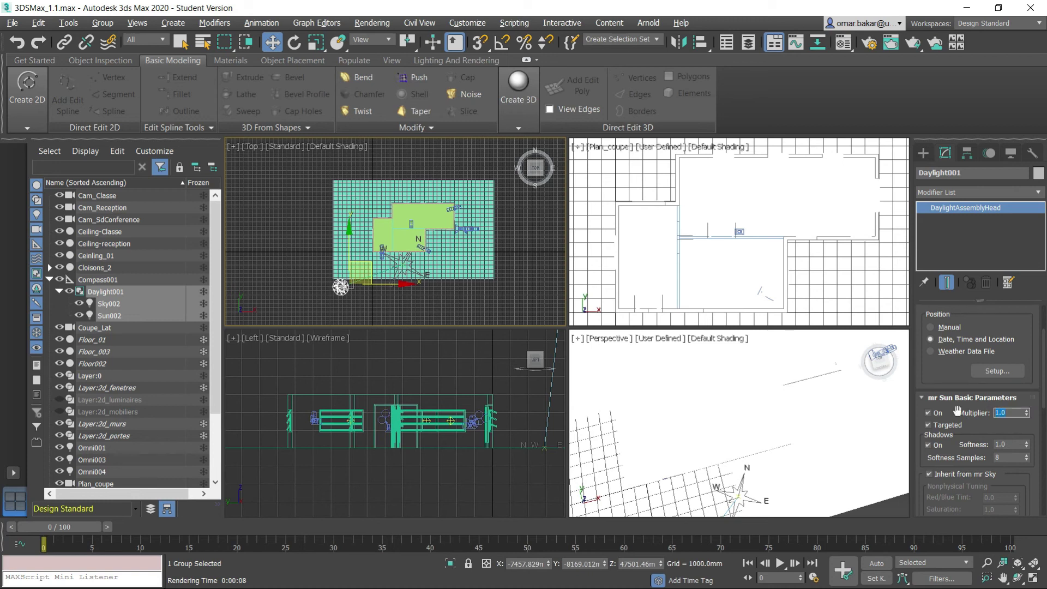
text(.1)
key(Return)
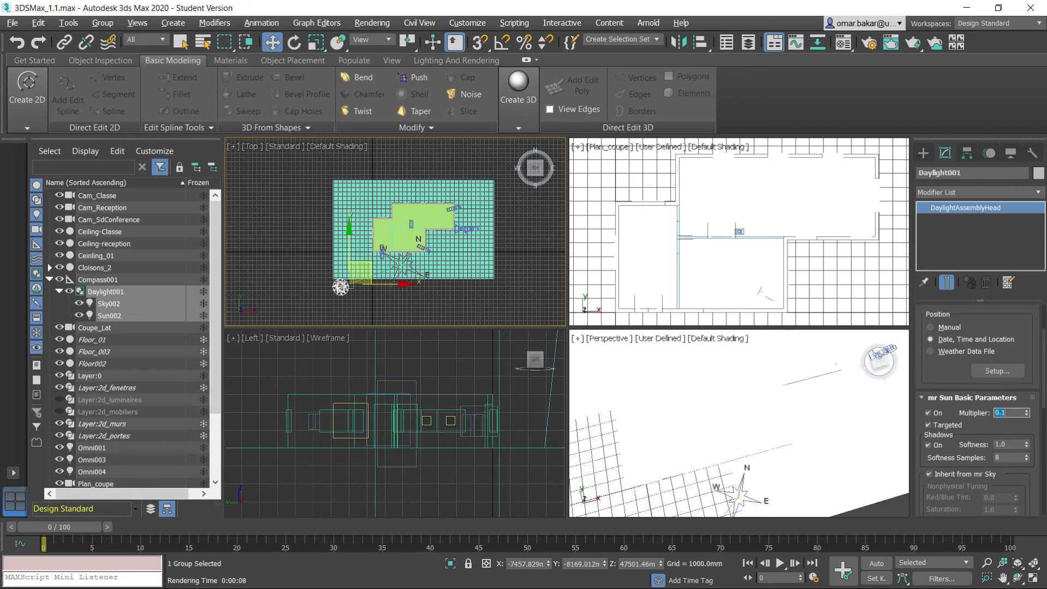
Make Plan_coupe the active viewport and render it
click(701, 221)
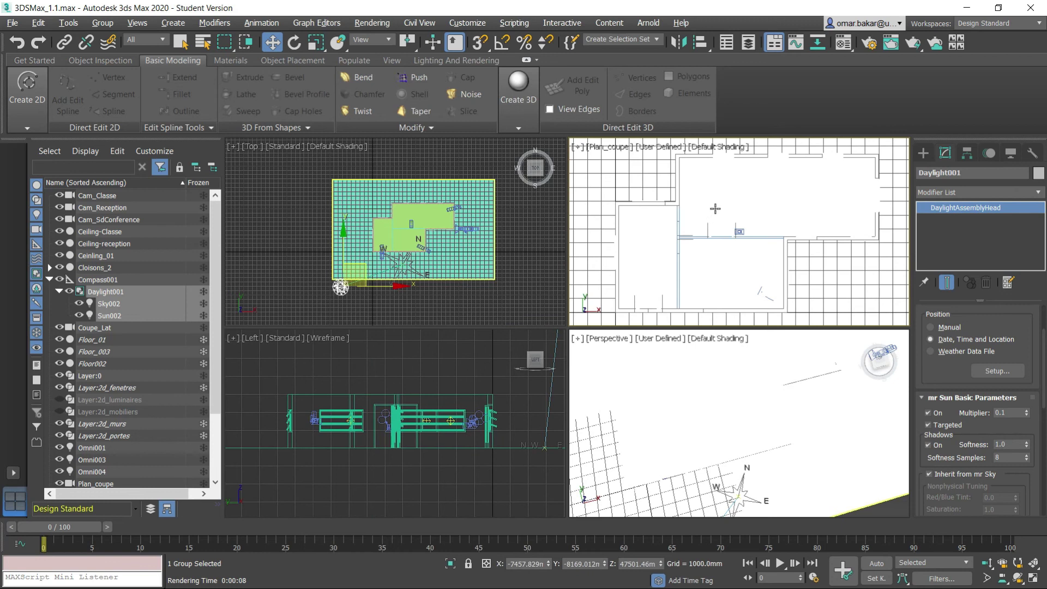
right_click(714, 212)
click(685, 240)
click(915, 45)
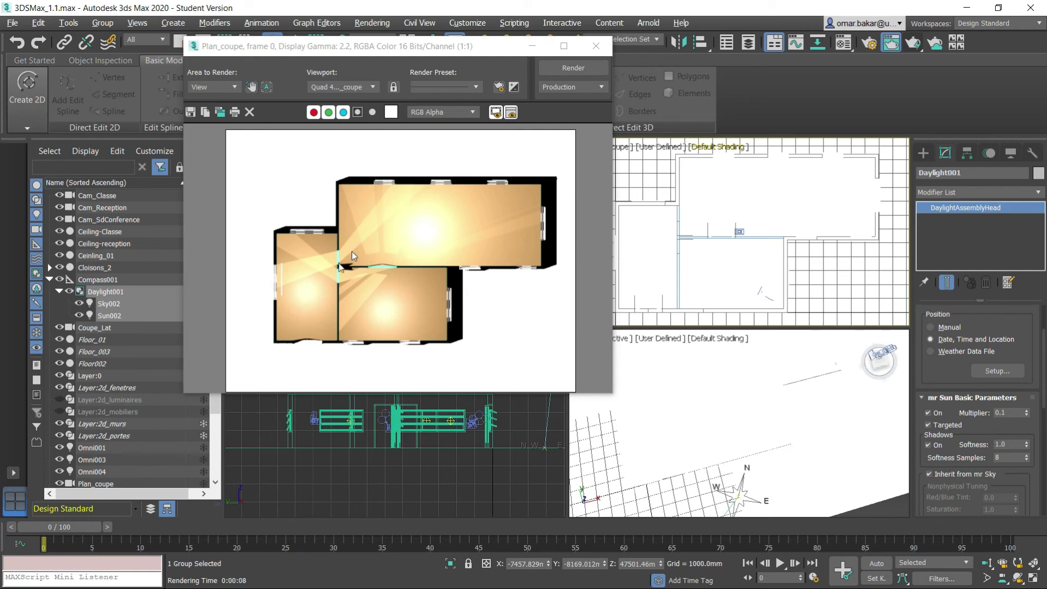
scroll(374, 257, up, 1)
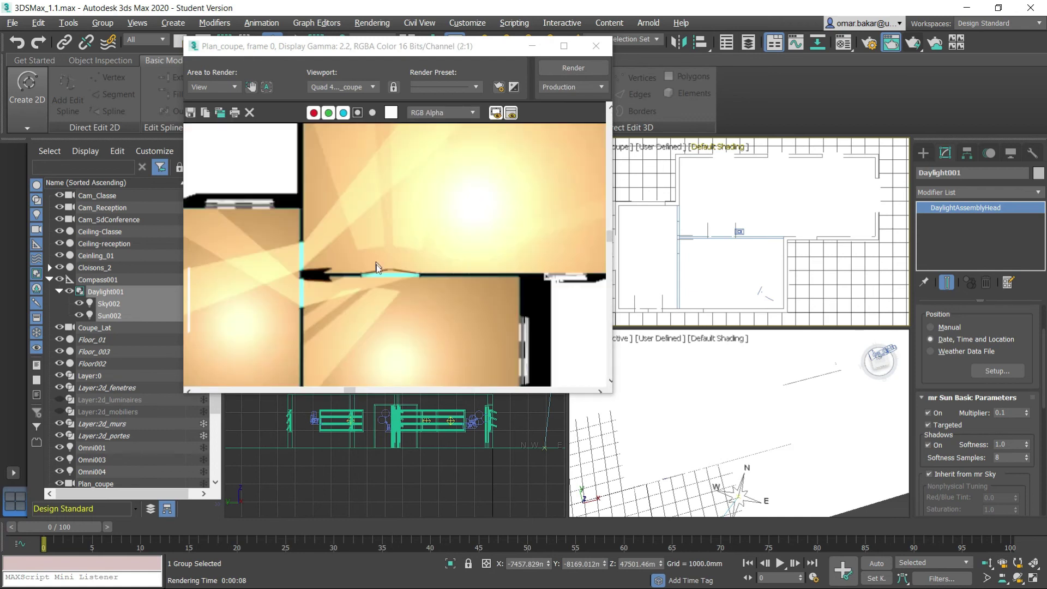
scroll(384, 269, up, 1)
scroll(384, 269, up, 1)
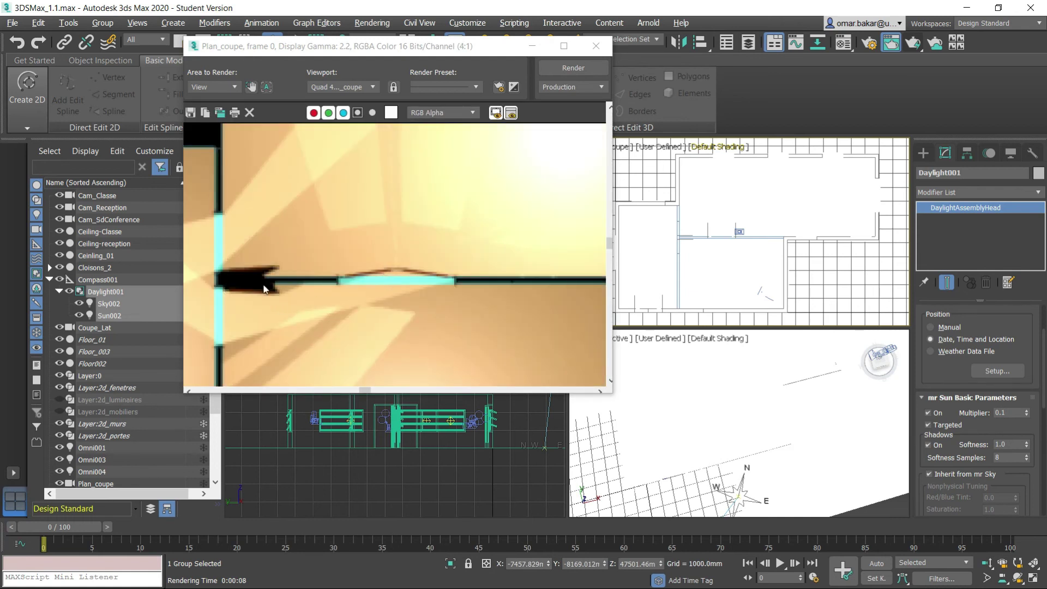
middle_drag(264, 289, 335, 257)
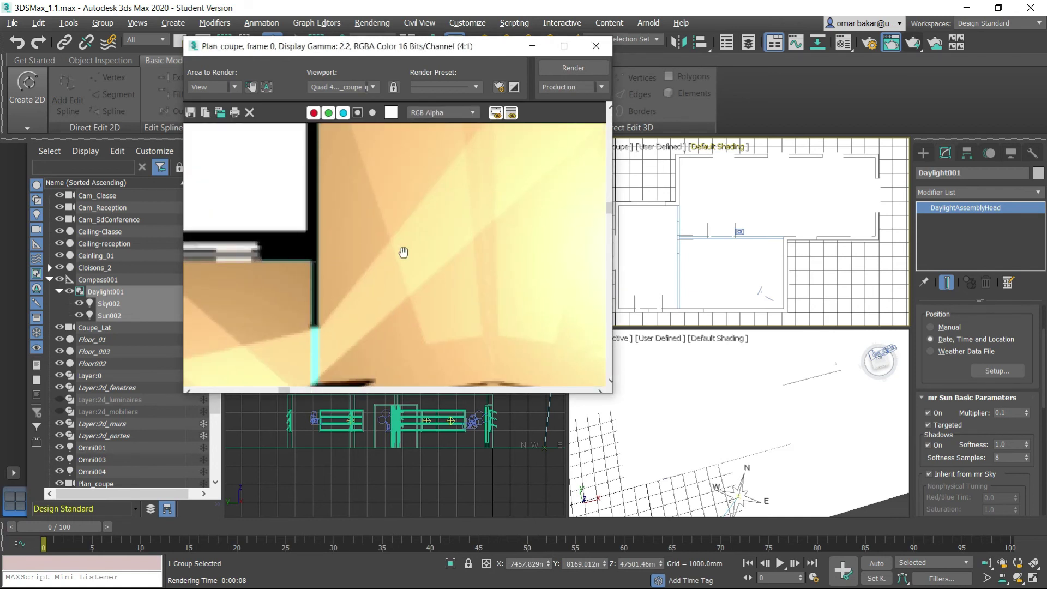
middle_drag(403, 252, 335, 264)
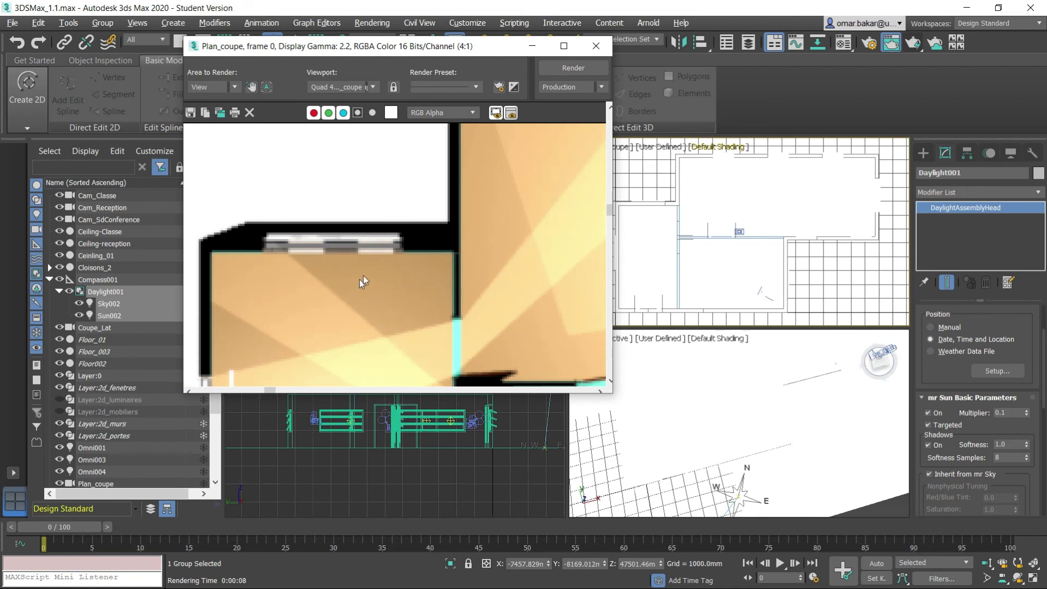
middle_drag(374, 163, 436, 248)
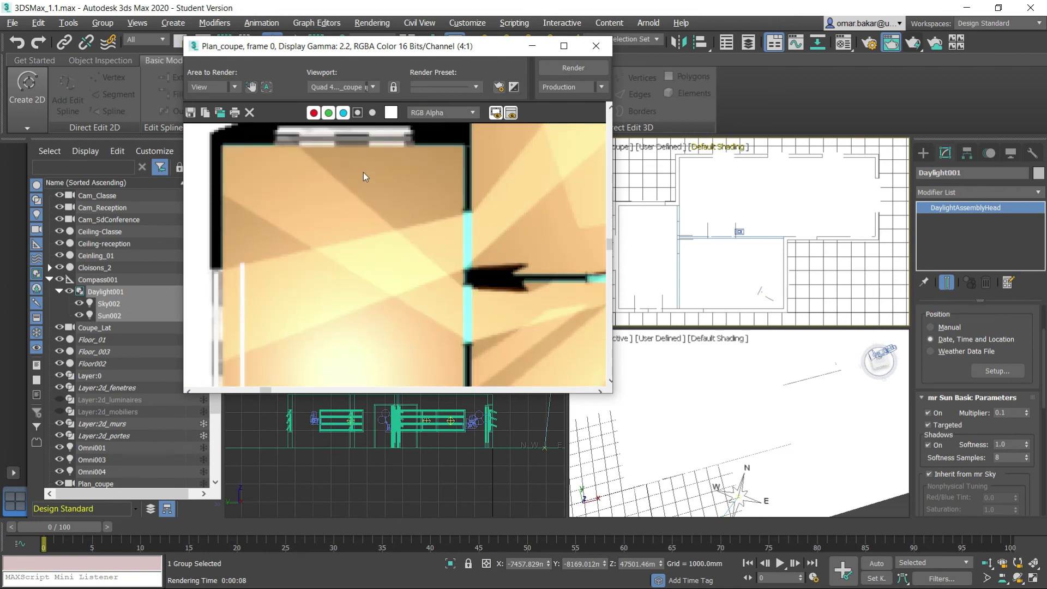
scroll(277, 283, down, 1)
scroll(277, 283, down, 1)
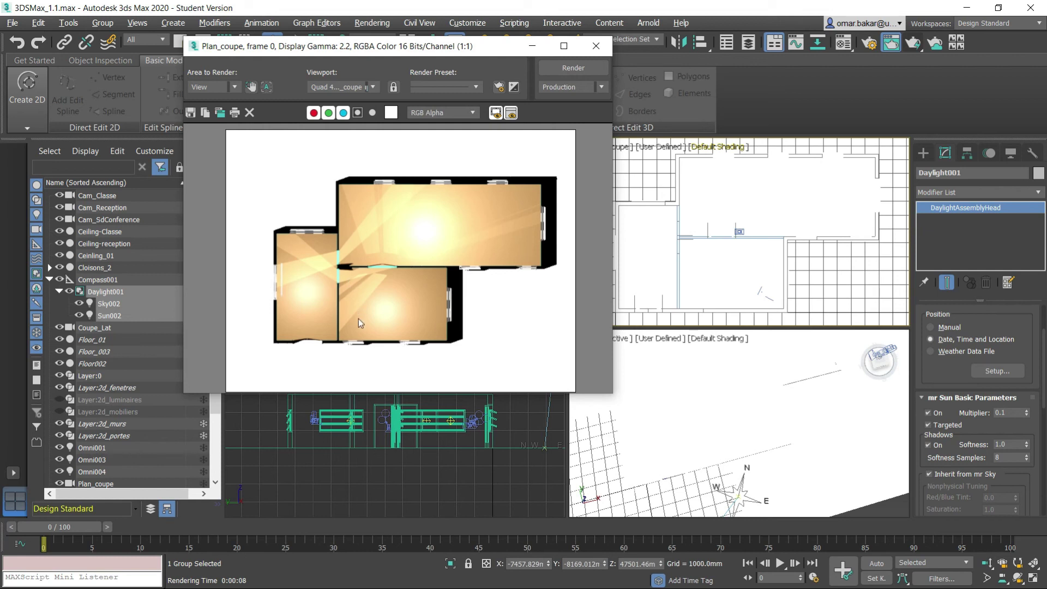
scroll(307, 344, up, 3)
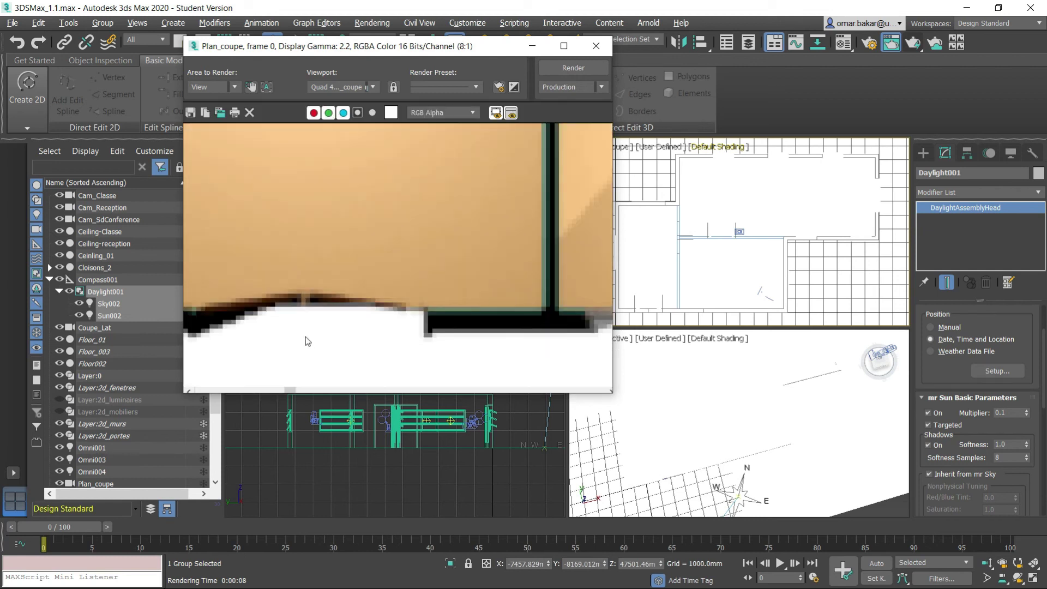
scroll(290, 328, down, 1)
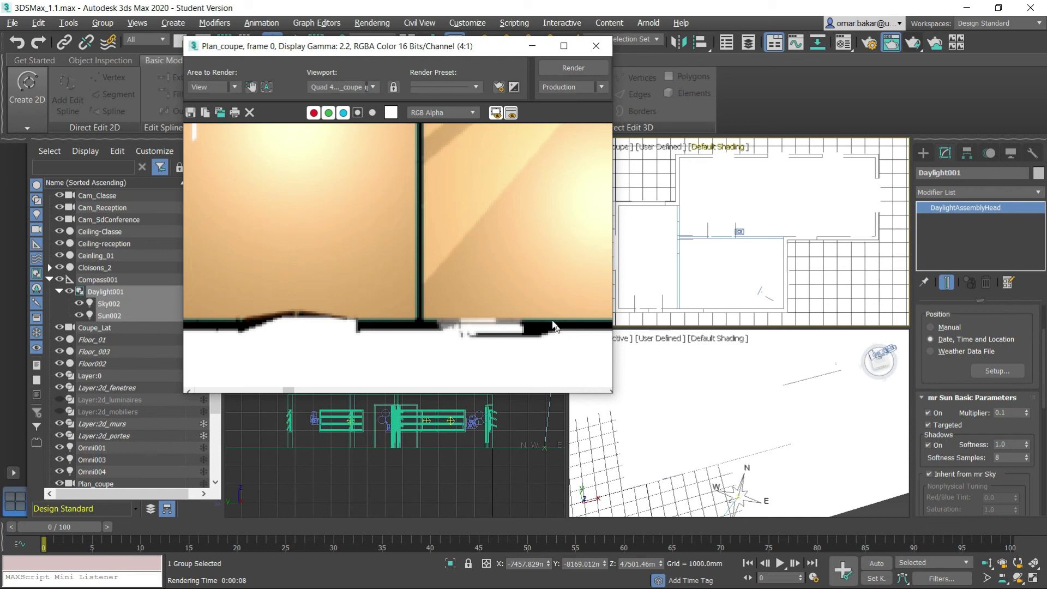
scroll(553, 320, down, 2)
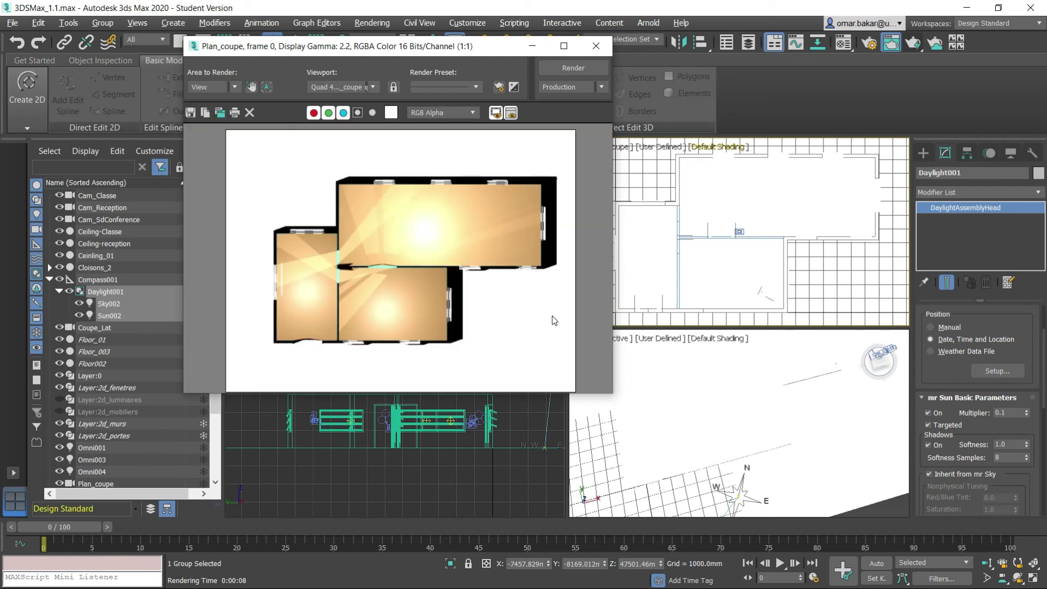
scroll(388, 323, up, 1)
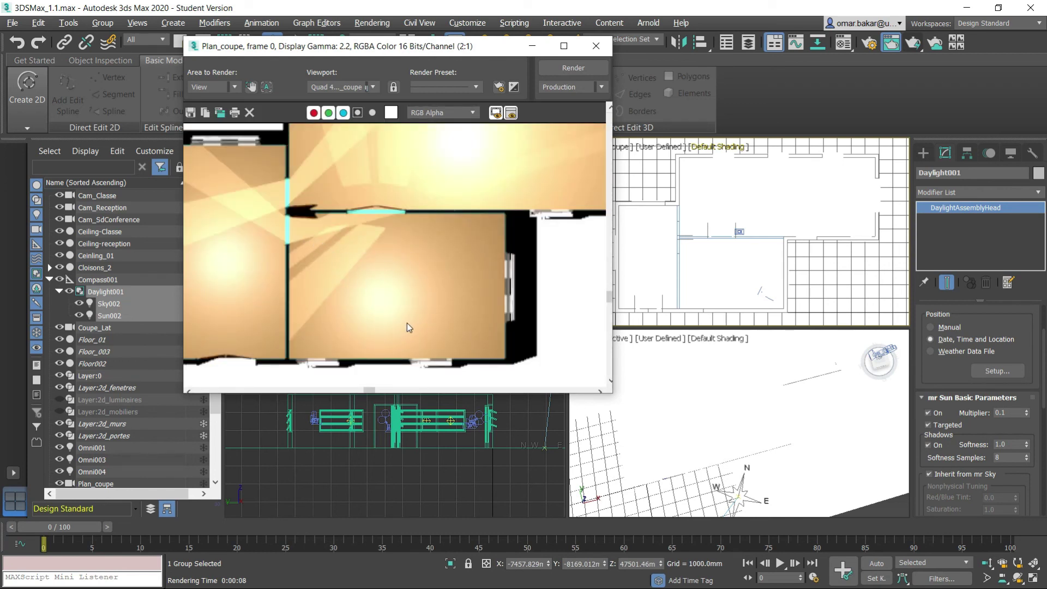
scroll(470, 305, down, 1)
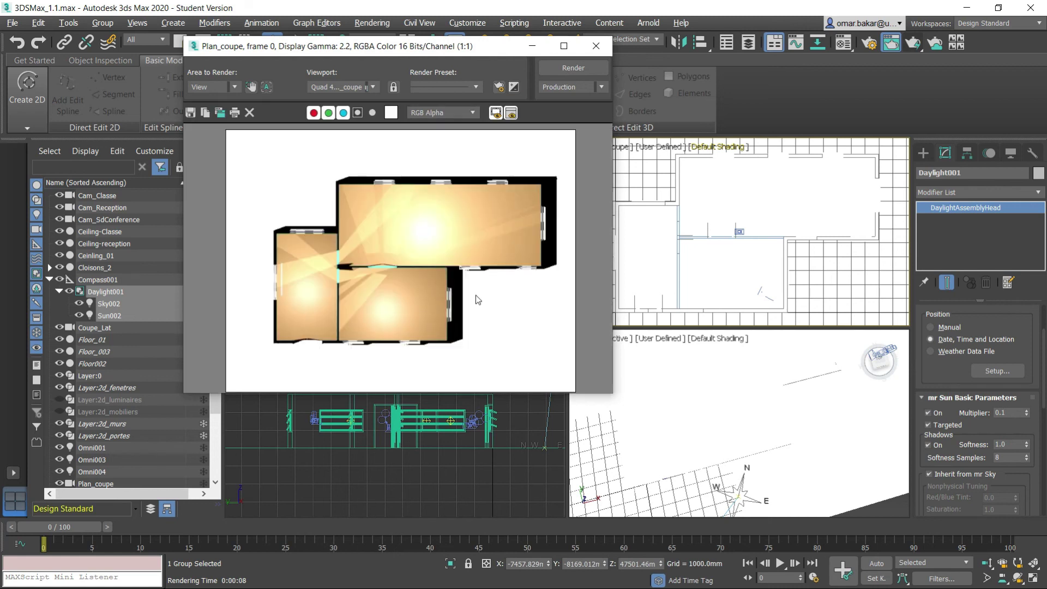
click(595, 46)
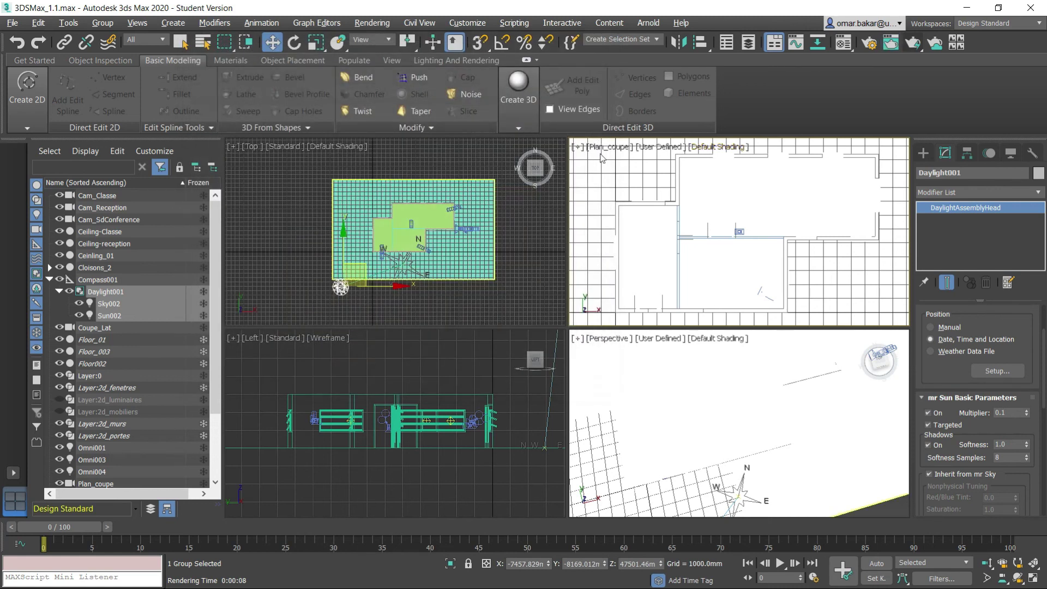
Switch the upper-right viewport to the Plan_coupe camera, then to Coupe_Lat, and maximize it
click(617, 152)
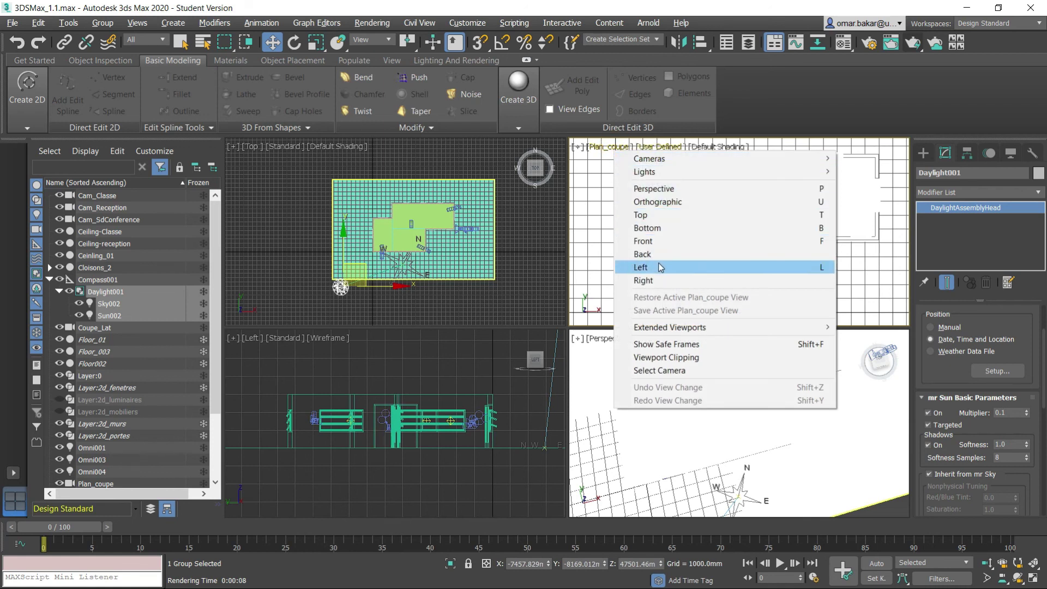
mouse_move(649, 159)
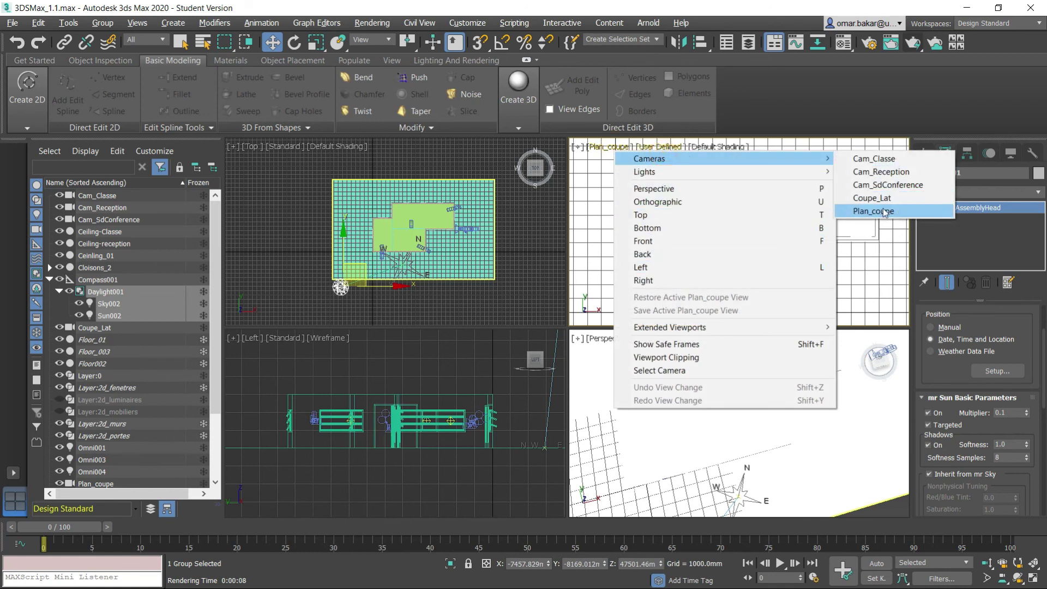
click(885, 211)
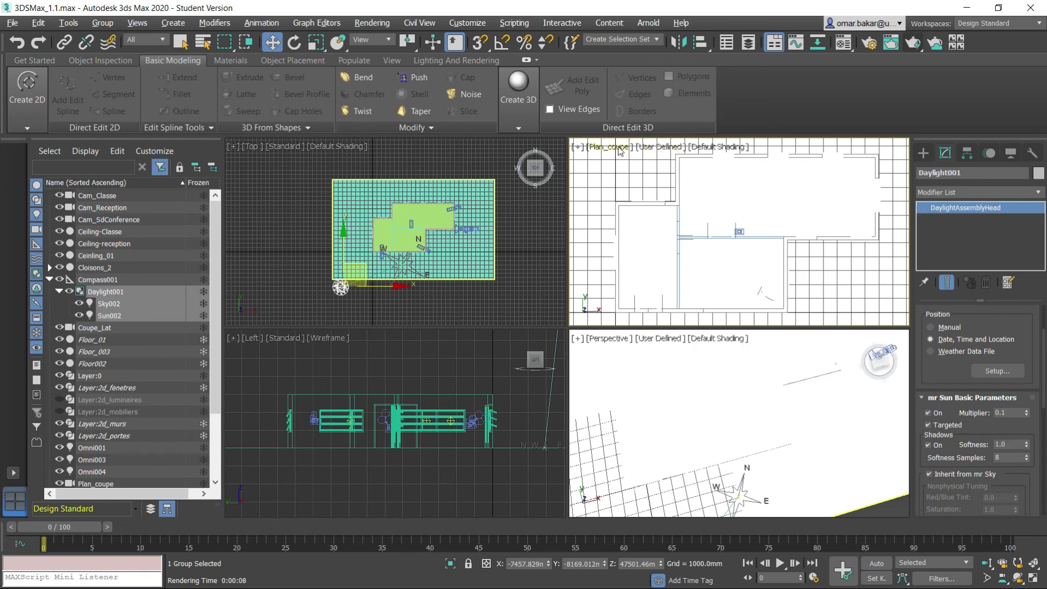
click(620, 151)
click(871, 198)
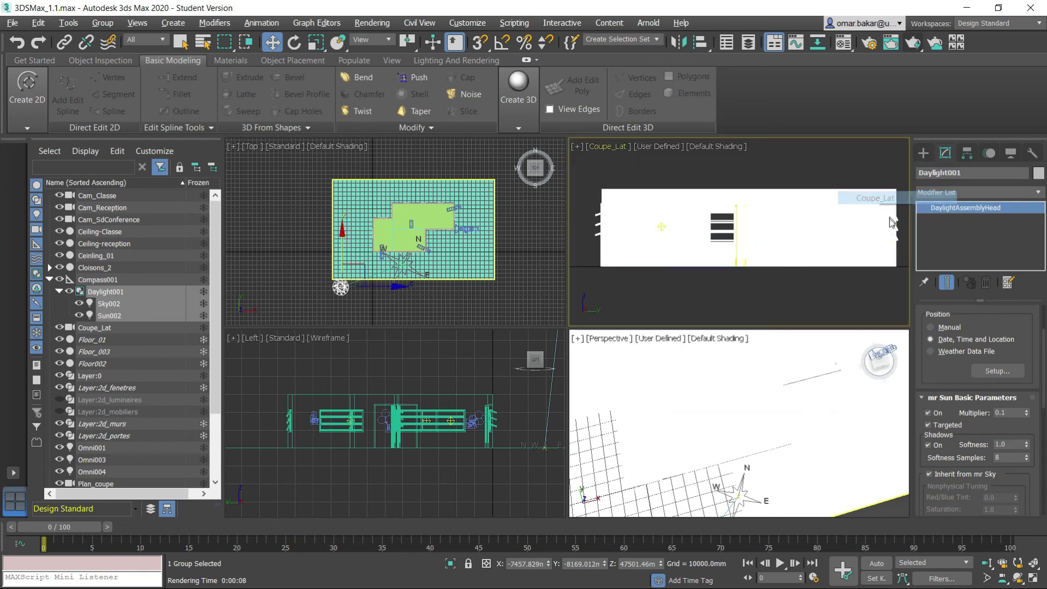
click(1033, 579)
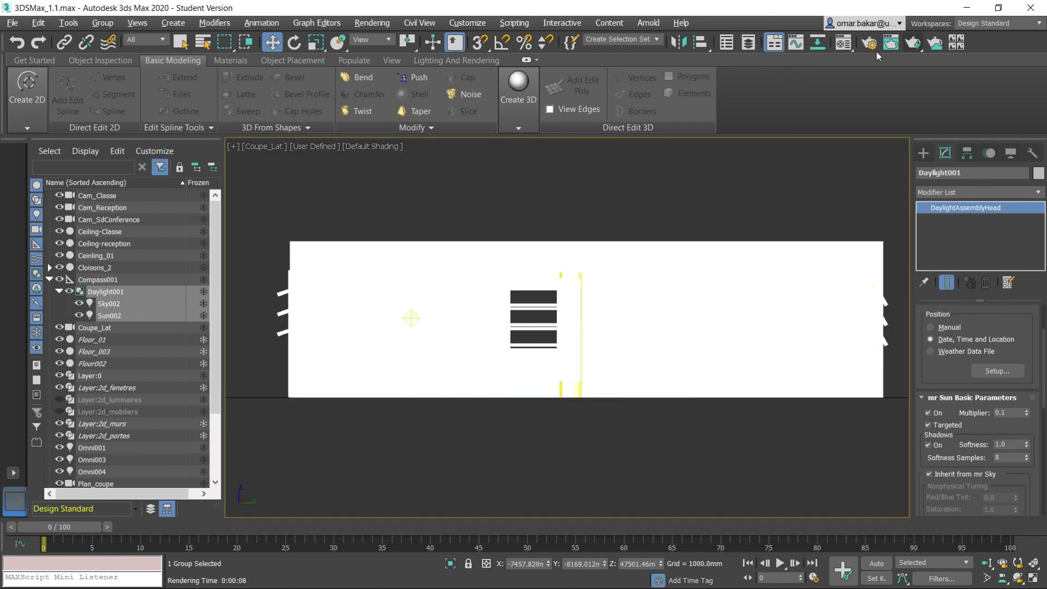
In Render Setup, choose the HDTV (video) 1920x1080 output size and render Coupe_Lat
click(871, 44)
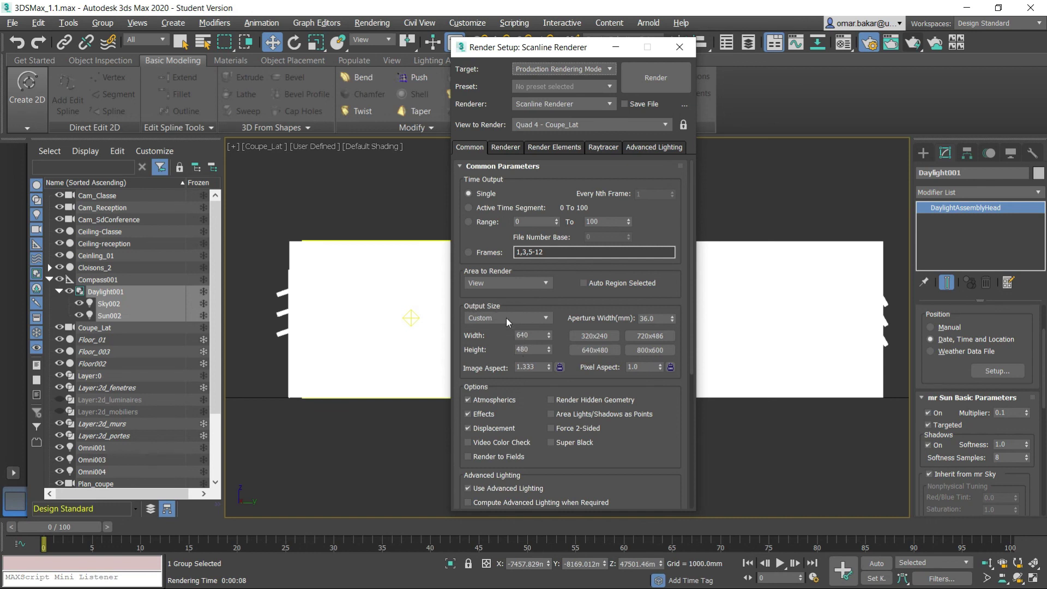
click(506, 318)
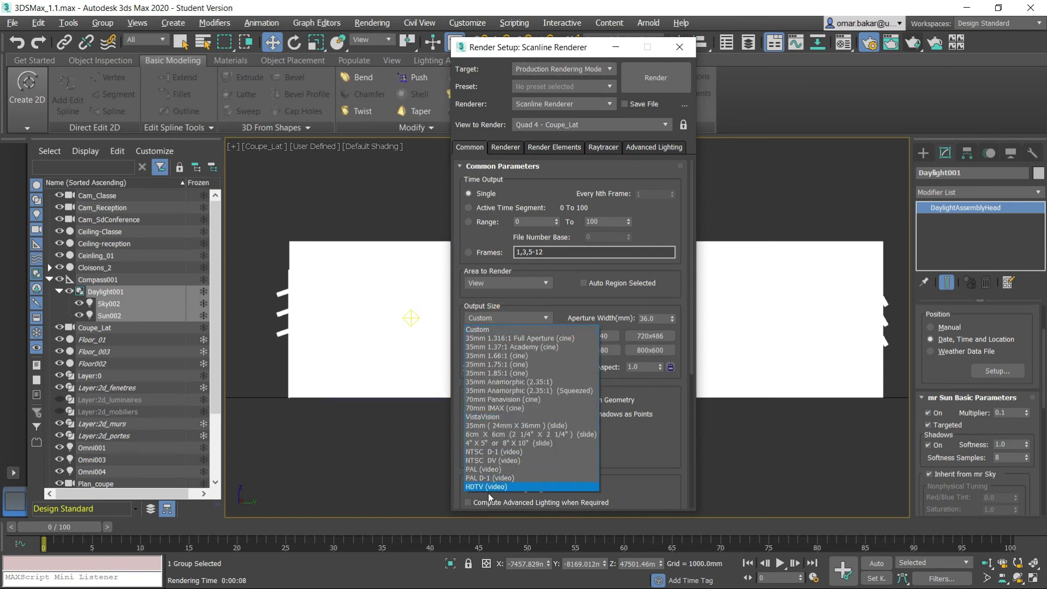
click(487, 487)
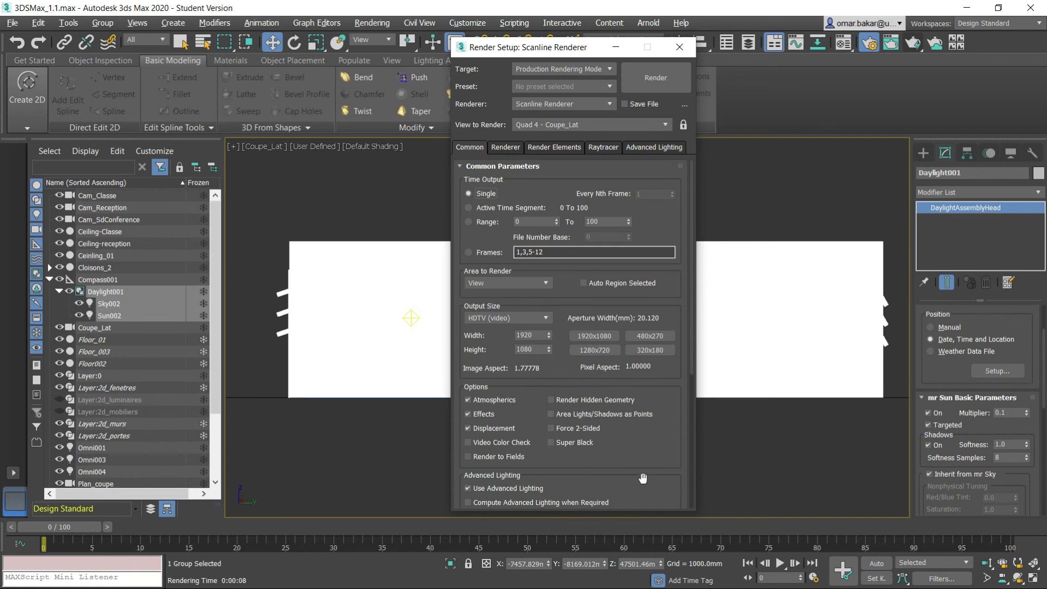
click(663, 79)
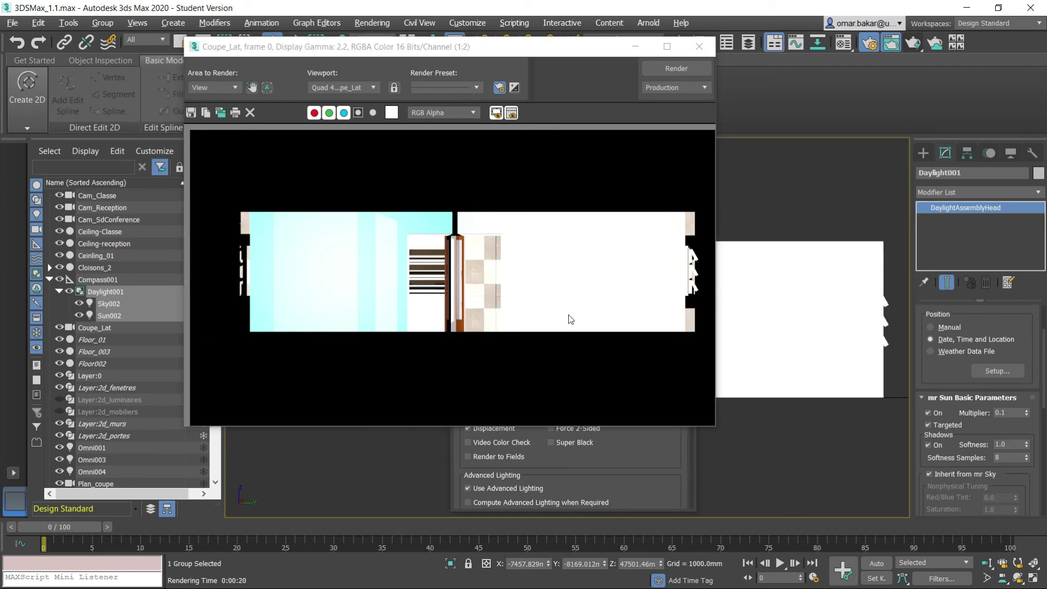
Clear the Checker map from the Mur-ext material's Luminance in the Material Editor
click(698, 48)
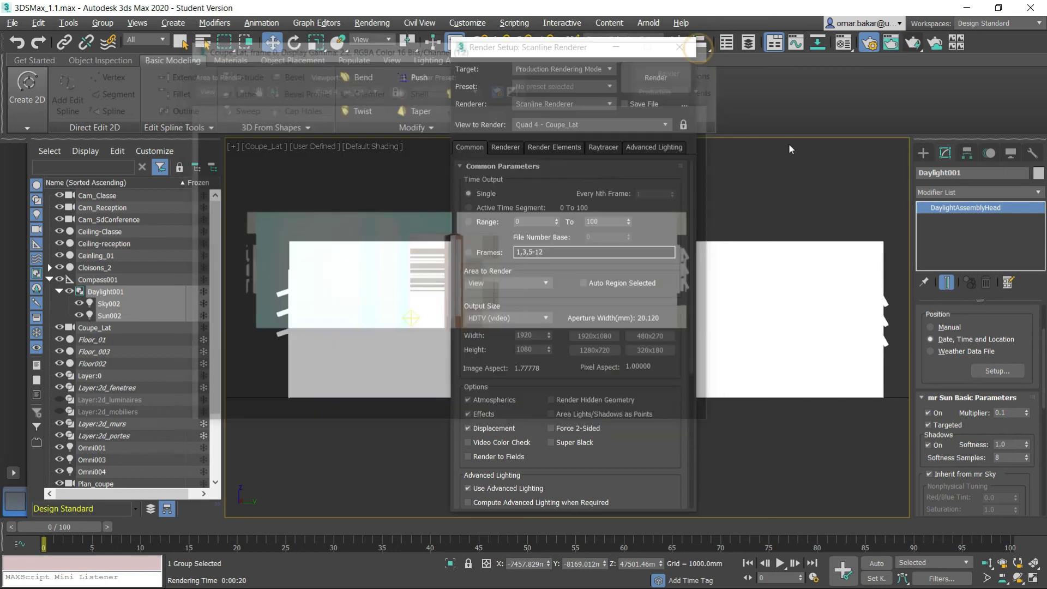
click(679, 47)
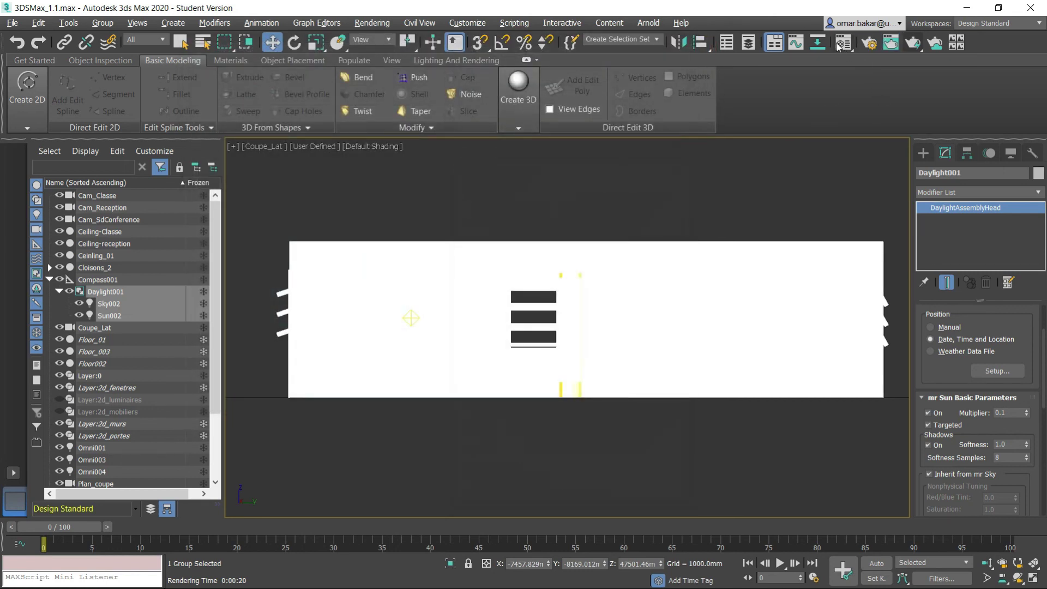
key(m)
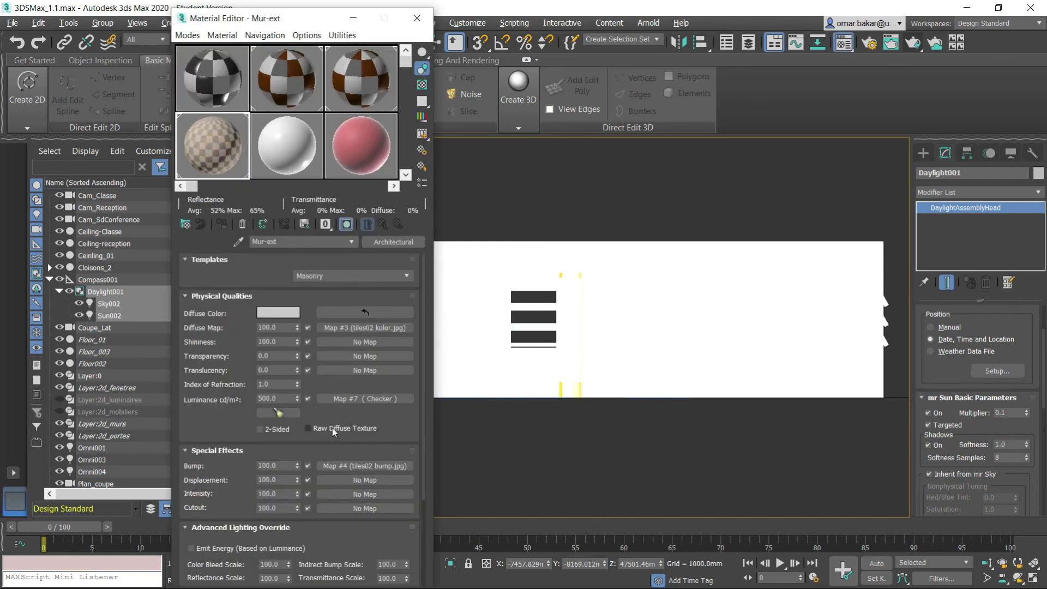
click(275, 398)
right_click(334, 398)
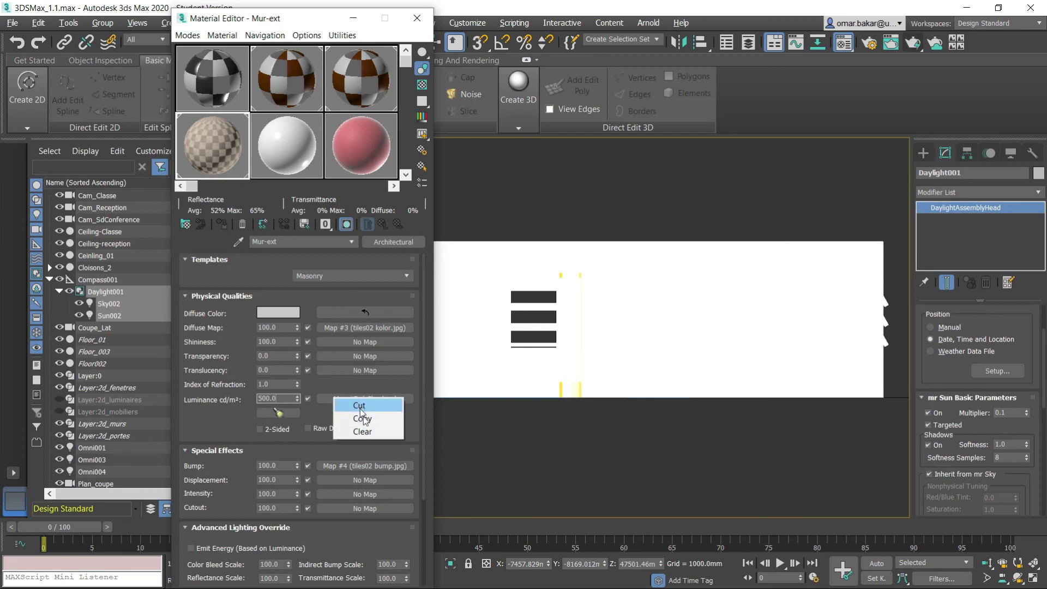
click(362, 431)
Set the Mur-ext Luminance to 0 and re-render the Coupe_Lat view
double_click(279, 399)
text(0)
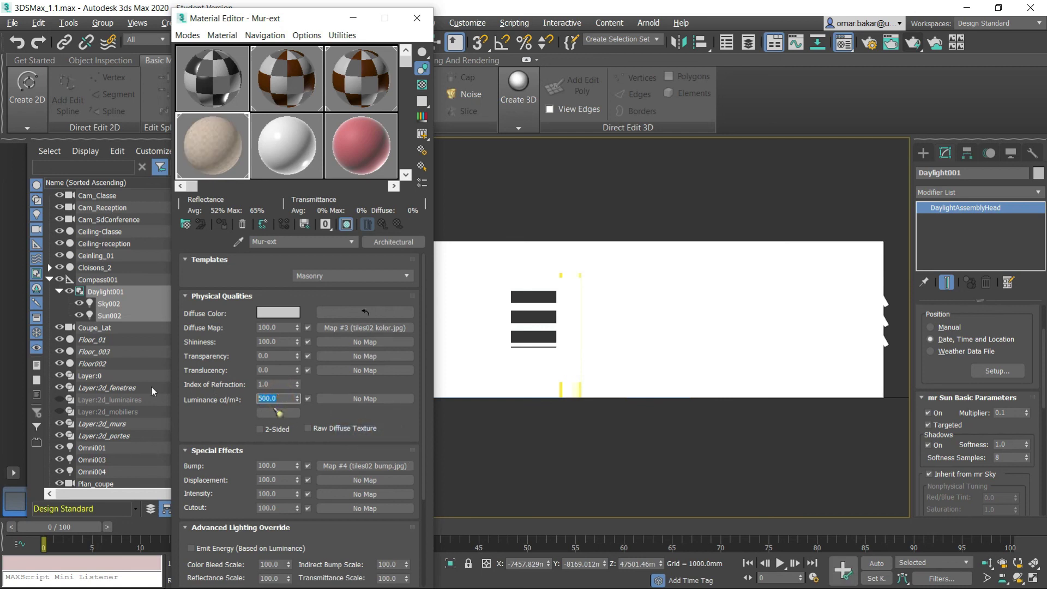
key(Return)
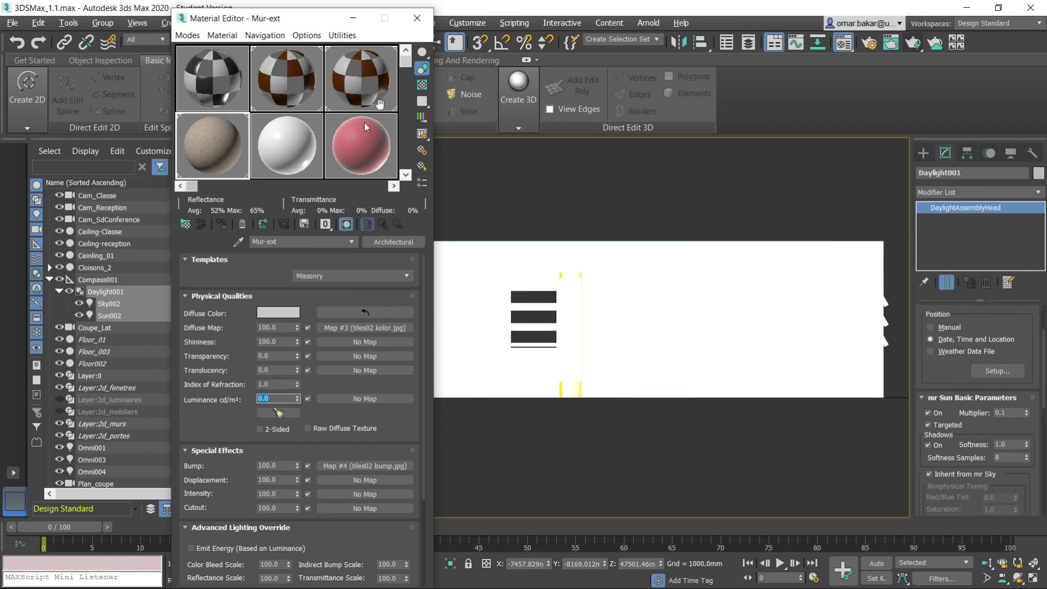
click(417, 18)
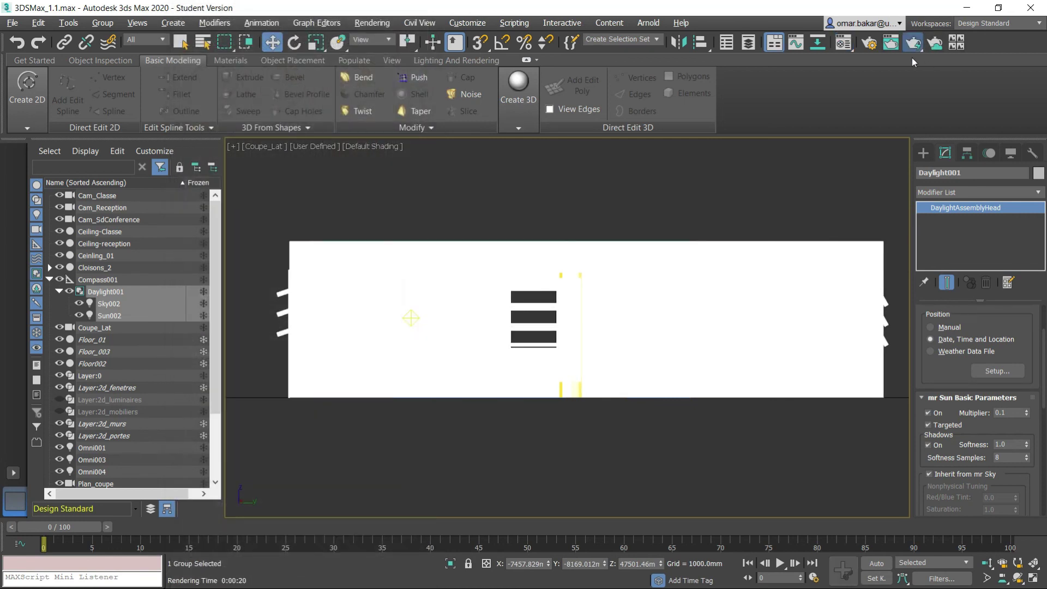
click(912, 48)
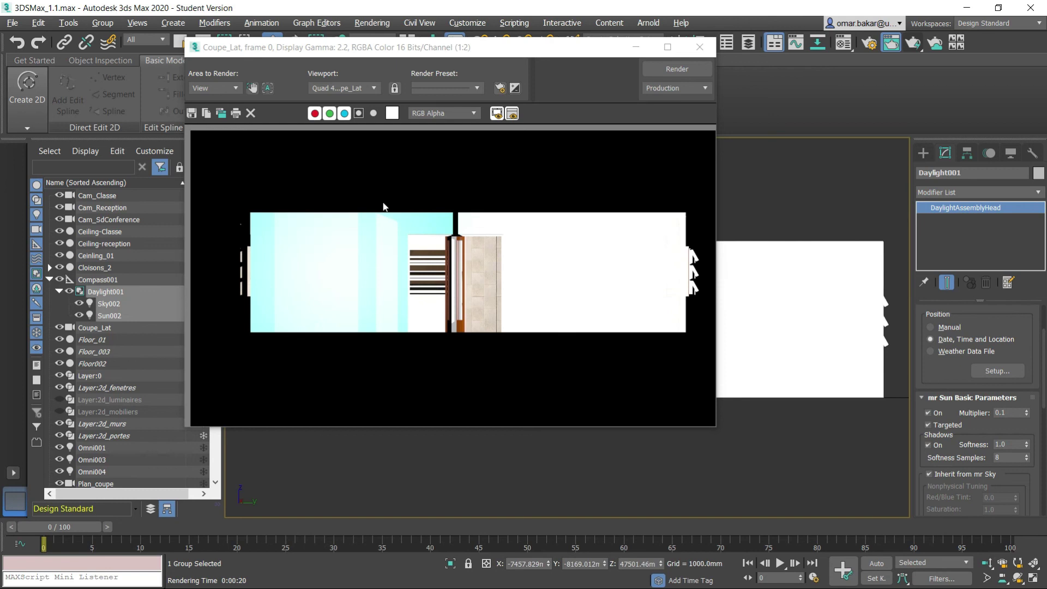
Change the Environment background colour from black to a muted blue
click(699, 47)
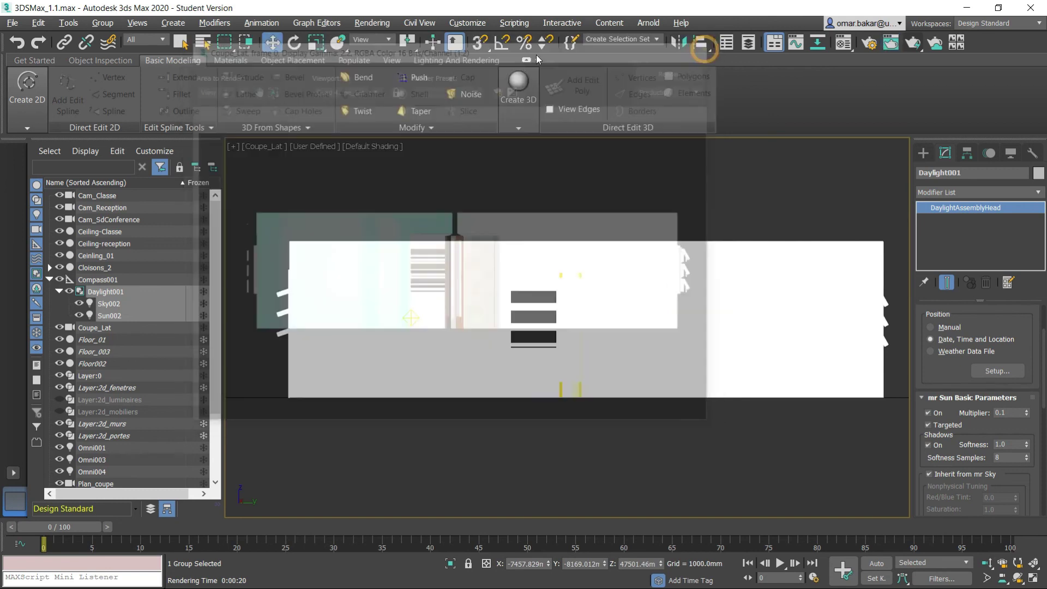
click(372, 23)
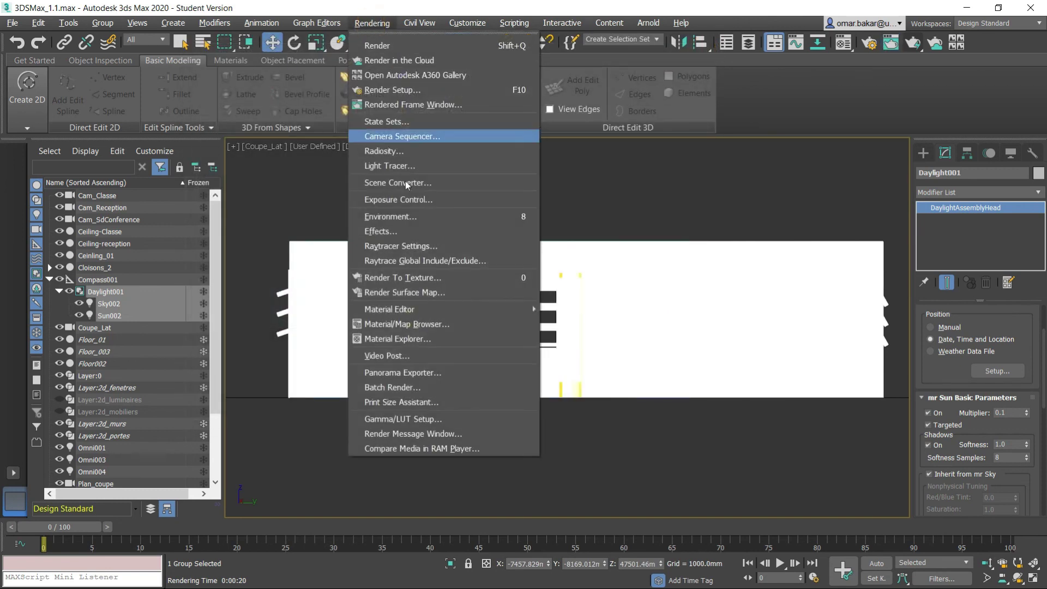
click(372, 23)
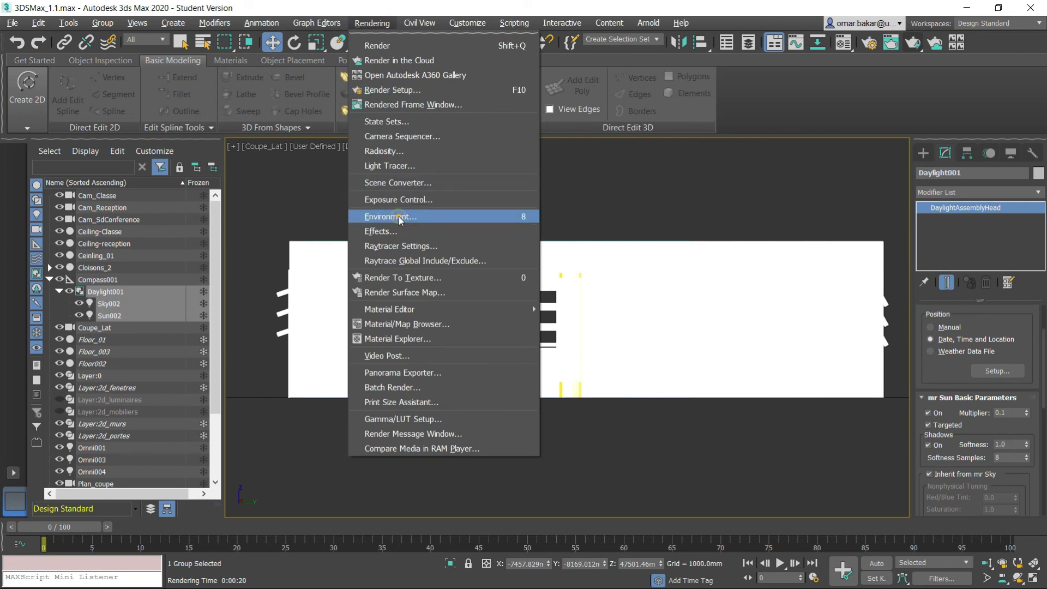
click(399, 218)
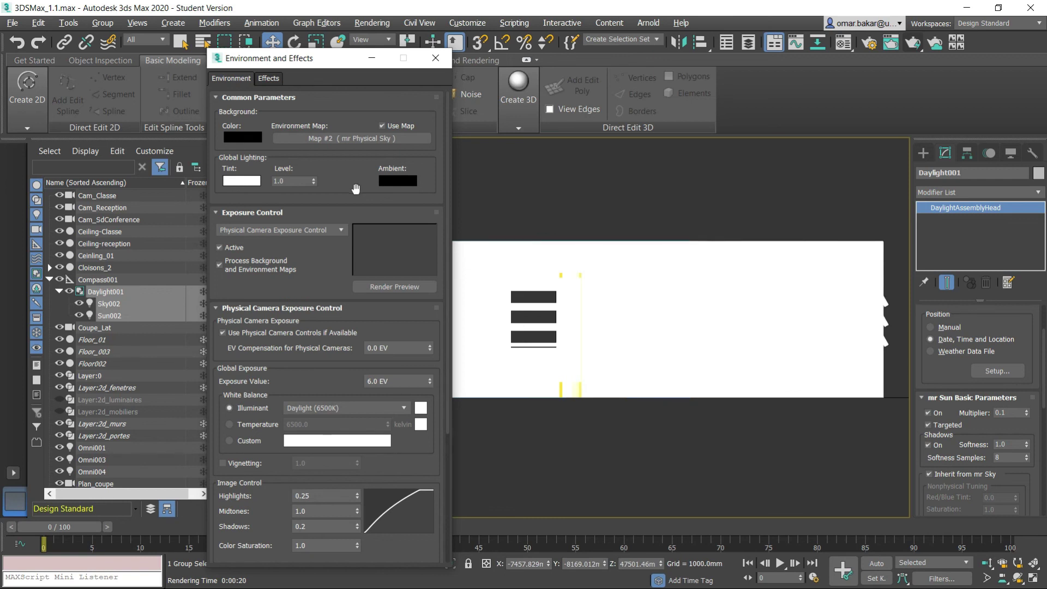
click(234, 137)
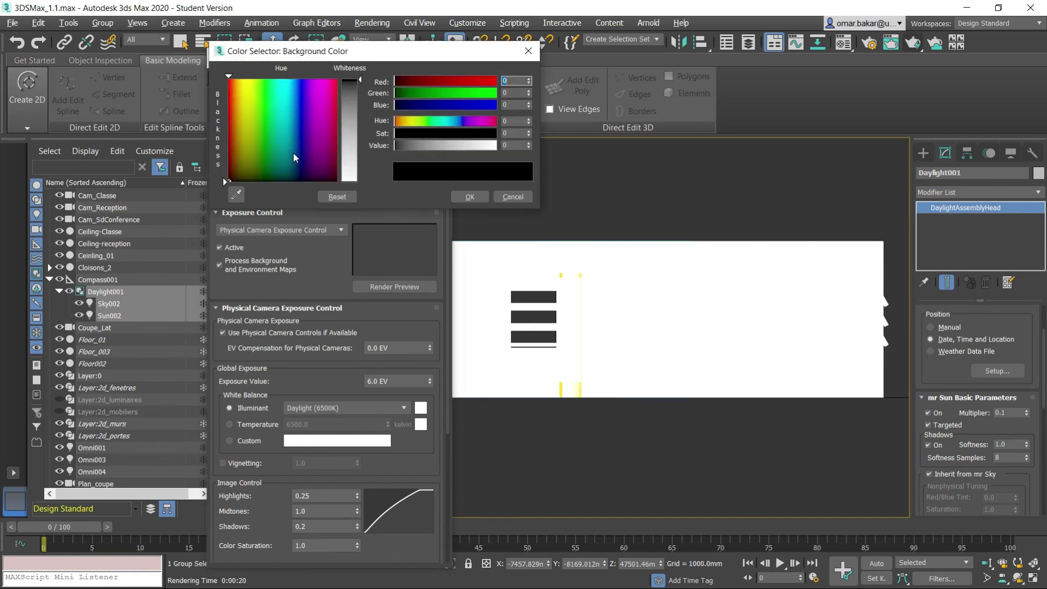
drag(285, 178, 297, 144)
drag(352, 118, 360, 102)
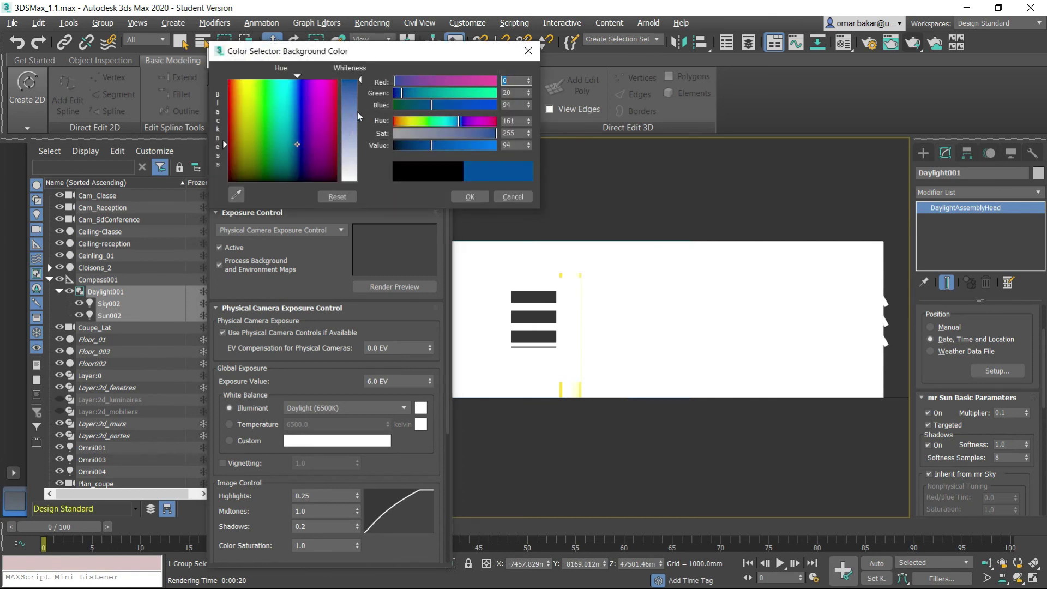
click(469, 195)
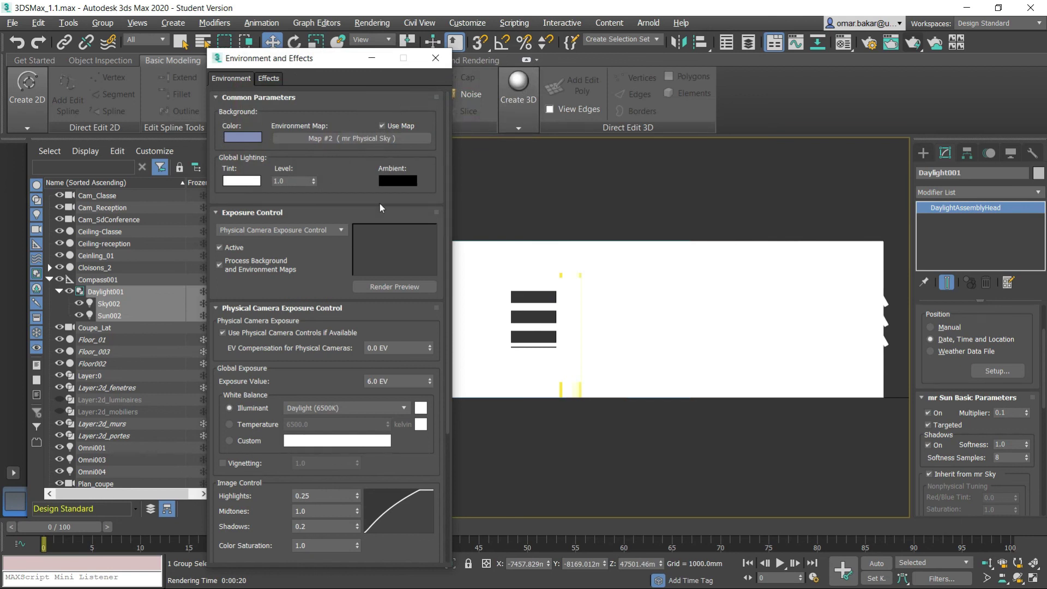
click(437, 58)
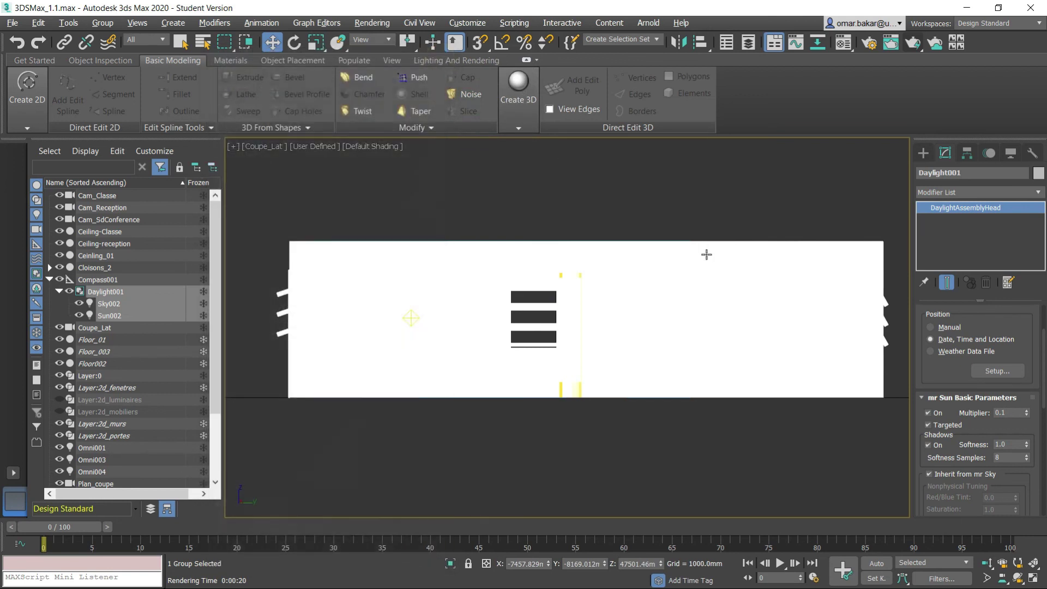